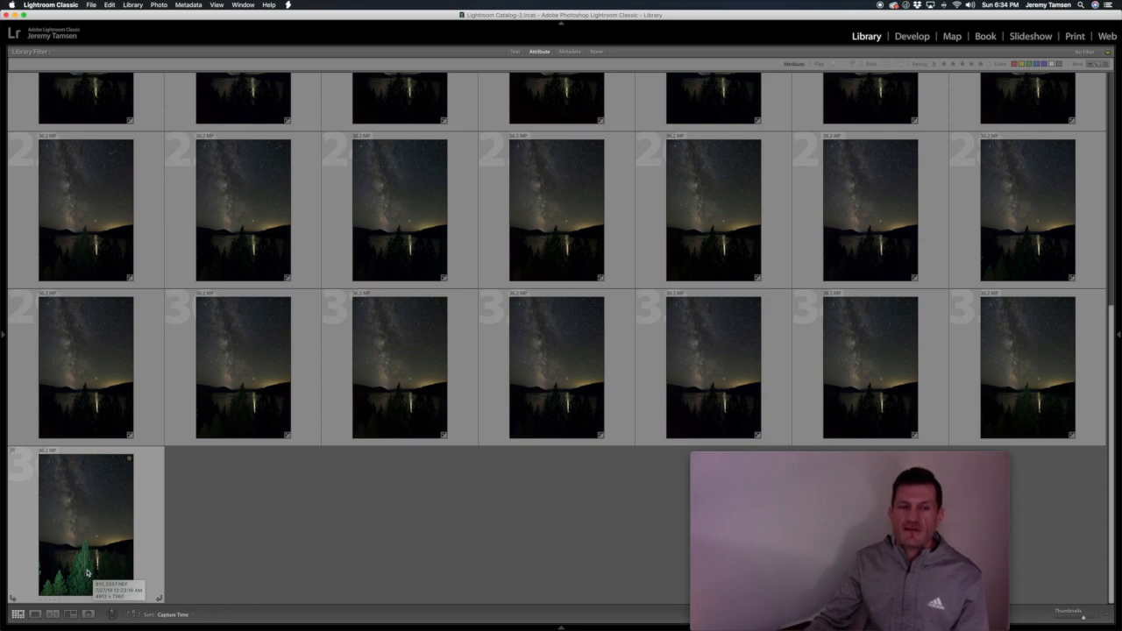
# Open 810_5524.NEF from the library grid, check its stars at close range, and switch to the Develop module
pyautogui.scroll(4, 86, 573)
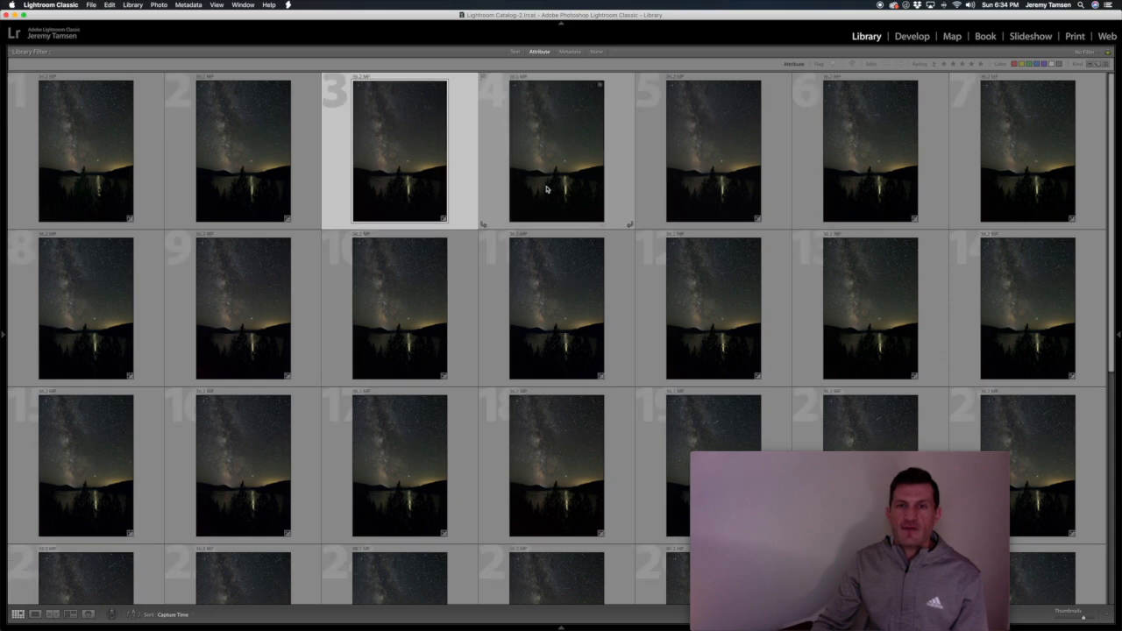
pyautogui.doubleClick(438, 178)
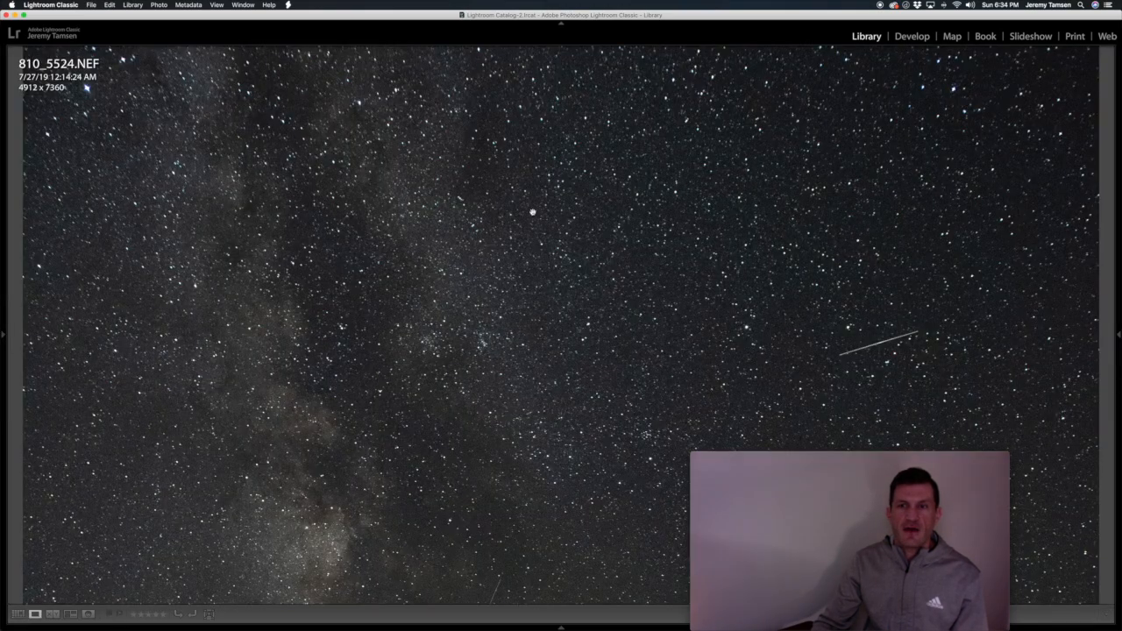
pyautogui.click(556, 230)
pyautogui.click(555, 231)
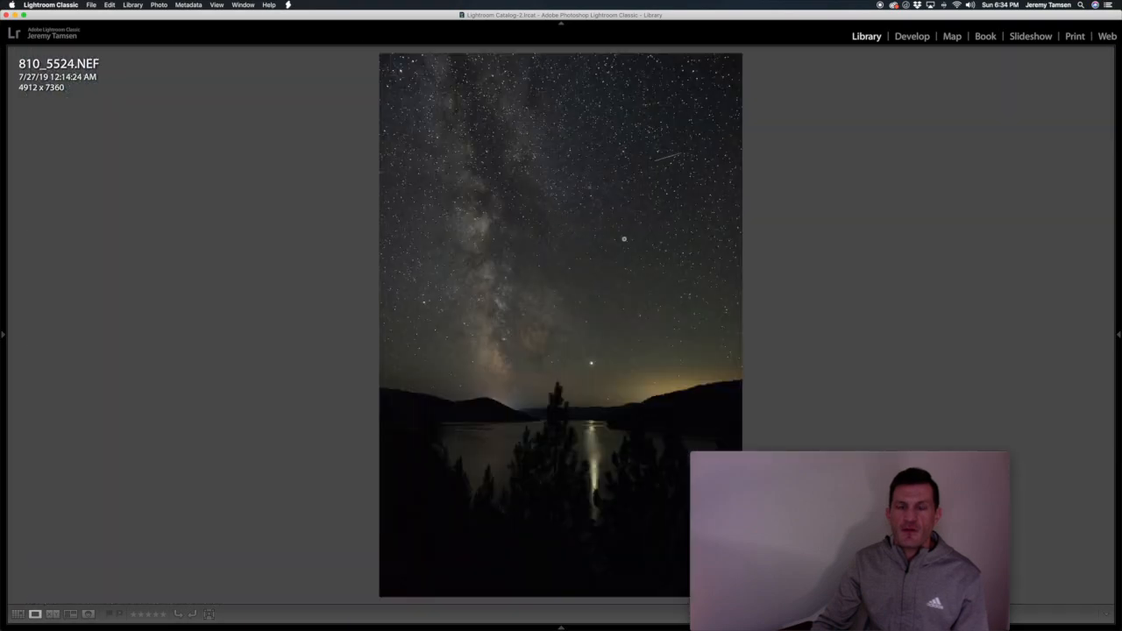
pyautogui.click(911, 36)
# Set the photo's sharpening amount and color noise reduction both to 0
pyautogui.moveTo(877, 458); pyautogui.dragTo(821, 457)
pyautogui.click(1091, 388)
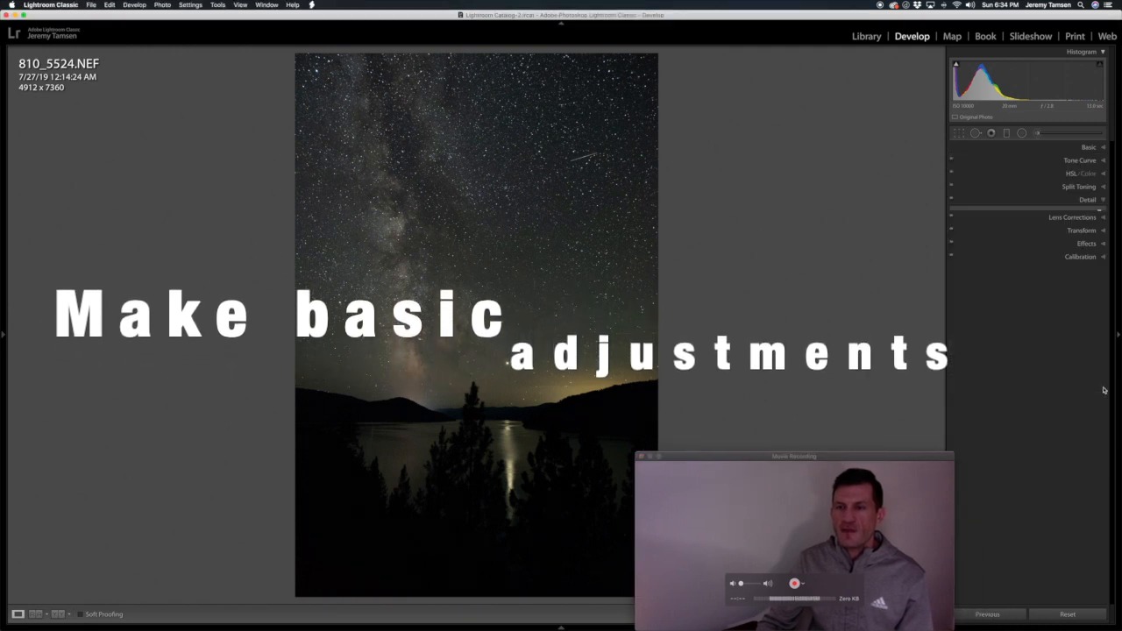
pyautogui.moveTo(1010, 302); pyautogui.dragTo(920, 306)
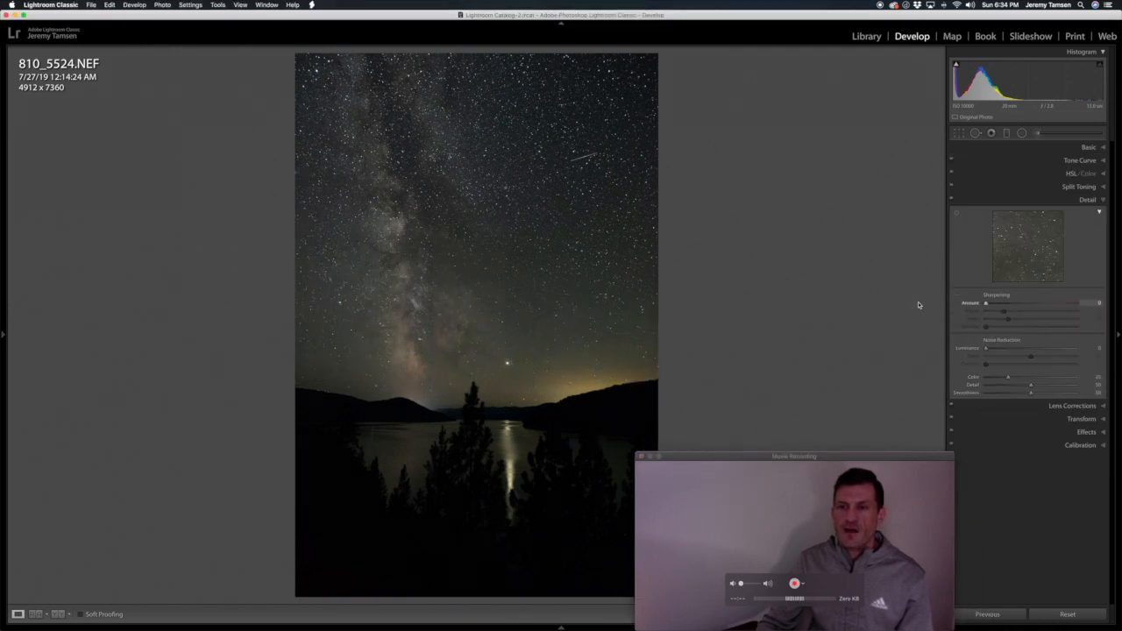
pyautogui.click(837, 469)
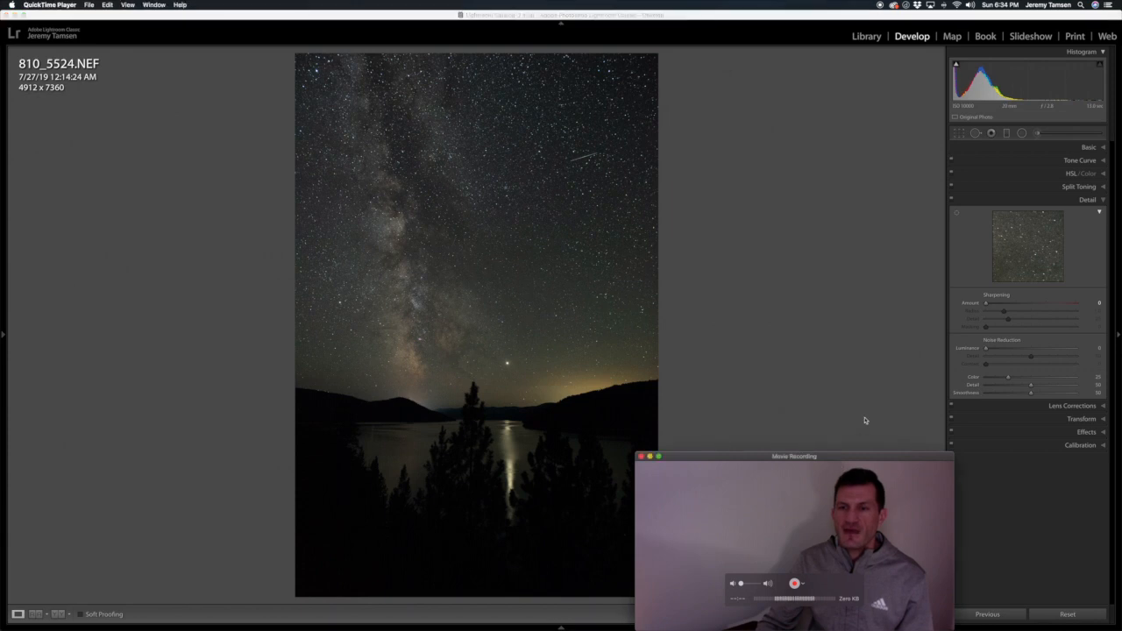
pyautogui.click(835, 421)
pyautogui.moveTo(823, 470); pyautogui.dragTo(824, 469)
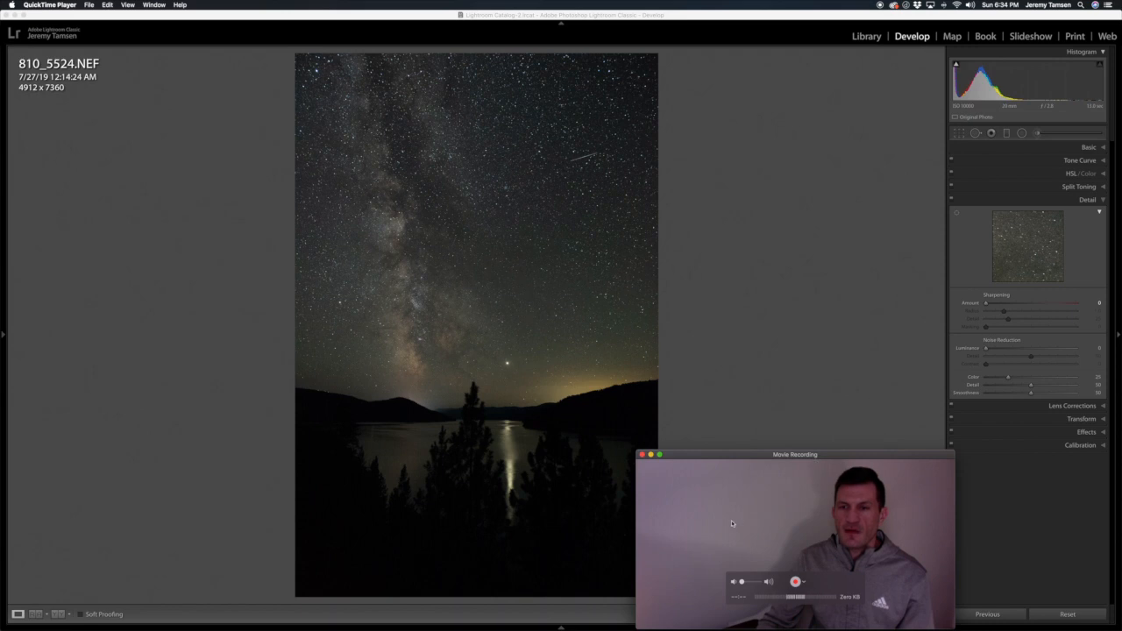
pyautogui.click(804, 405)
pyautogui.moveTo(1008, 377); pyautogui.dragTo(917, 376)
pyautogui.click(840, 525)
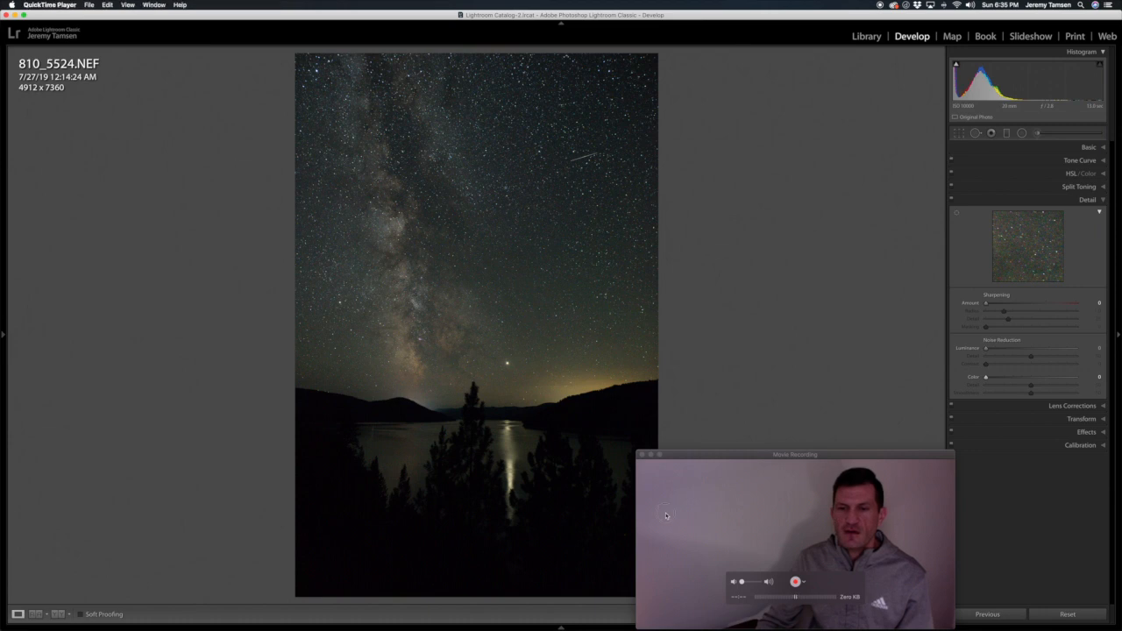
pyautogui.click(823, 243)
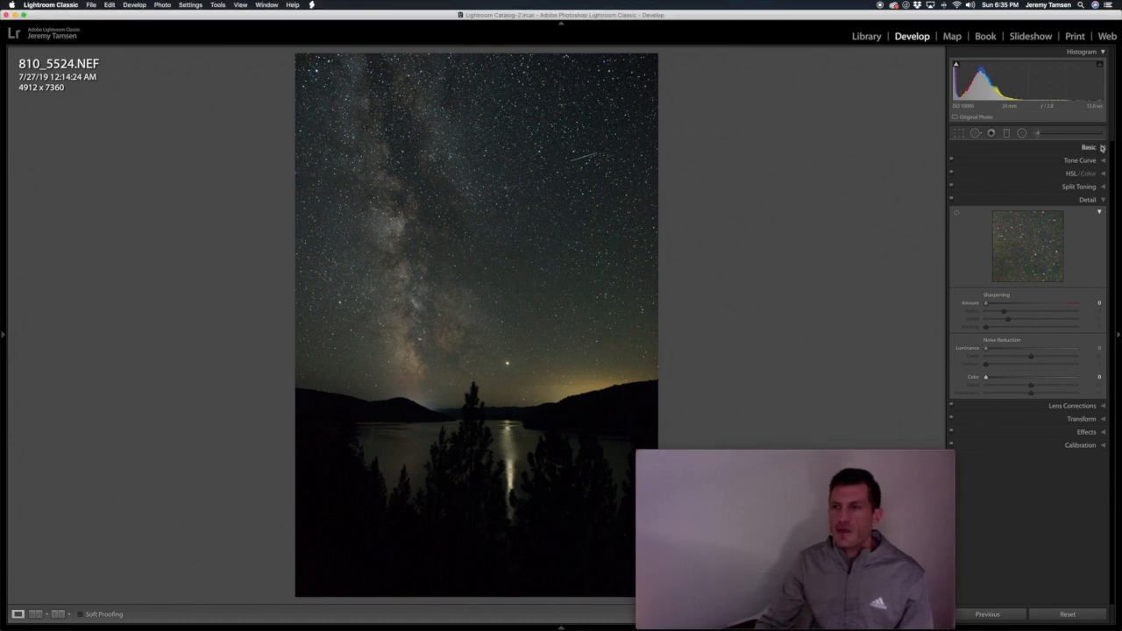
# Raise the photo's Exposure to +0.65 and Shadows to +47 while watching the histogram
pyautogui.click(1103, 147)
pyautogui.moveTo(1031, 235); pyautogui.dragTo(1032, 236)
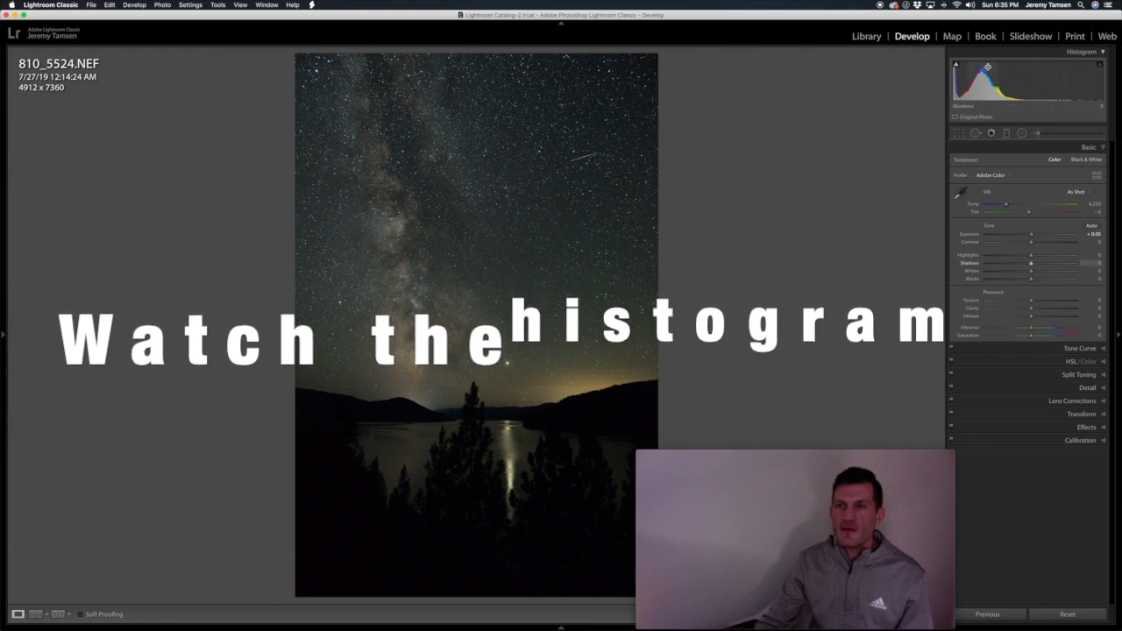
pyautogui.moveTo(1031, 234)
pyautogui.mouseDown()
pyautogui.moveTo(1056, 234)
pyautogui.moveTo(1036, 235)
pyautogui.mouseUp()
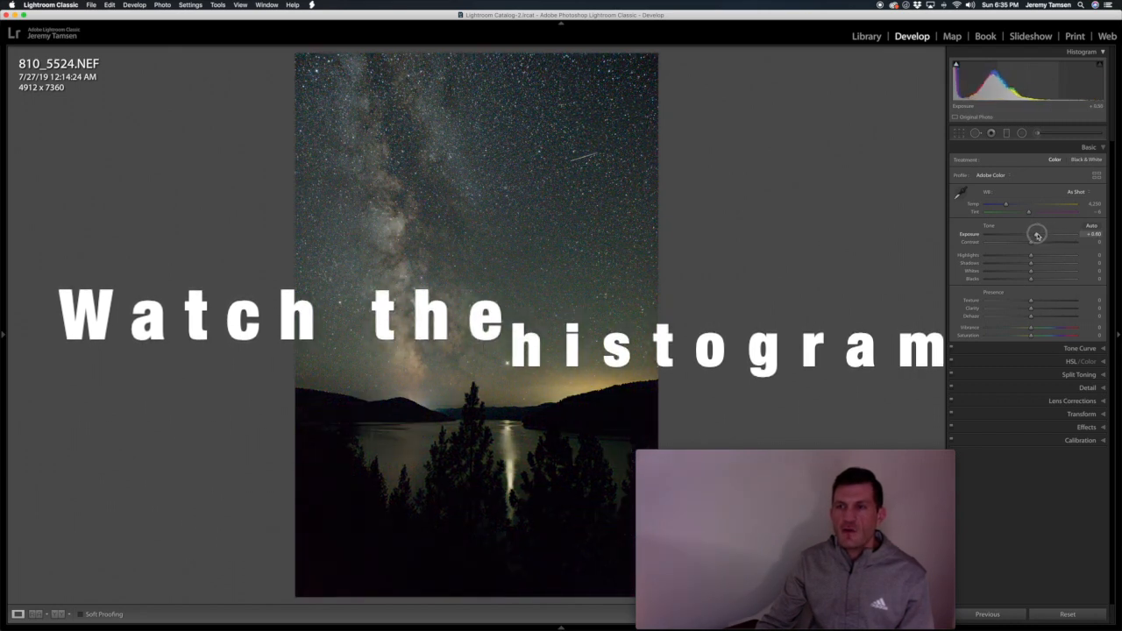
pyautogui.moveTo(1037, 235); pyautogui.dragTo(1037, 235)
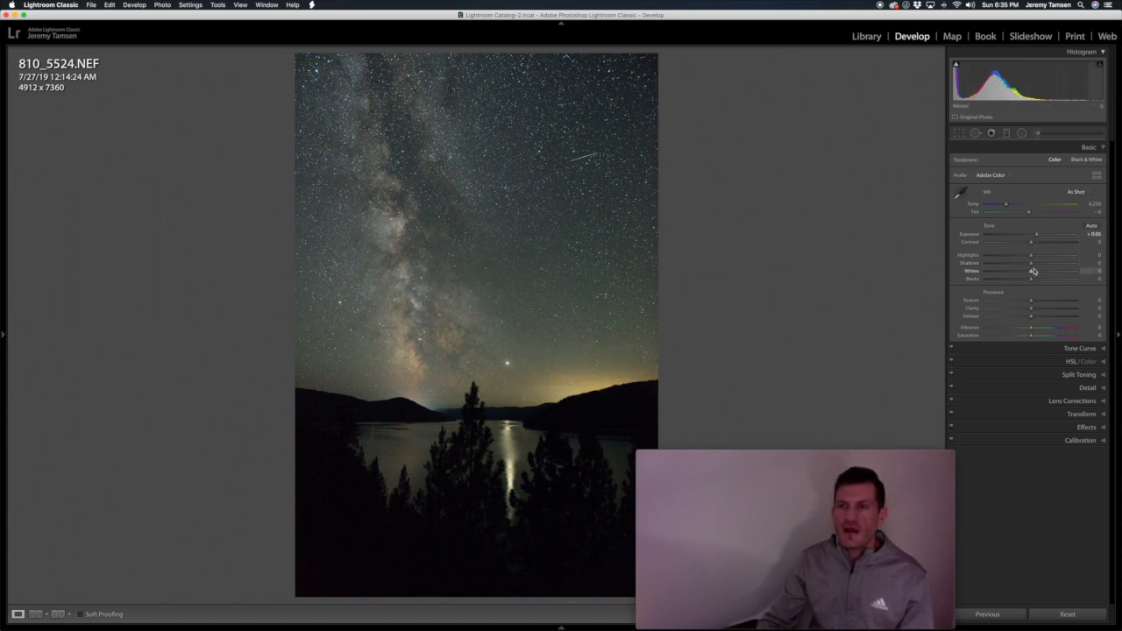
pyautogui.moveTo(1031, 263)
pyautogui.mouseDown()
pyautogui.moveTo(1084, 261)
pyautogui.moveTo(1037, 260)
pyautogui.moveTo(1071, 261)
pyautogui.moveTo(1053, 266)
pyautogui.mouseUp()
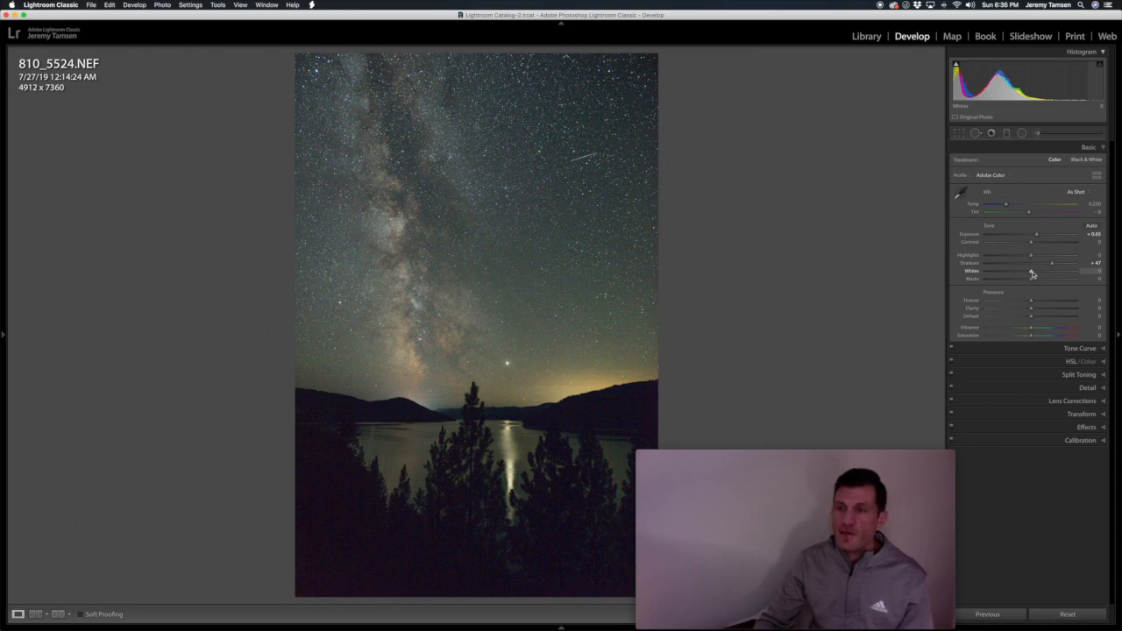
# Lower Highlights to -43, judging the effect on a close-up of the Lagoon Nebula
pyautogui.click(418, 340)
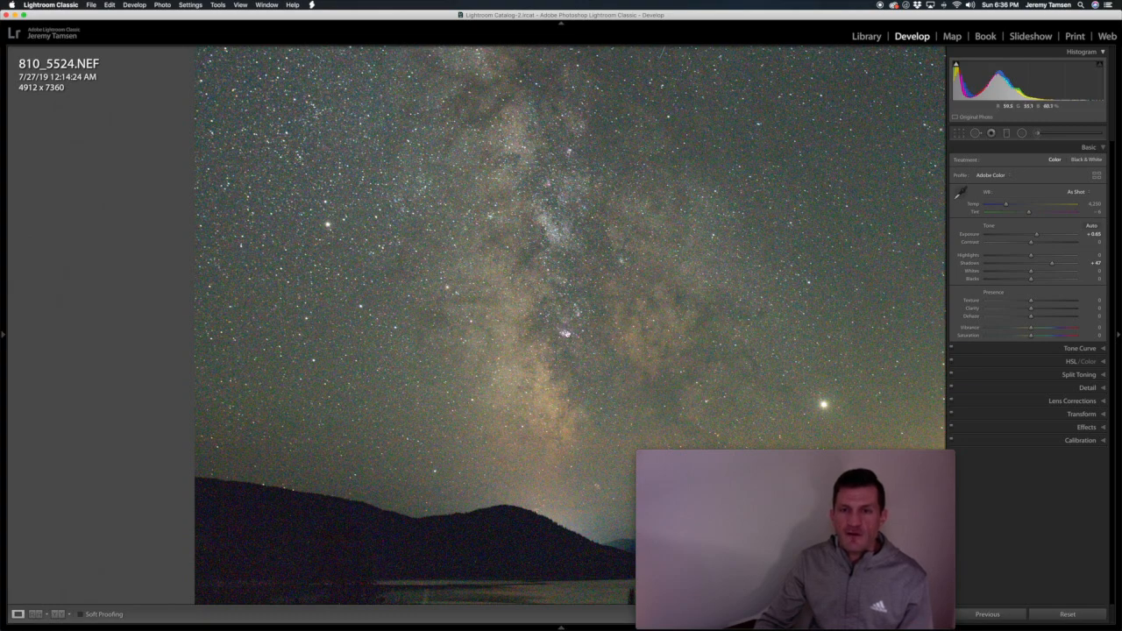
pyautogui.click(562, 334)
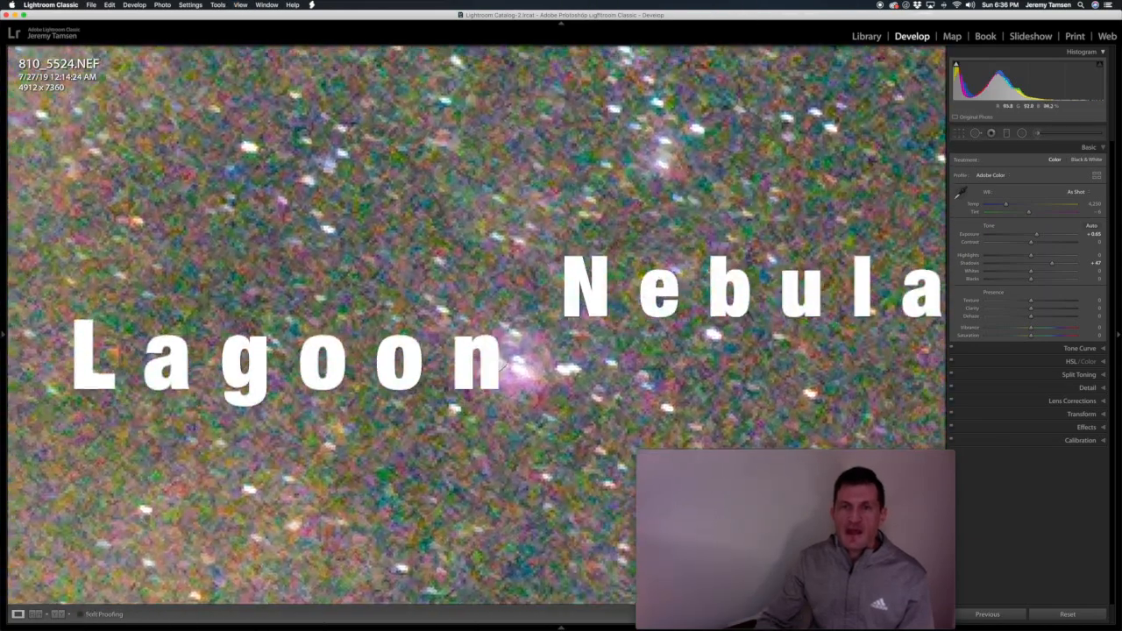
pyautogui.moveTo(504, 364); pyautogui.dragTo(484, 377)
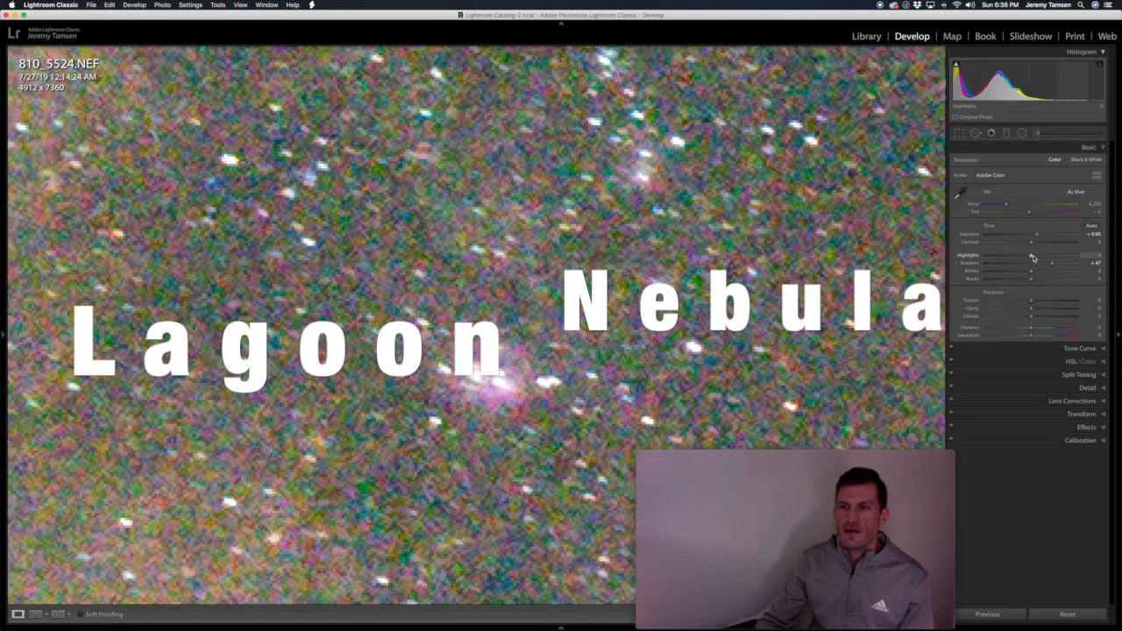
pyautogui.moveTo(1031, 256)
pyautogui.mouseDown()
pyautogui.moveTo(1047, 254)
pyautogui.moveTo(1002, 260)
pyautogui.moveTo(1013, 261)
pyautogui.mouseUp()
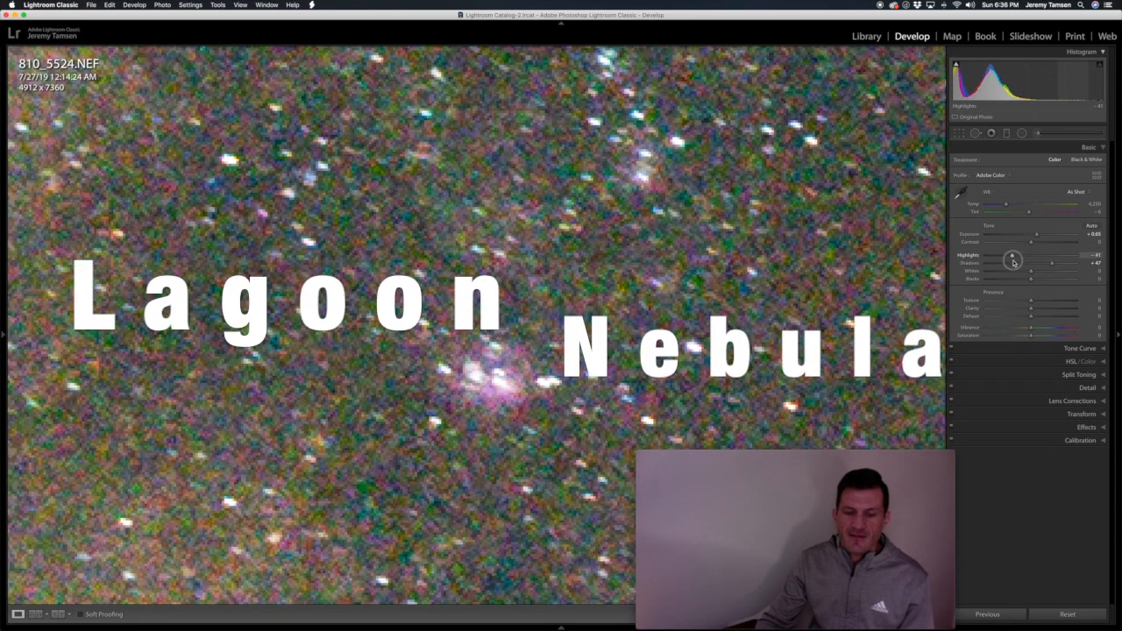
pyautogui.moveTo(1013, 261); pyautogui.dragTo(1009, 261)
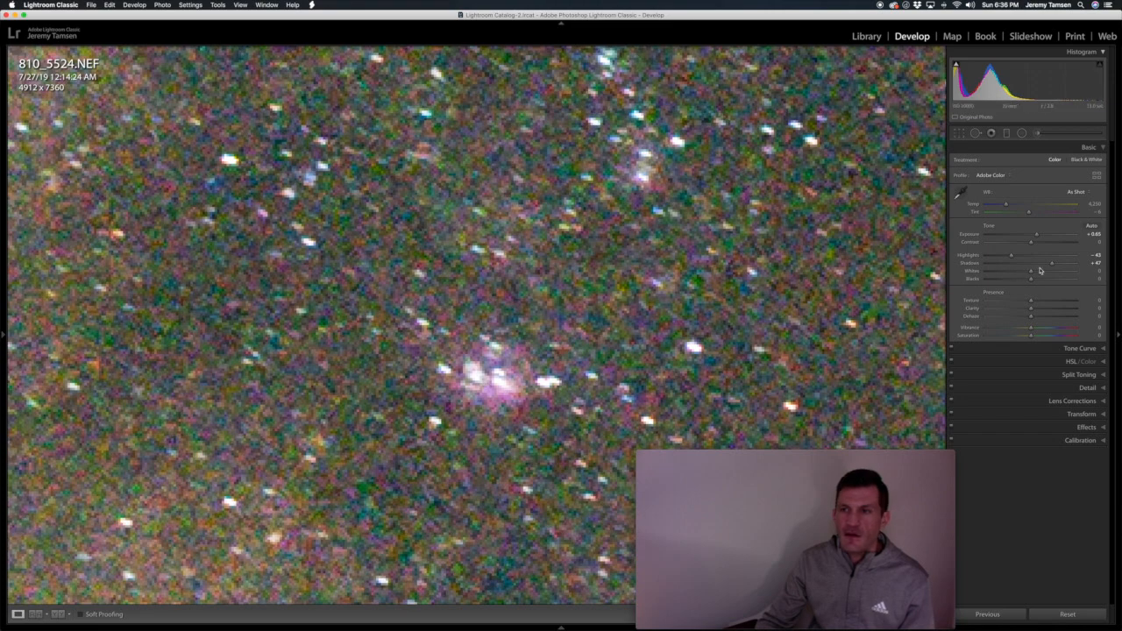
# Set Whites to +25 without blowing out the nebula, and return to the full photo view
pyautogui.moveTo(1033, 272); pyautogui.dragTo(1061, 270)
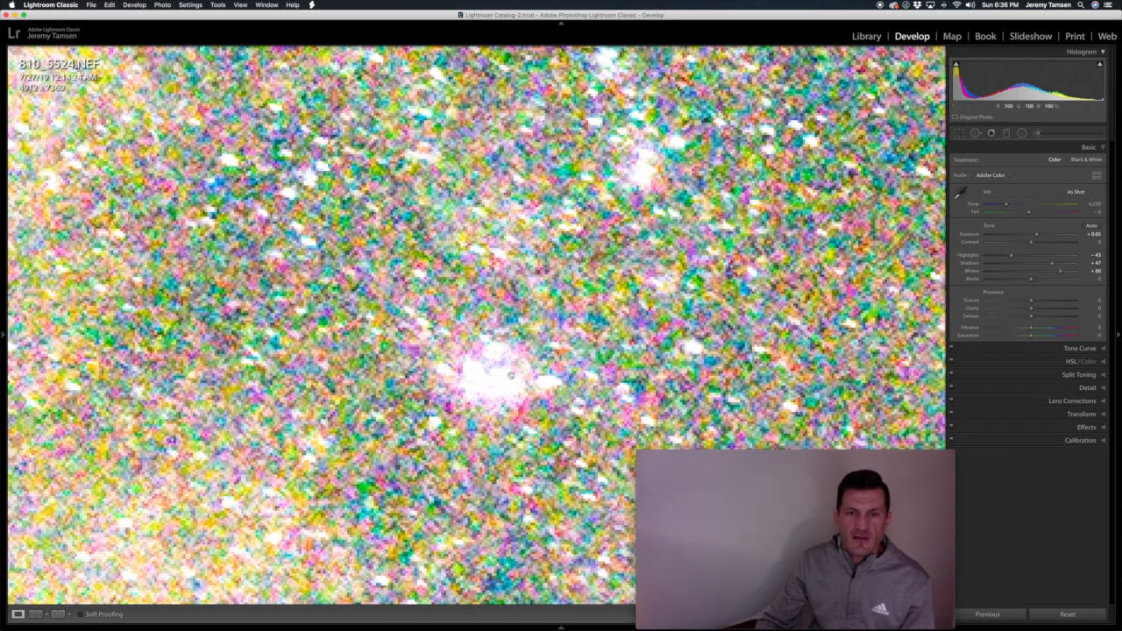
pyautogui.moveTo(1057, 271); pyautogui.dragTo(1040, 277)
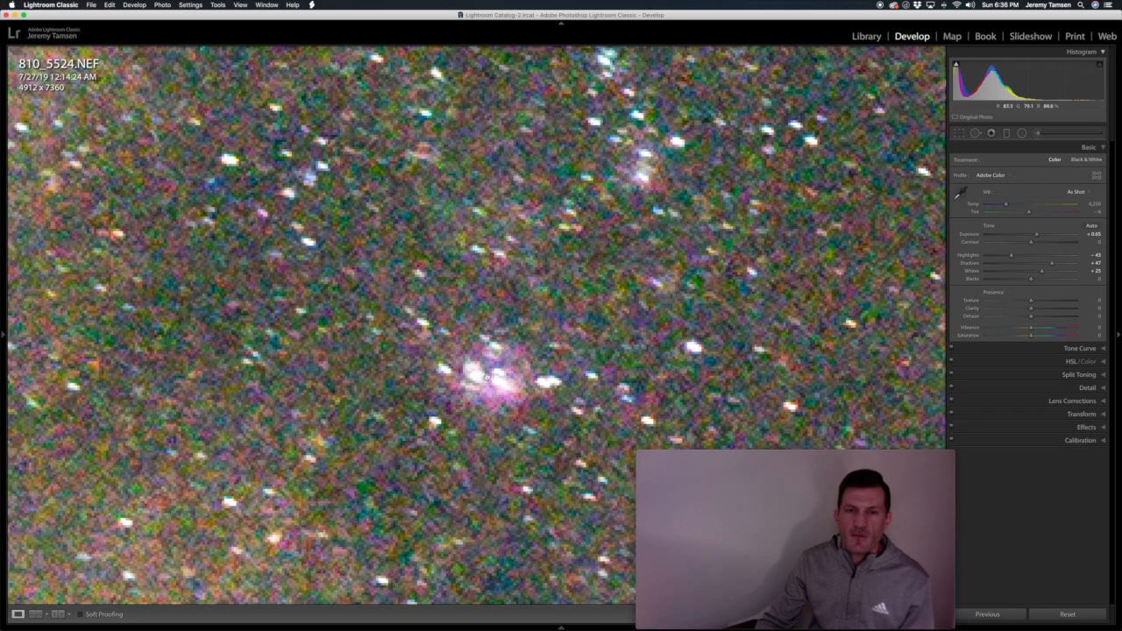
pyautogui.click(489, 376)
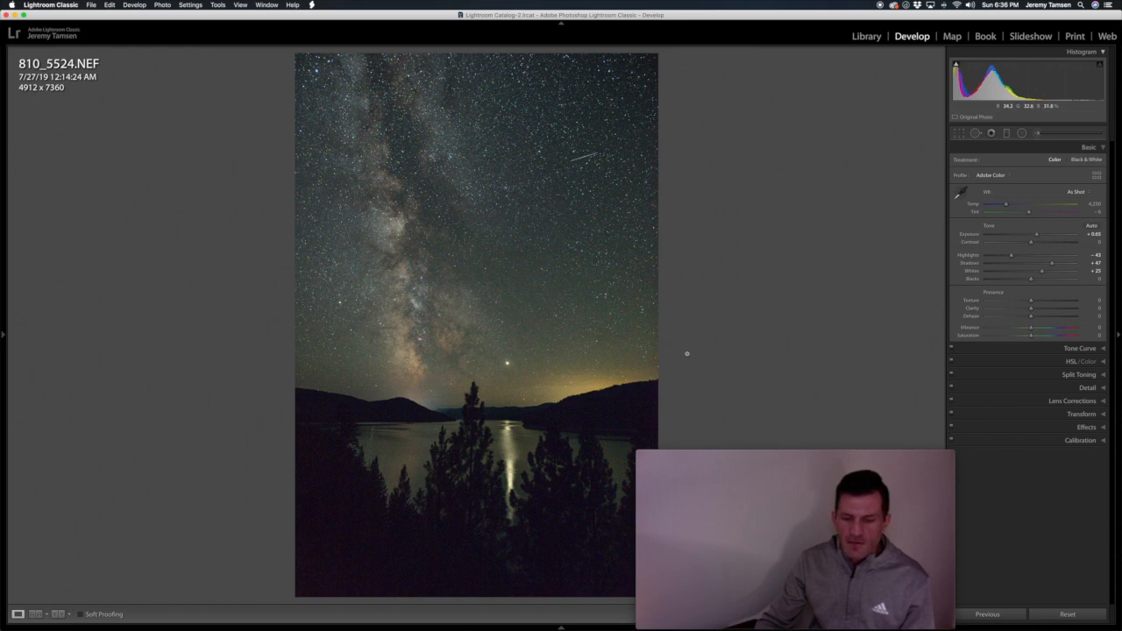
# Shape a custom RGB tone curve with raised highlights and a slightly lowered midtone point, checking the nebula's brightness up close
pyautogui.click(1078, 349)
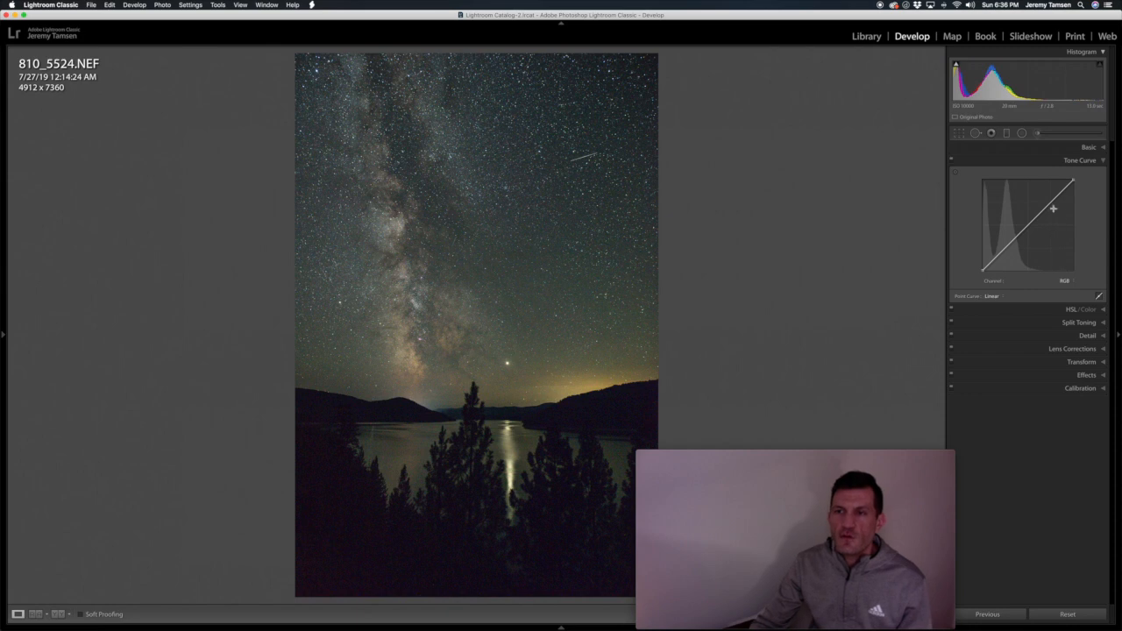
pyautogui.moveTo(1051, 199); pyautogui.dragTo(1034, 215)
pyautogui.click(591, 338)
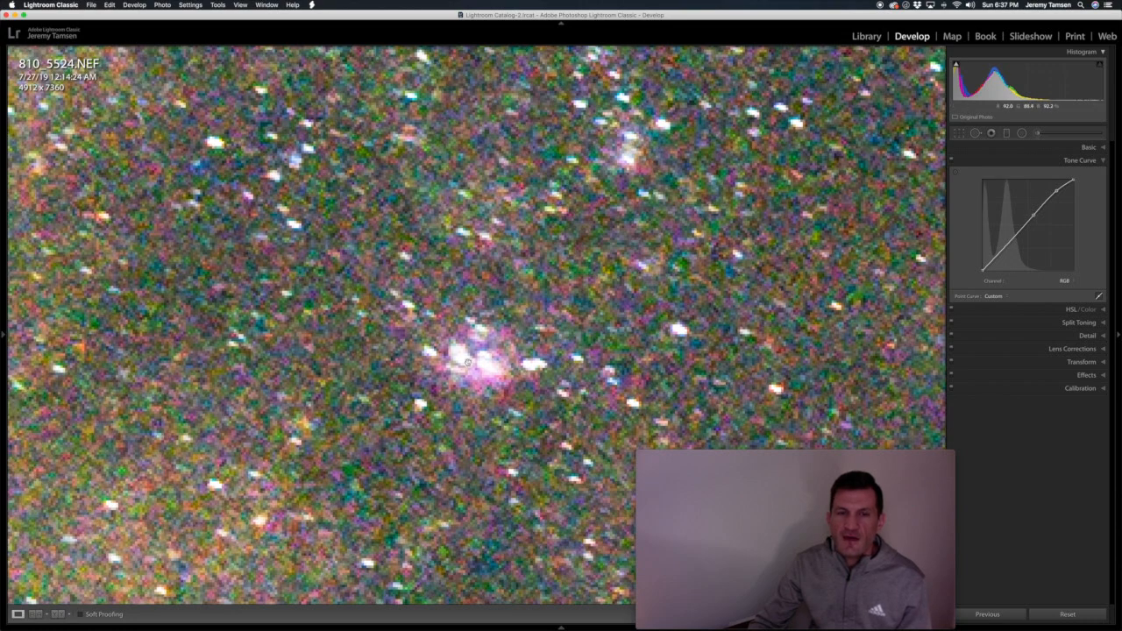
pyautogui.moveTo(483, 366); pyautogui.dragTo(460, 334)
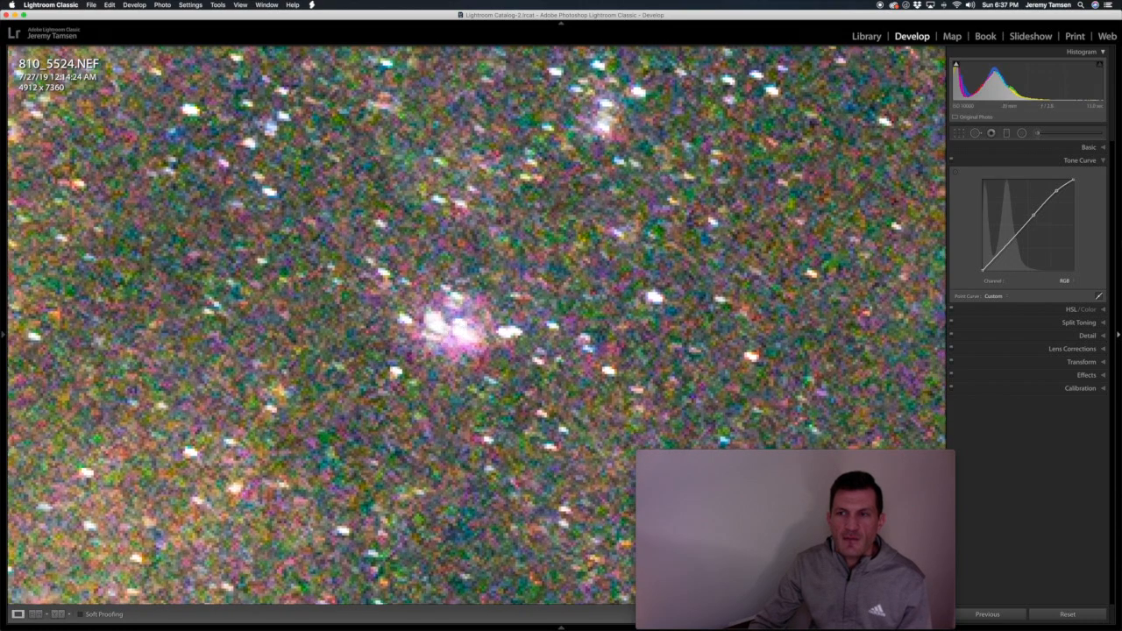
pyautogui.moveTo(1032, 215); pyautogui.dragTo(1031, 221)
pyautogui.click(553, 308)
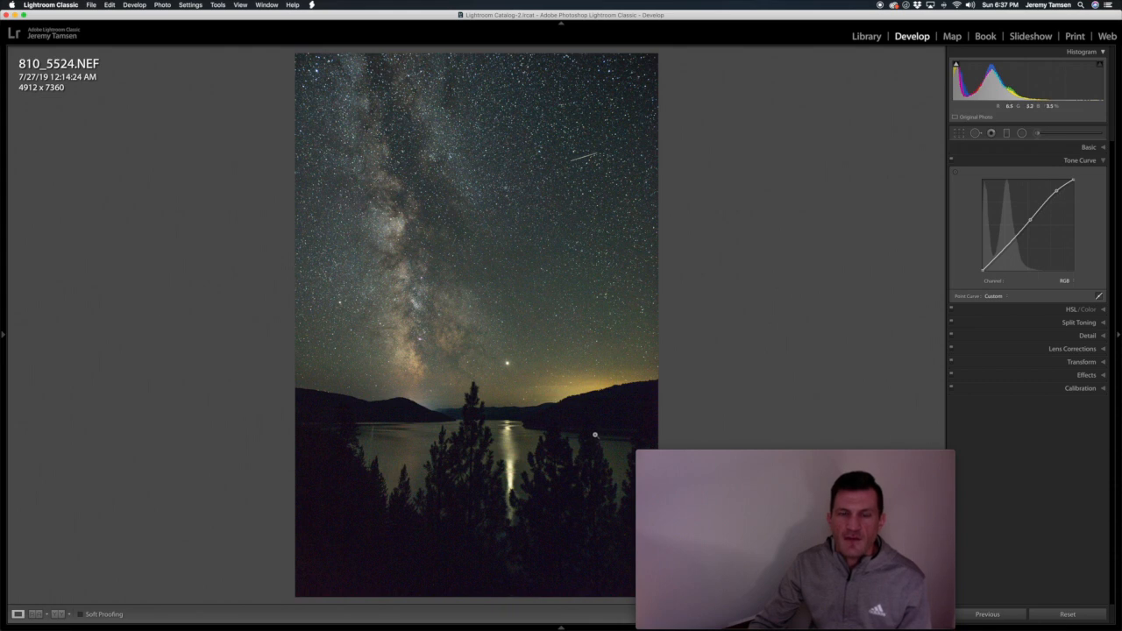
# Boost Vibrance and Saturation both to +84 to exaggerate the photo's color casts
pyautogui.click(1098, 151)
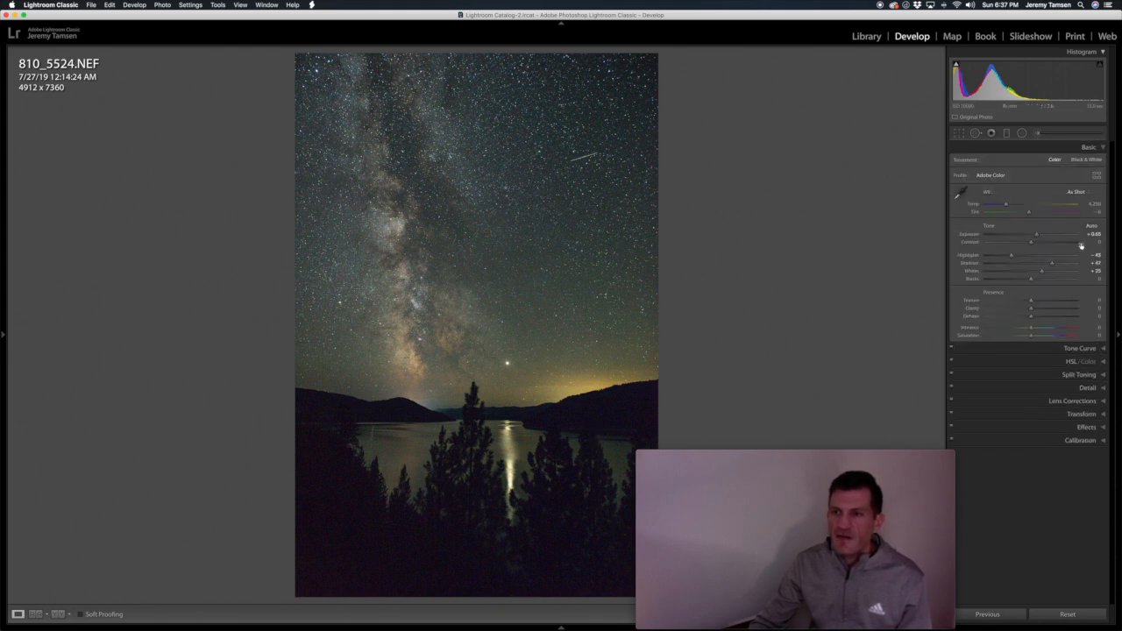
pyautogui.moveTo(1060, 329); pyautogui.dragTo(1066, 335)
pyautogui.click(1066, 335)
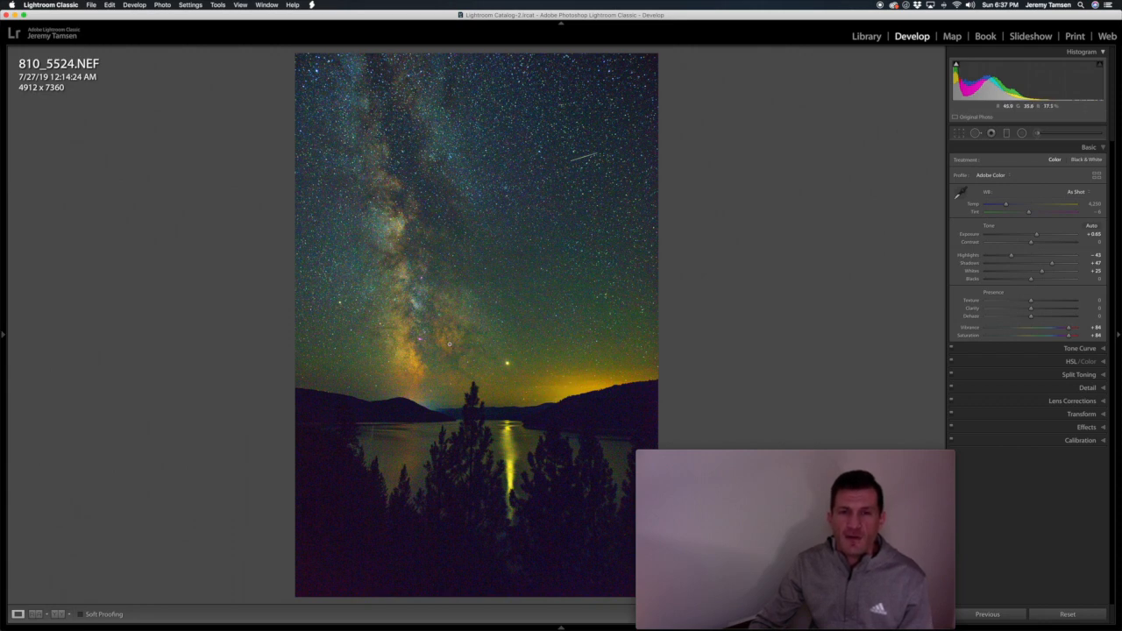
# Adjust the white balance to a Temp of 4,335 and a Tint of +12
pyautogui.click(1006, 204)
pyautogui.moveTo(1006, 205); pyautogui.dragTo(1007, 204)
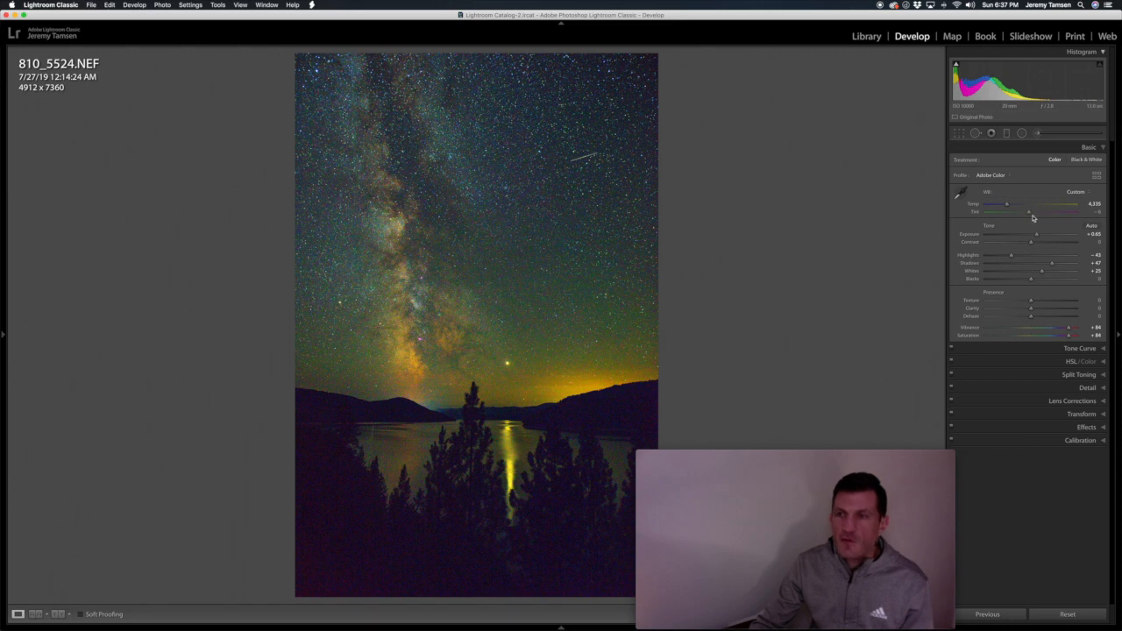
pyautogui.moveTo(1031, 213)
pyautogui.mouseDown()
pyautogui.moveTo(1051, 211)
pyautogui.moveTo(1009, 213)
pyautogui.moveTo(1036, 213)
pyautogui.mouseUp()
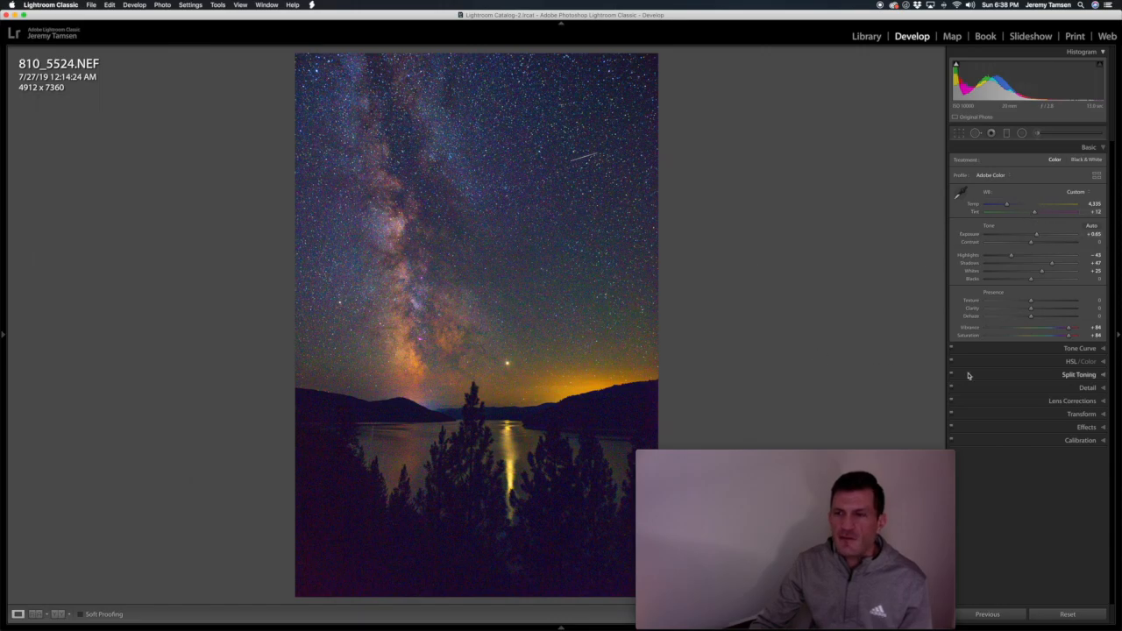
# Set Luminance and Color noise reduction both to 10, judging the grain in a magnified view of the lake and horizon
pyautogui.click(1091, 388)
pyautogui.click(416, 394)
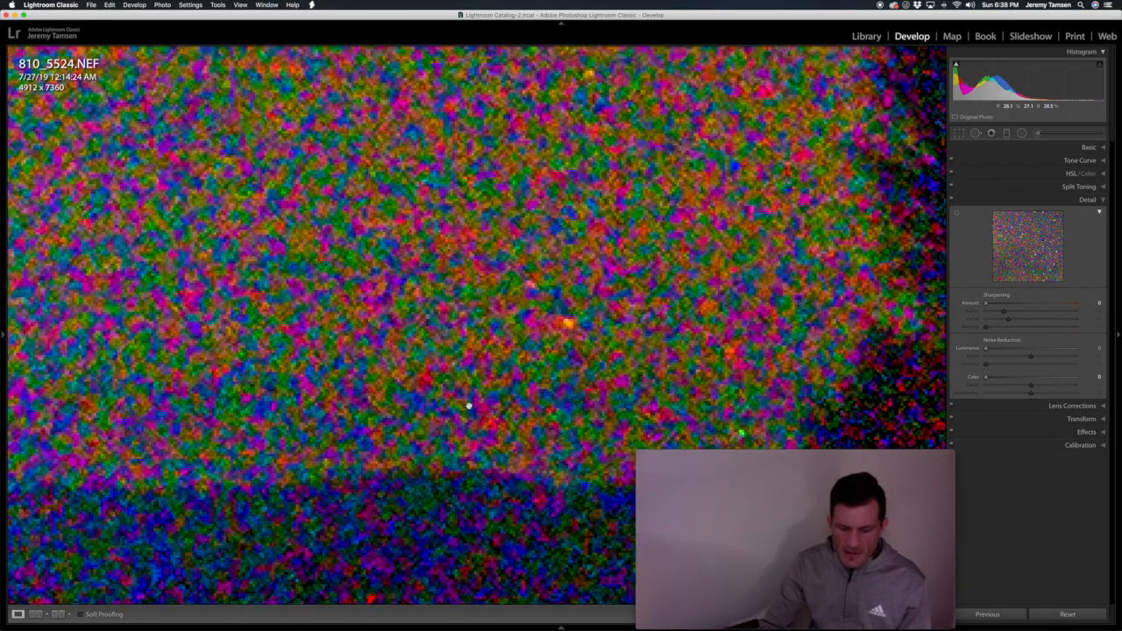
pyautogui.click(468, 406)
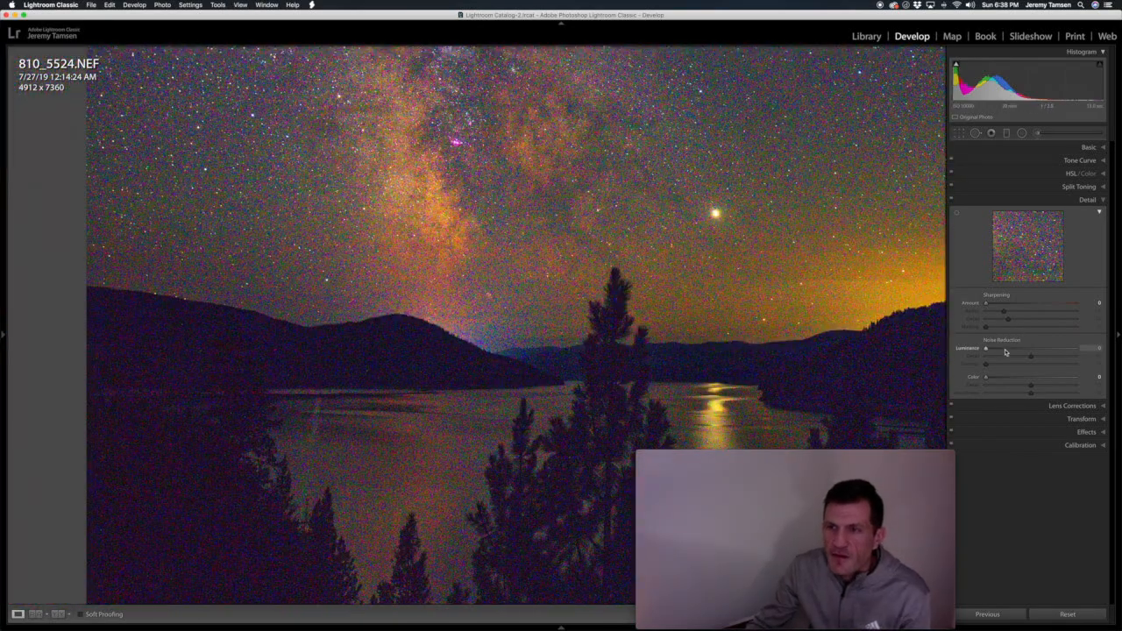
pyautogui.moveTo(986, 348); pyautogui.dragTo(994, 377)
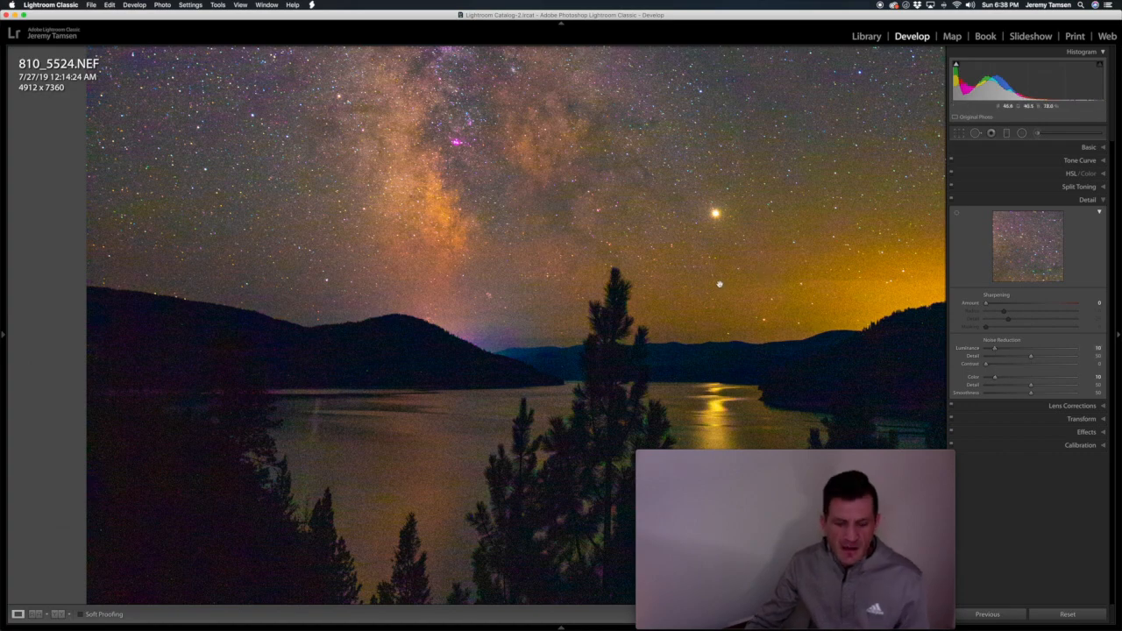
pyautogui.click(520, 313)
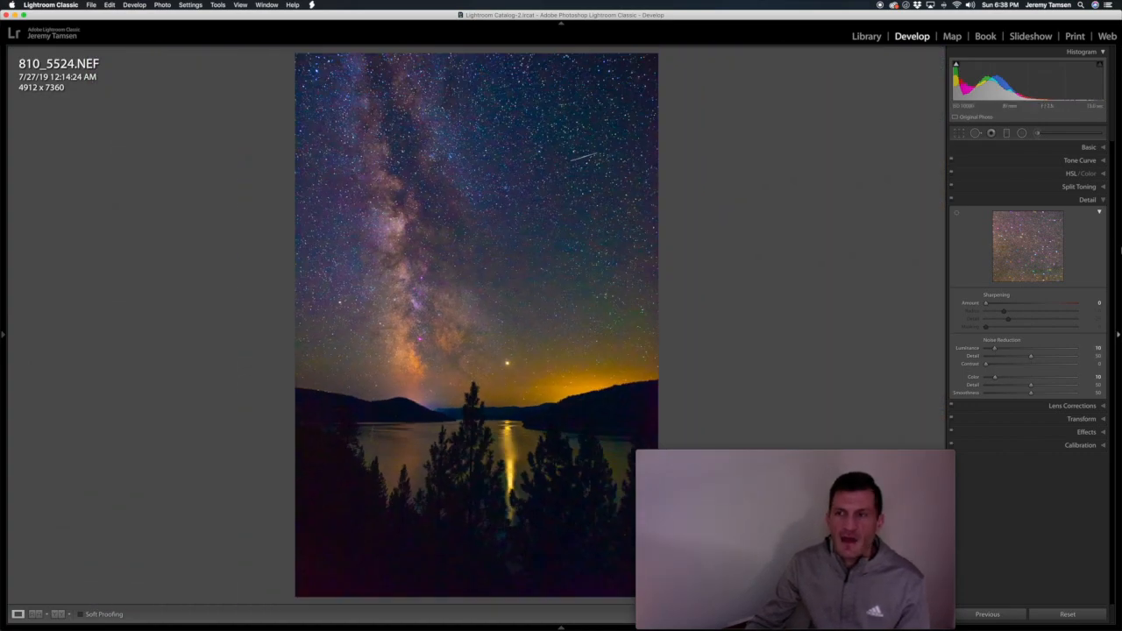
# Reduce Vibrance to +43 and Saturation to +42
pyautogui.click(1096, 147)
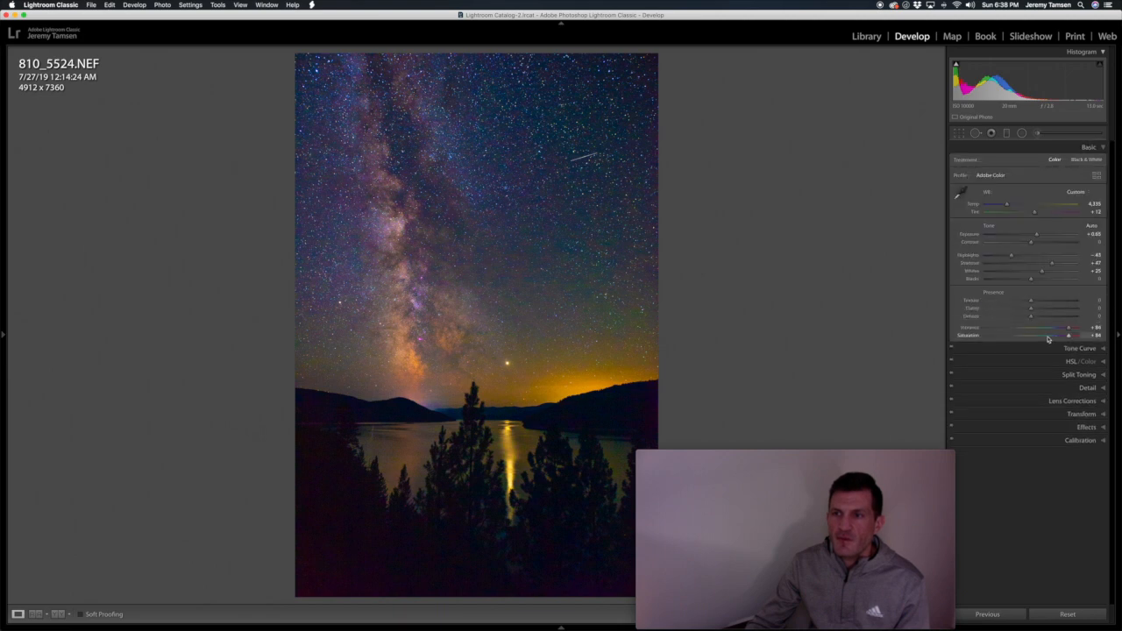
pyautogui.moveTo(1069, 333); pyautogui.dragTo(1048, 344)
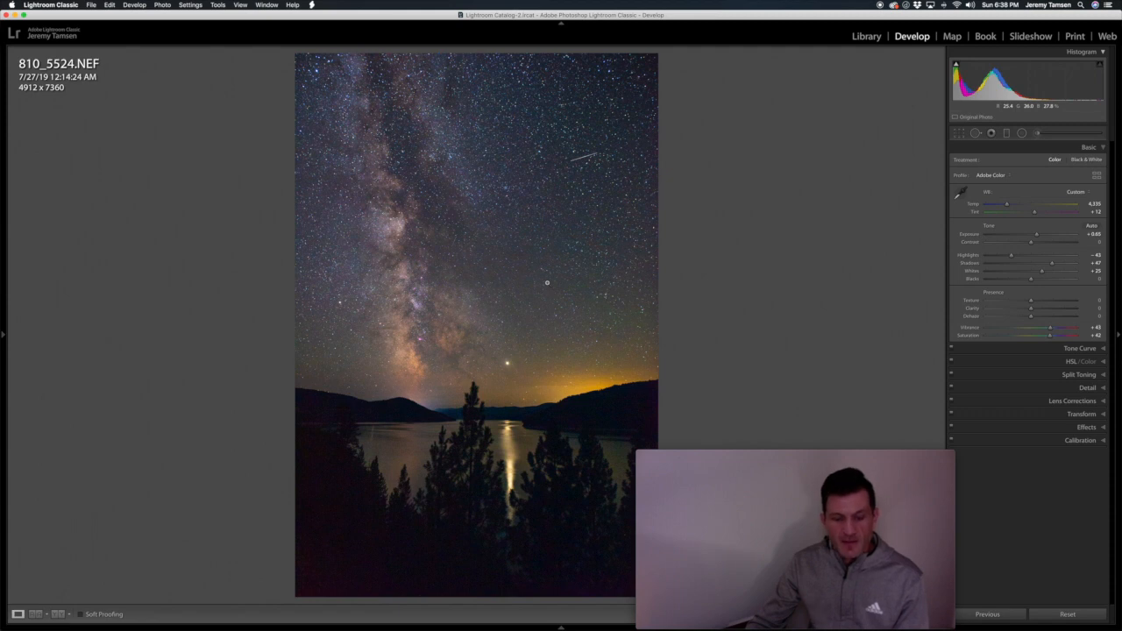
# Copy all develop settings from the edited Milky Way photo and paste them onto every photo in the Library grid
pyautogui.press('super+shift+c')
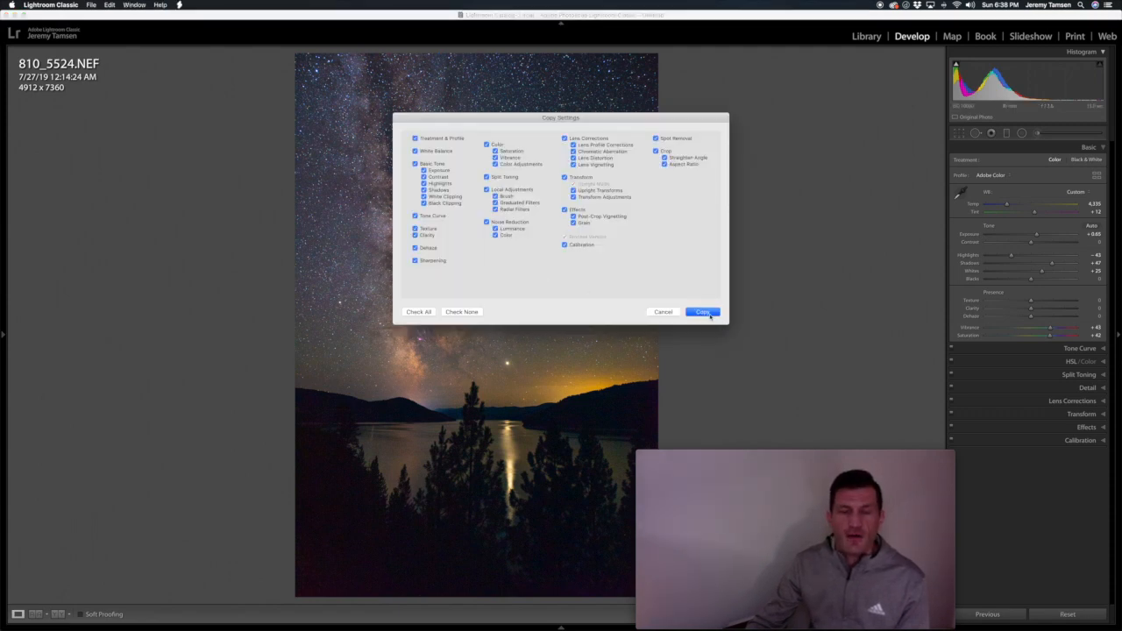
pyautogui.click(703, 312)
pyautogui.moveTo(60, 626)
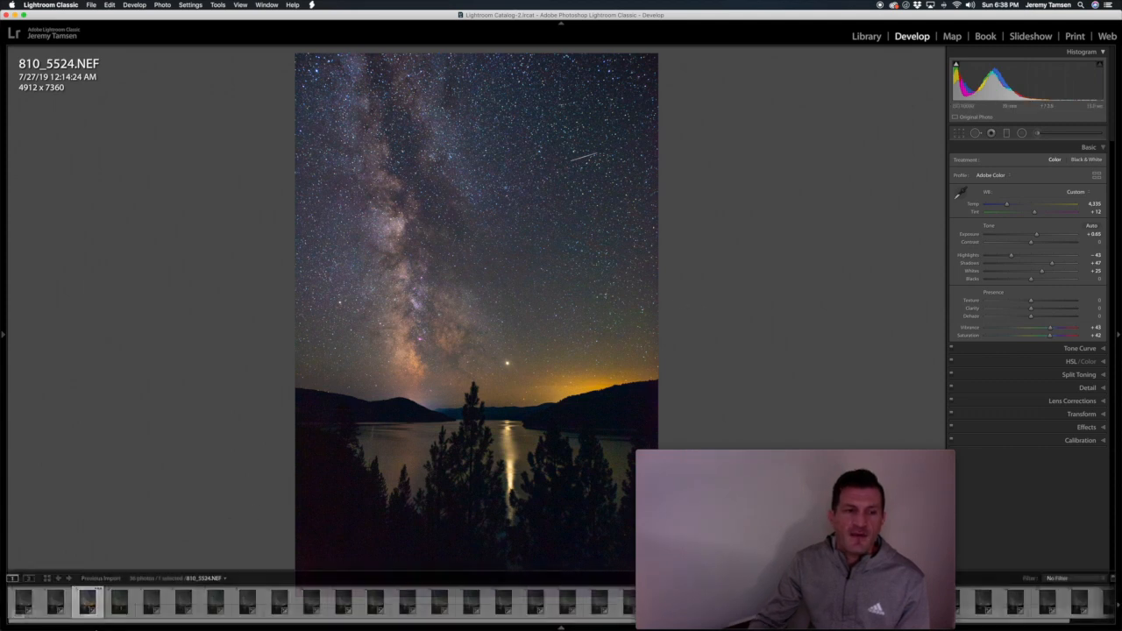
pyautogui.click(47, 579)
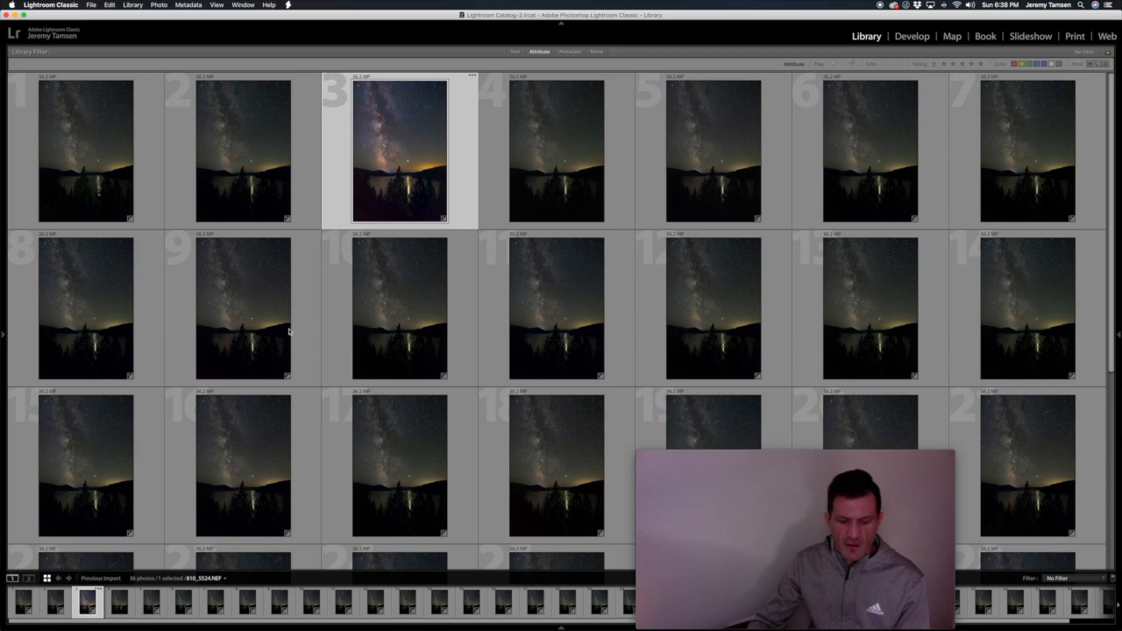
pyautogui.press('super+a')
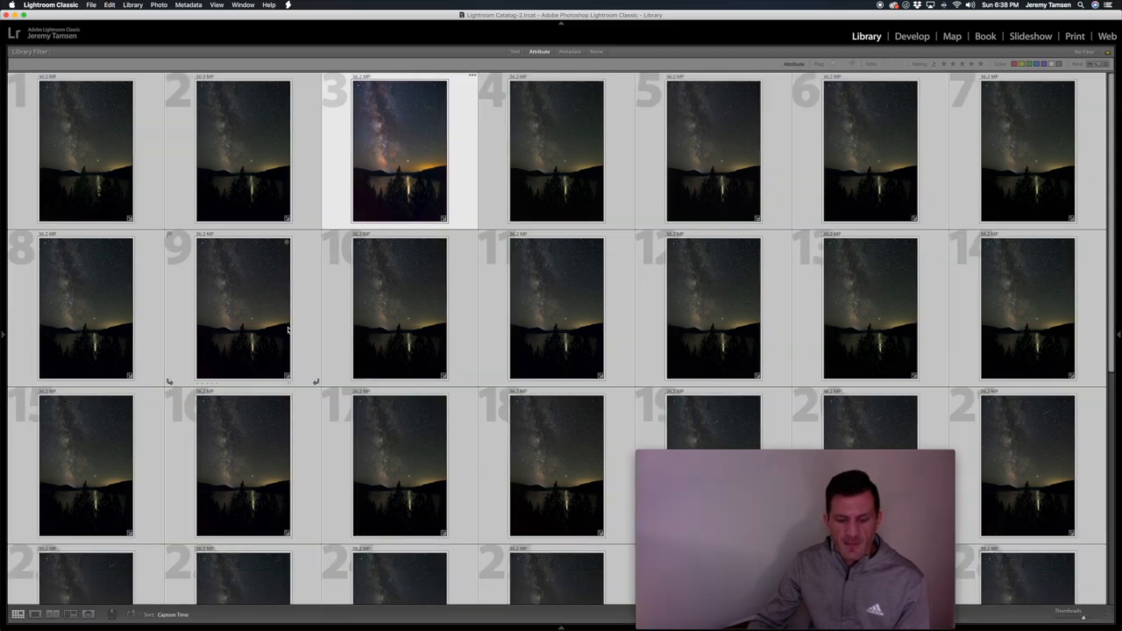
pyautogui.press('super+shift+v')
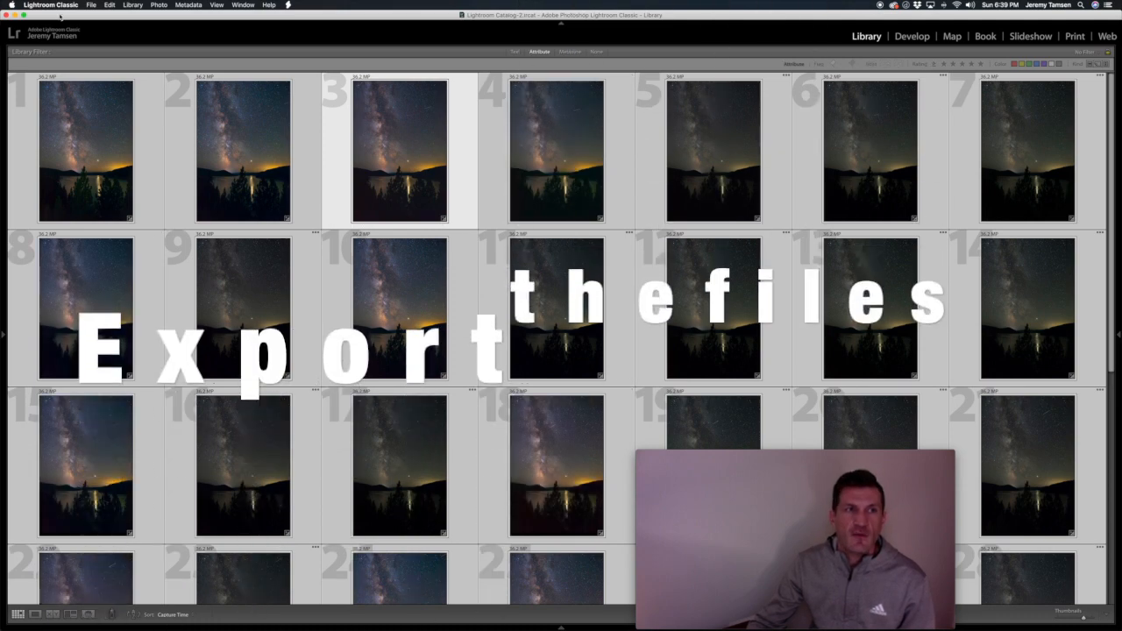
# Export all selected photos as uncompressed 16-bit Adobe RGB TIFFs to the "tiff to stax" subfolder, overwriting the existing files
pyautogui.click(91, 5)
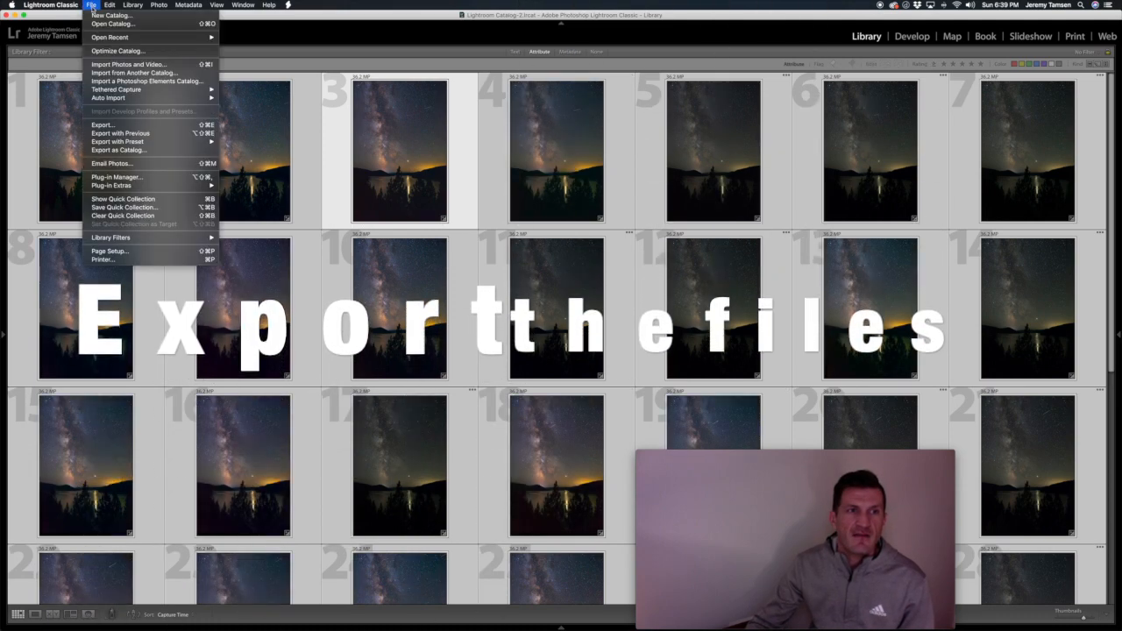
pyautogui.click(103, 125)
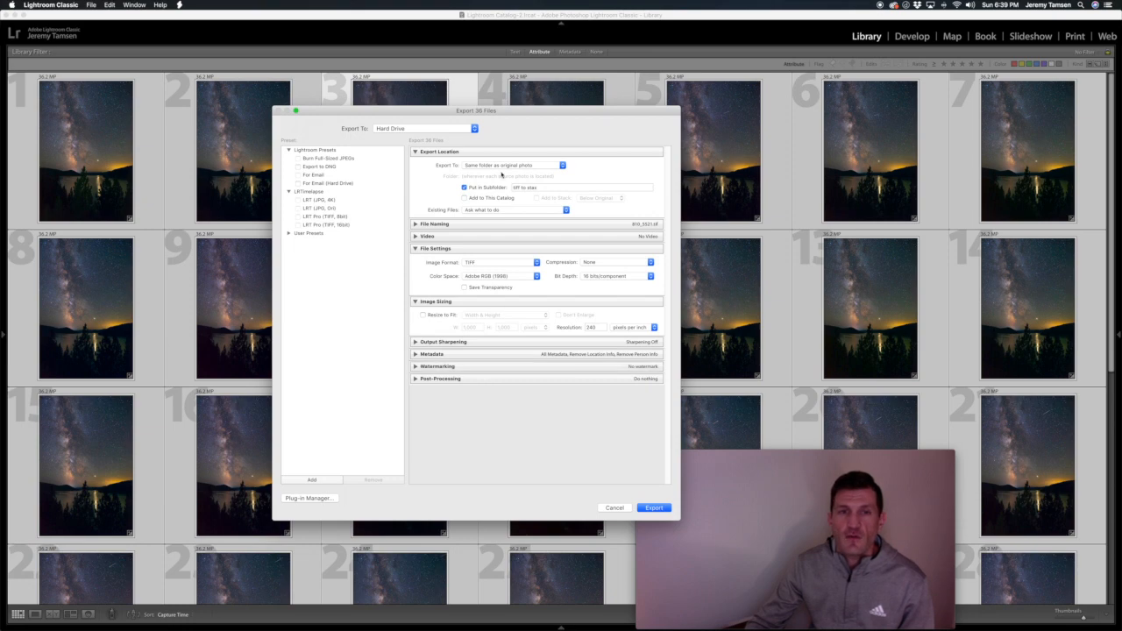
pyautogui.click(664, 510)
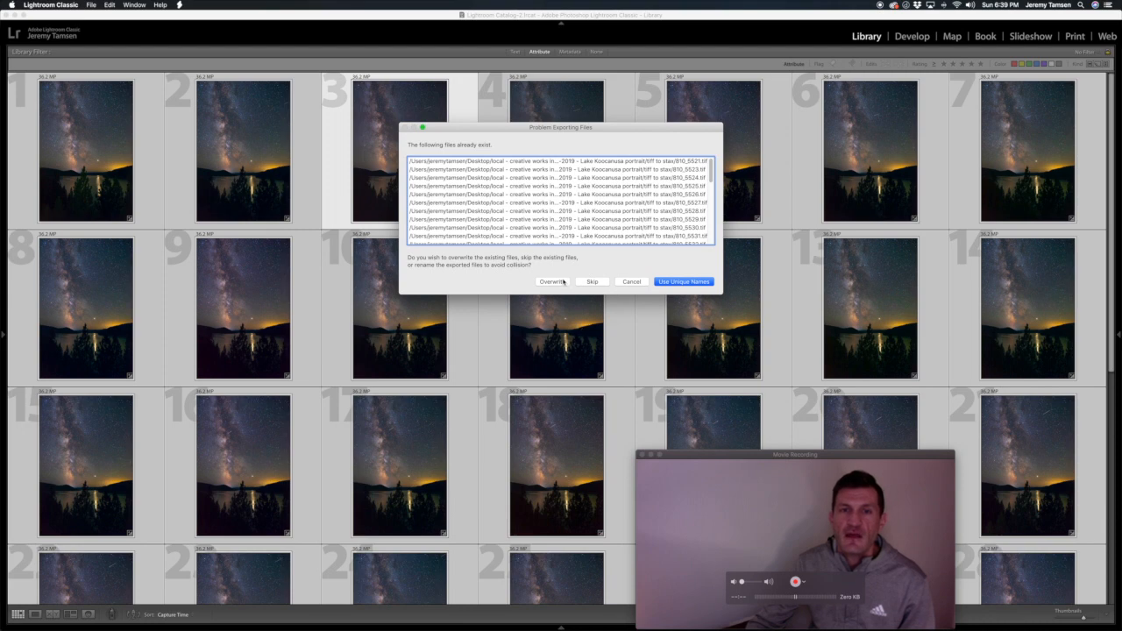
pyautogui.click(527, 210)
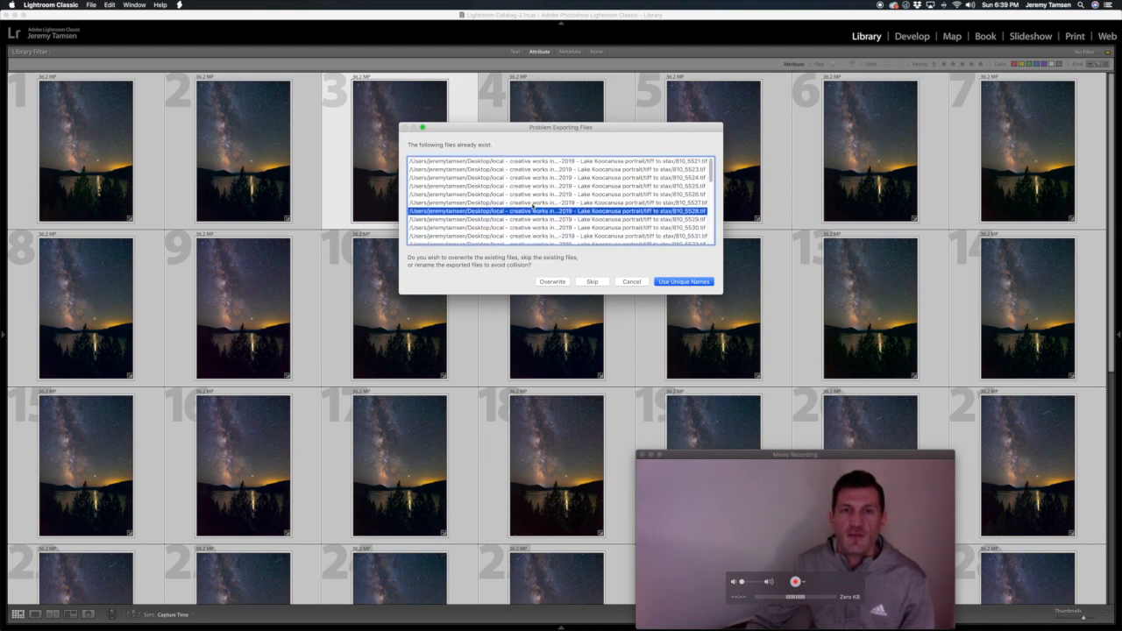
pyautogui.click(553, 281)
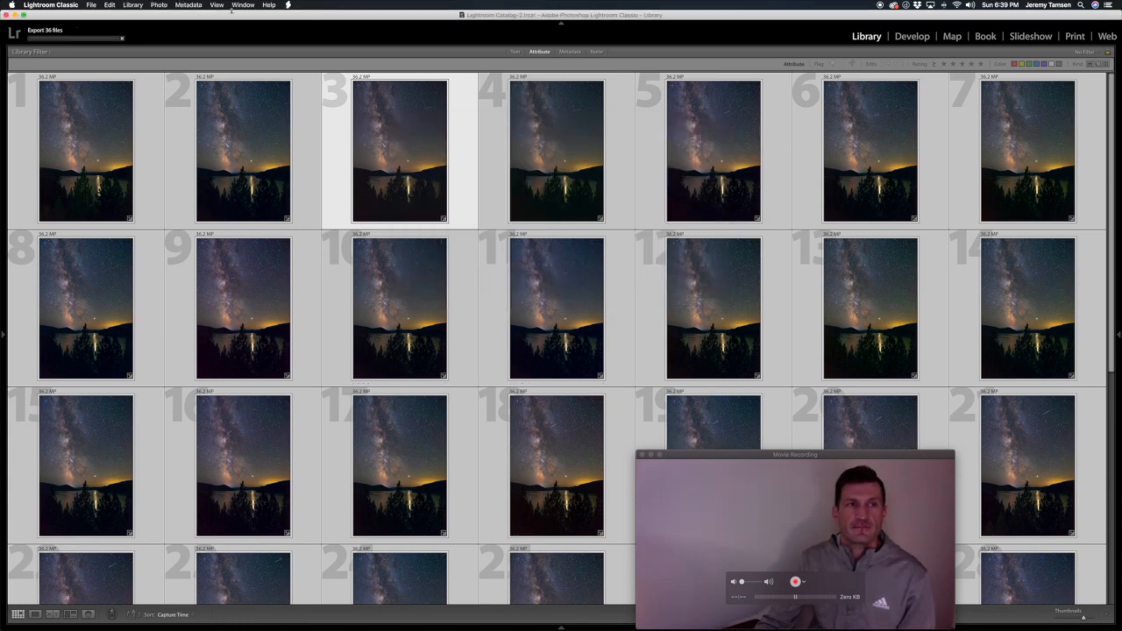
pyautogui.click(702, 456)
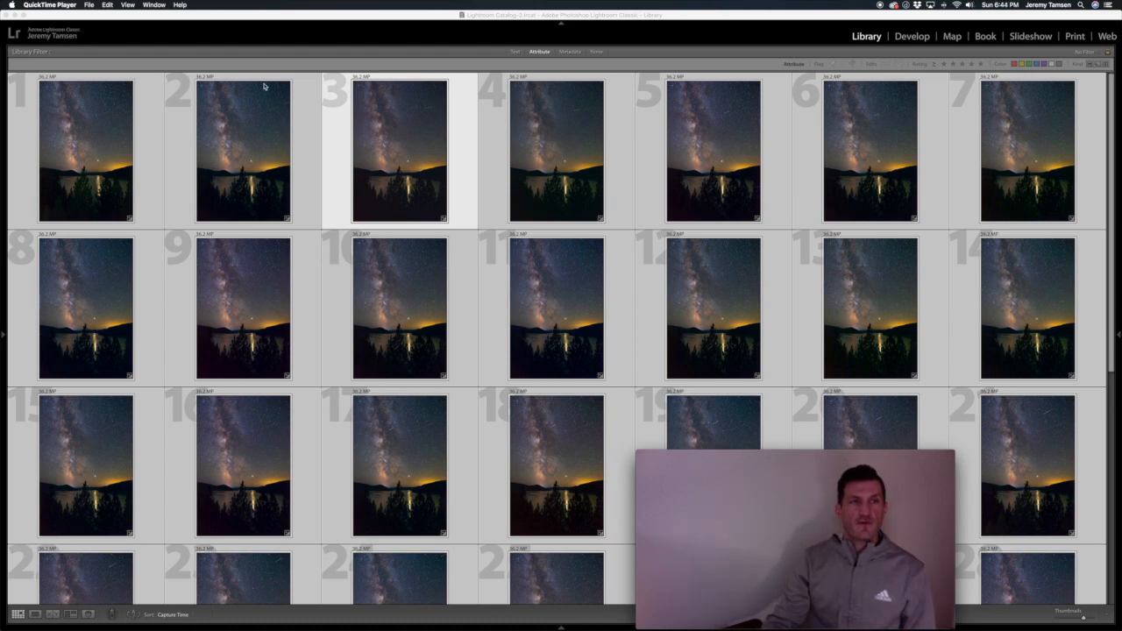
pyautogui.click(74, 5)
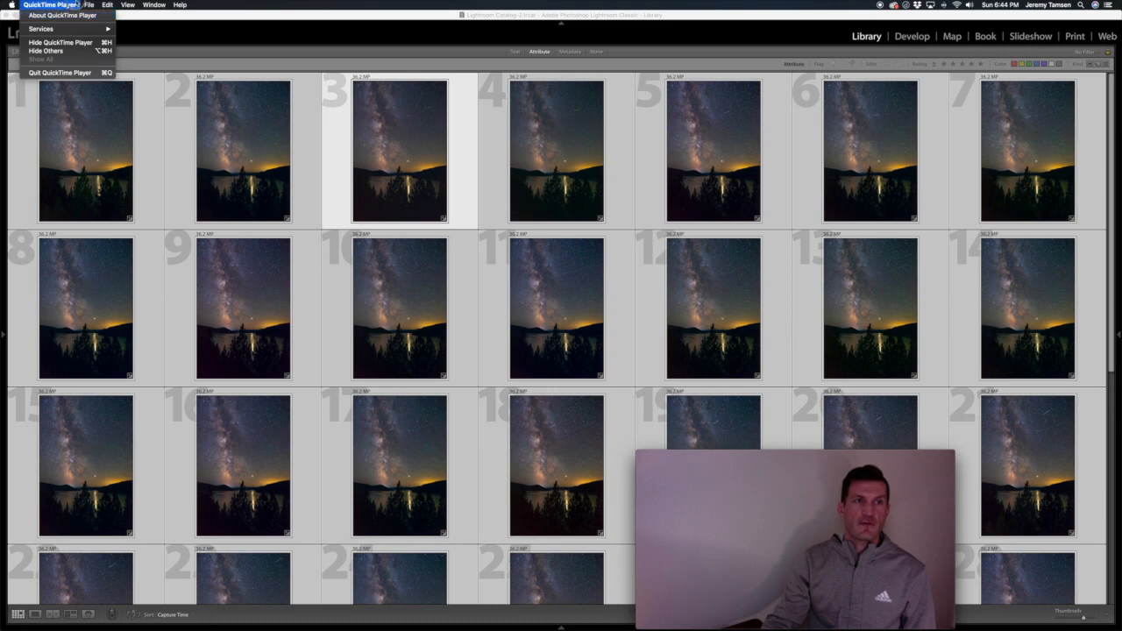
pyautogui.click(74, 6)
# Leave Lightroom and switch to Starry Landscape Stacker
pyautogui.click(85, 15)
pyautogui.click(63, 6)
pyautogui.click(77, 112)
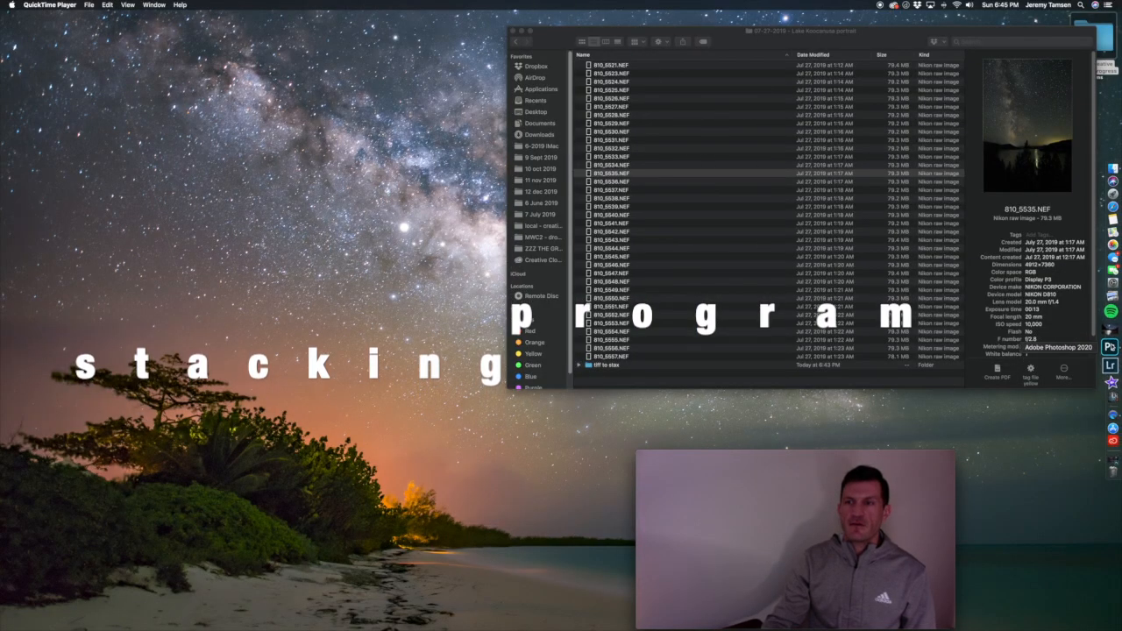
pyautogui.click(1111, 335)
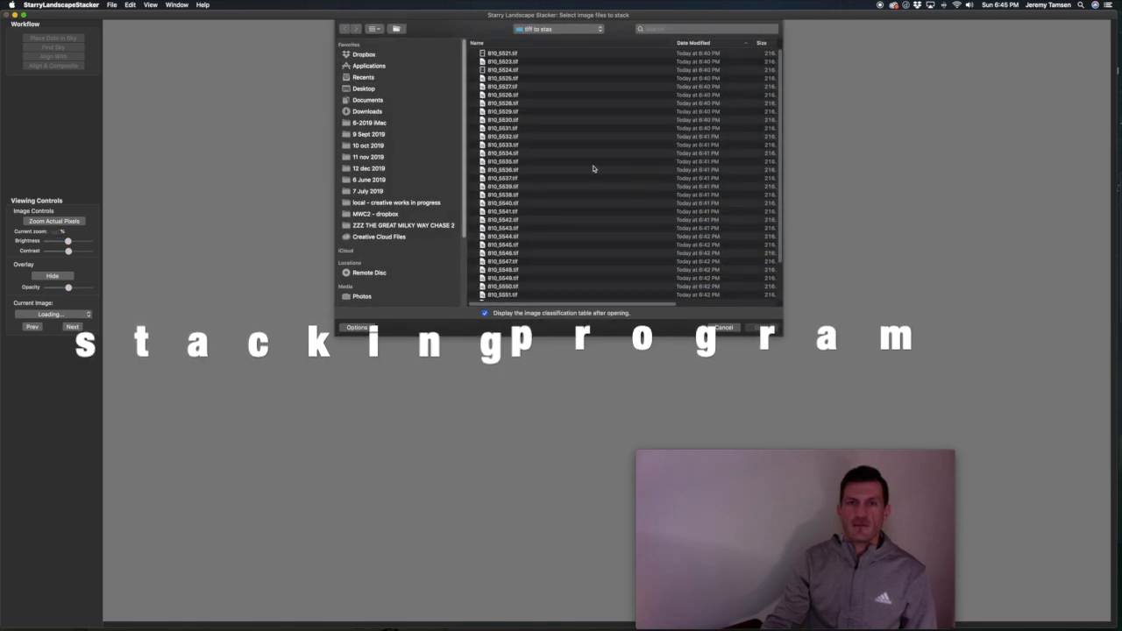
# Go up to the "07-27-2019 - Lake Koocanusa portrait" folder and reopen its "tiff to stax" subfolder
pyautogui.scroll(3, 571, 248)
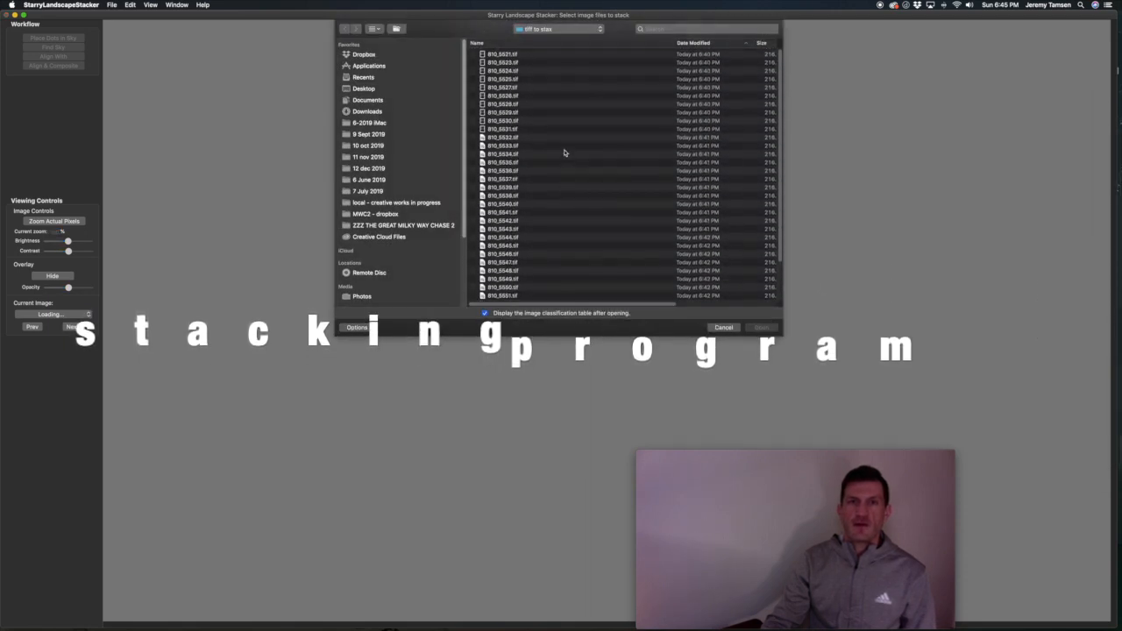
pyautogui.click(551, 32)
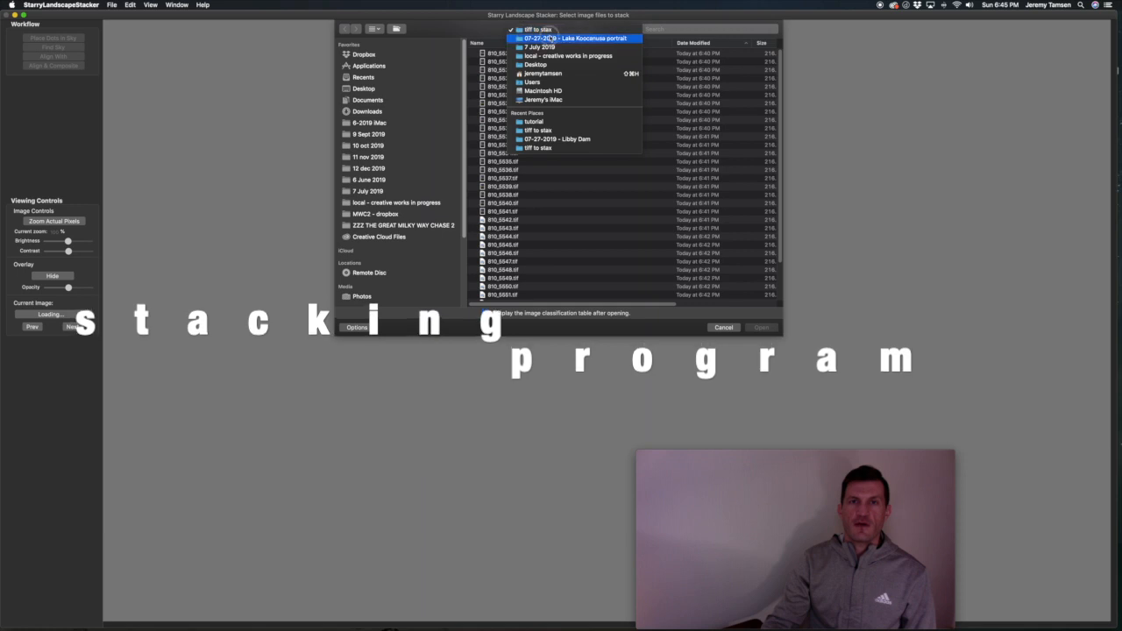
pyautogui.click(557, 40)
pyautogui.scroll(-5, 517, 263)
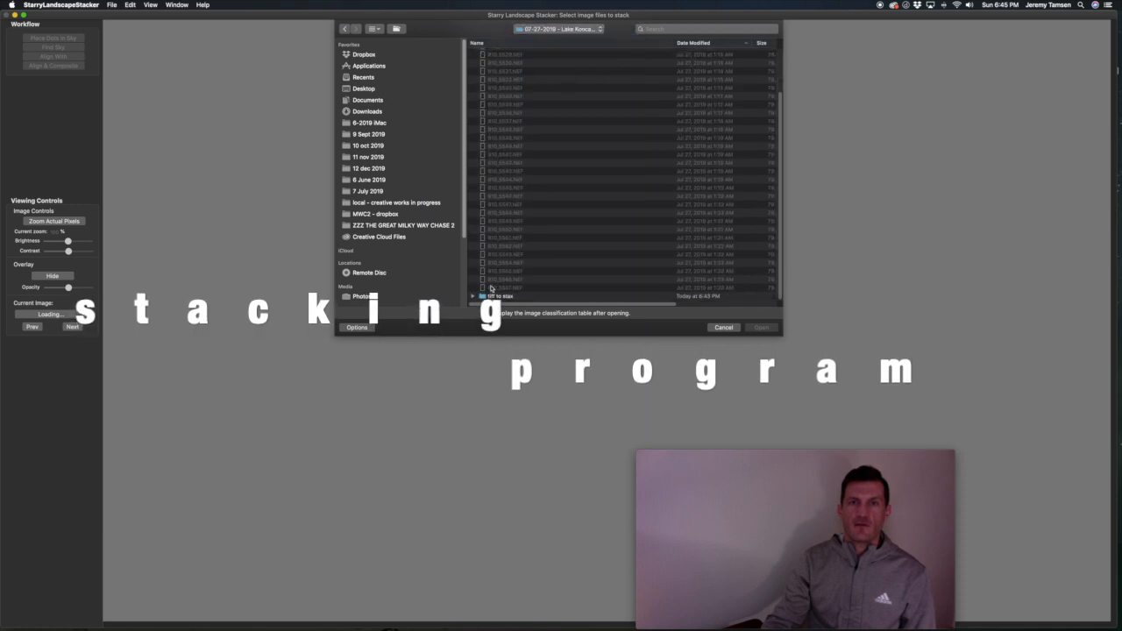
pyautogui.click(493, 296)
pyautogui.doubleClick(493, 296)
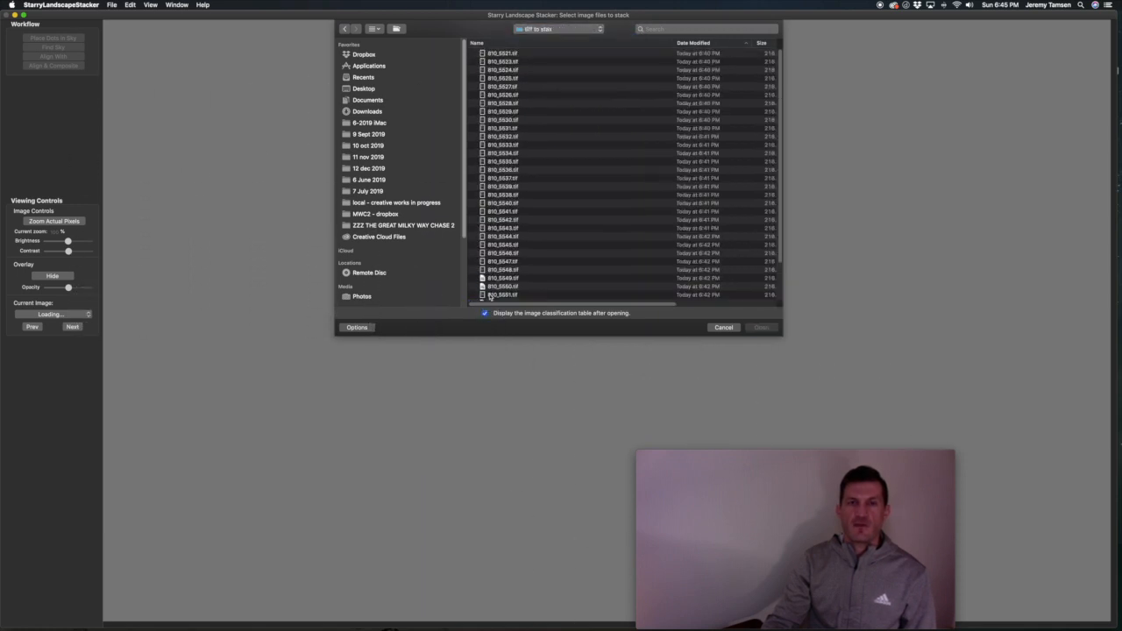
# Select all TIFF files in the "tiff to stax" folder and open them for stacking
pyautogui.scroll(-5, 547, 209)
pyautogui.click(511, 294)
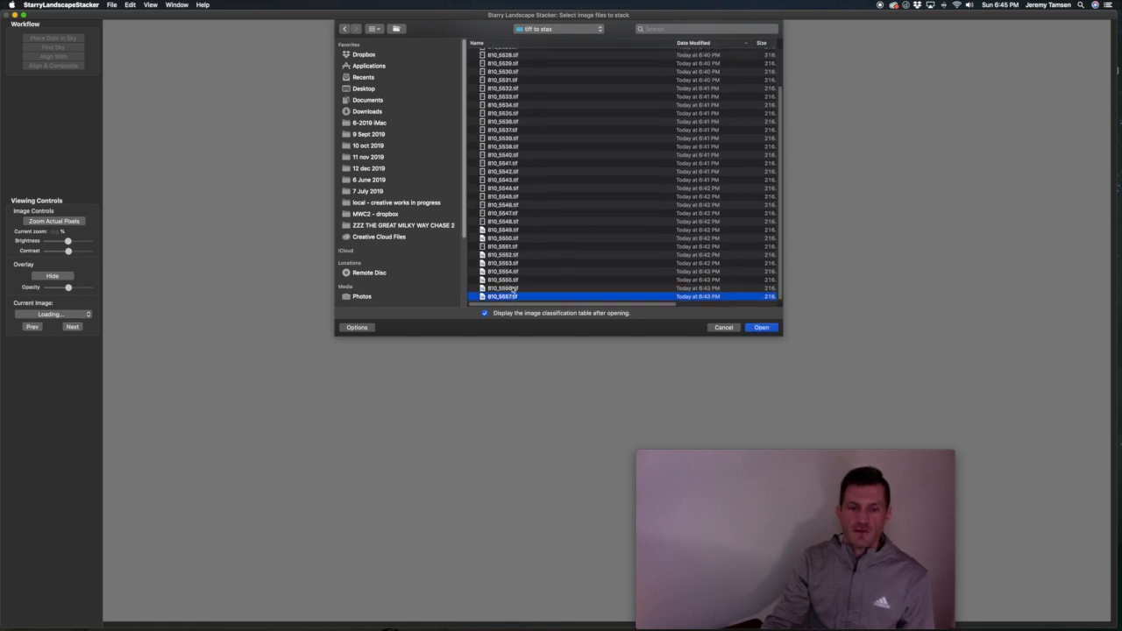
pyautogui.scroll(2, 517, 88)
pyautogui.scroll(2, 518, 84)
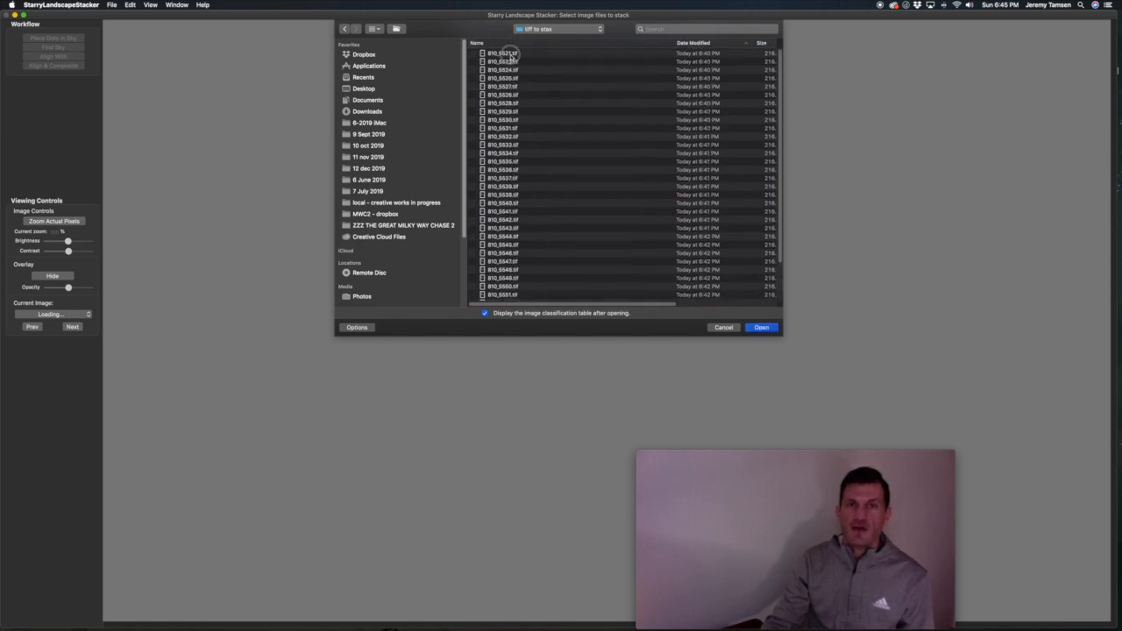
pyautogui.press('super+a')
pyautogui.click(762, 328)
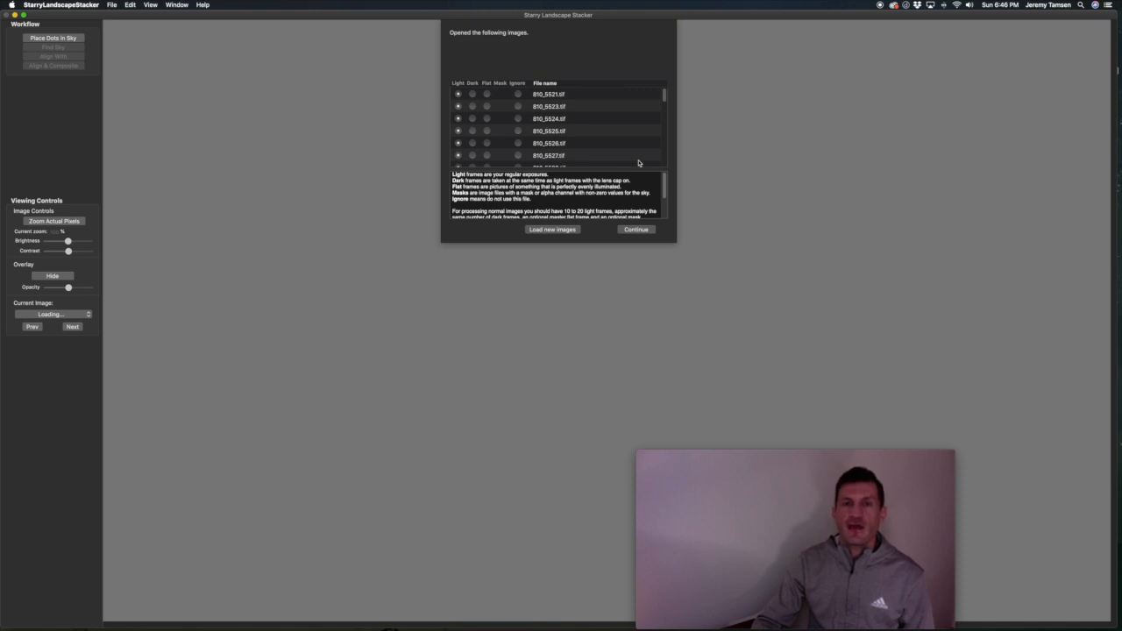
# Check the list of opened images, keep every file classified as a Light frame, and continue
pyautogui.scroll(-5, 599, 153)
pyautogui.scroll(5, 596, 151)
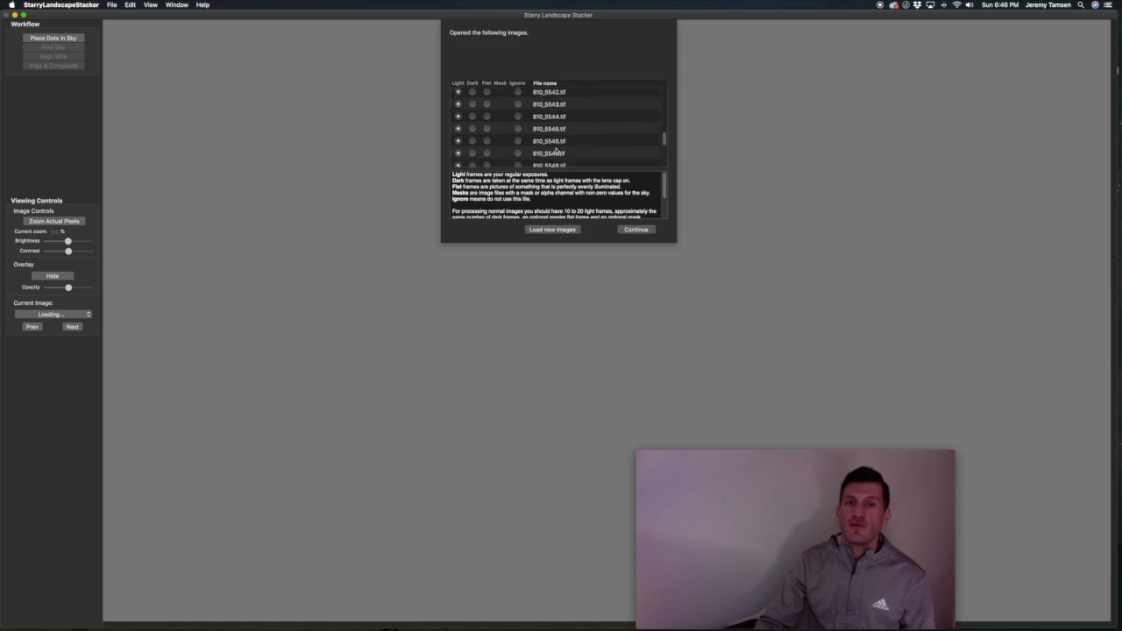
pyautogui.scroll(1, 502, 125)
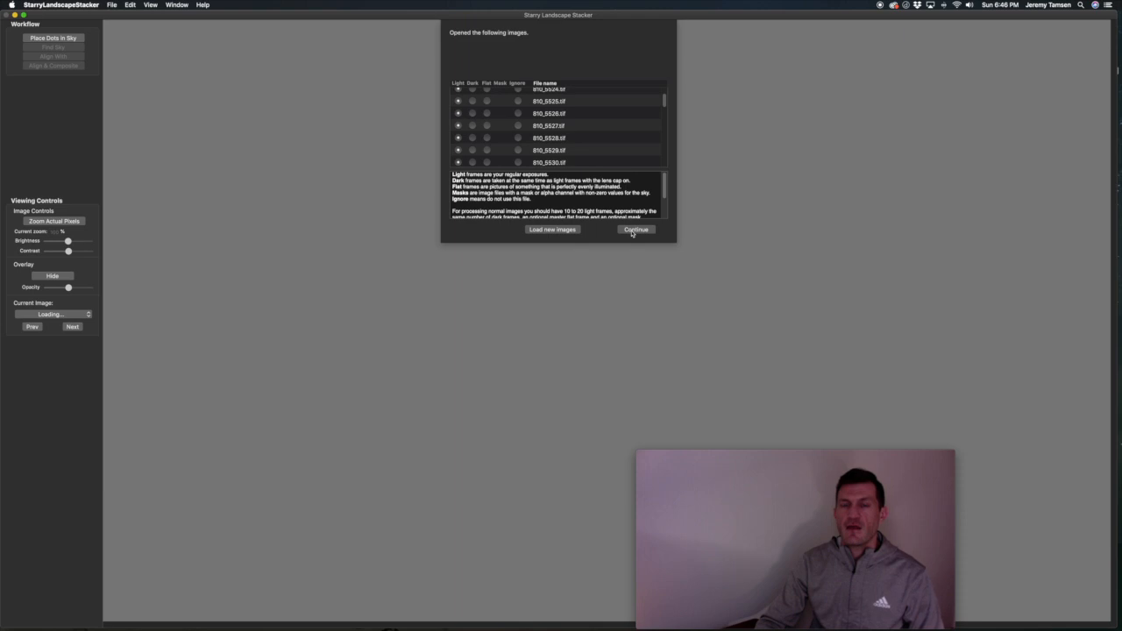
pyautogui.scroll(-3, 497, 112)
pyautogui.scroll(5, 497, 111)
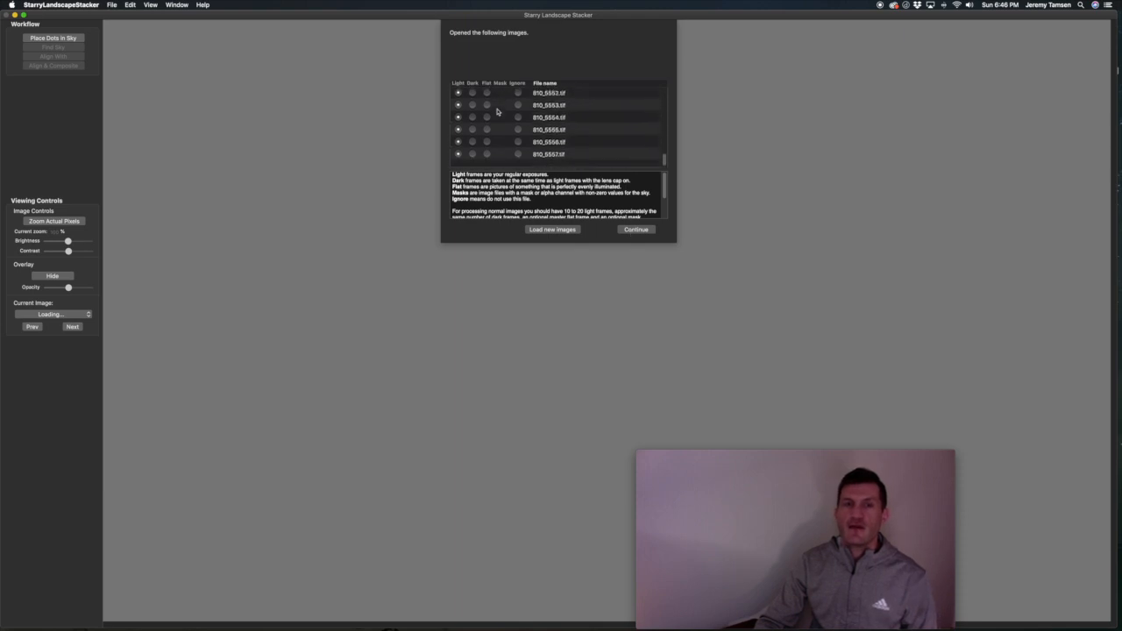
pyautogui.click(635, 230)
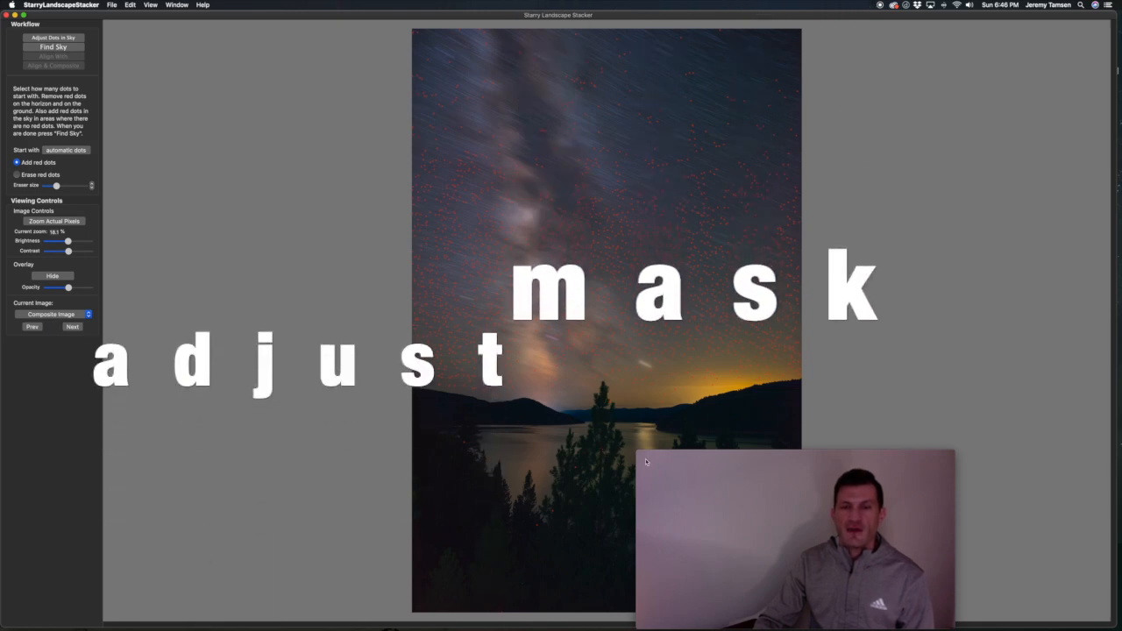
pyautogui.moveTo(693, 454); pyautogui.dragTo(852, 445)
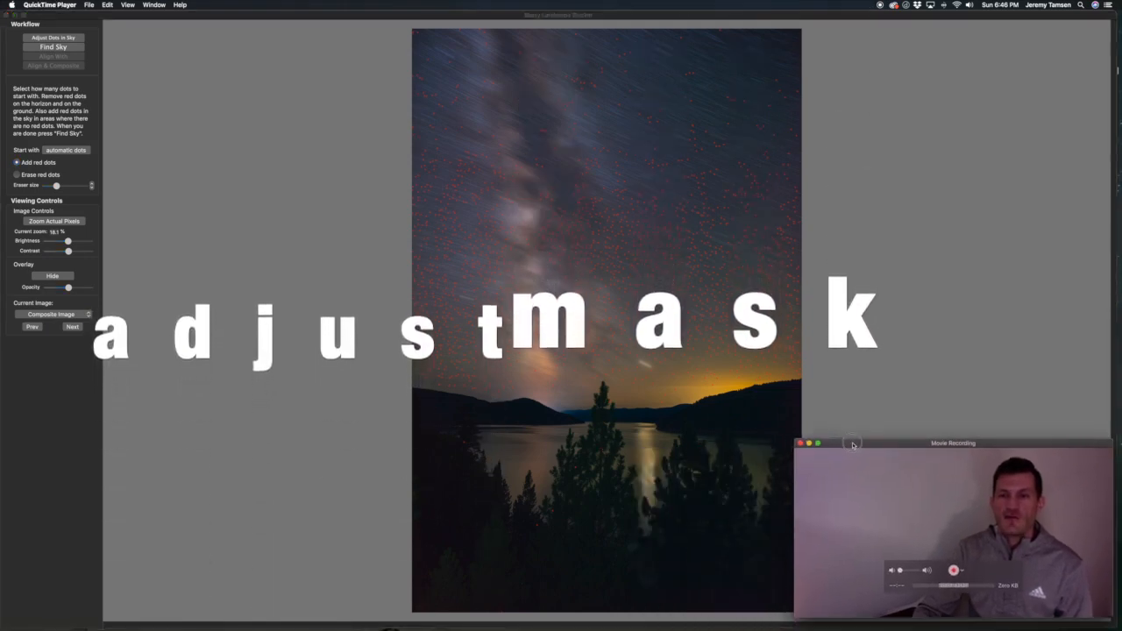
pyautogui.click(838, 370)
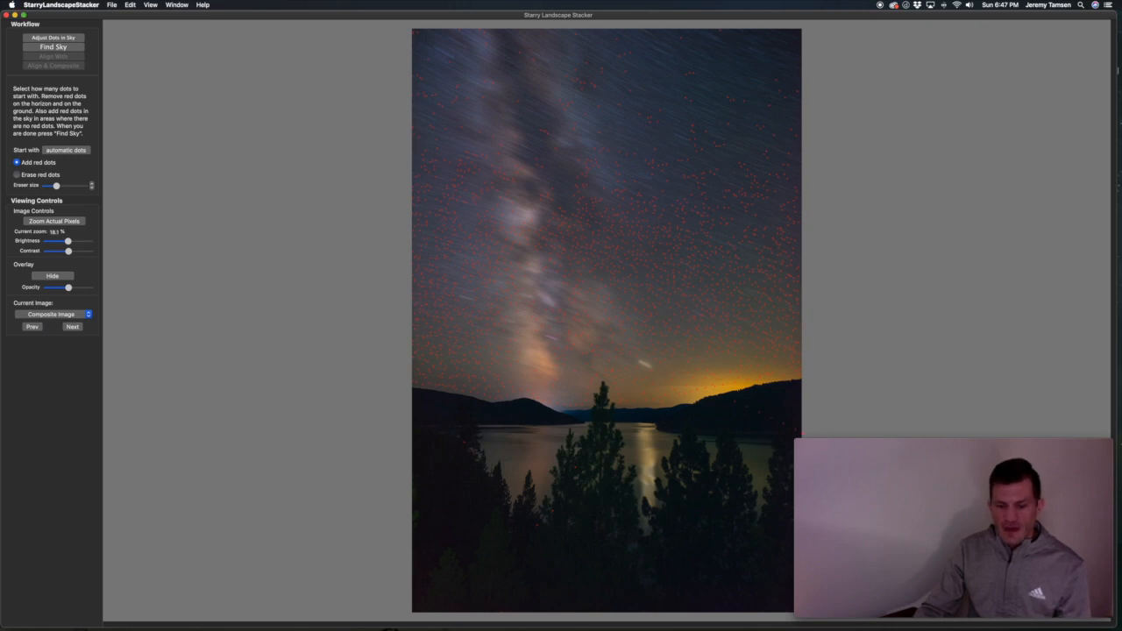
# Undo the last red-dot edit and, with the dot tool set to erase, generate the sky mask with Find Sky
pyautogui.press('super+z')
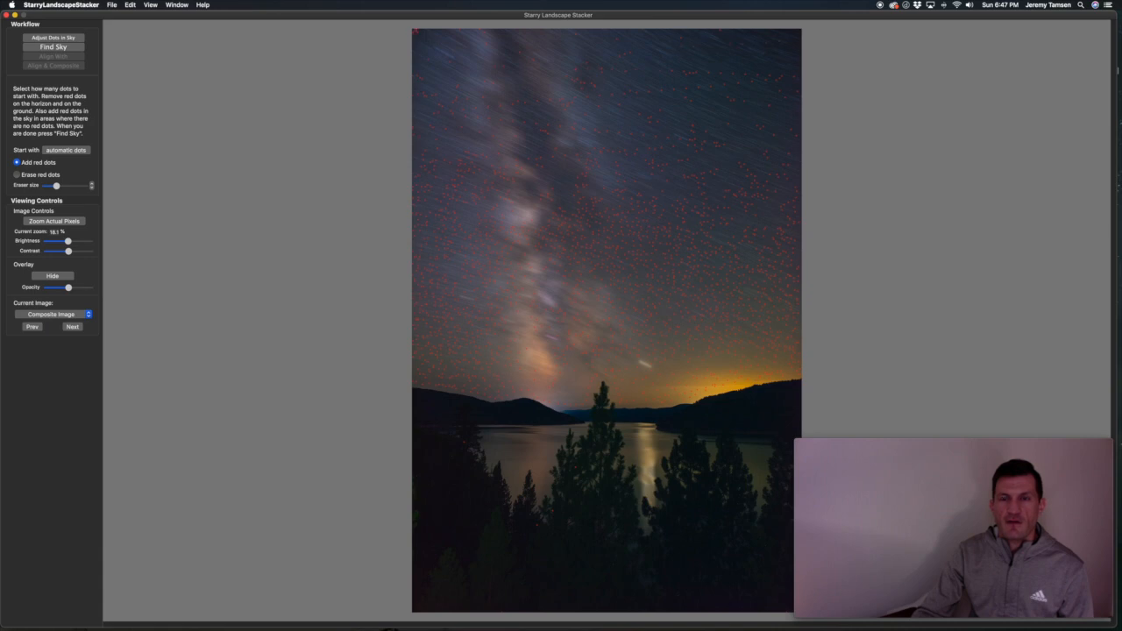
pyautogui.click(16, 174)
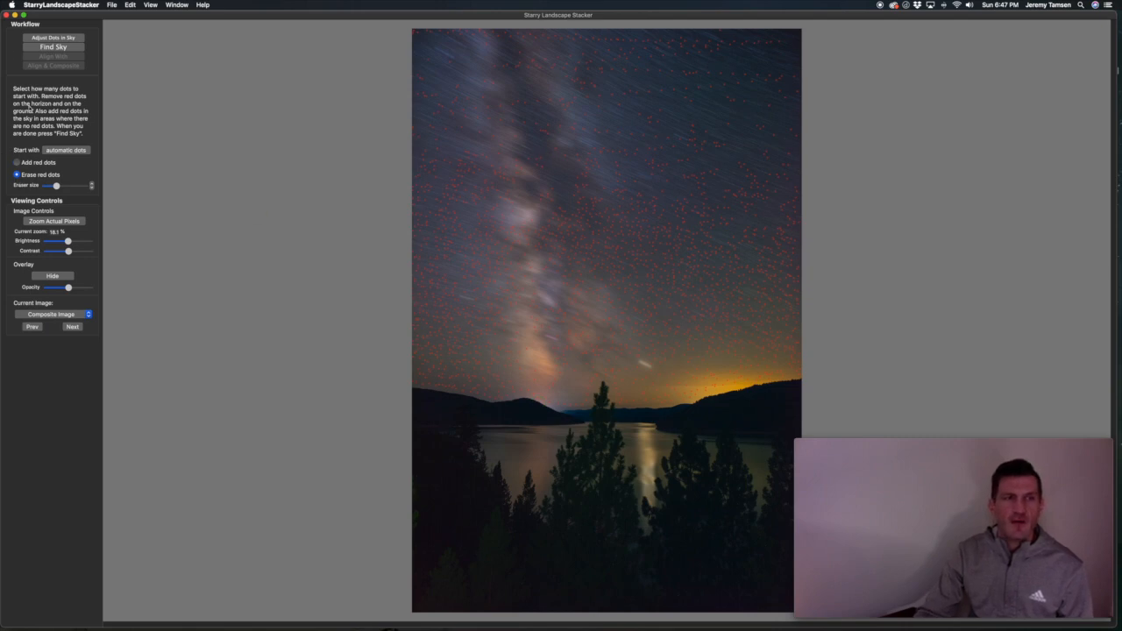
pyautogui.click(49, 49)
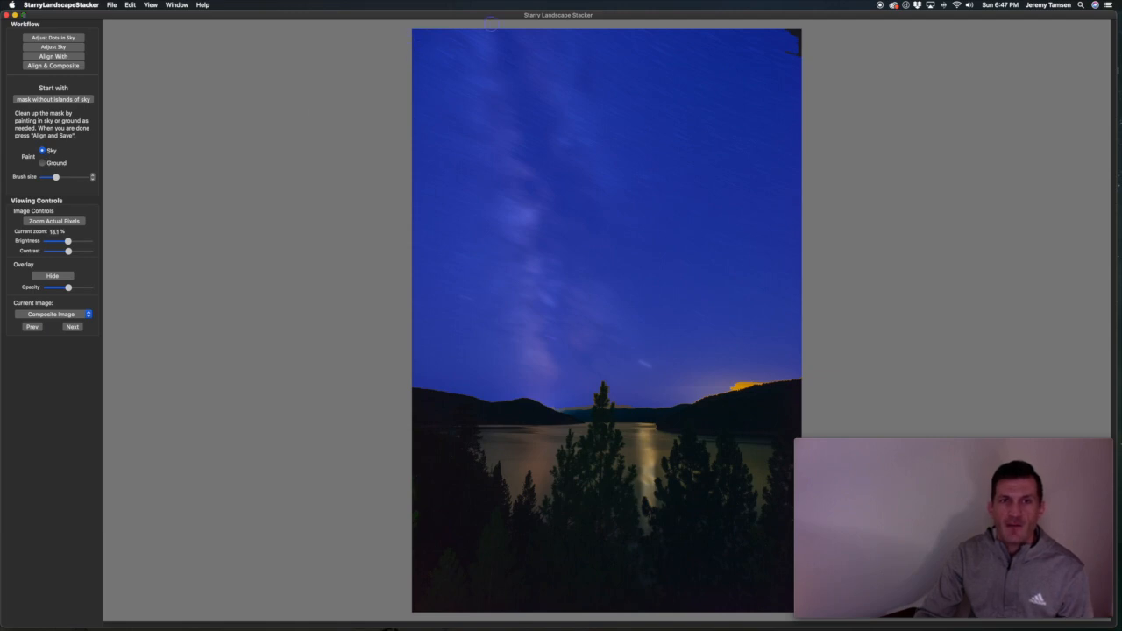
# Paint sky into the mask over the missed patches in the photo's upper-right corner and above the right-hand hill
pyautogui.moveTo(780, 32)
pyautogui.mouseDown()
pyautogui.moveTo(796, 34)
pyautogui.moveTo(793, 68)
pyautogui.mouseUp()
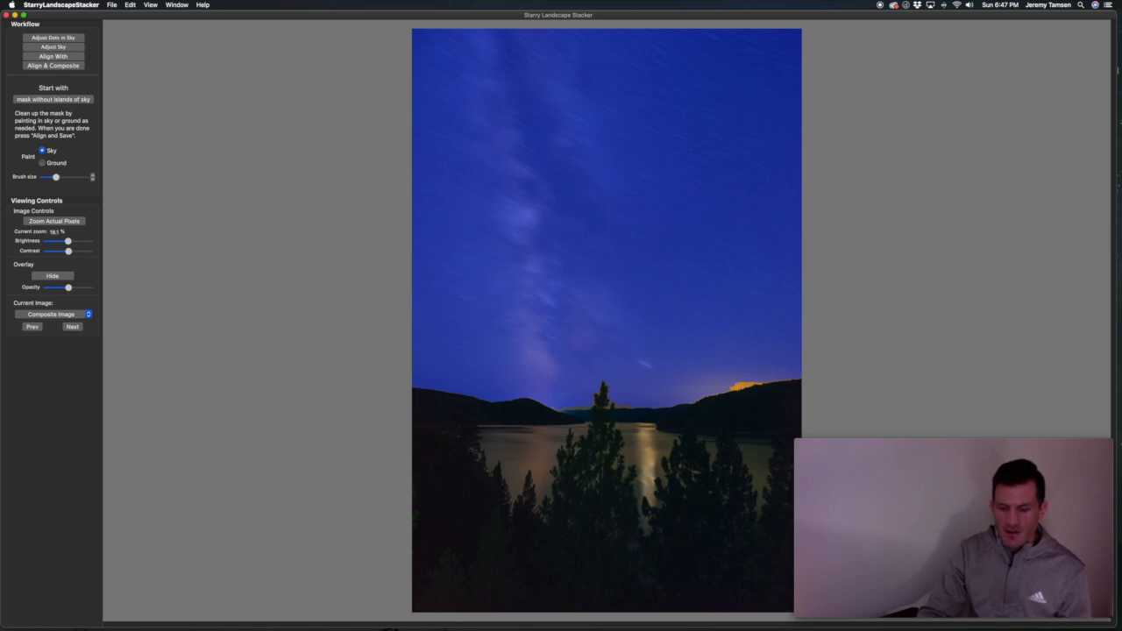
pyautogui.press('super+plus')
pyautogui.press('super+plus')
pyautogui.press('super+plus')
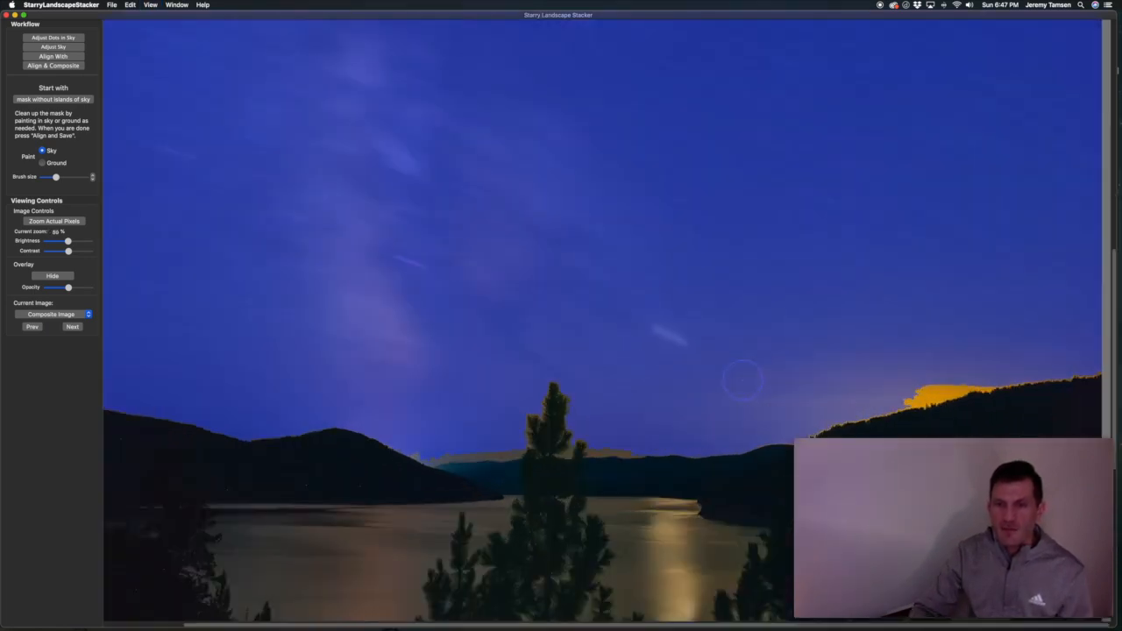
pyautogui.click(982, 371)
pyautogui.scroll(1, 981, 371)
pyautogui.moveTo(977, 372); pyautogui.dragTo(911, 386)
# Reduce the brush size and fill the remaining sky gaps along the far ridge beside the central pine
pyautogui.scroll(1, 951, 378)
pyautogui.scroll(1, 911, 389)
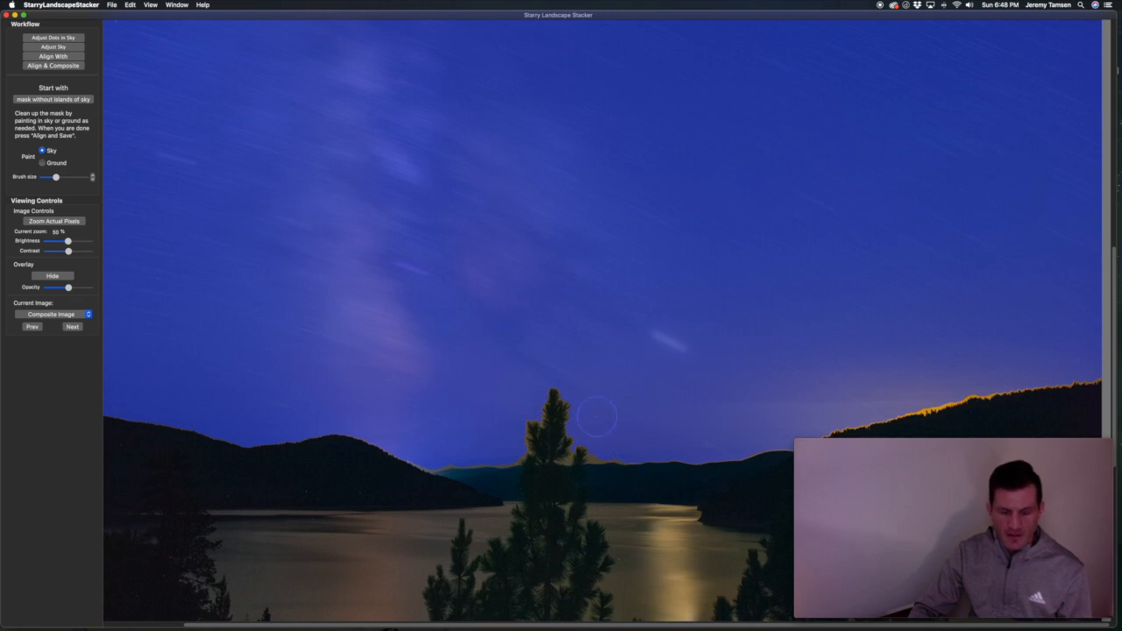
pyautogui.moveTo(52, 177); pyautogui.dragTo(47, 177)
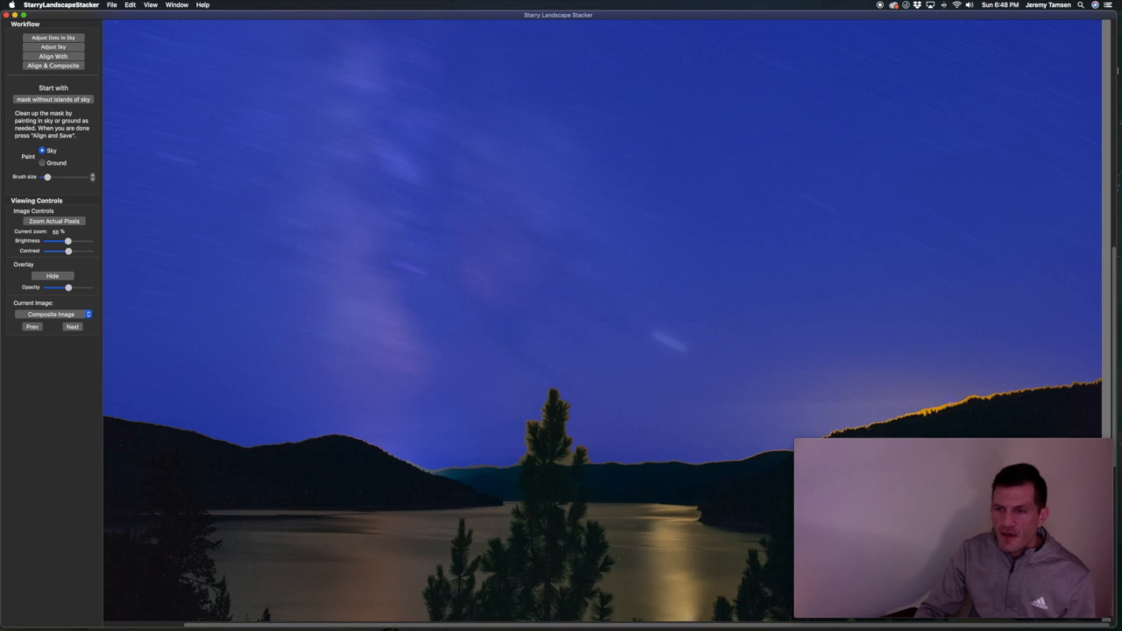
pyautogui.press('super+minus')
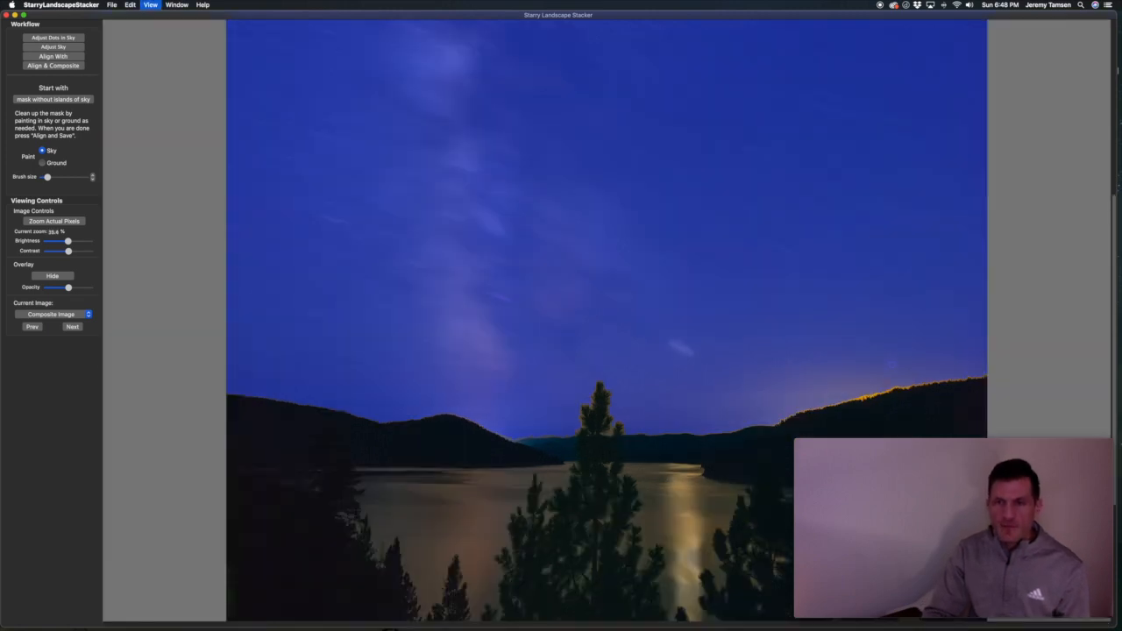
# Finish the mask cleanup, move on to the Align With stage, and check which images can serve as the alignment reference
pyautogui.press('super+minus')
pyautogui.press('super+minus')
pyautogui.press('super+minus')
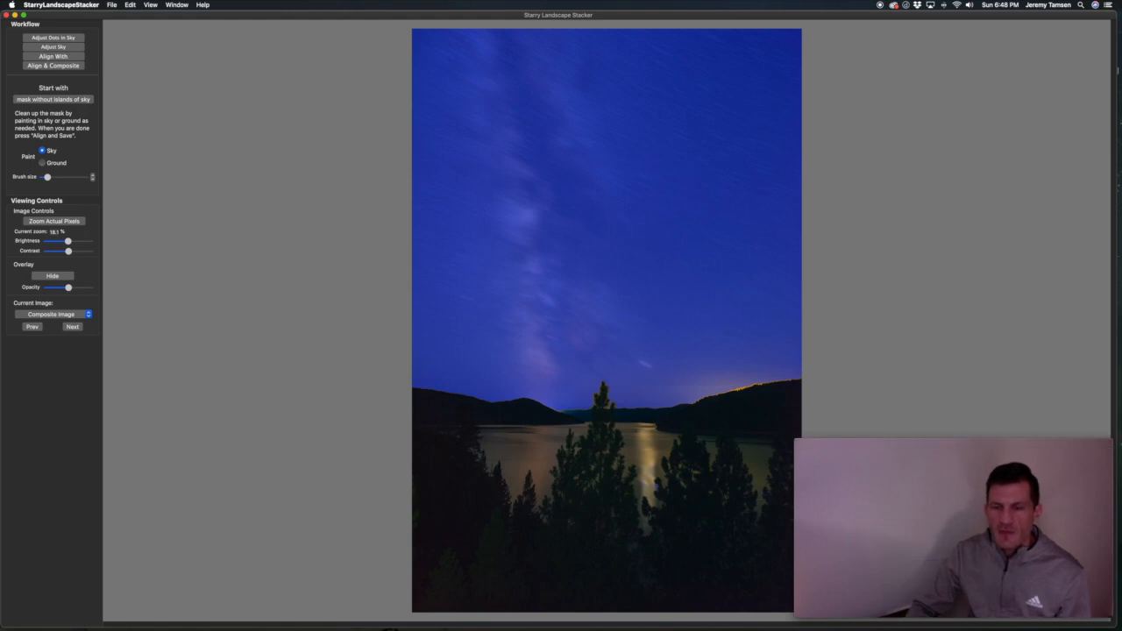
pyautogui.moveTo(899, 437)
pyautogui.moveTo(896, 445)
pyautogui.mouseDown()
pyautogui.moveTo(928, 438)
pyautogui.moveTo(905, 437)
pyautogui.mouseUp()
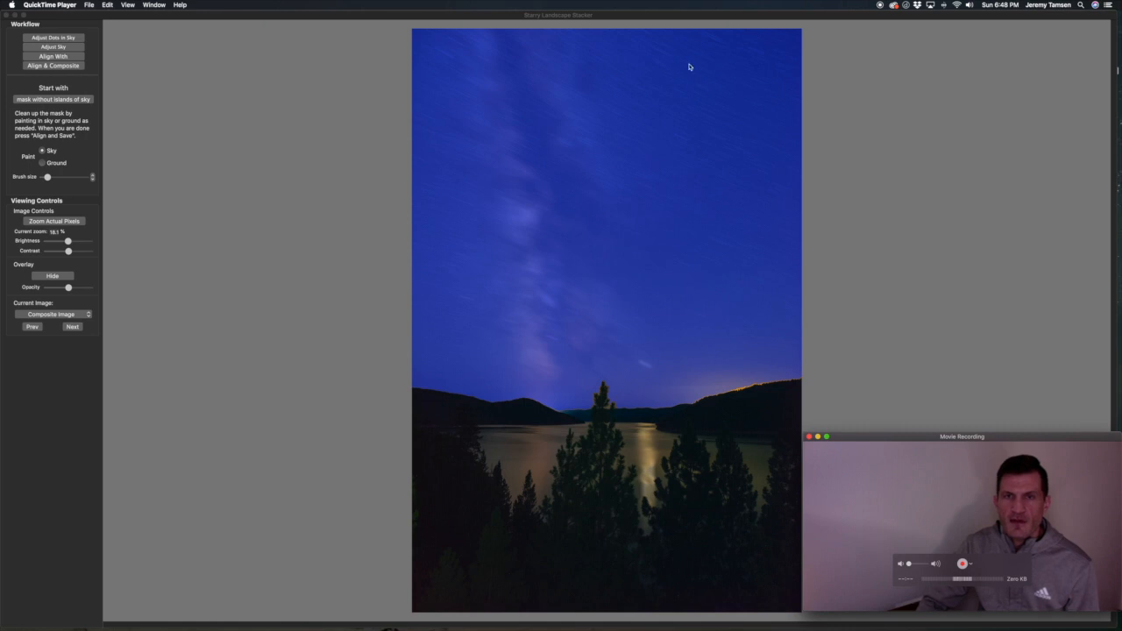
pyautogui.click(55, 59)
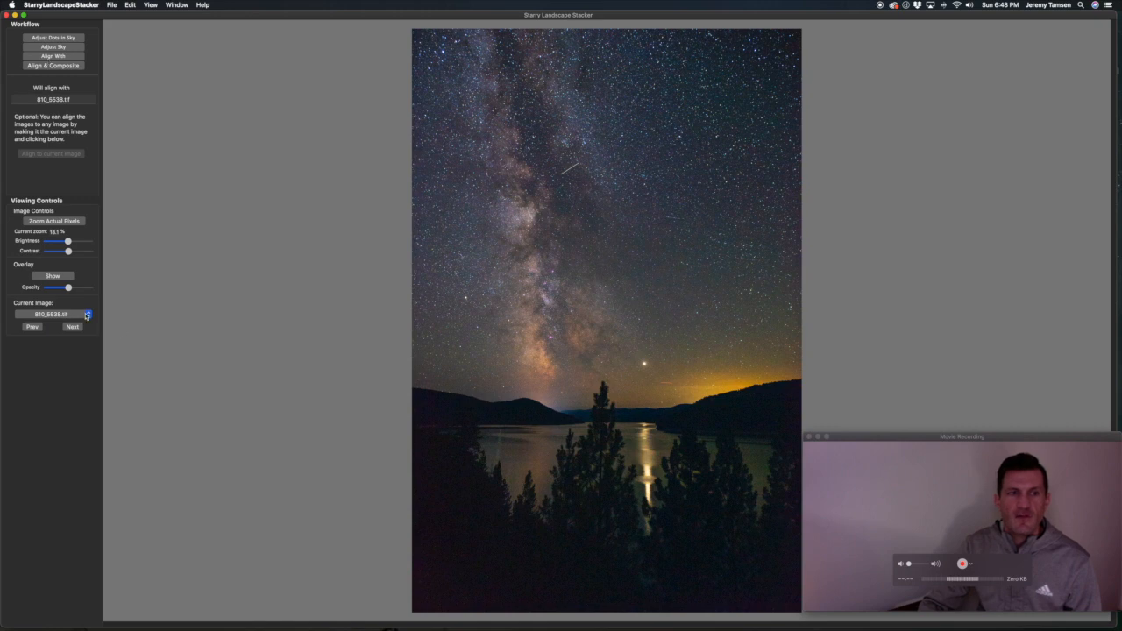
pyautogui.click(87, 315)
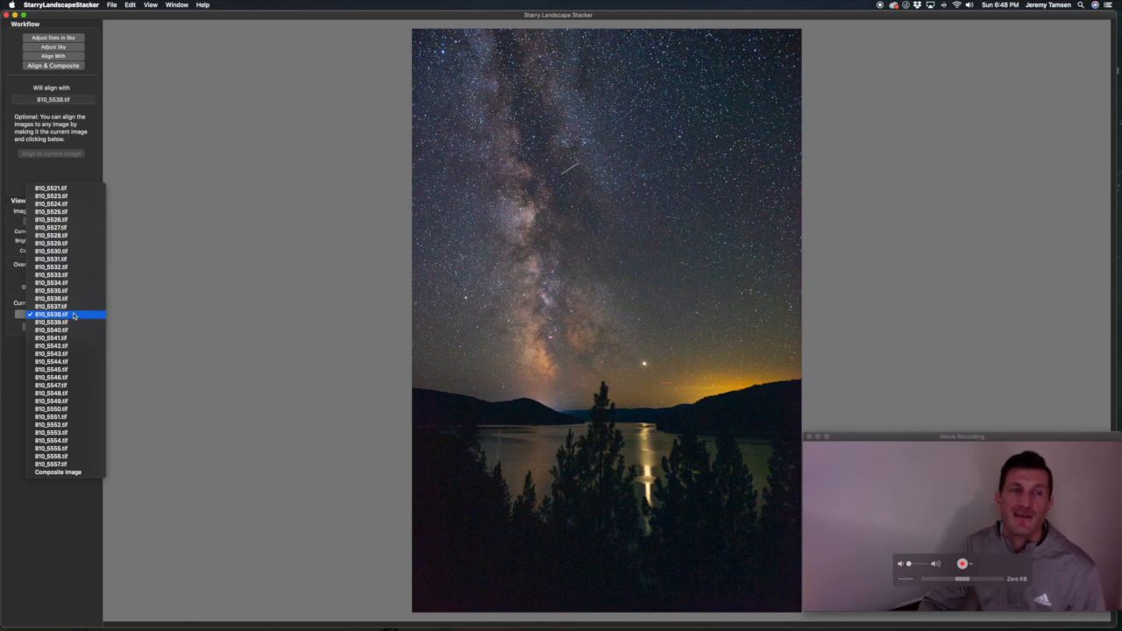
pyautogui.click(294, 337)
pyautogui.click(856, 453)
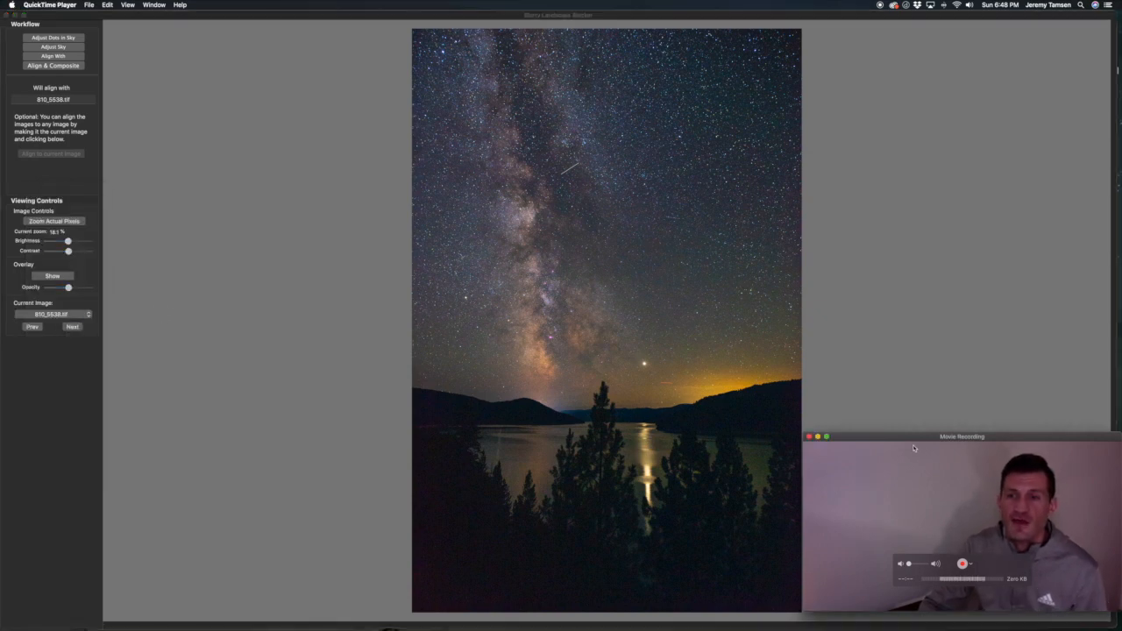
pyautogui.click(861, 358)
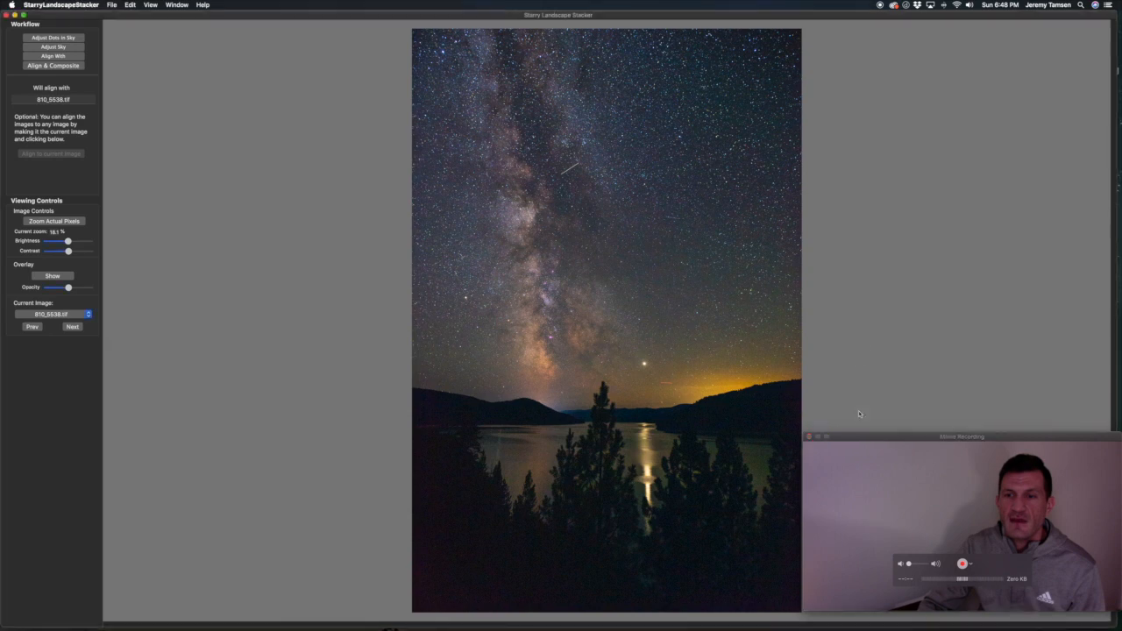
pyautogui.click(858, 442)
pyautogui.click(852, 356)
pyautogui.click(853, 454)
pyautogui.moveTo(853, 438); pyautogui.dragTo(853, 444)
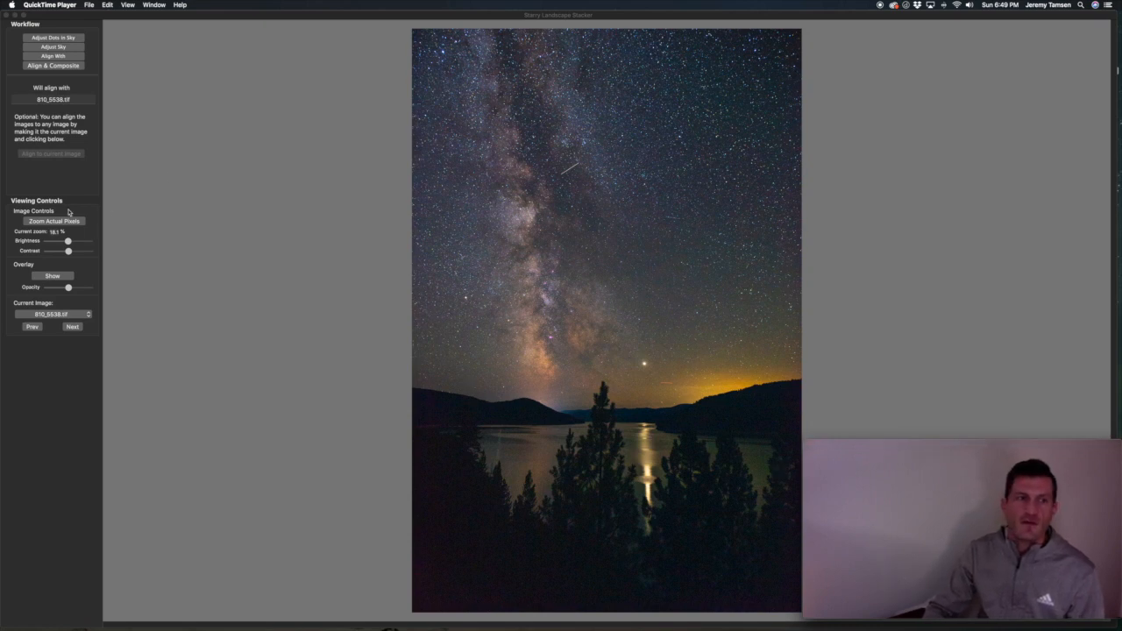
# Preview the Composite Image, return to 810_5538.tif, and align and composite all the frames
pyautogui.click(61, 316)
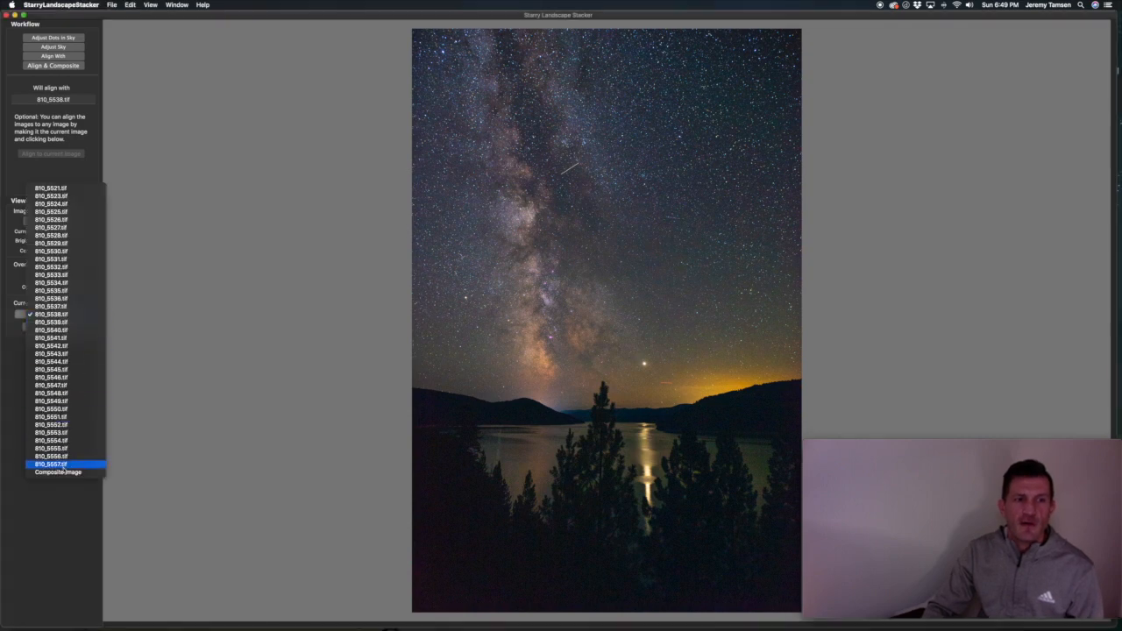
pyautogui.click(211, 435)
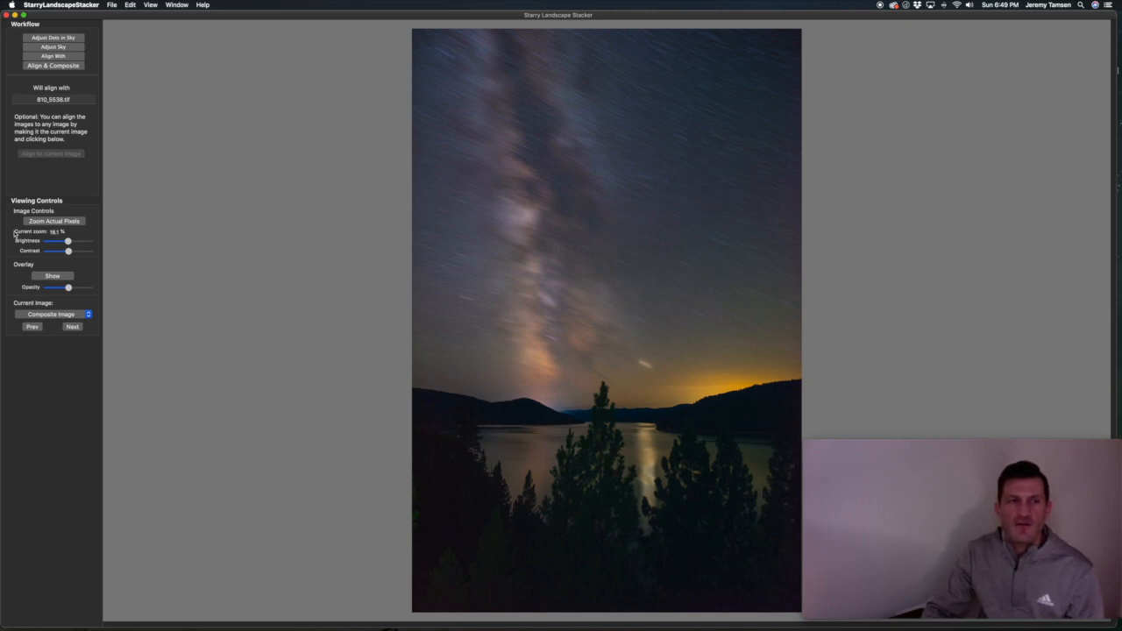
pyautogui.click(65, 314)
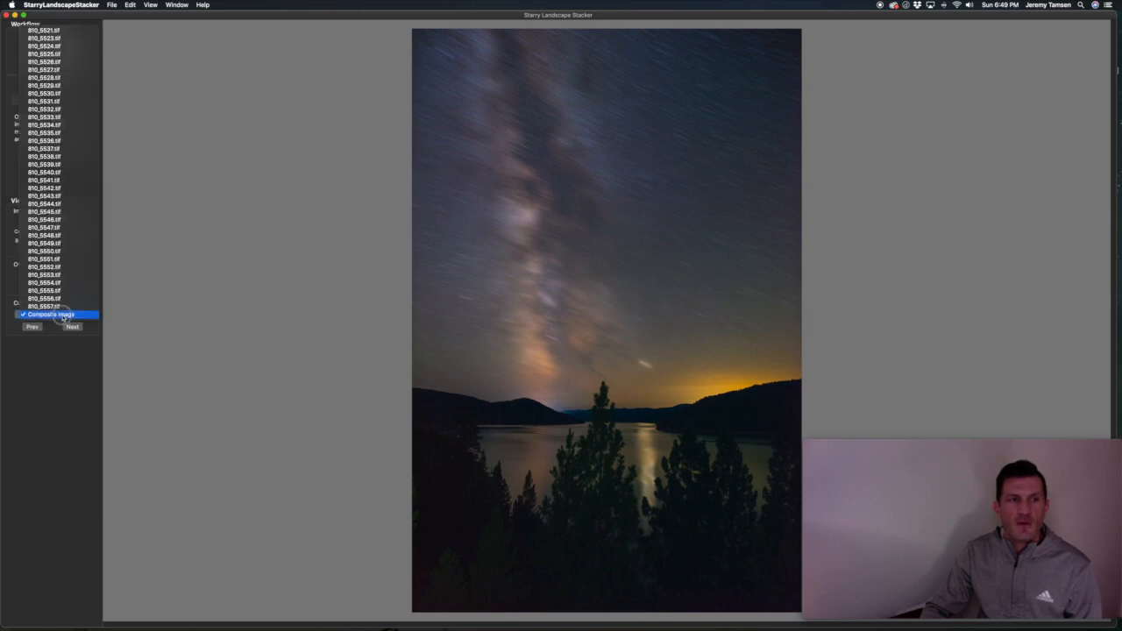
pyautogui.click(61, 156)
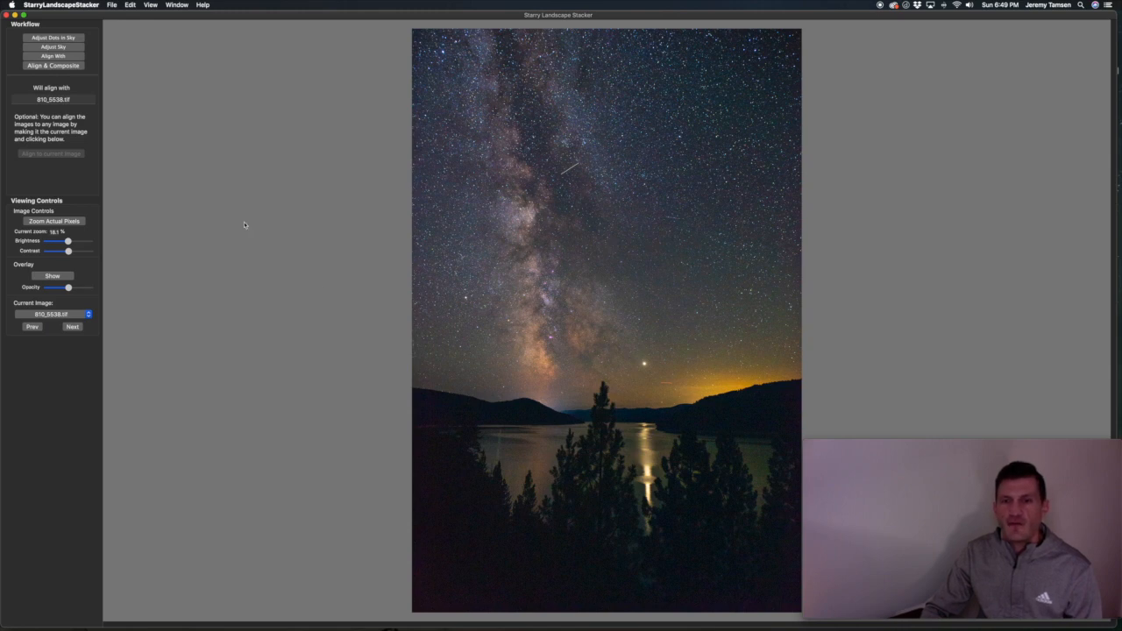
pyautogui.click(62, 68)
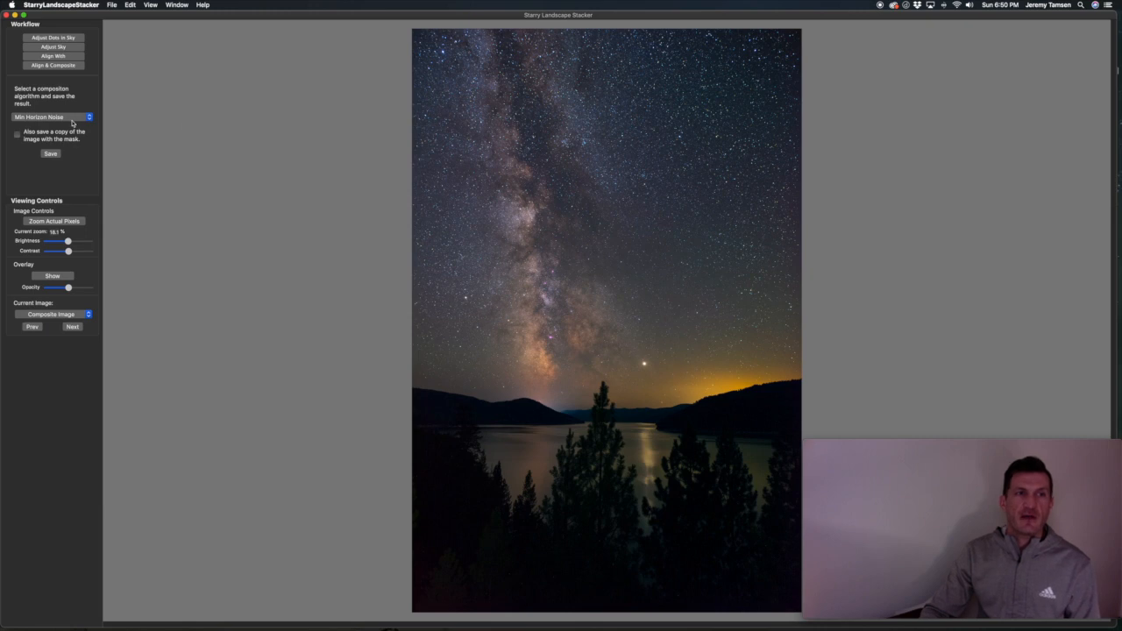
# Compare the Mean Min Hor Noise and Min Horizon Noise composition algorithms, ending on Min Horizon Noise
pyautogui.click(78, 118)
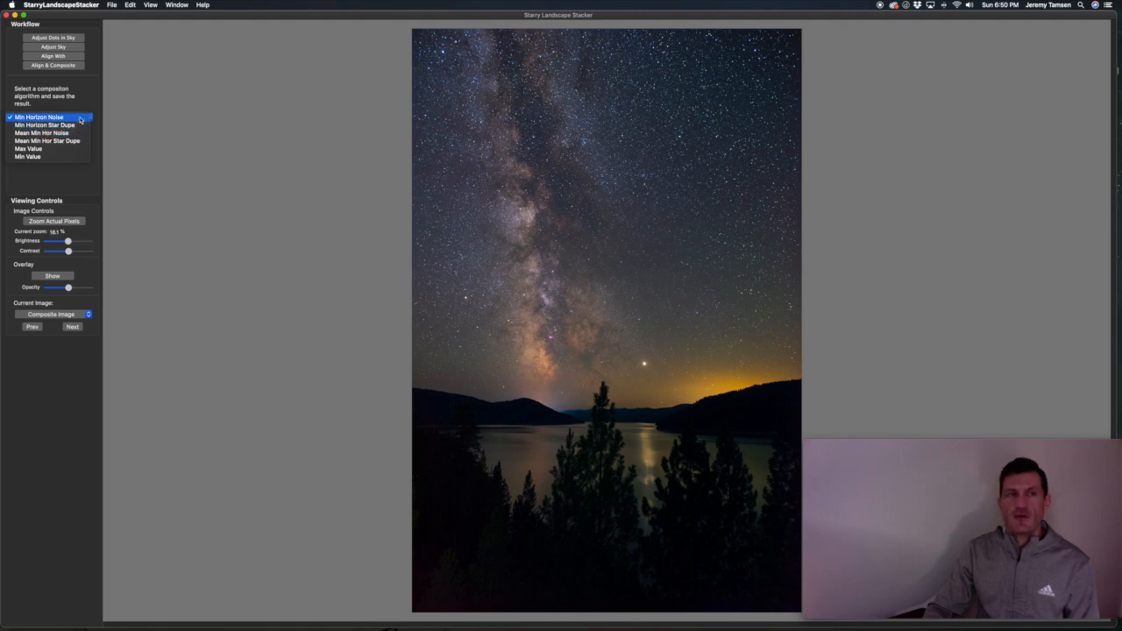
pyautogui.press('Escape')
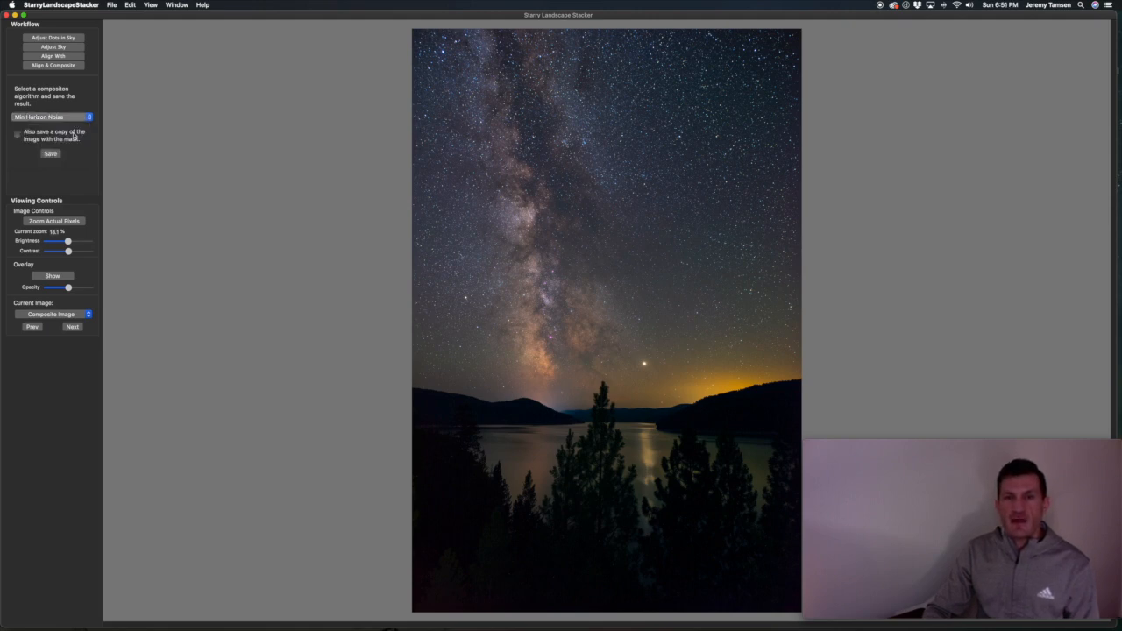
pyautogui.click(75, 118)
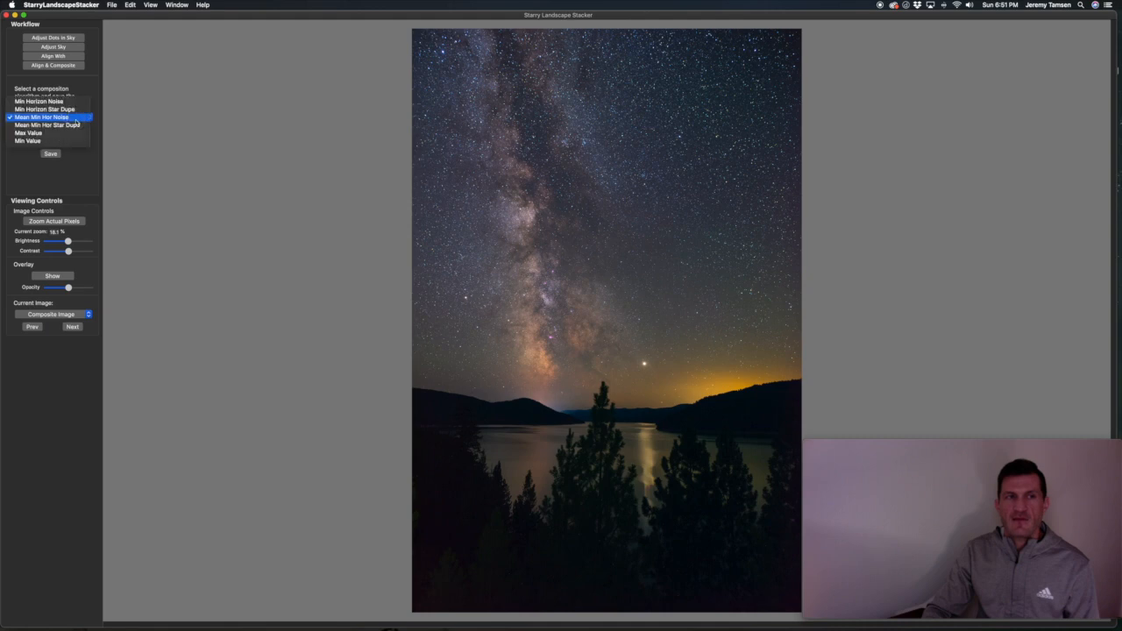
pyautogui.click(73, 106)
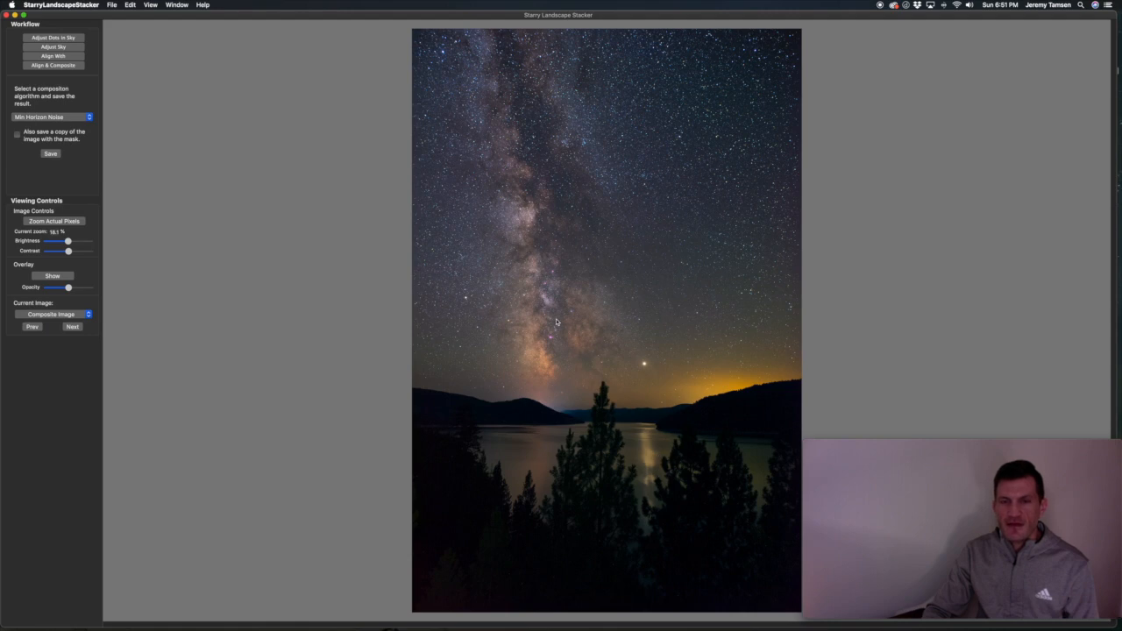
pyautogui.click(75, 116)
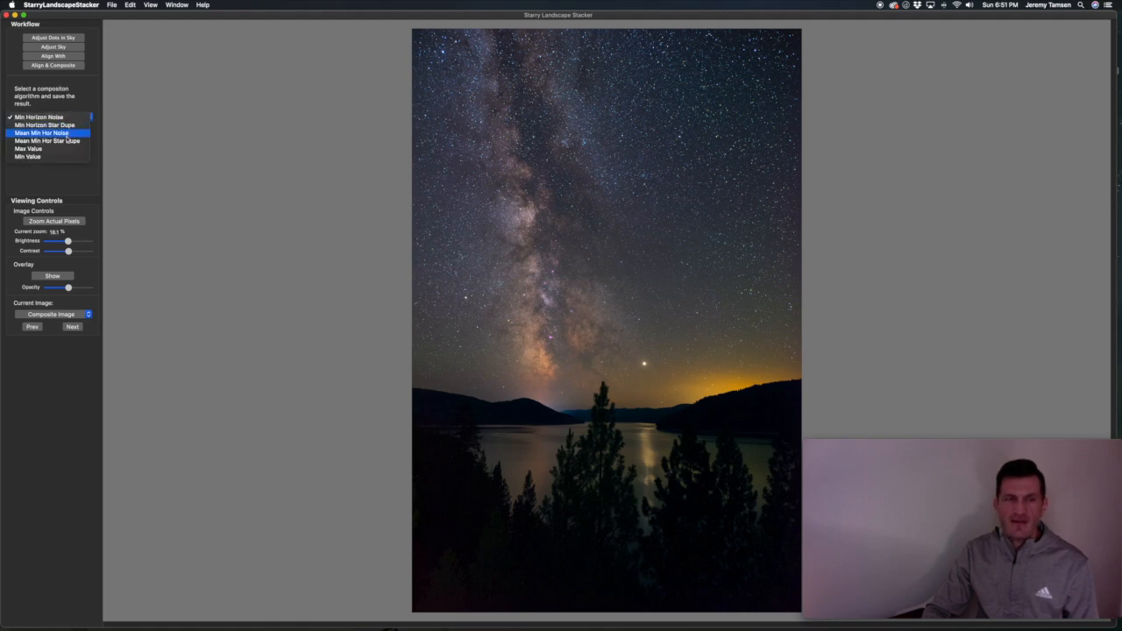
pyautogui.click(73, 133)
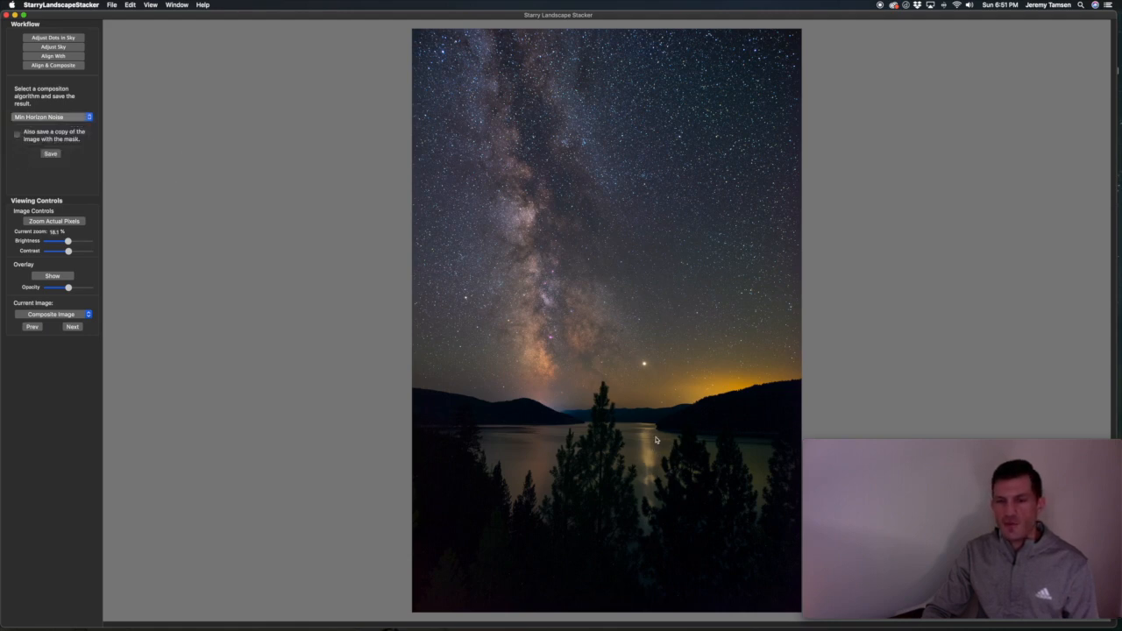
pyautogui.click(77, 116)
pyautogui.click(75, 108)
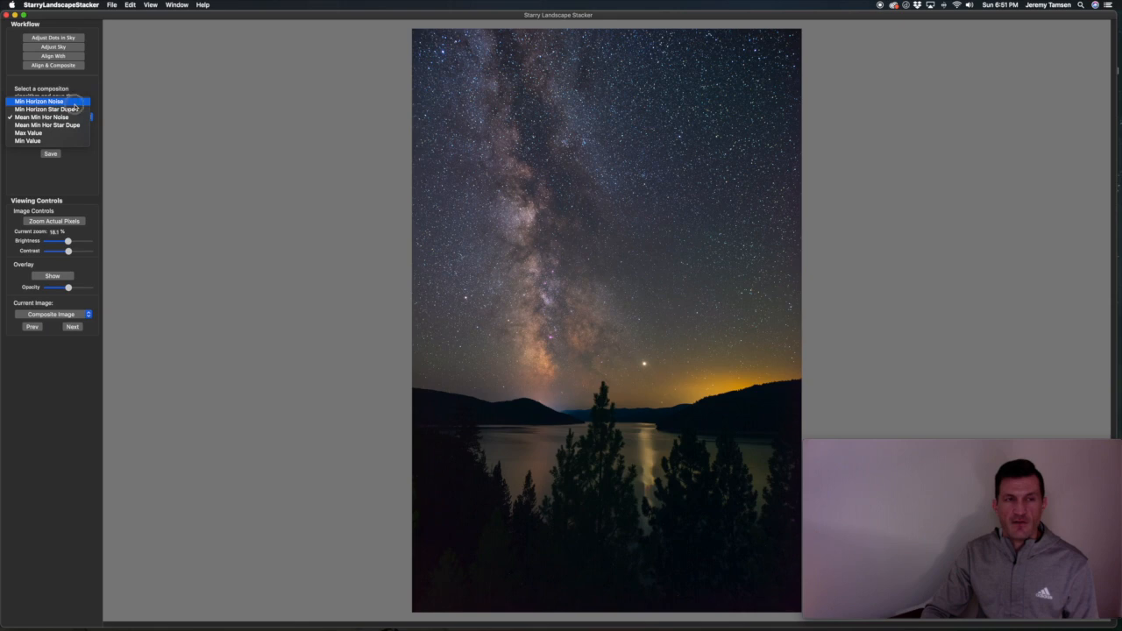
# Save the composite as 810_5521-Min Horizon Noise alongside the exported TIFFs
pyautogui.click(111, 4)
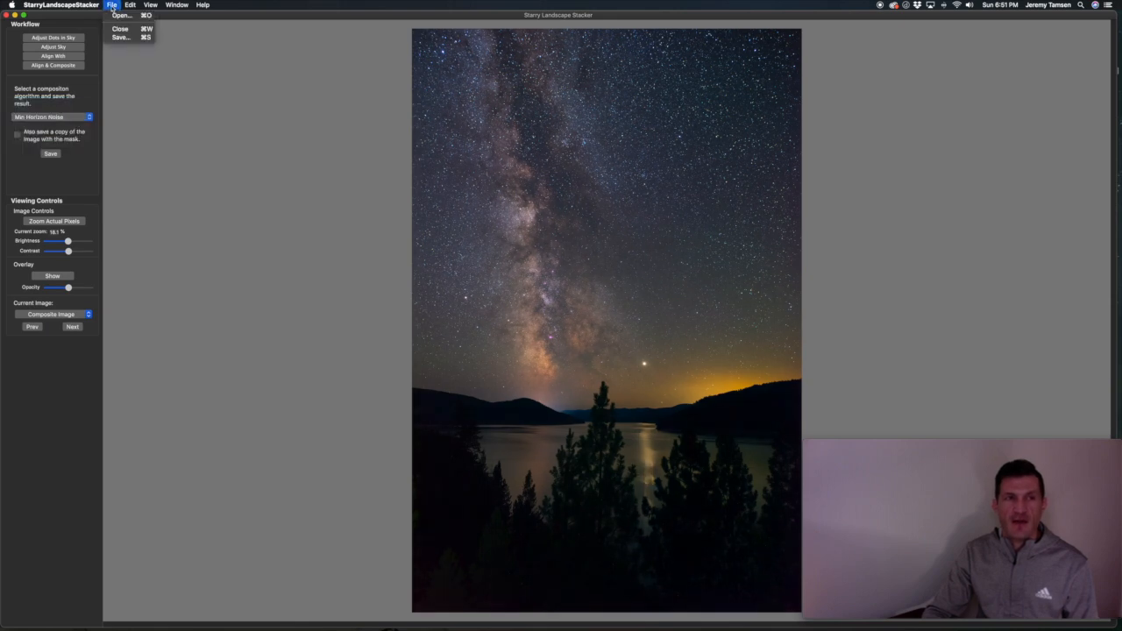
pyautogui.click(120, 38)
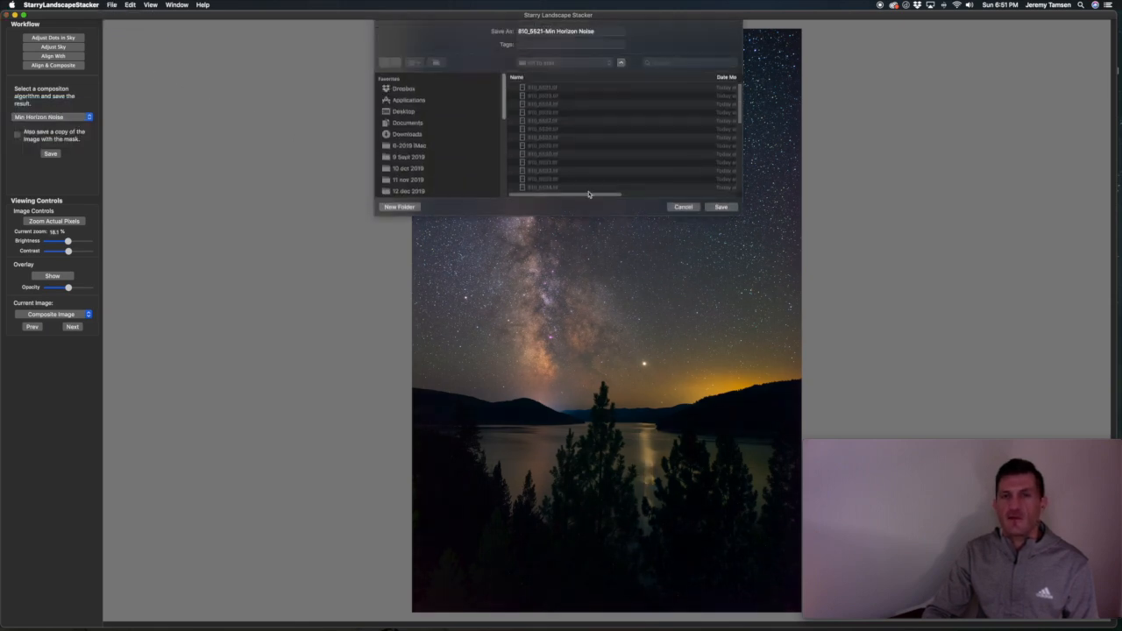
pyautogui.click(719, 206)
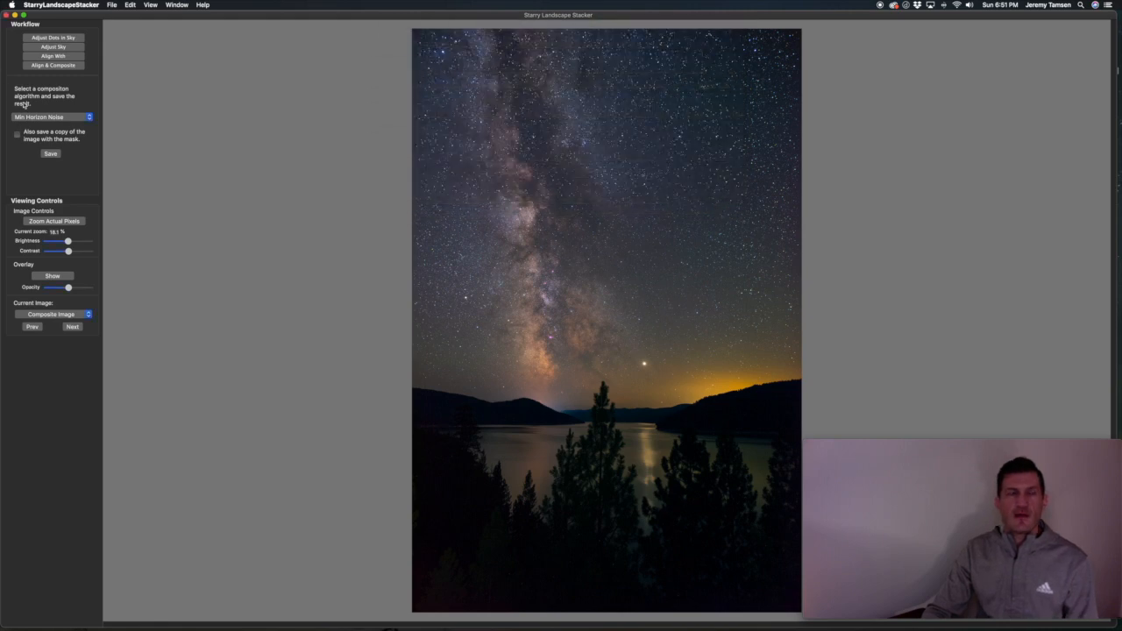
# Change the composition algorithm to Min Value and save that composite as a separate file
pyautogui.click(58, 116)
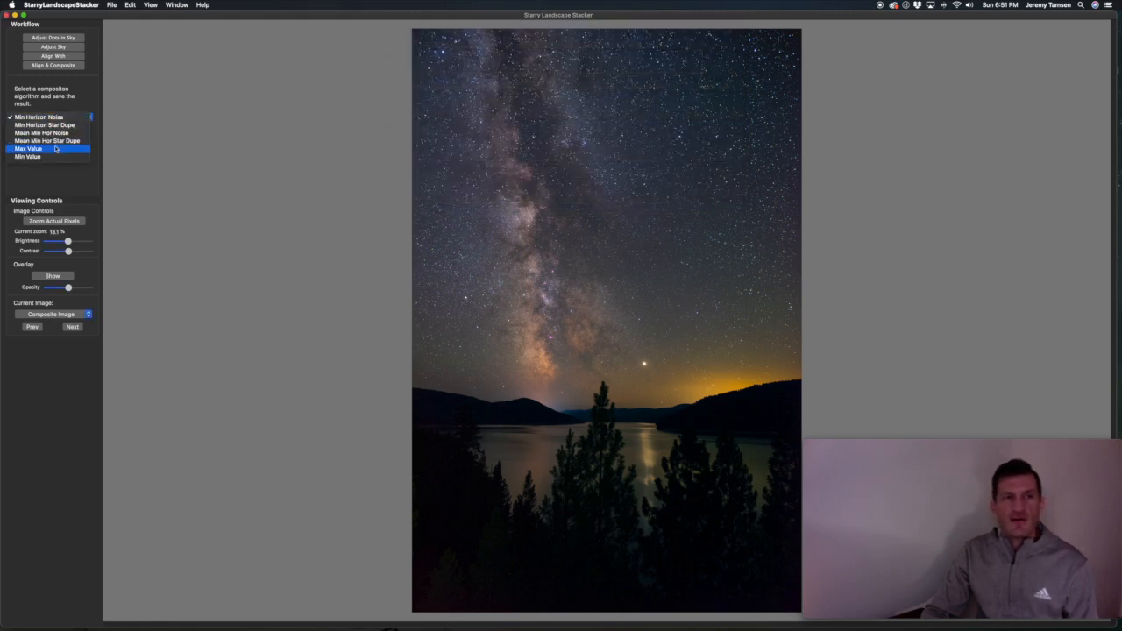
pyautogui.click(52, 157)
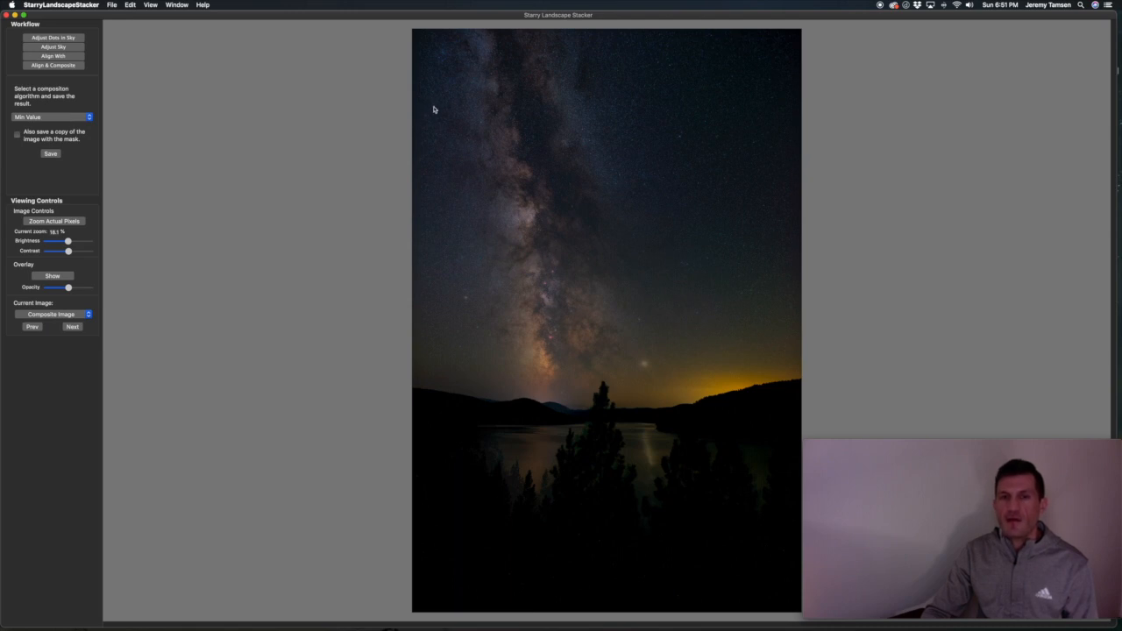
pyautogui.click(112, 4)
pyautogui.click(117, 37)
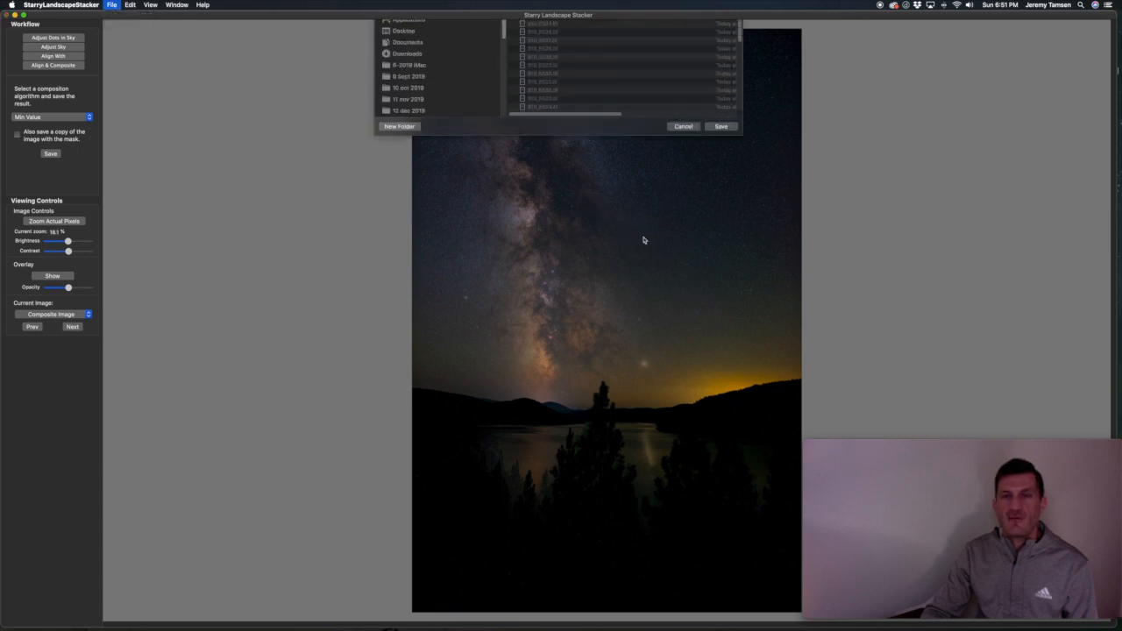
pyautogui.click(684, 205)
# Preview the Max Value, Min Horizon Noise and Min Horizon Star Dupe composites and review the remaining algorithm options
pyautogui.click(66, 116)
pyautogui.click(69, 111)
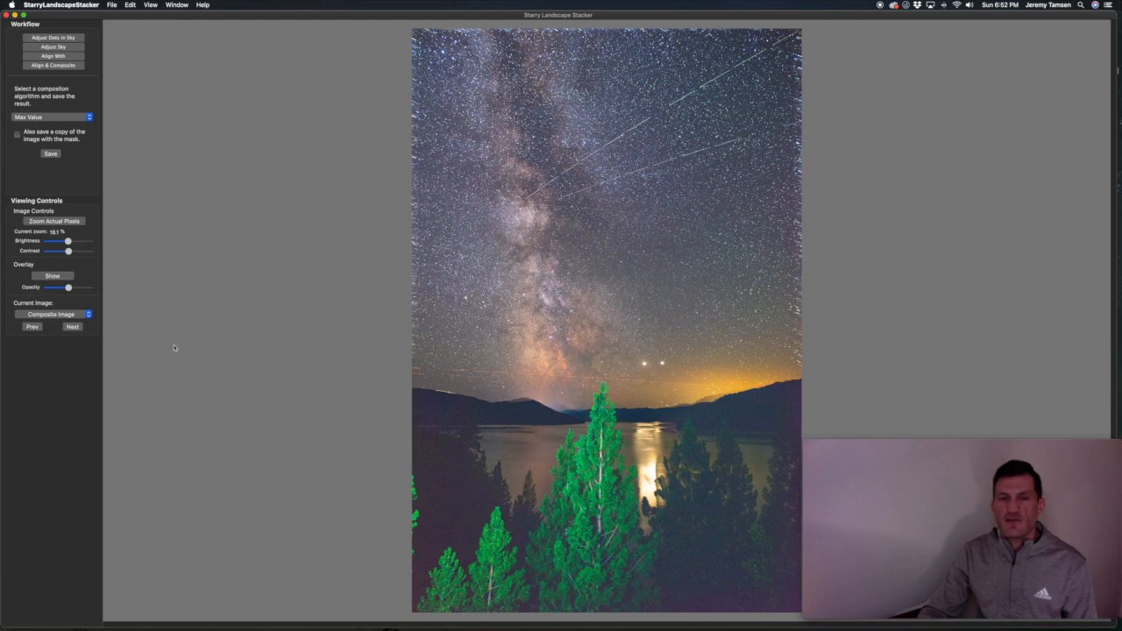
pyautogui.click(69, 118)
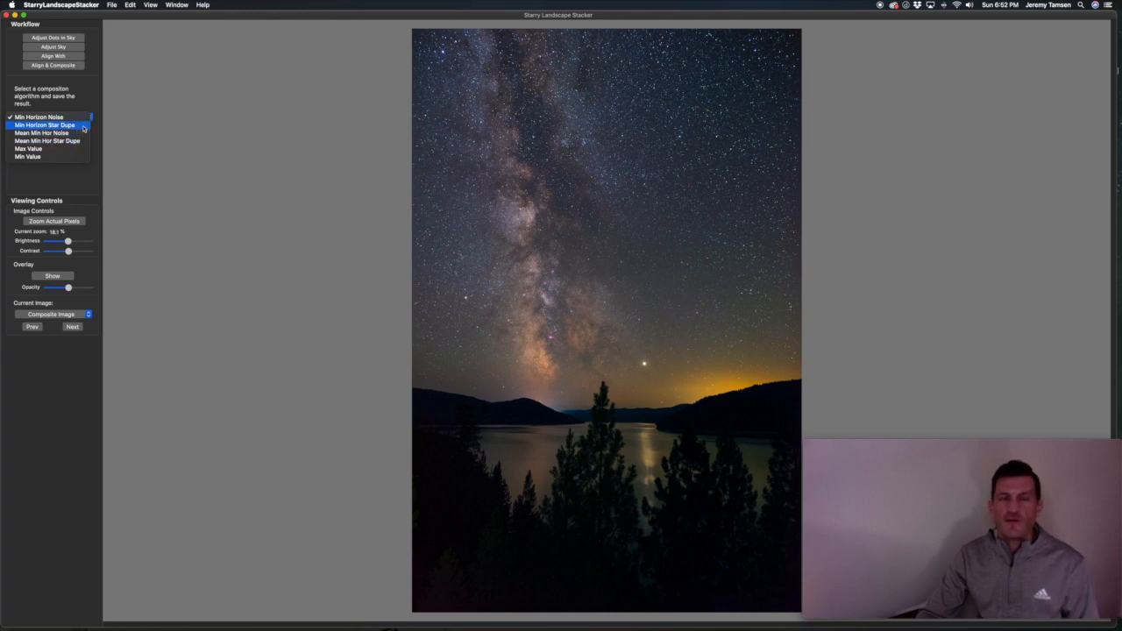
pyautogui.click(84, 128)
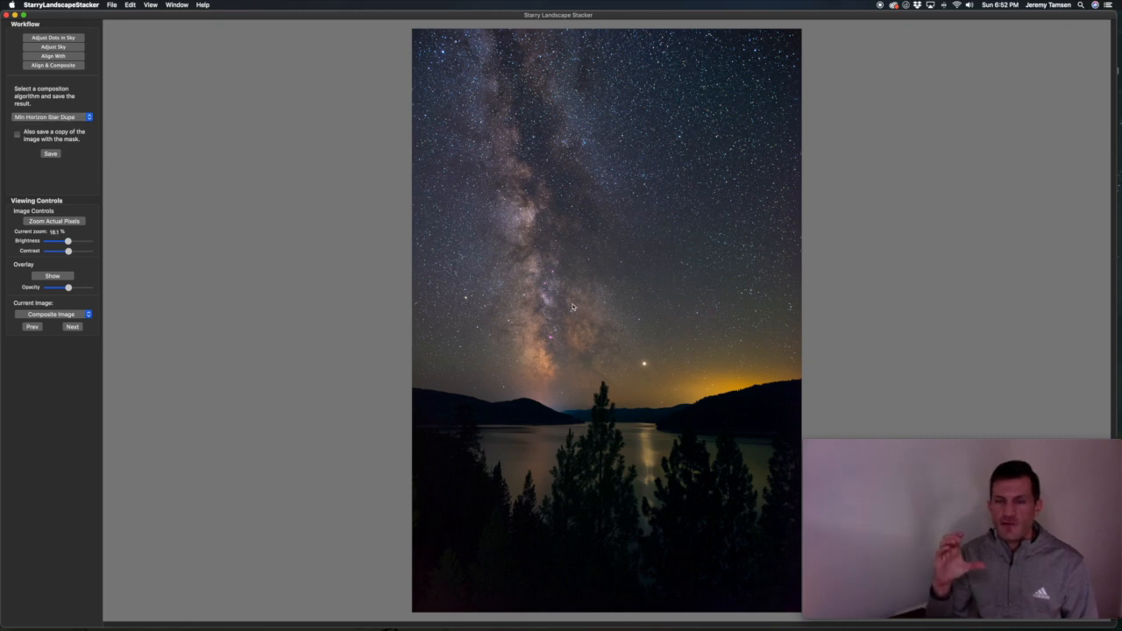
pyautogui.click(79, 118)
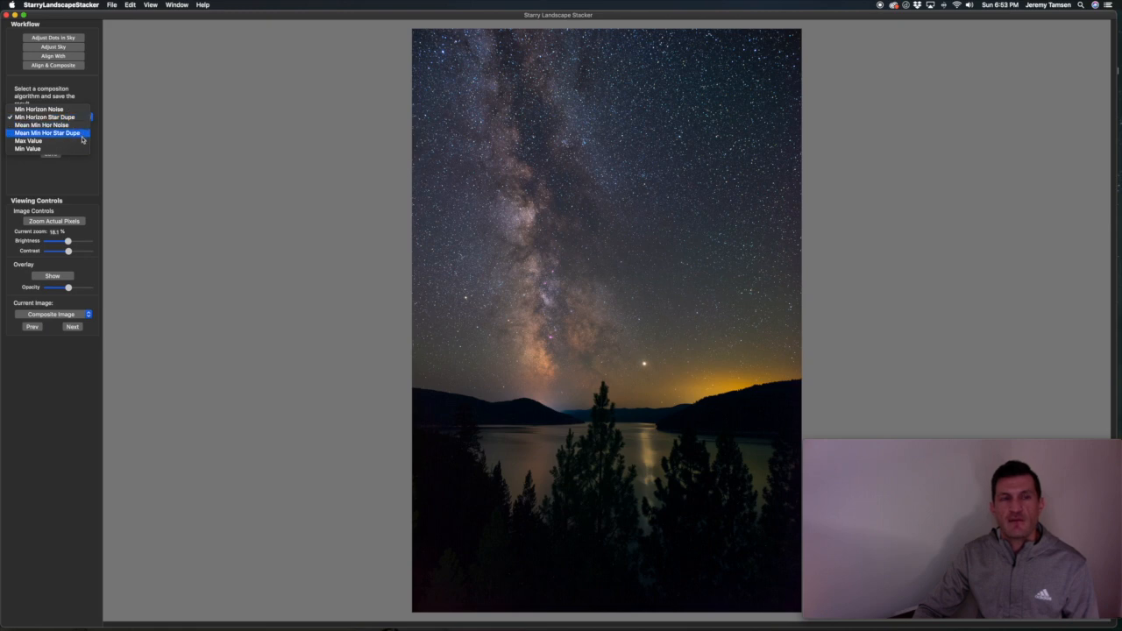
pyautogui.click(138, 101)
# Quit Starry Landscape Stacker and open the subfolder that holds the TIFFs and saved composites in Finder
pyautogui.click(91, 5)
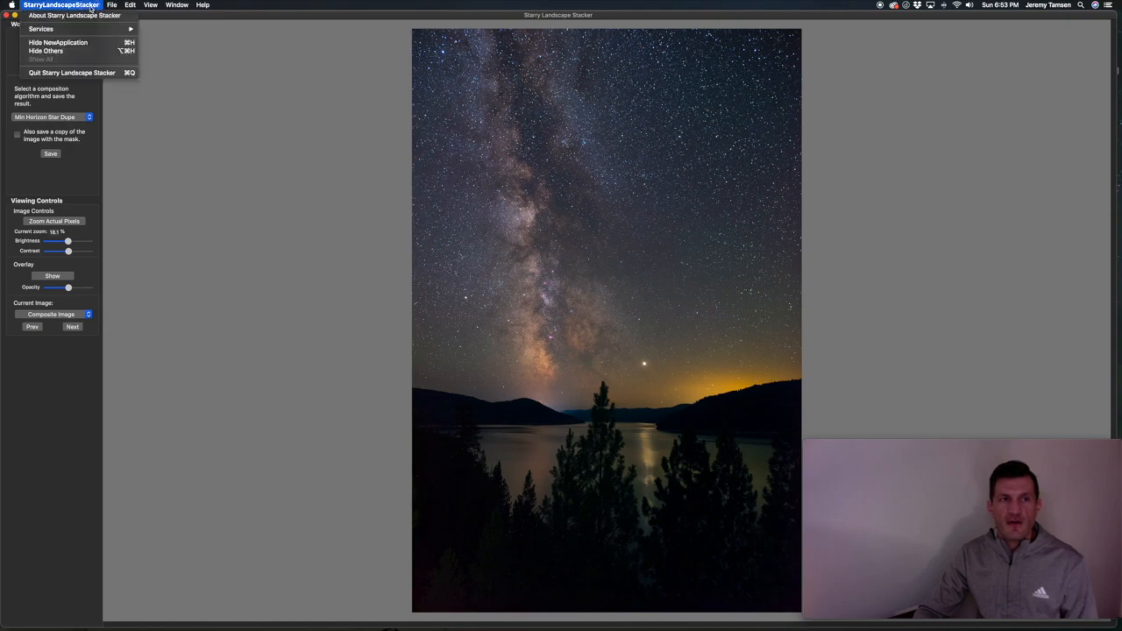
pyautogui.click(87, 76)
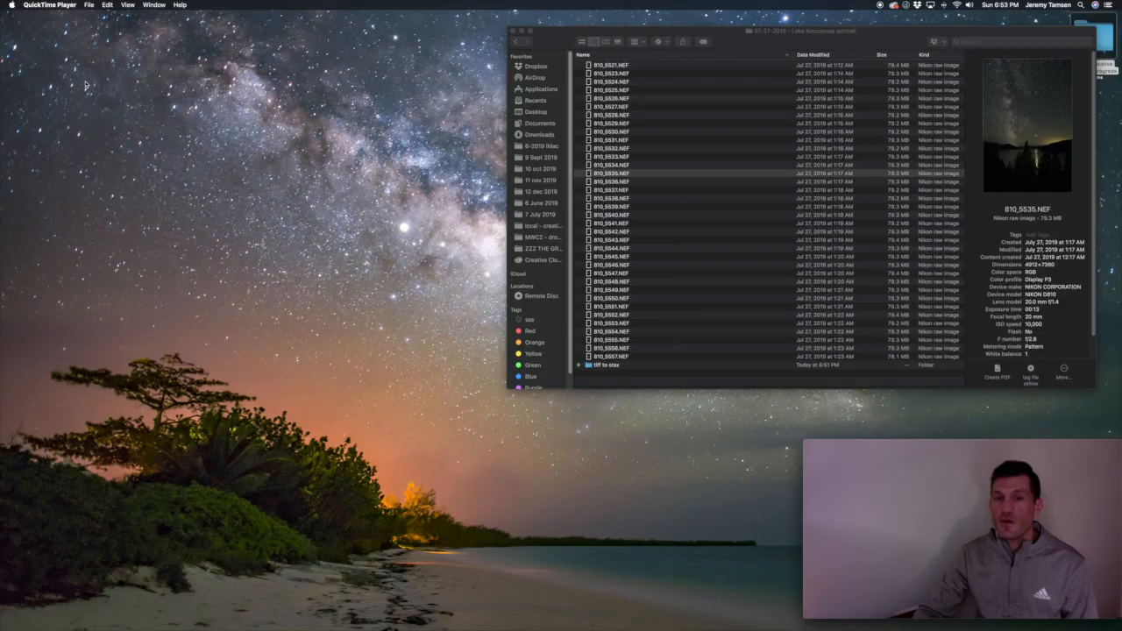
pyautogui.doubleClick(605, 367)
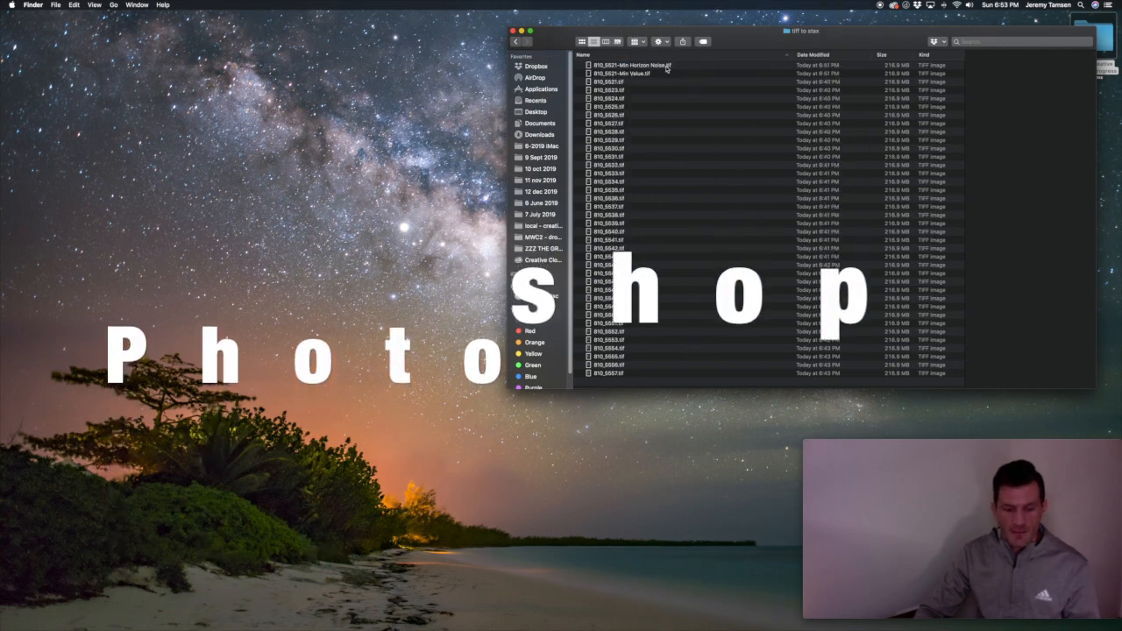
# Open 810_5521-Min Horizon Noise.tif in Photoshop
pyautogui.click(666, 67)
pyautogui.rightClick(666, 66)
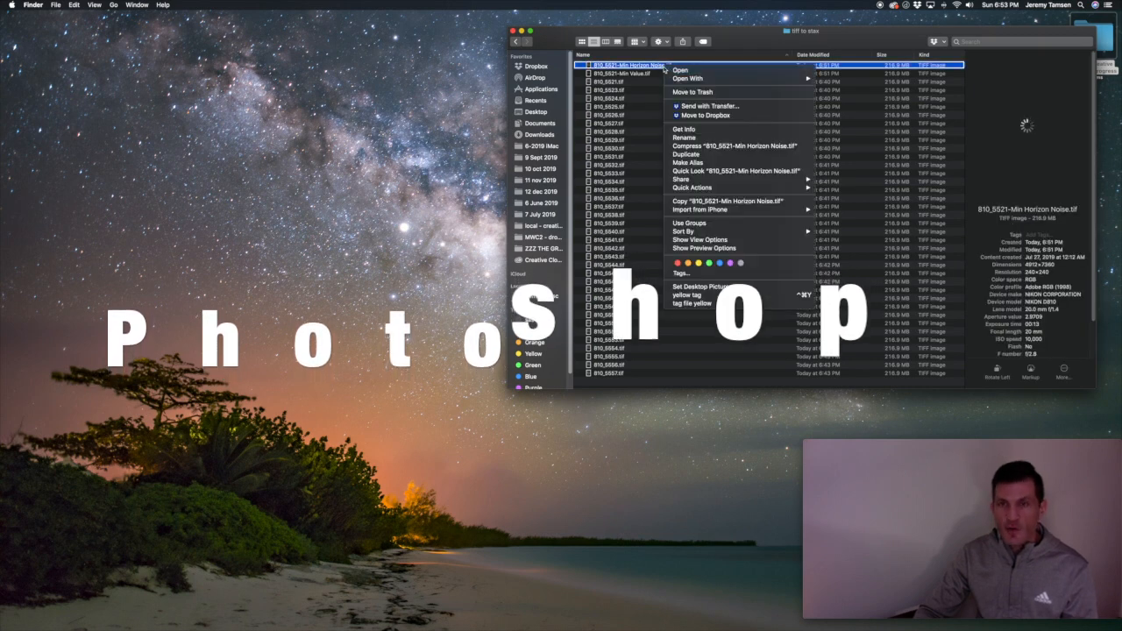
pyautogui.moveTo(721, 83)
pyautogui.click(855, 93)
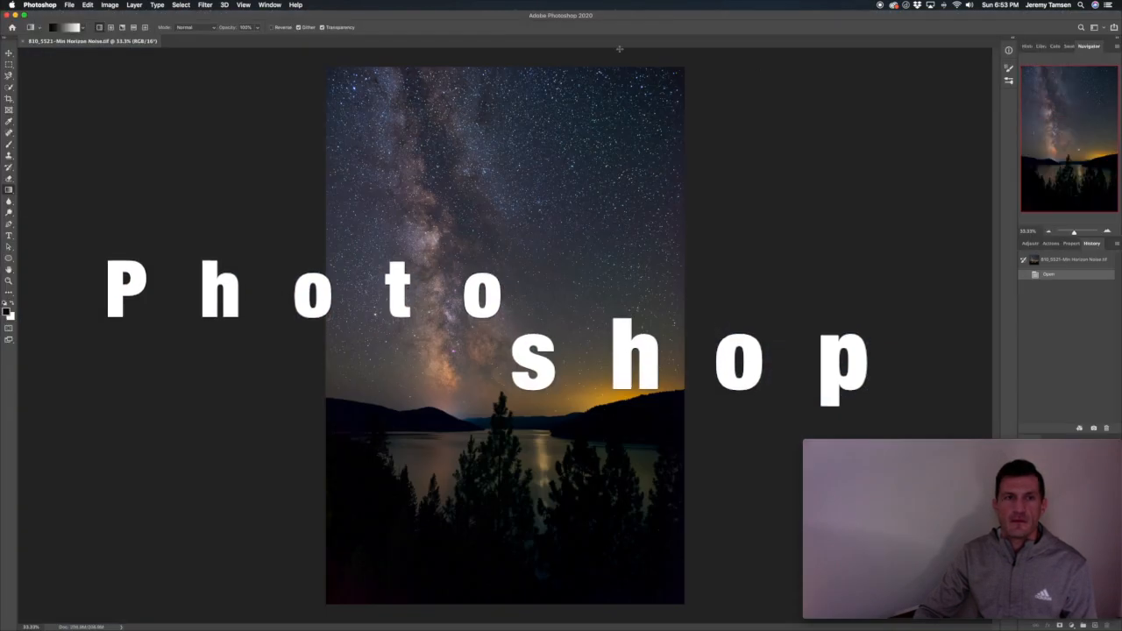
pyautogui.click(57, 5)
pyautogui.click(464, 91)
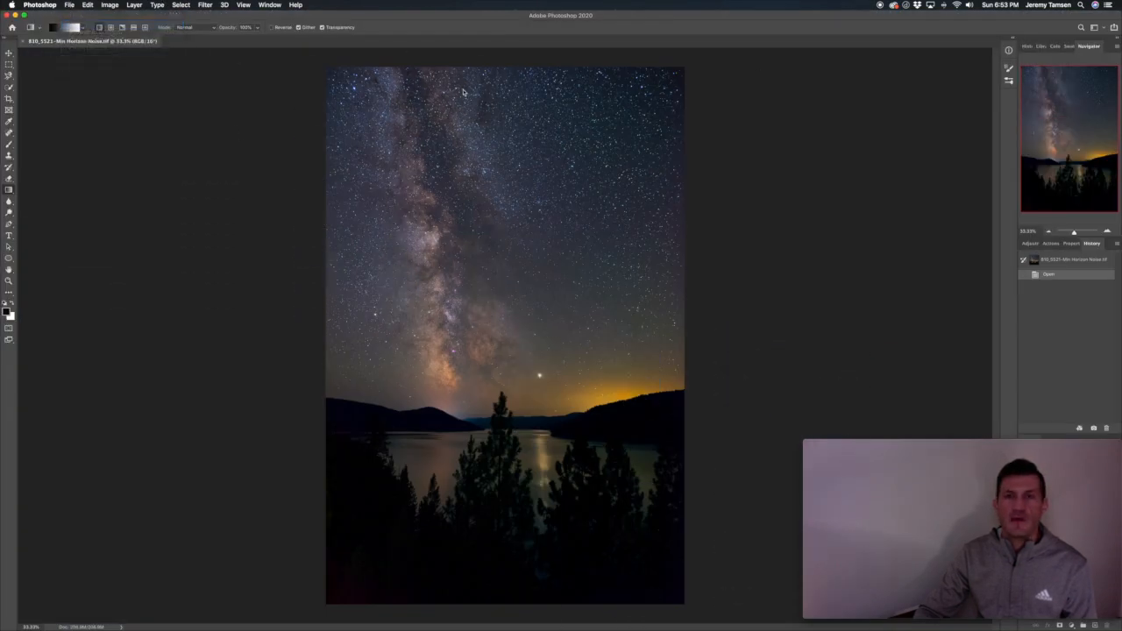
# Open 810_5521-Min Value.tif from the tiff to stax folder as a second document
pyautogui.press('super+o')
pyautogui.scroll(-5, 585, 177)
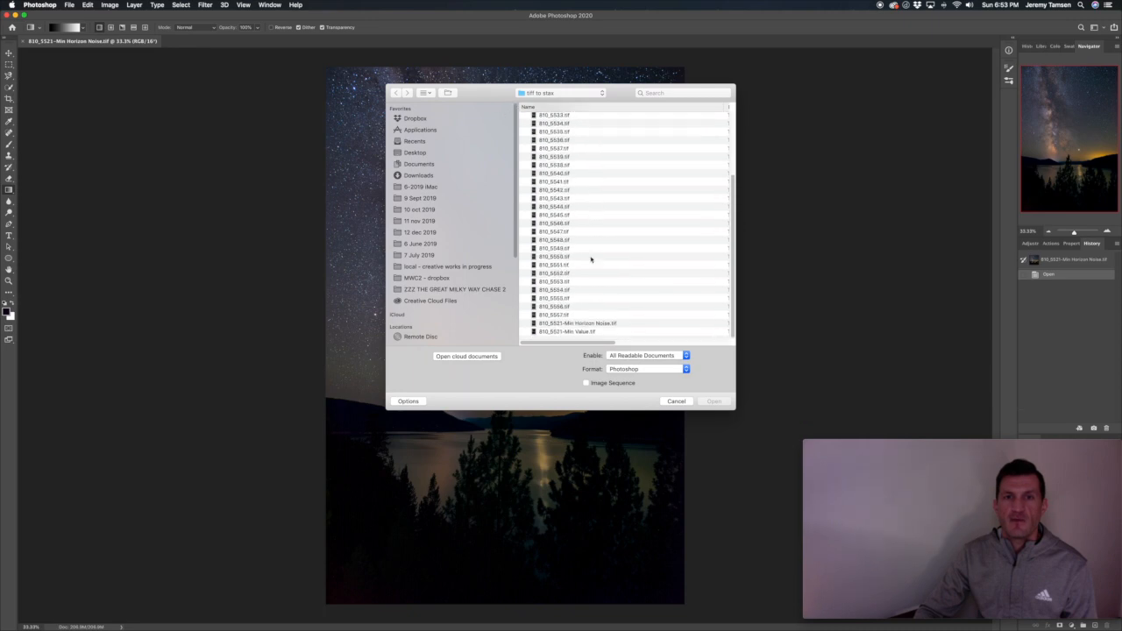
pyautogui.click(578, 335)
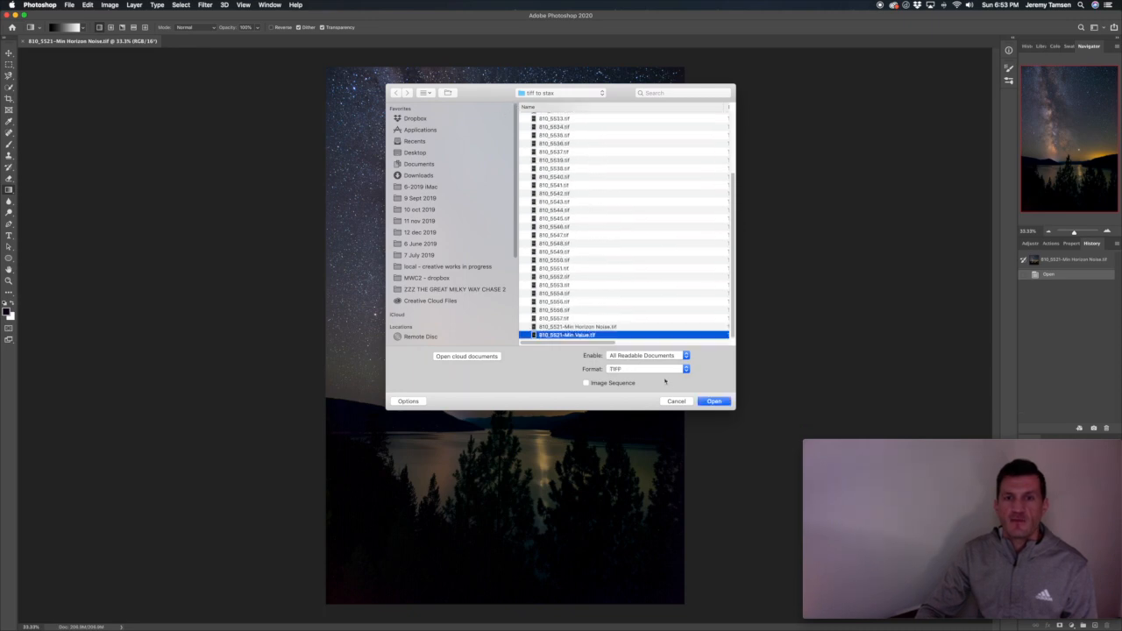
pyautogui.click(713, 402)
pyautogui.press('super+0')
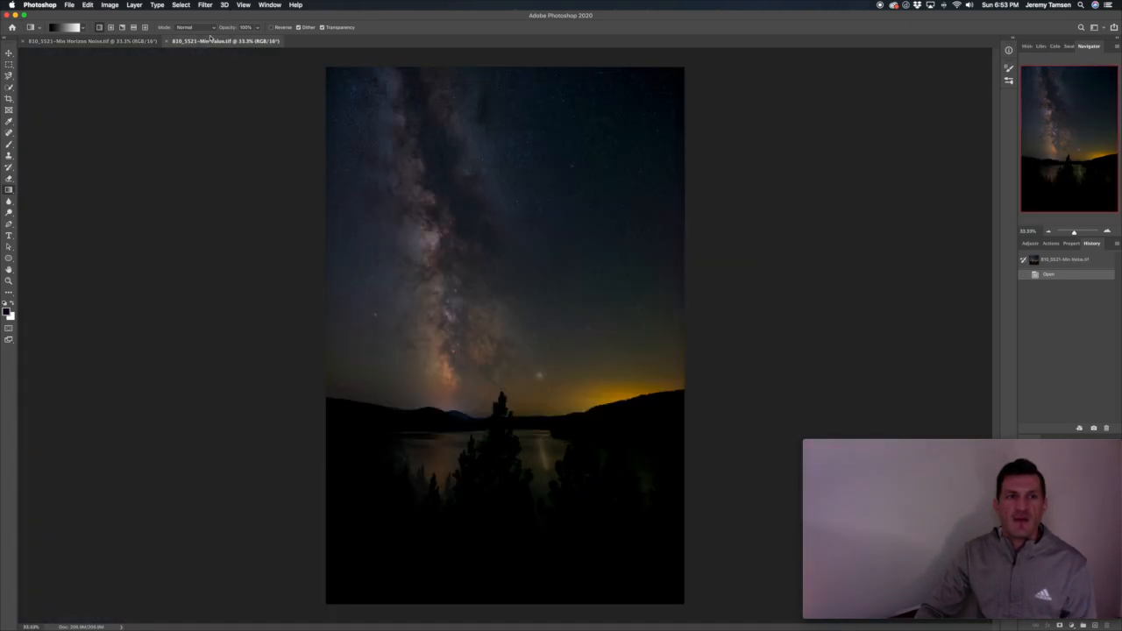
# Copy the entire Min Value image into the Min Horizon Noise document as a new layer, and close the Min Value file
pyautogui.press('super+a')
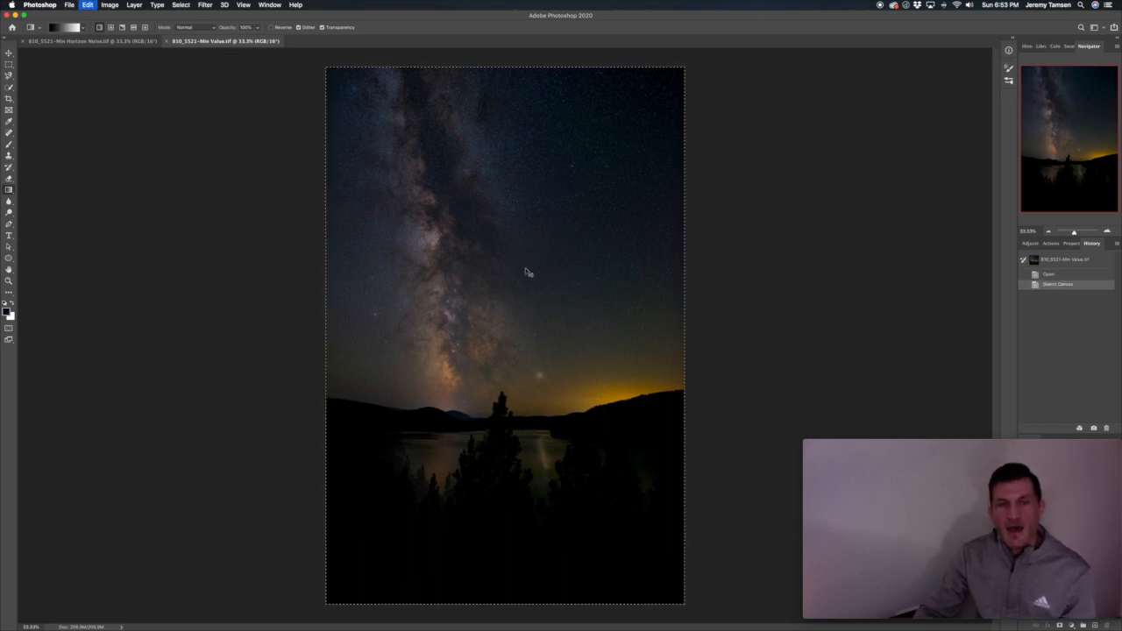
pyautogui.click(125, 43)
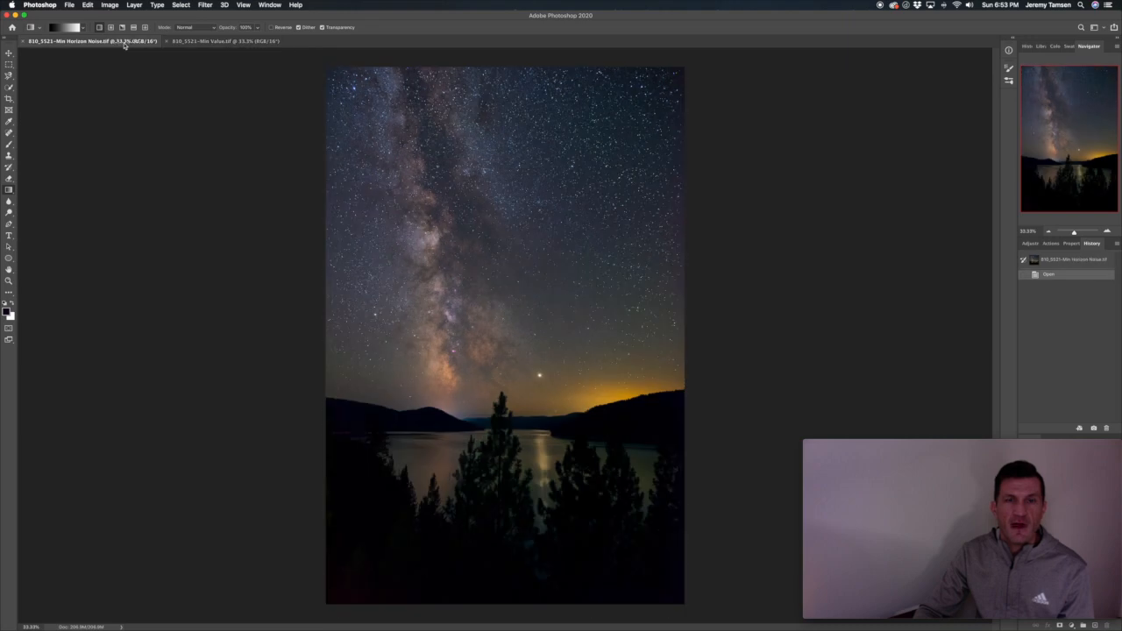
pyautogui.press('super+v')
pyautogui.moveTo(995, 445); pyautogui.dragTo(863, 441)
pyautogui.click(627, 204)
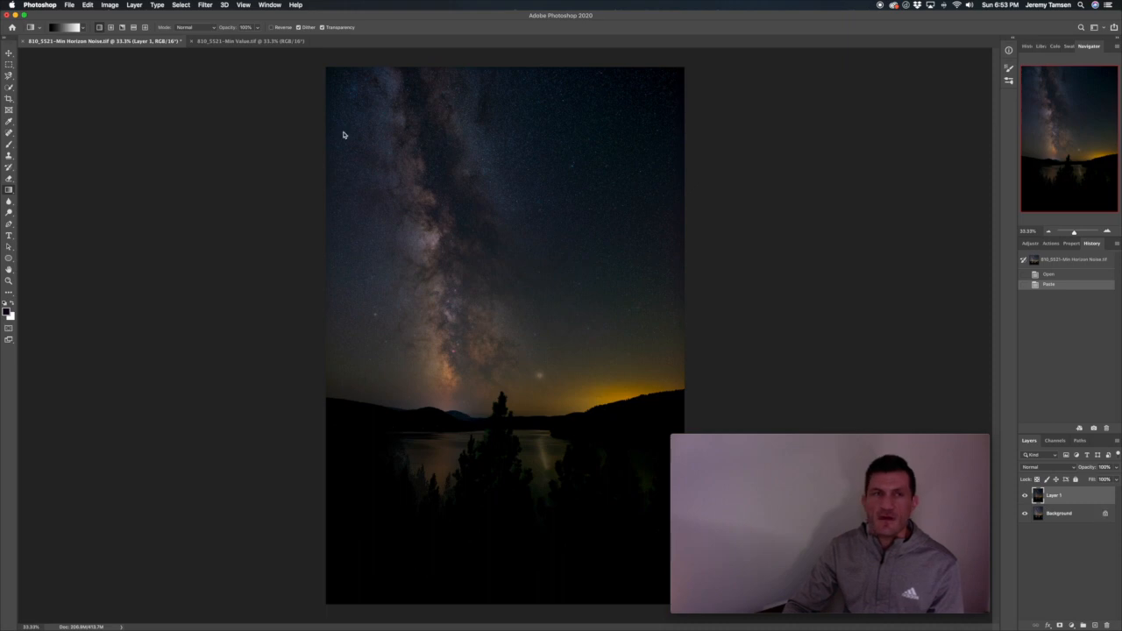
pyautogui.click(192, 41)
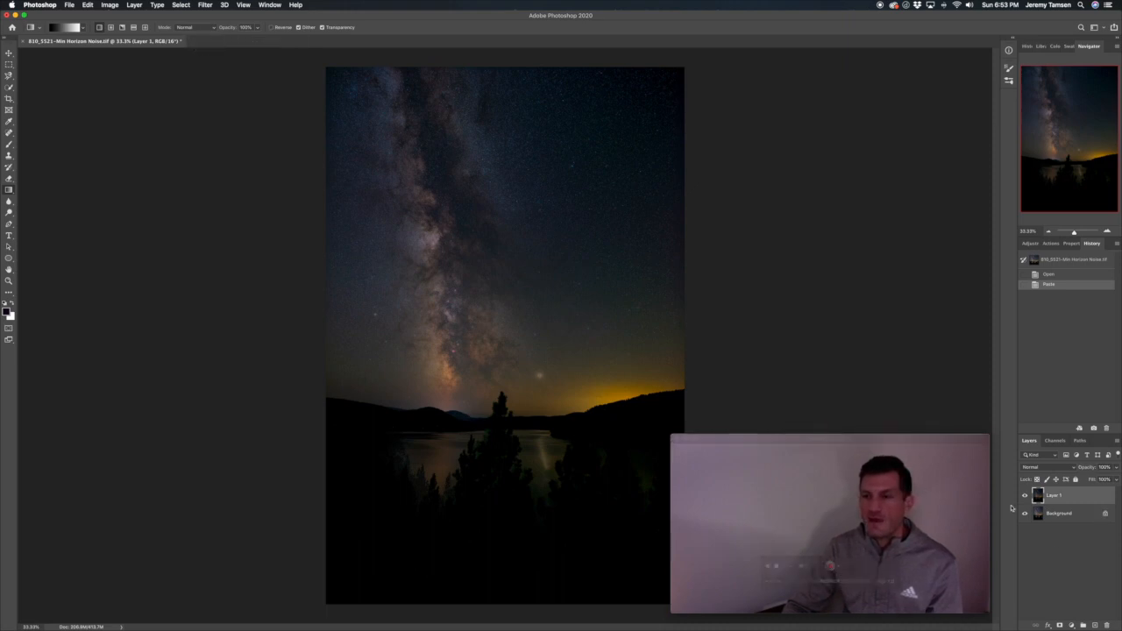
# Unlock the Background layer and rename it Stax
pyautogui.click(1105, 515)
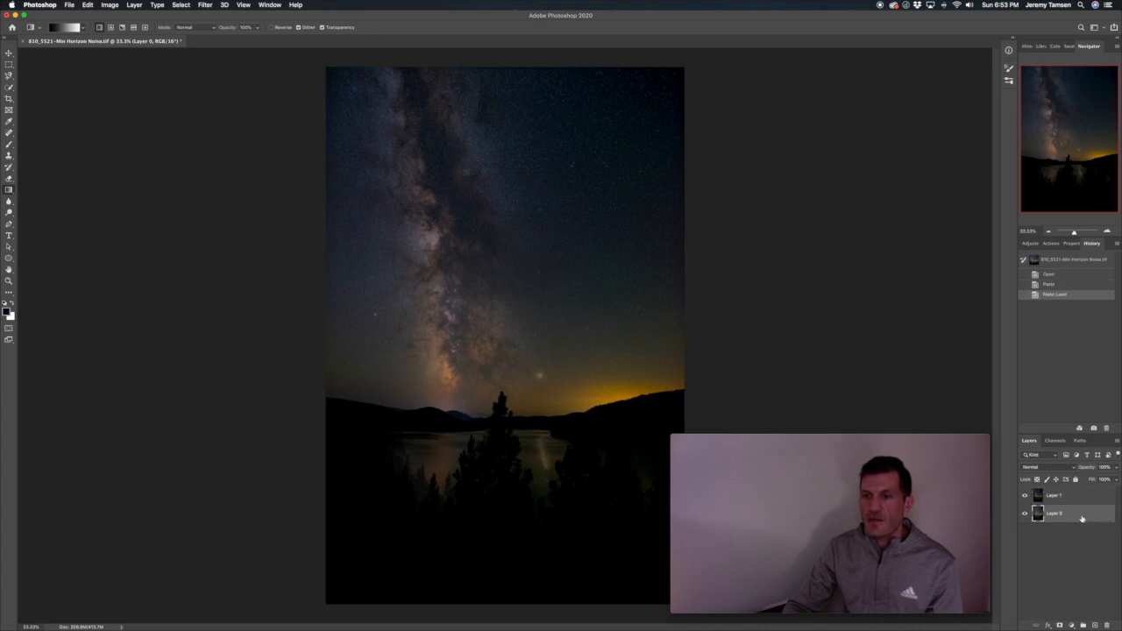
pyautogui.click(134, 4)
pyautogui.moveTo(192, 178)
pyautogui.press('Escape')
pyautogui.click(134, 5)
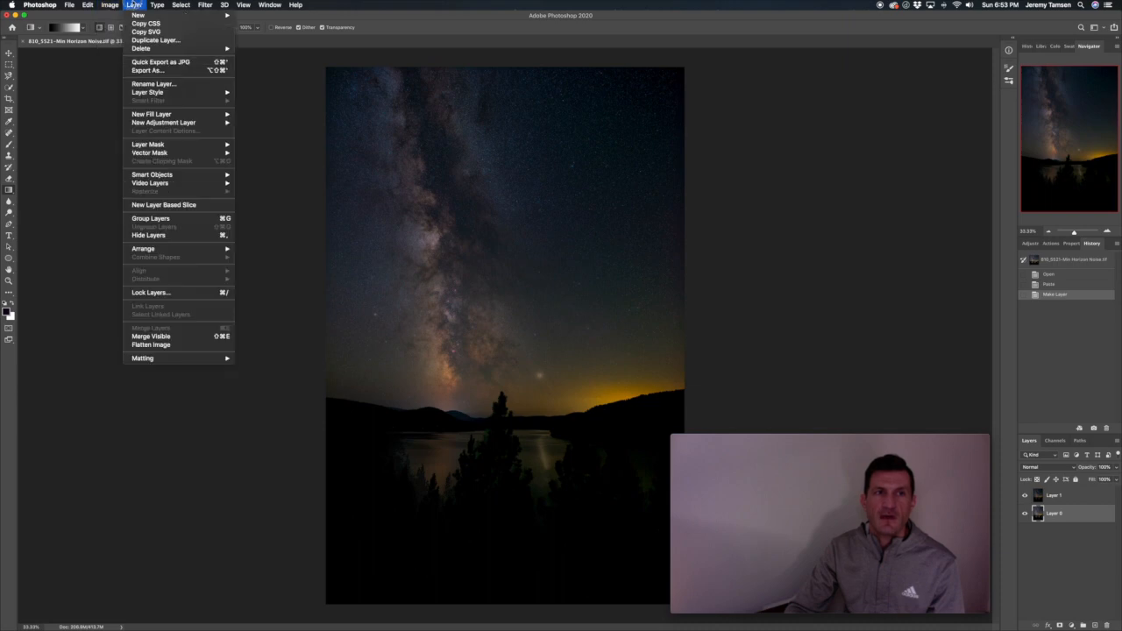
pyautogui.click(155, 85)
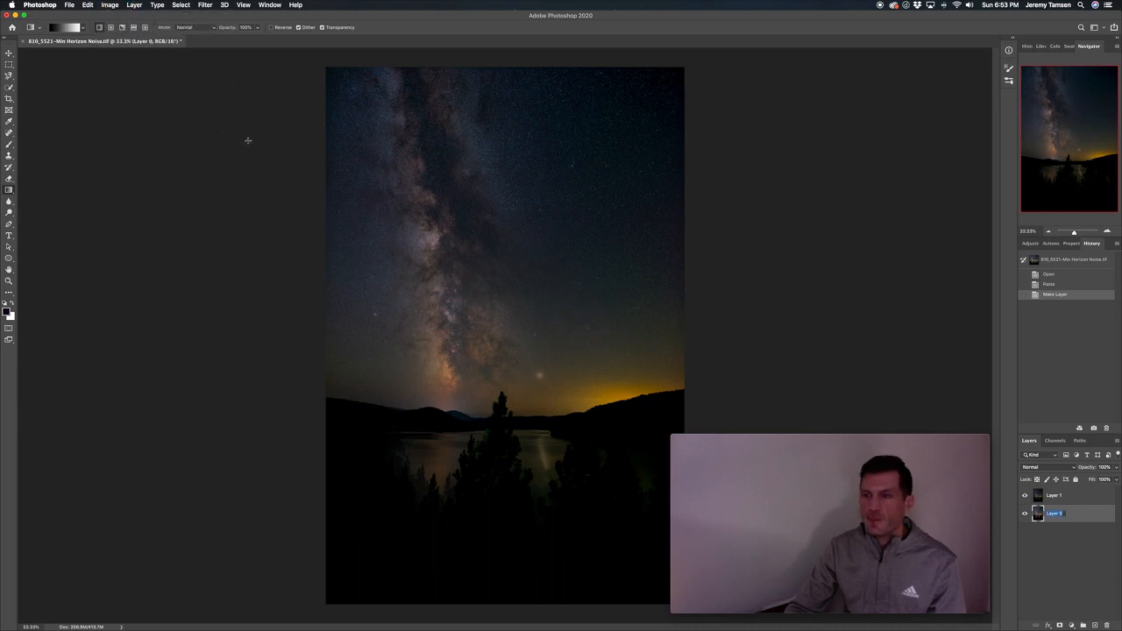
pyautogui.press('Return')
# Rename the pasted layer above Stax as Min value
pyautogui.click(1048, 496)
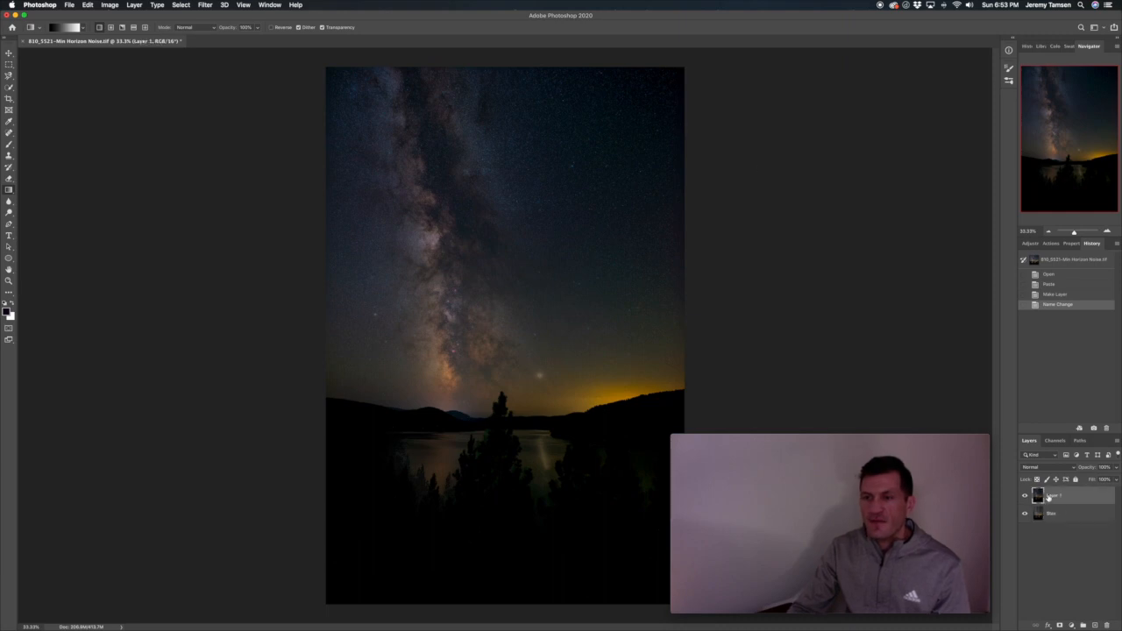
pyautogui.click(242, 4)
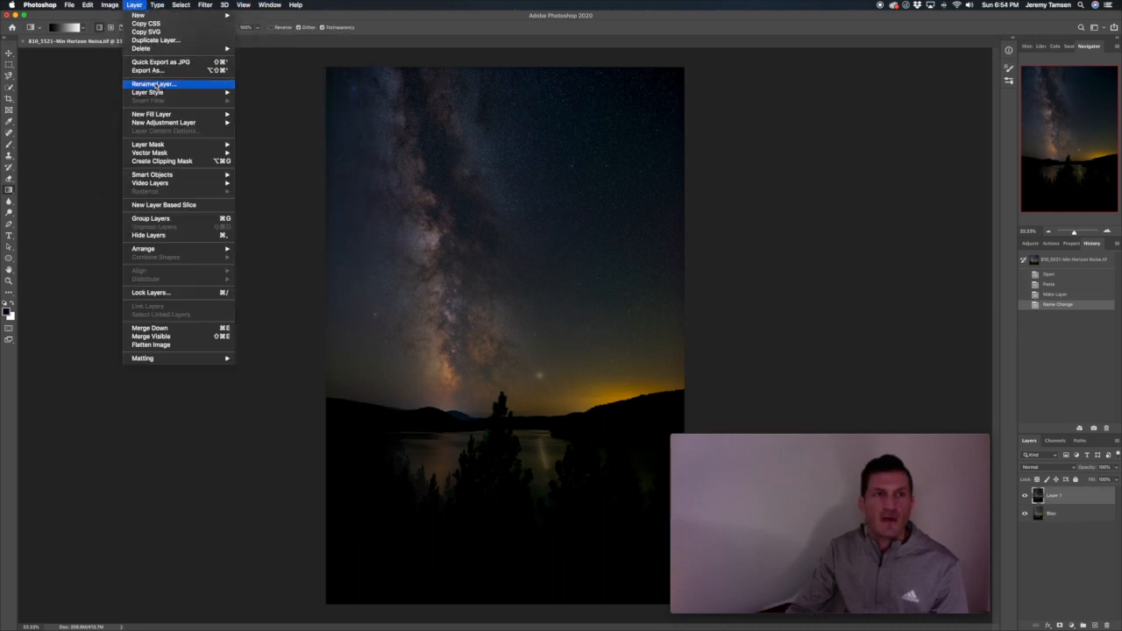
pyautogui.click(154, 83)
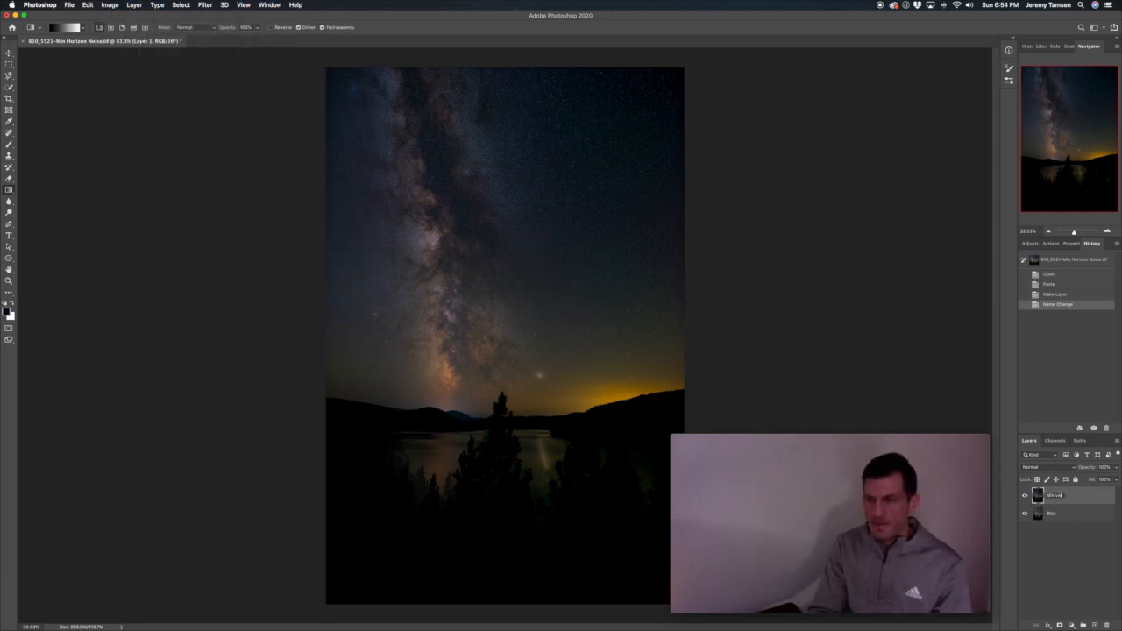
pyautogui.write('lue')
pyautogui.press('Return')
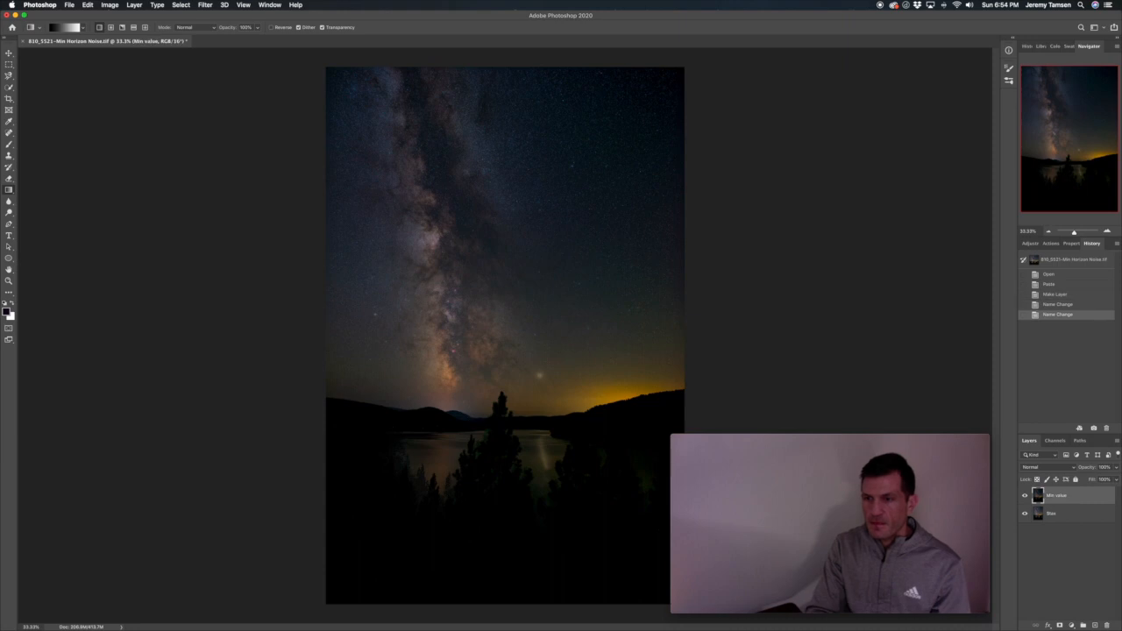
# Open 810_5557.tif, the frame with the lit foreground trees, from the tiff to stax folder
pyautogui.click(75, 5)
pyautogui.click(77, 29)
pyautogui.scroll(-5, 582, 202)
pyautogui.click(561, 318)
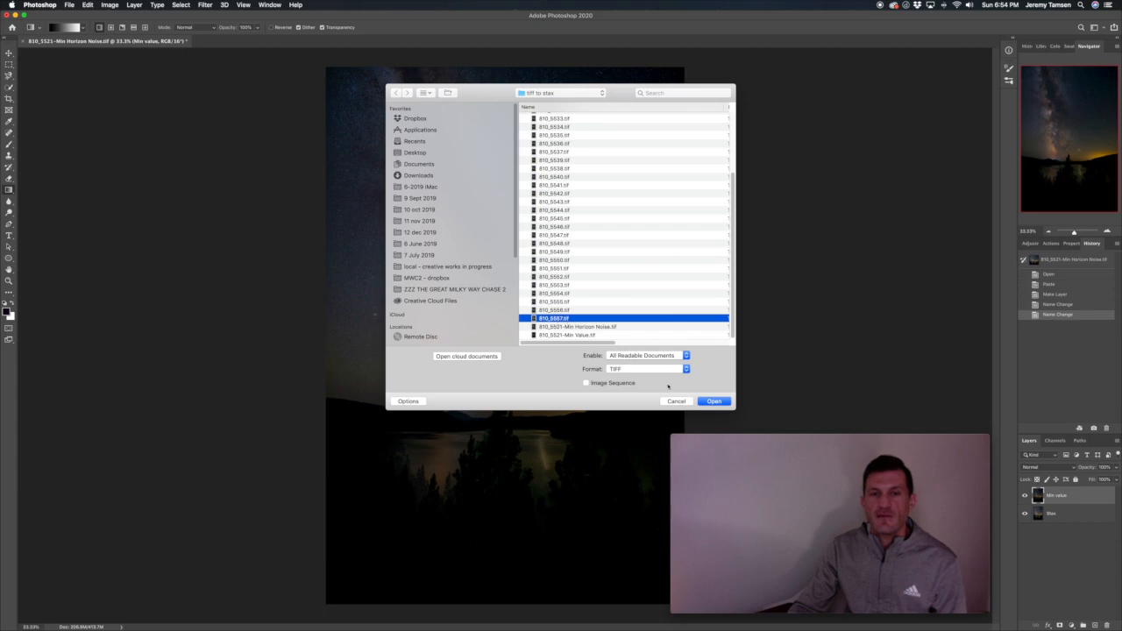
pyautogui.click(709, 400)
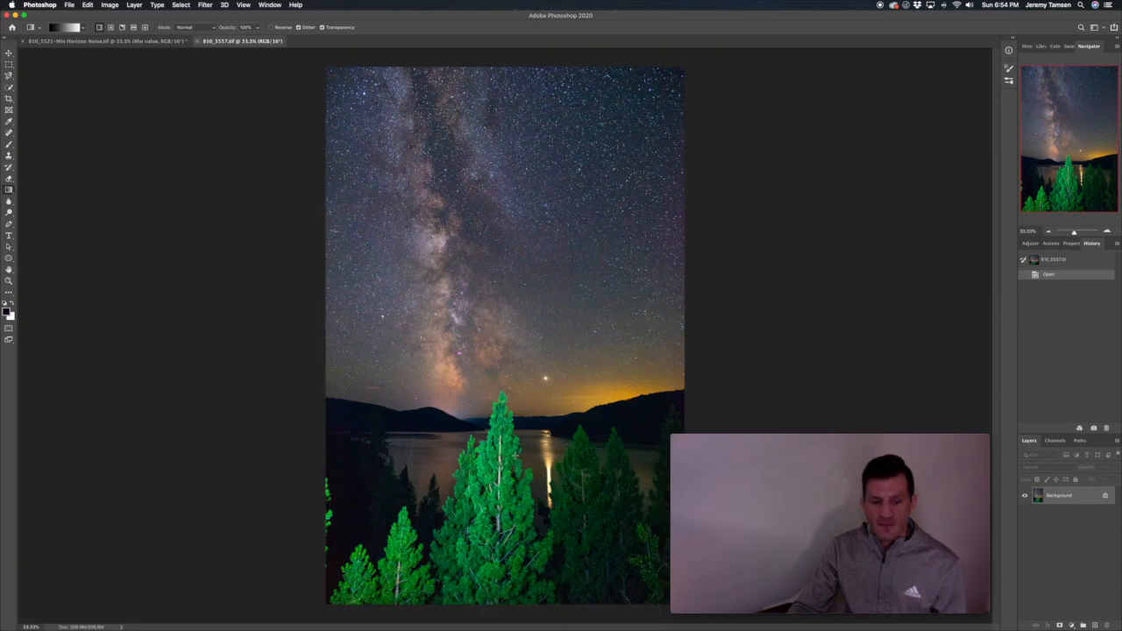
# Copy the entire 810_5557.tif image and paste it as the top layer of the Min Horizon Noise document
pyautogui.press('super+a')
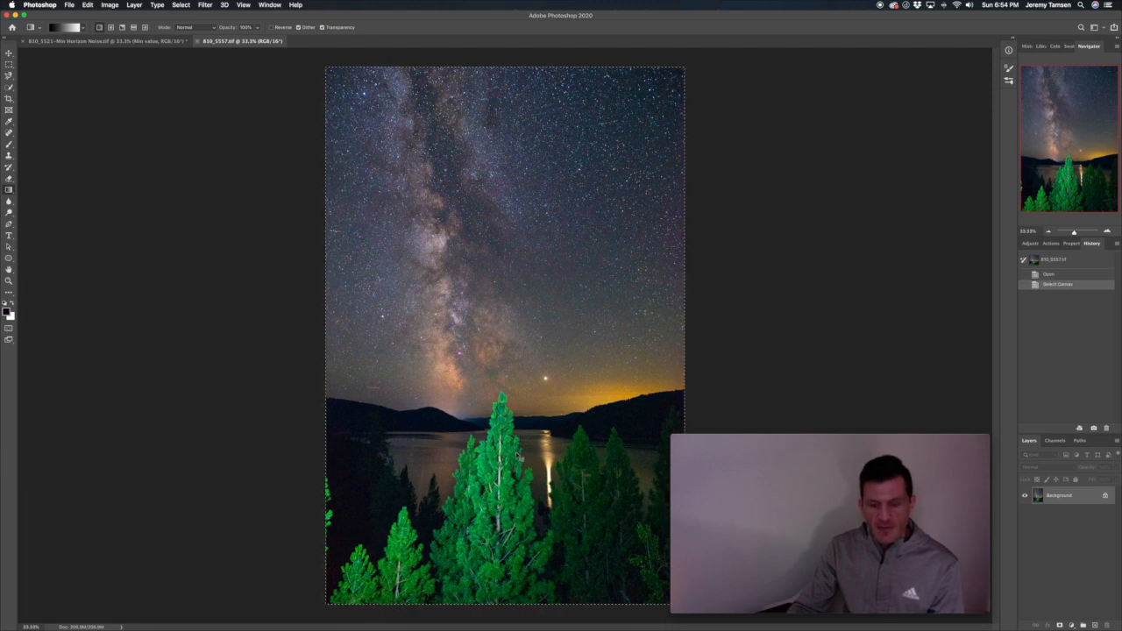
pyautogui.press('super+c')
pyautogui.click(154, 44)
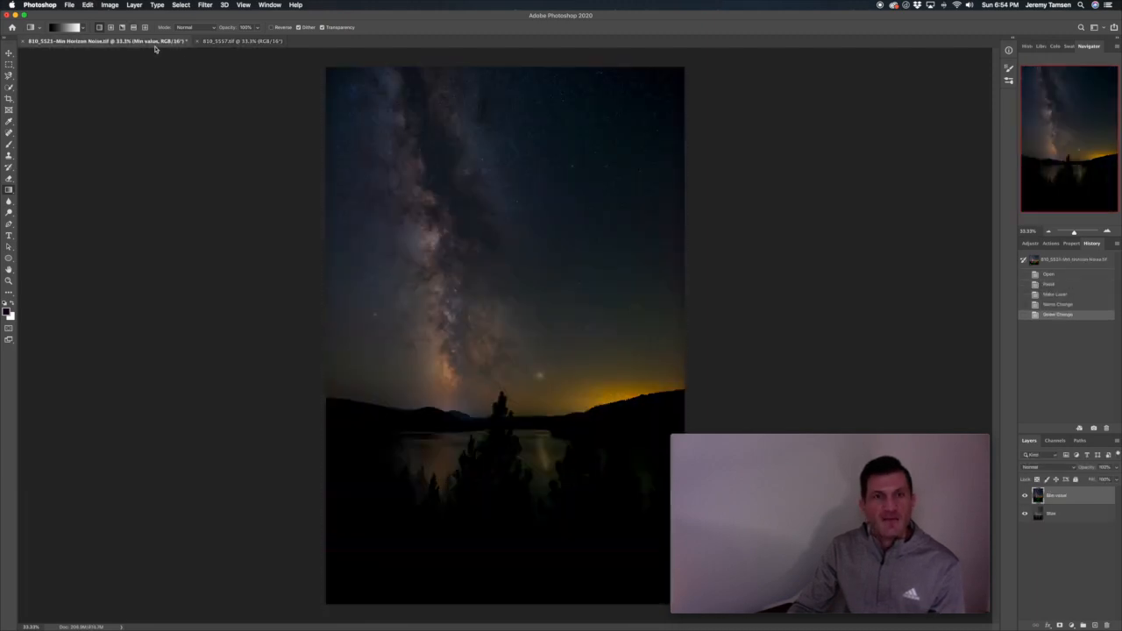
pyautogui.press('super+v')
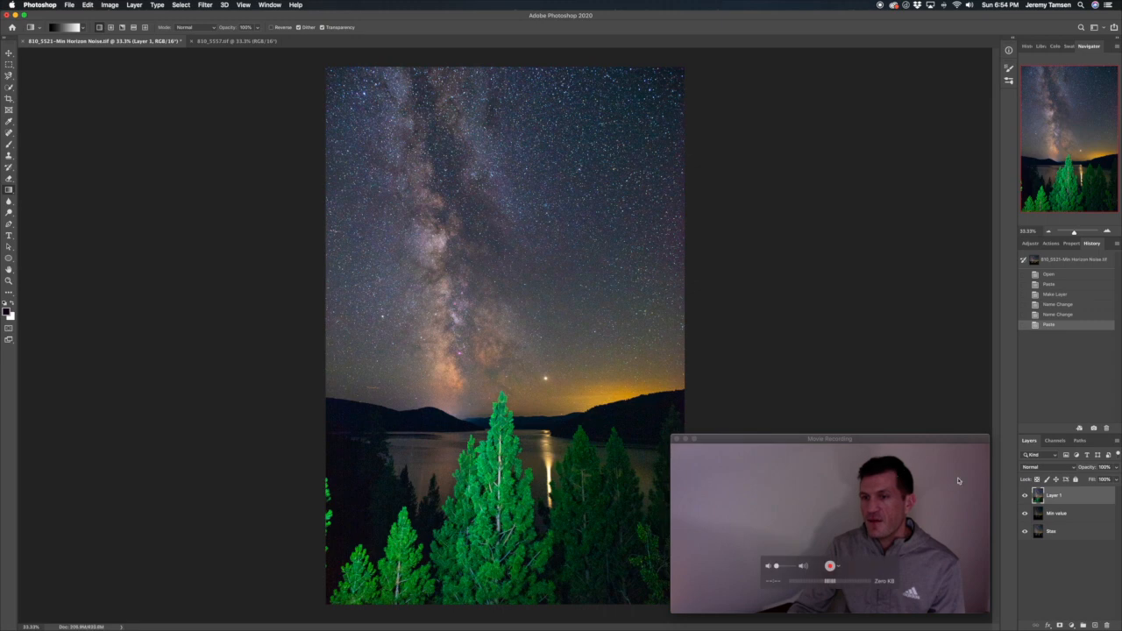
# Rename the pasted lit-trees layer as tree detail and close 810_5557.tif
pyautogui.click(157, 5)
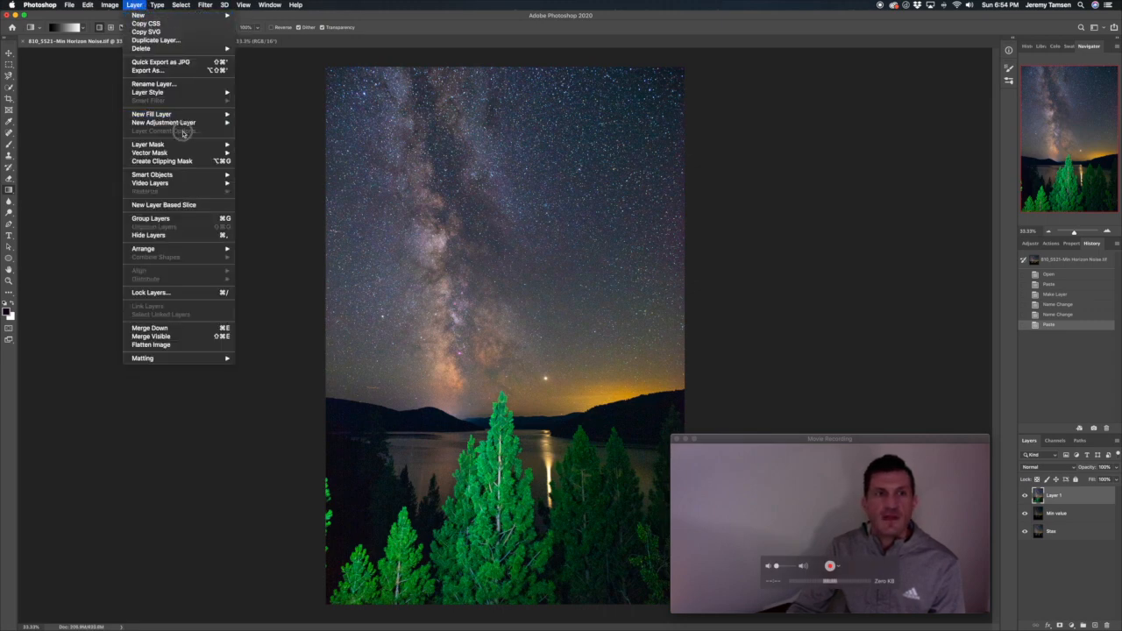
pyautogui.click(177, 83)
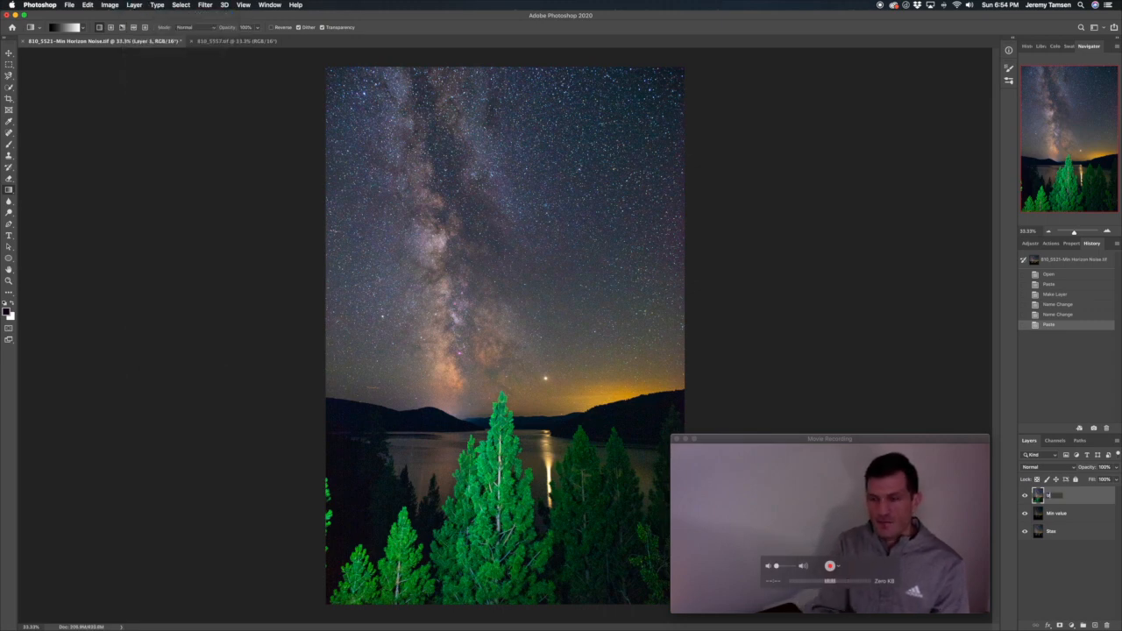
pyautogui.press('Return')
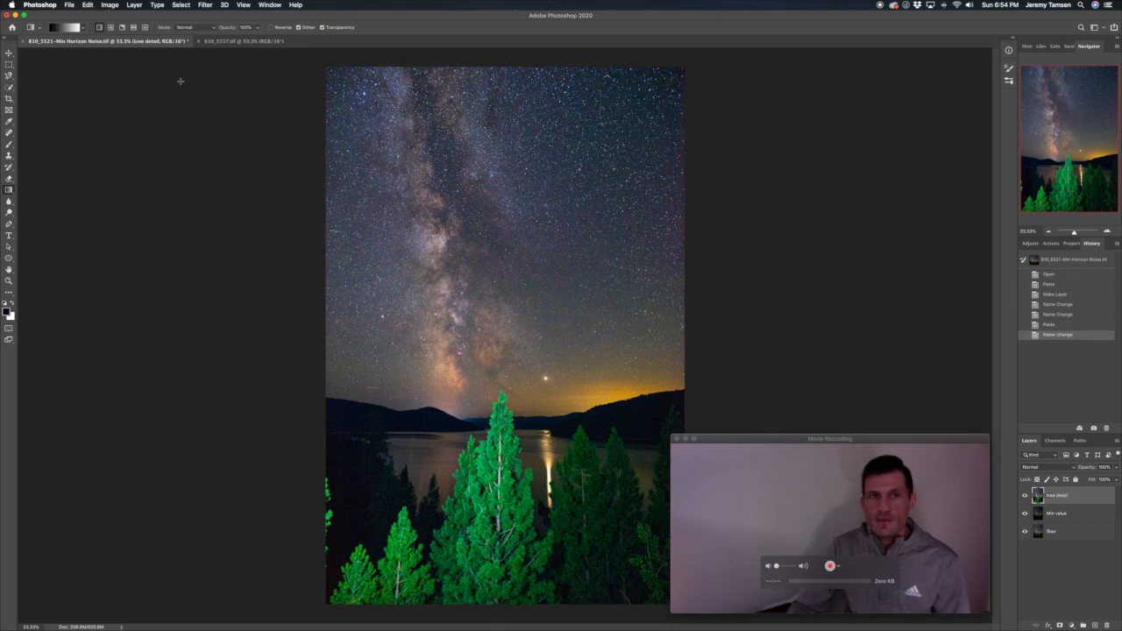
pyautogui.click(200, 42)
pyautogui.click(199, 42)
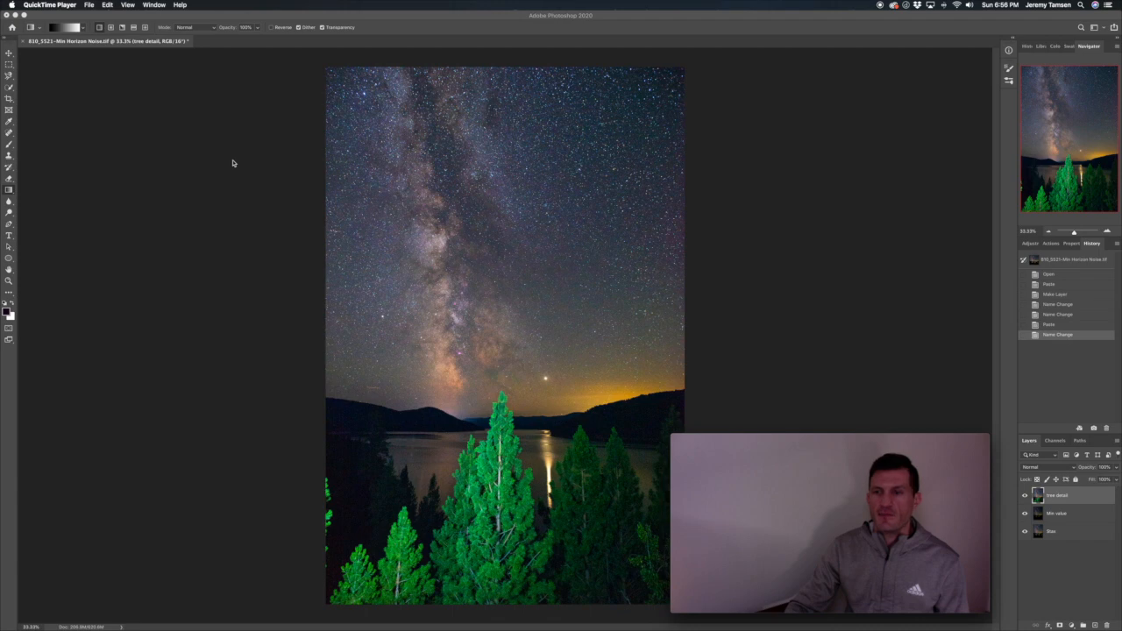
# Hide the tree detail and Min value layers and duplicate the Stax layer
pyautogui.click(1026, 498)
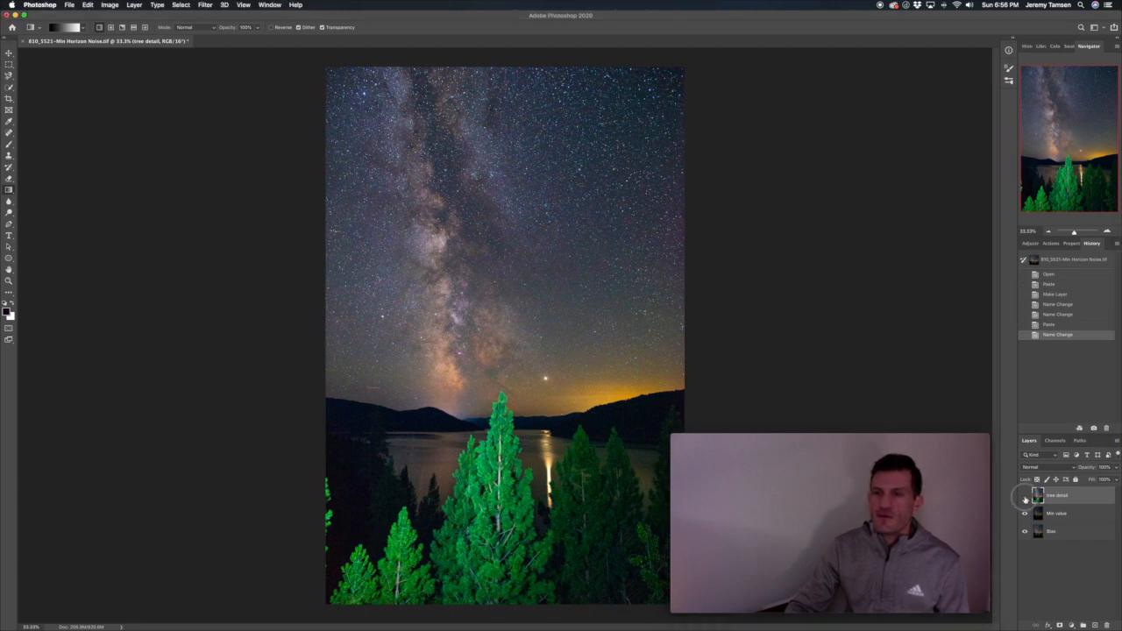
pyautogui.click(1026, 514)
pyautogui.click(1057, 536)
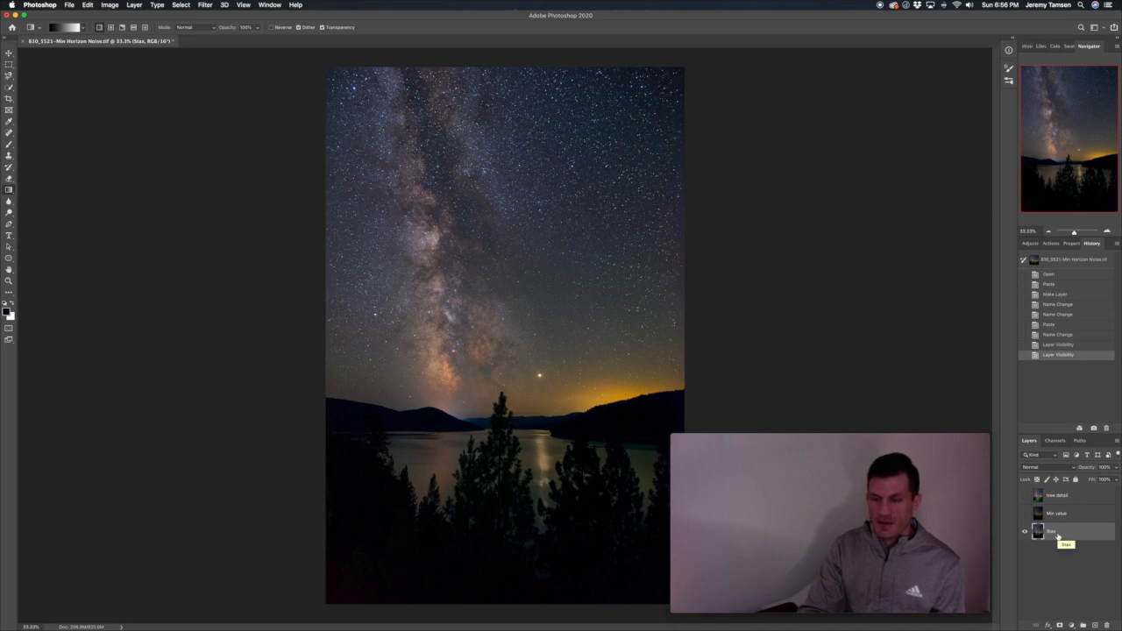
pyautogui.press('super+j')
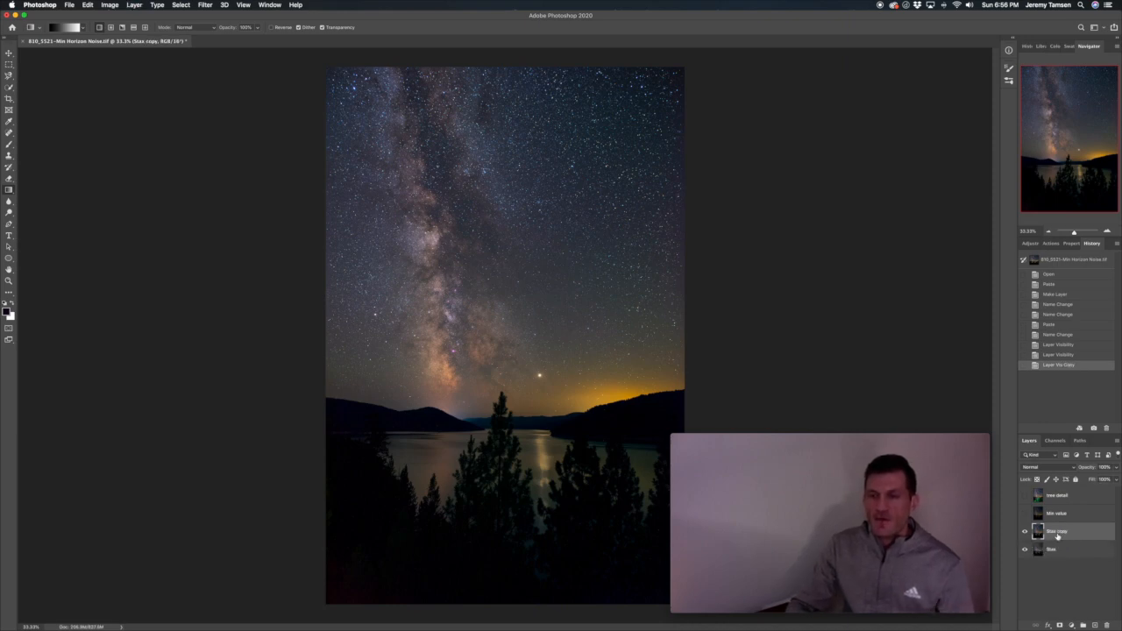
# Apply the Camera Raw Filter to the Stax copy layer and set Shadows to +38, checking the trees up close
pyautogui.moveTo(894, 461)
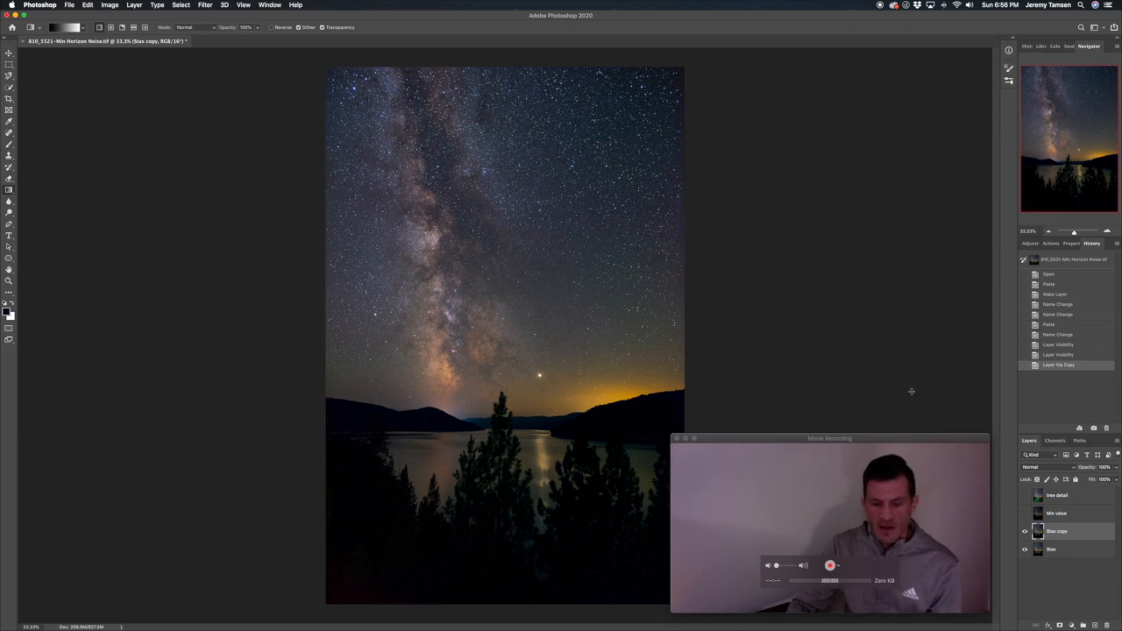
pyautogui.press('shift+super+a')
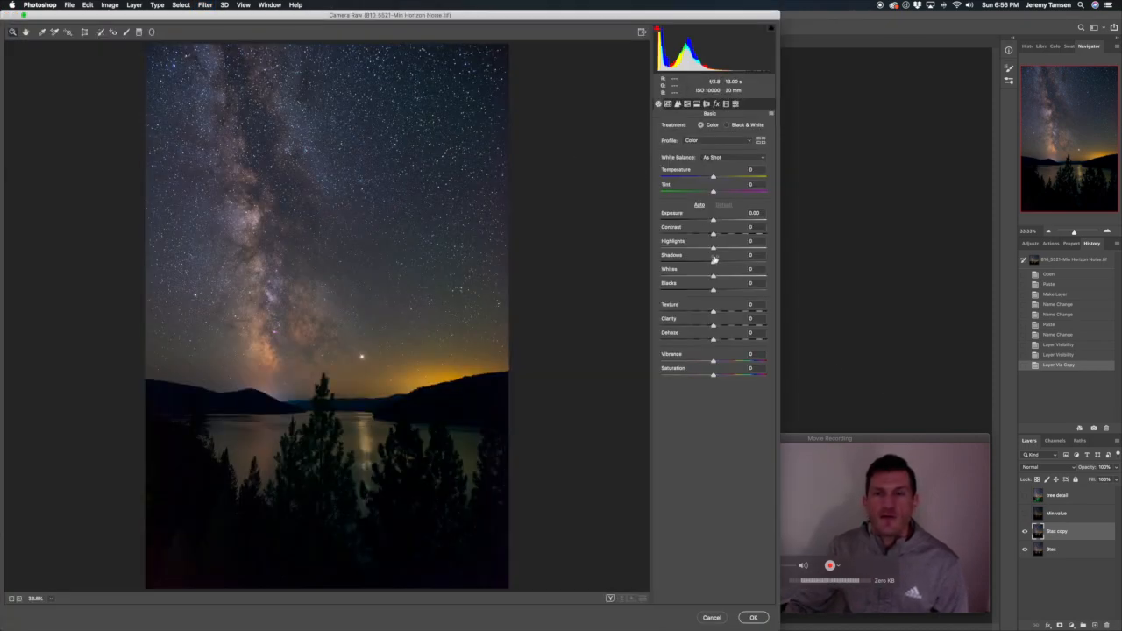
pyautogui.moveTo(713, 263); pyautogui.dragTo(754, 263)
pyautogui.click(308, 484)
pyautogui.moveTo(310, 483); pyautogui.dragTo(356, 448)
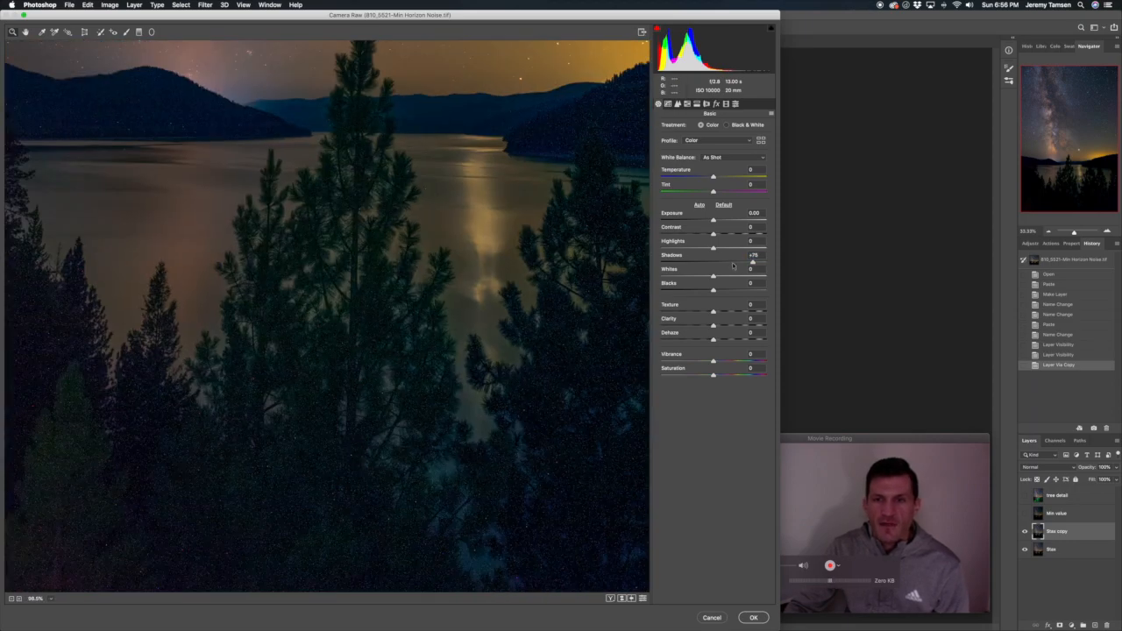
pyautogui.moveTo(752, 263)
pyautogui.mouseDown()
pyautogui.moveTo(726, 265)
pyautogui.moveTo(768, 263)
pyautogui.moveTo(733, 263)
pyautogui.mouseUp()
# Inspect the foreground and Milky Way core up close and raise Exposure to +0.65
pyautogui.moveTo(390, 273); pyautogui.dragTo(358, 274)
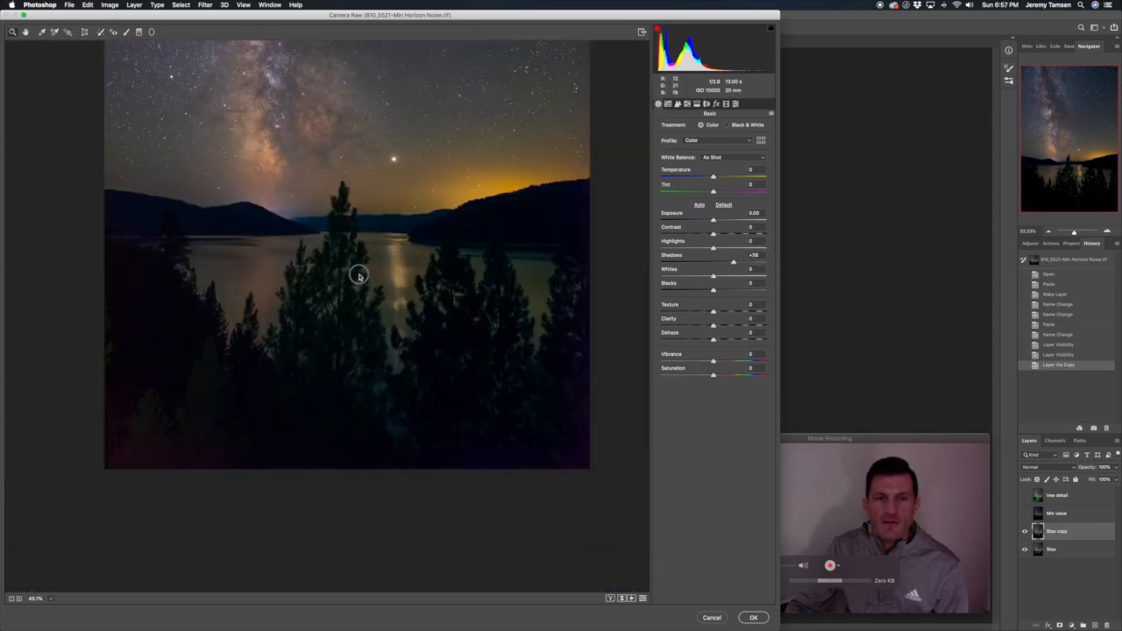
pyautogui.moveTo(349, 202); pyautogui.dragTo(370, 224)
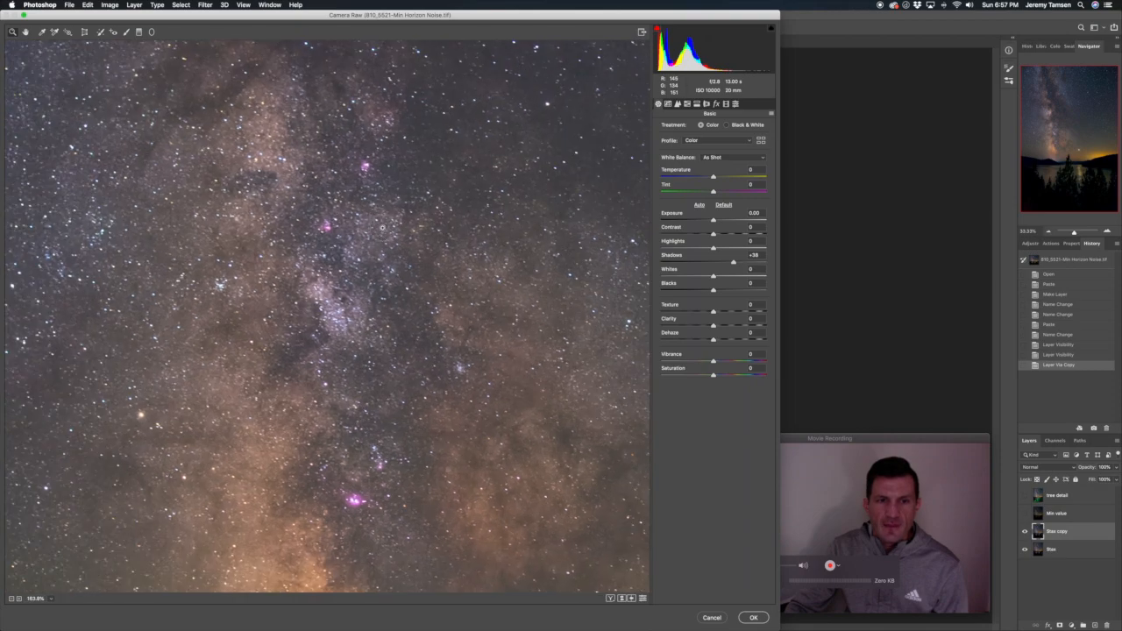
pyautogui.moveTo(364, 501); pyautogui.dragTo(338, 493)
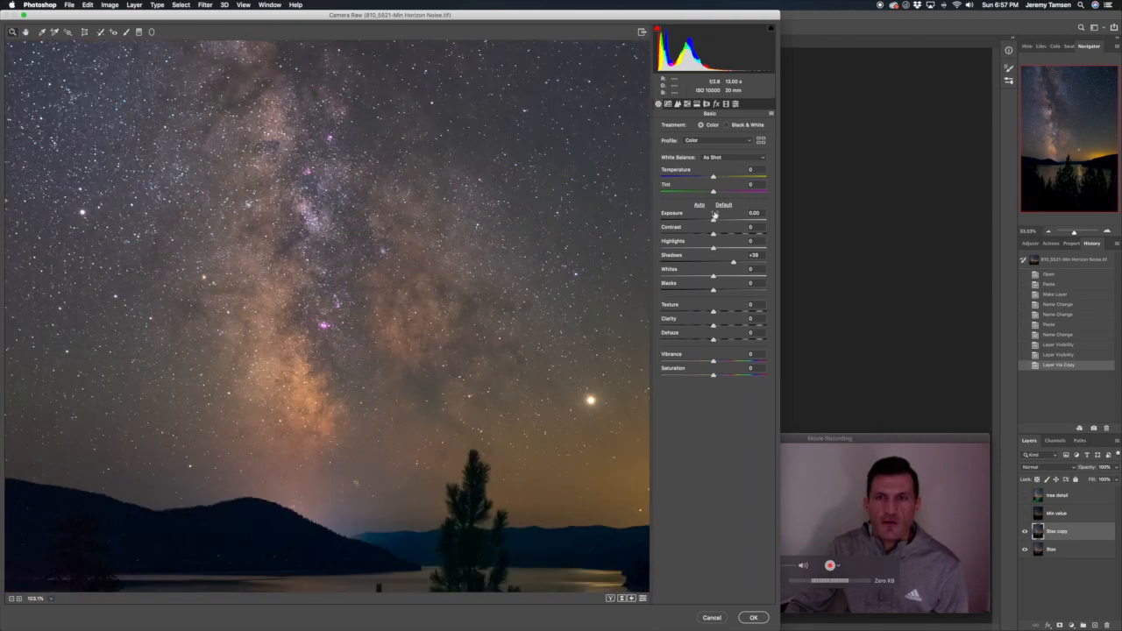
pyautogui.moveTo(714, 216); pyautogui.dragTo(721, 221)
pyautogui.moveTo(700, 33)
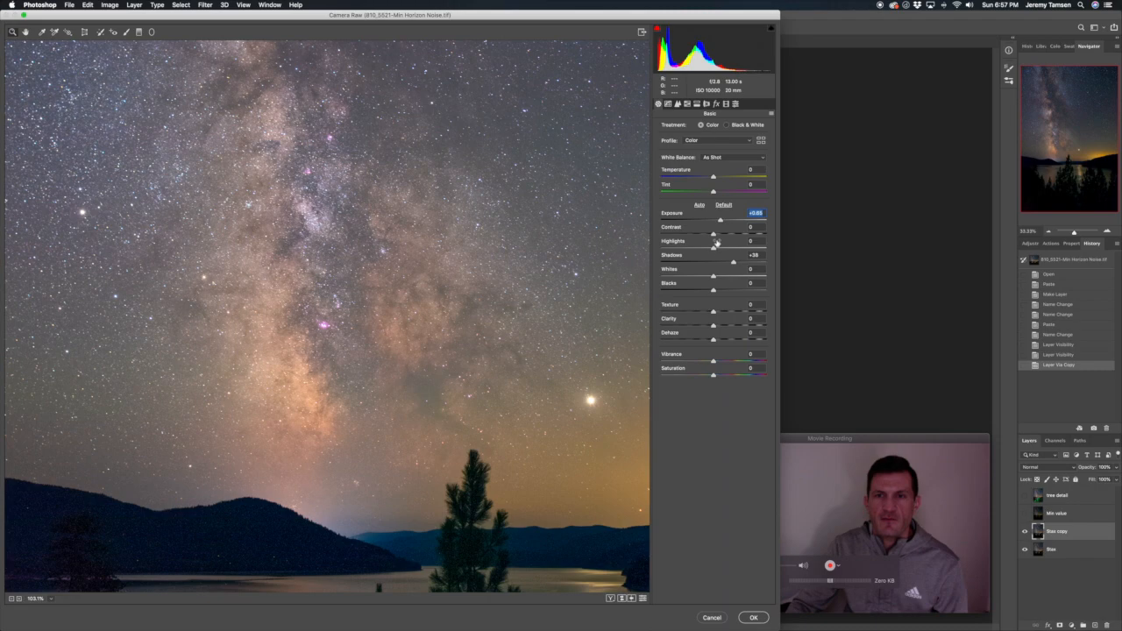
# Lower Highlights to -31 while checking the Milky Way core, and return to the full image
pyautogui.click(322, 325)
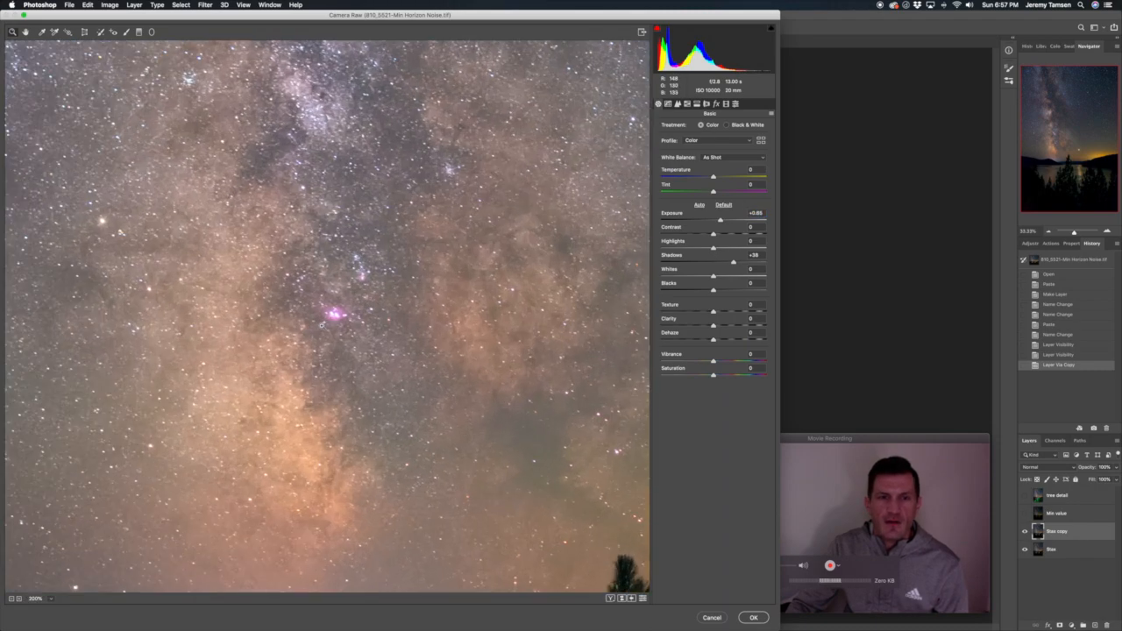
pyautogui.click(336, 317)
pyautogui.moveTo(712, 254)
pyautogui.mouseDown()
pyautogui.moveTo(684, 252)
pyautogui.moveTo(697, 254)
pyautogui.mouseUp()
pyautogui.press('super+minus')
pyautogui.press('super+minus')
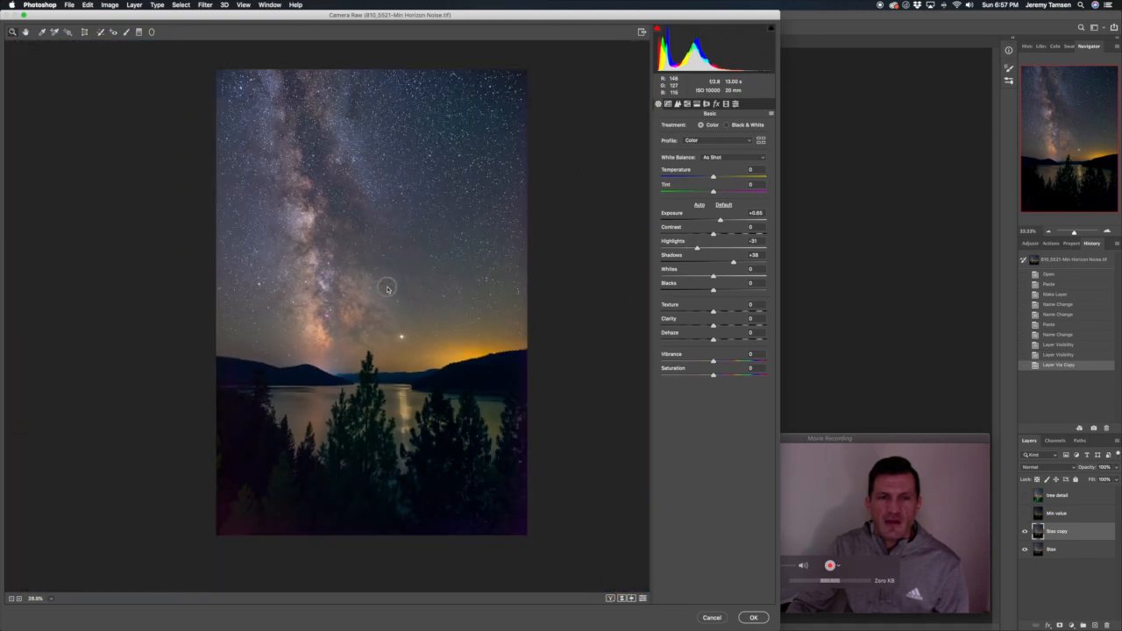
# Raise Vibrance to +18 and Saturation to +14, and apply the Camera Raw adjustments to the Stax copy layer
pyautogui.scroll(1, 415, 270)
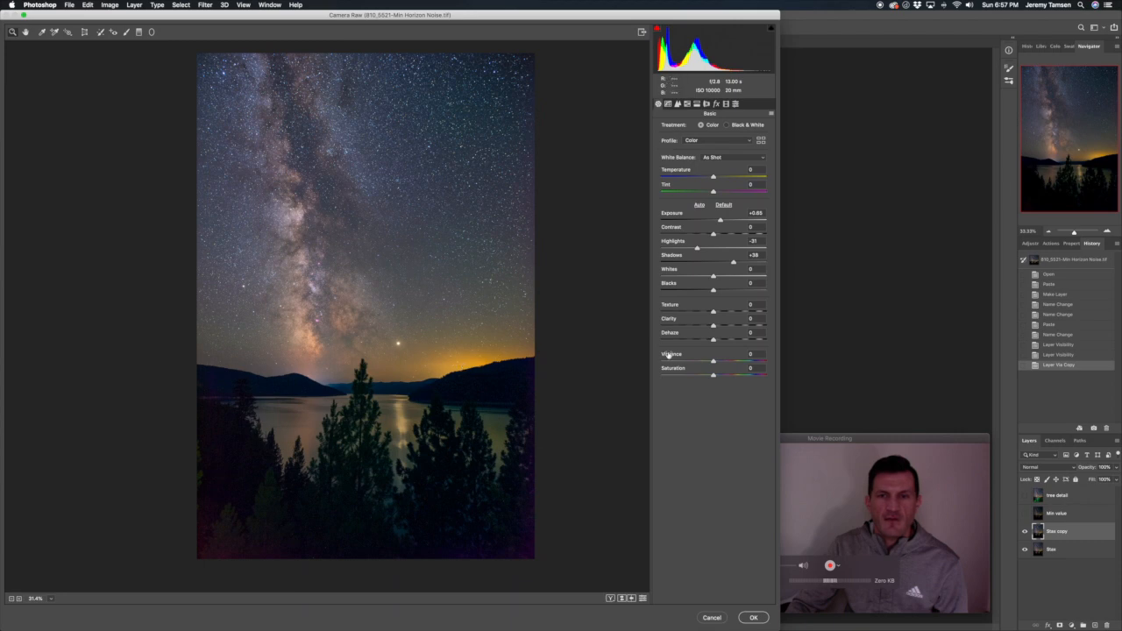
pyautogui.moveTo(713, 362)
pyautogui.mouseDown()
pyautogui.moveTo(733, 362)
pyautogui.moveTo(721, 362)
pyautogui.moveTo(727, 375)
pyautogui.moveTo(723, 362)
pyautogui.mouseUp()
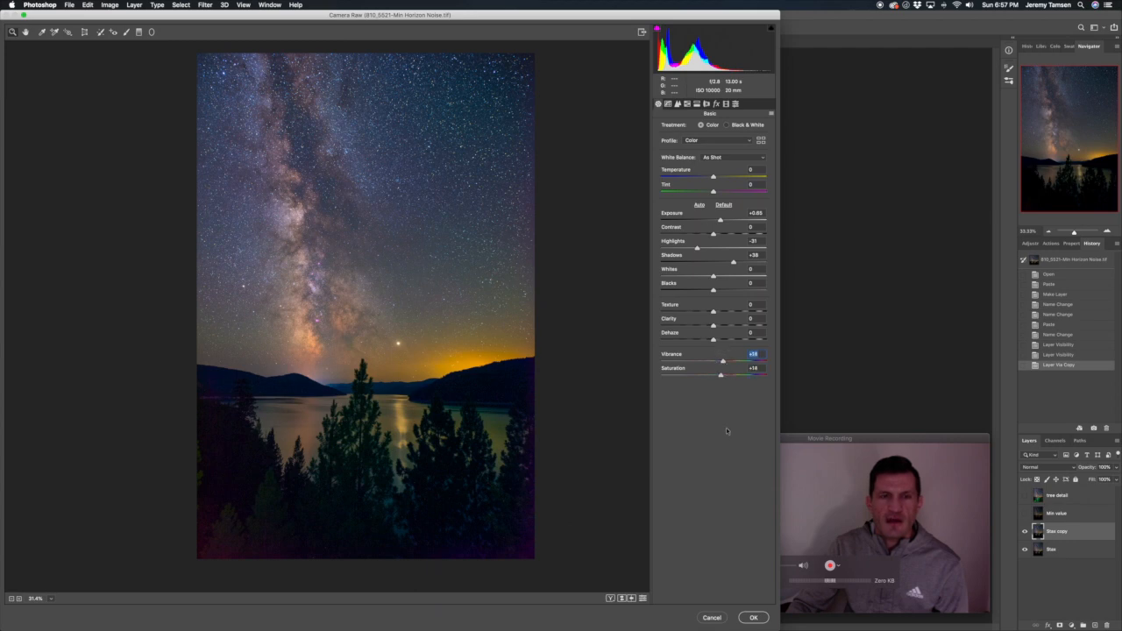
pyautogui.click(752, 617)
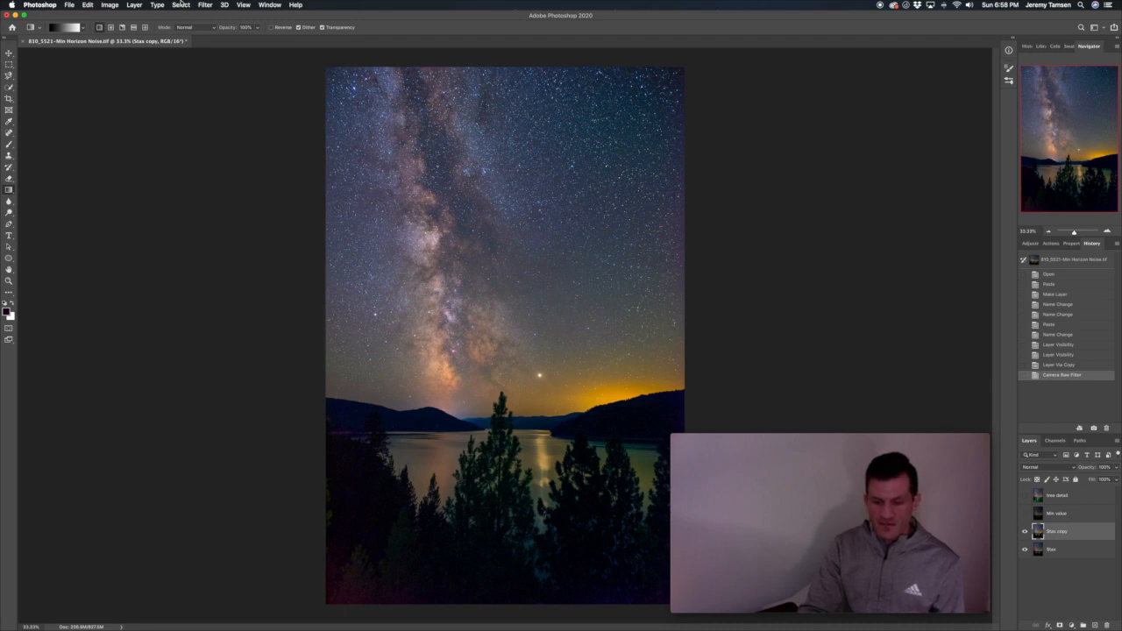
# Duplicate the Stax copy layer and rename the duplicate "orange adjustments"
pyautogui.press('super+j')
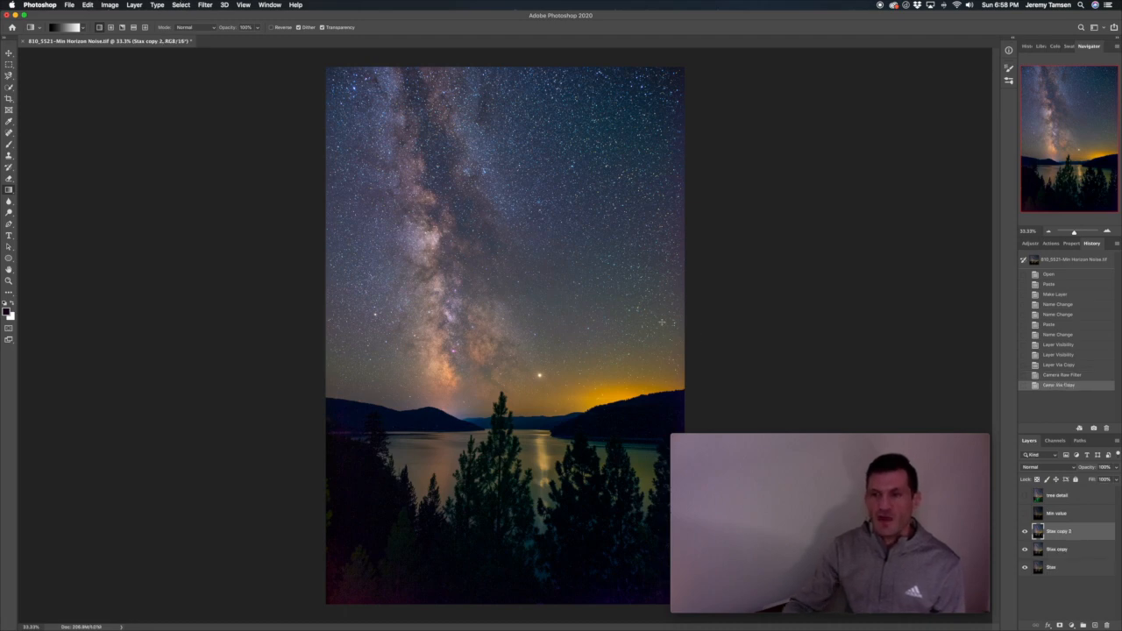
pyautogui.click(205, 4)
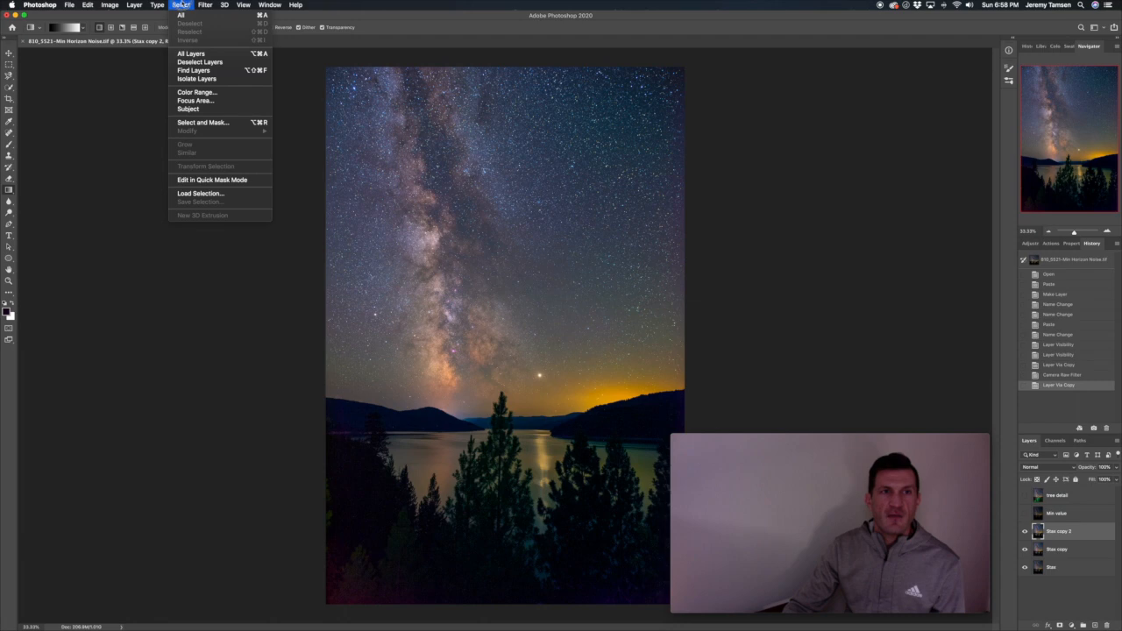
pyautogui.moveTo(136, 6)
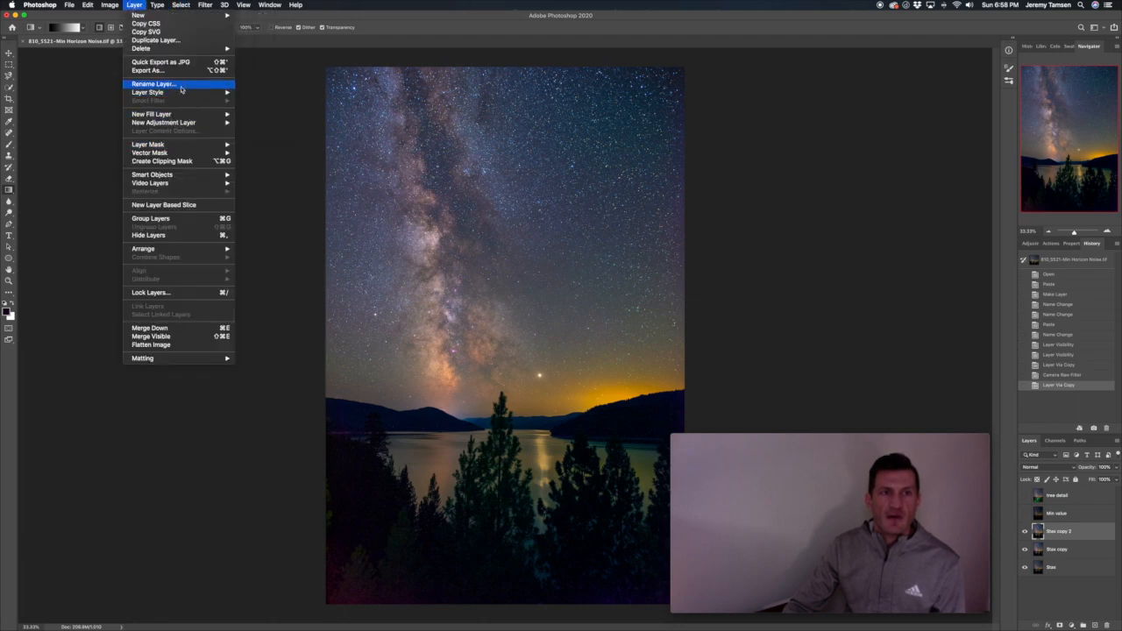
pyautogui.click(180, 84)
pyautogui.write('orange adjustments')
pyautogui.press('Return')
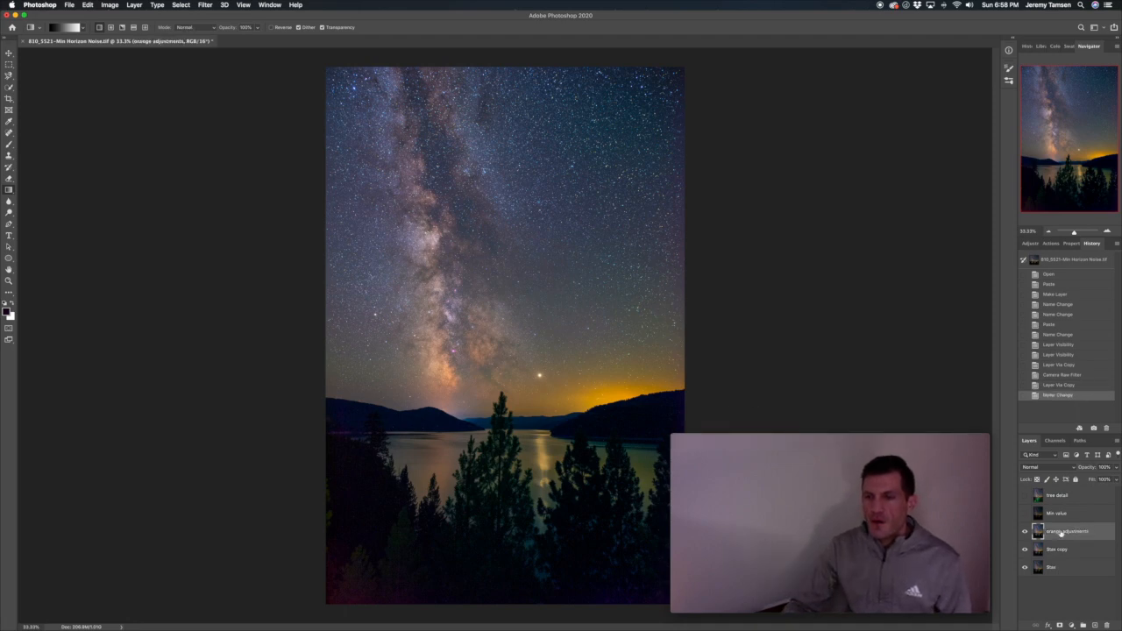
# Apply the Camera Raw Filter to tone down oranges and yellows in the HSL Adjustments, setting their luminance to -27 and -25
pyautogui.press('shift+super+a')
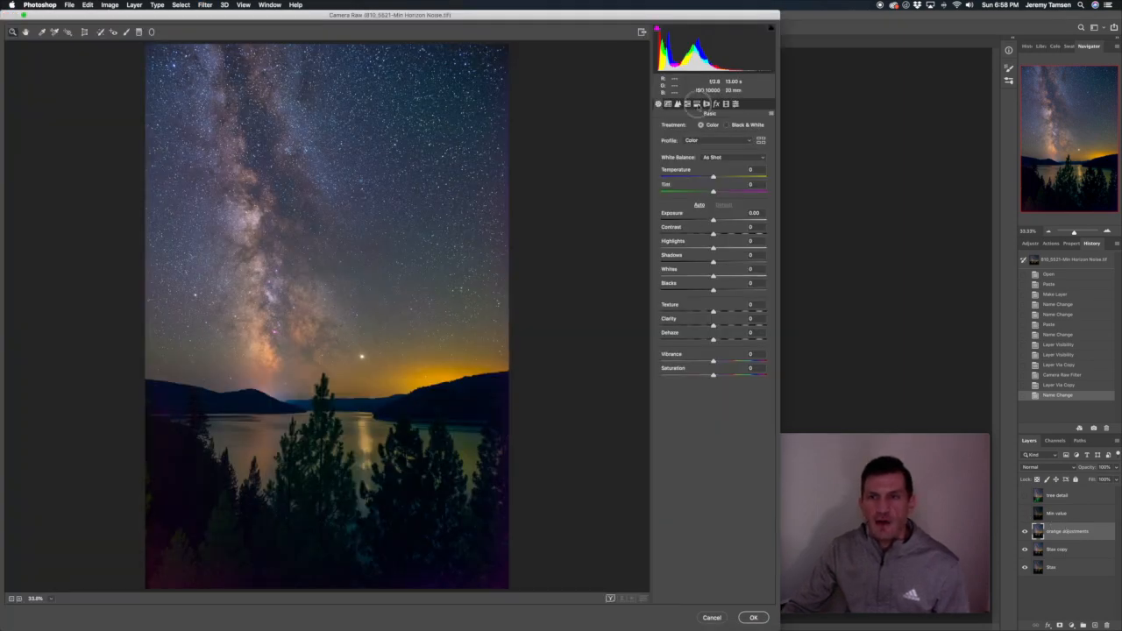
pyautogui.click(697, 103)
pyautogui.click(686, 104)
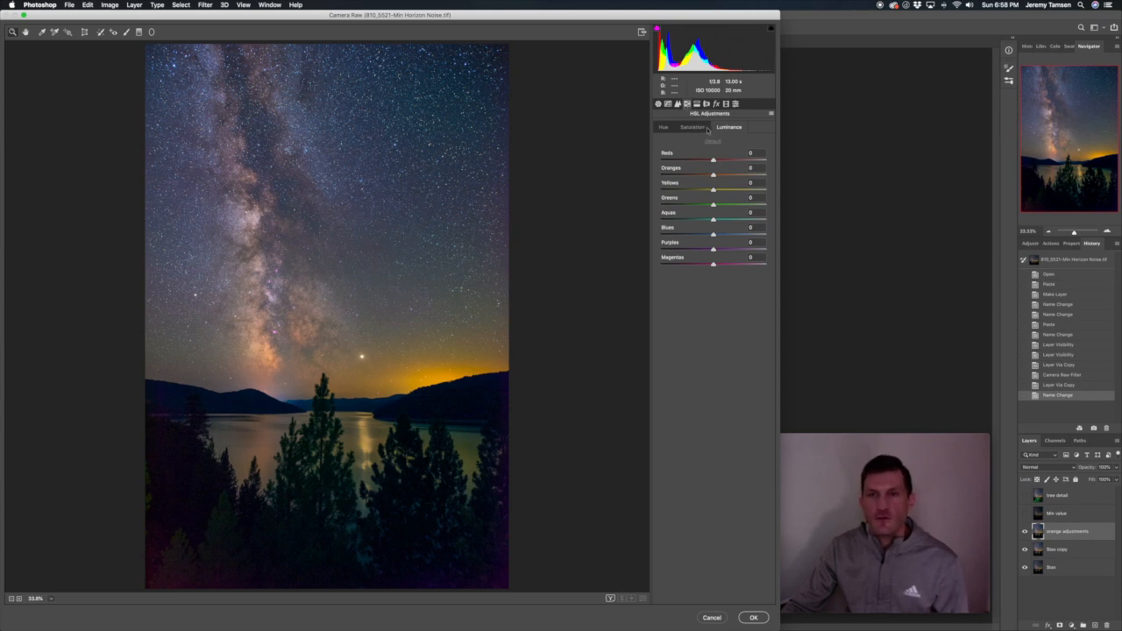
pyautogui.click(706, 129)
pyautogui.moveTo(713, 177)
pyautogui.mouseDown()
pyautogui.moveTo(662, 178)
pyautogui.moveTo(711, 175)
pyautogui.moveTo(684, 176)
pyautogui.moveTo(699, 191)
pyautogui.moveTo(680, 192)
pyautogui.moveTo(698, 175)
pyautogui.moveTo(713, 190)
pyautogui.moveTo(699, 191)
pyautogui.mouseUp()
pyautogui.click(720, 127)
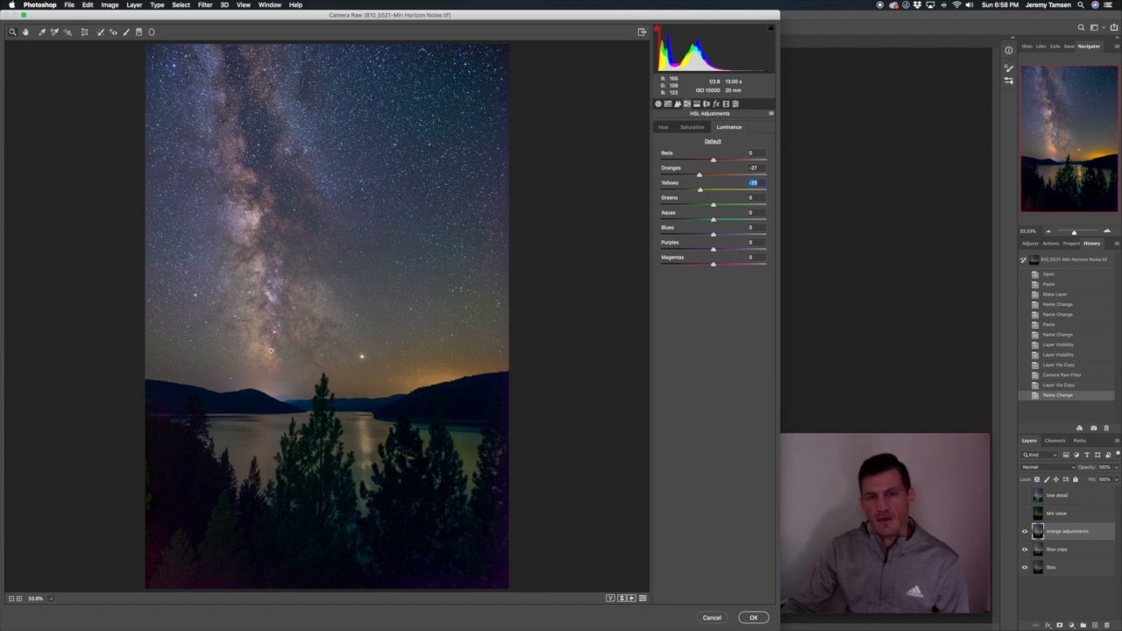
pyautogui.click(752, 617)
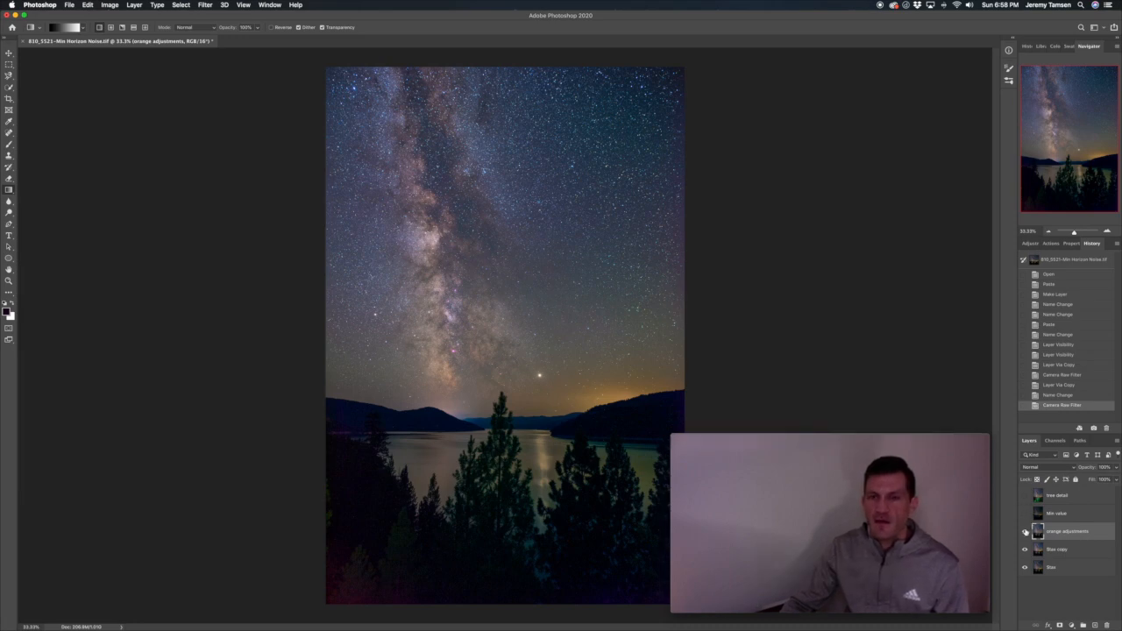
# Compare the horizon glow and Milky Way core with and without the orange adjustments layer, leaving the layer shown
pyautogui.click(1026, 532)
pyautogui.click(1025, 532)
pyautogui.click(1025, 532)
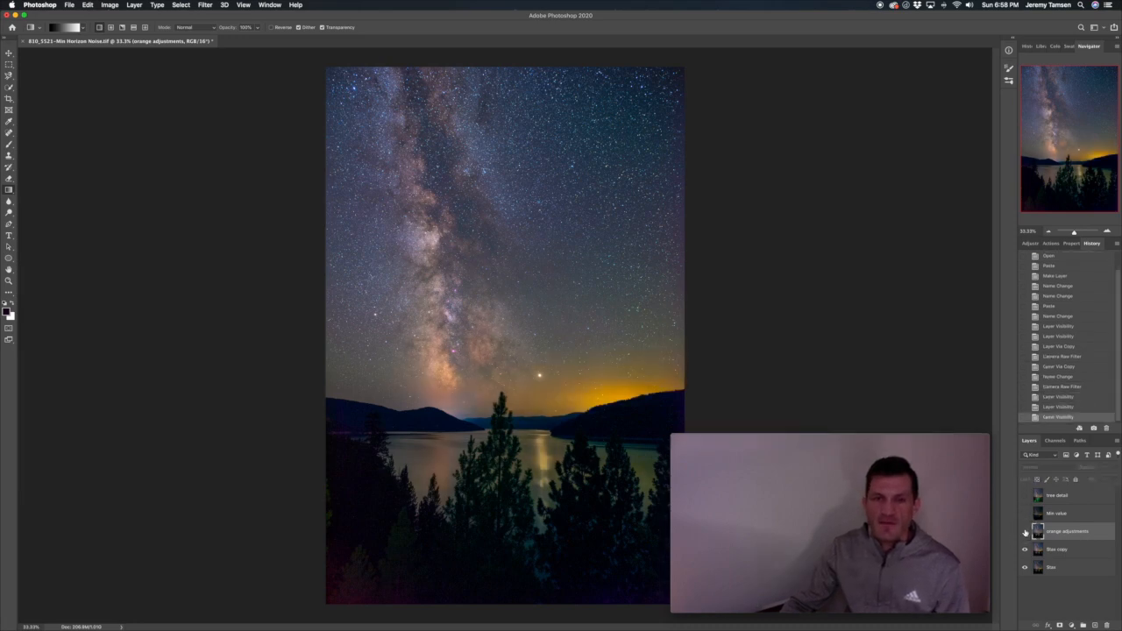
pyautogui.click(1025, 532)
pyautogui.click(1025, 532)
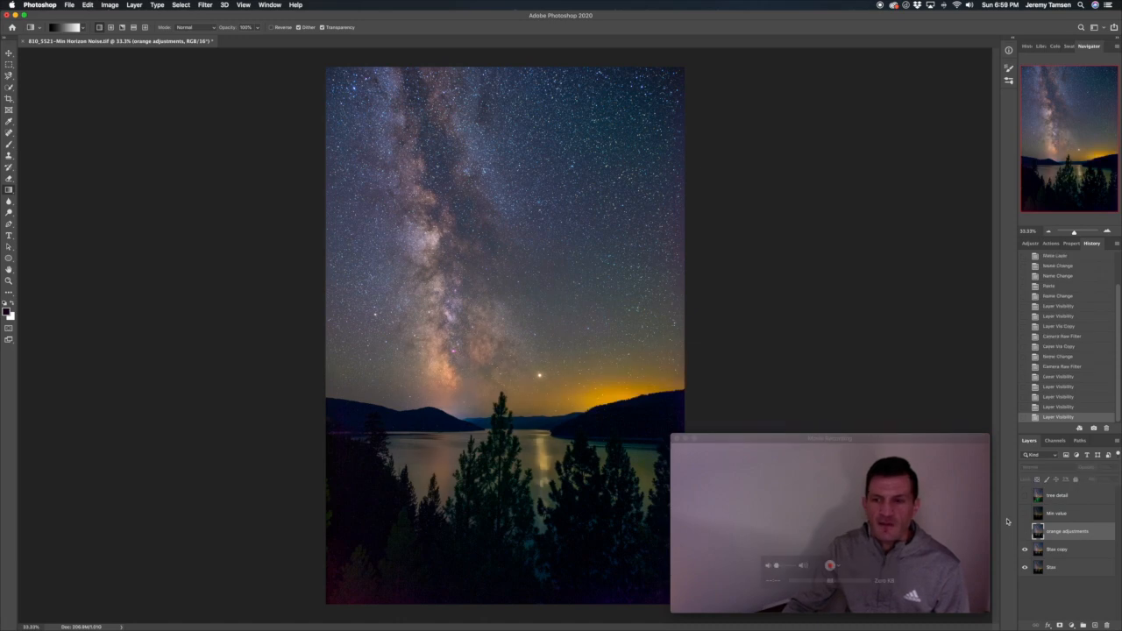
pyautogui.click(1025, 532)
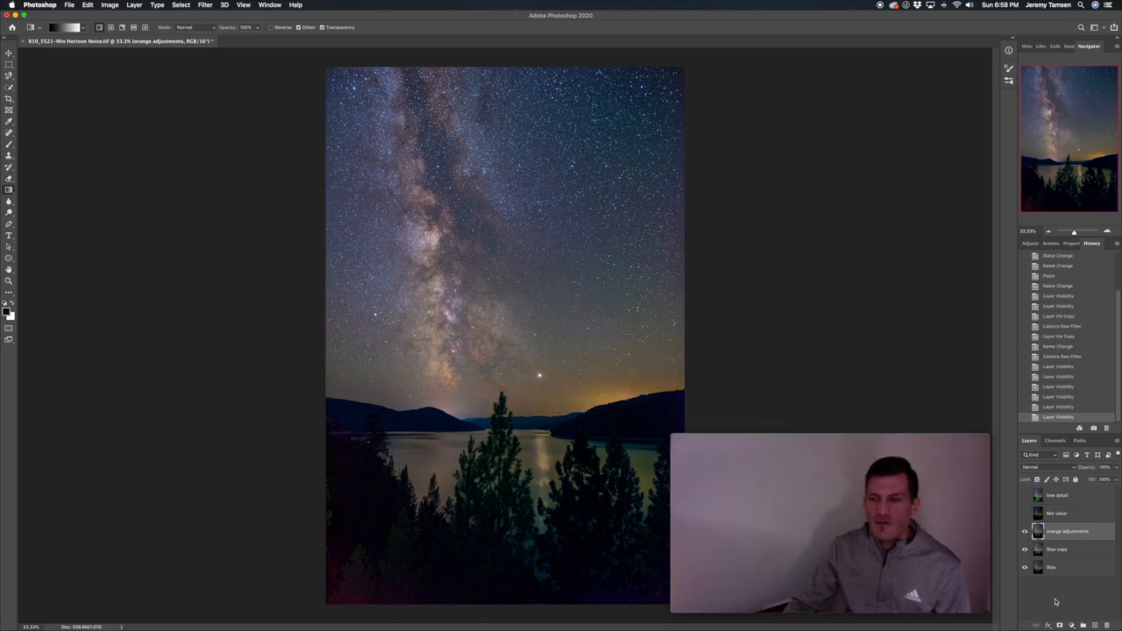
# Add a layer mask to the orange adjustments layer and fill it with black using the Paint Bucket tool
pyautogui.click(1058, 625)
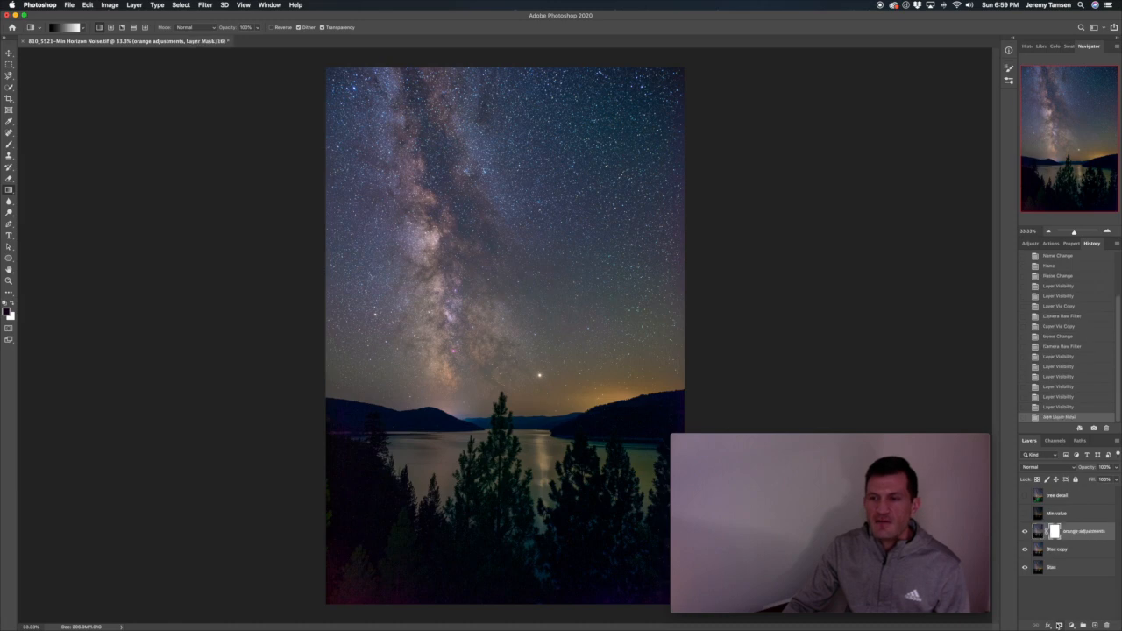
pyautogui.click(9, 190)
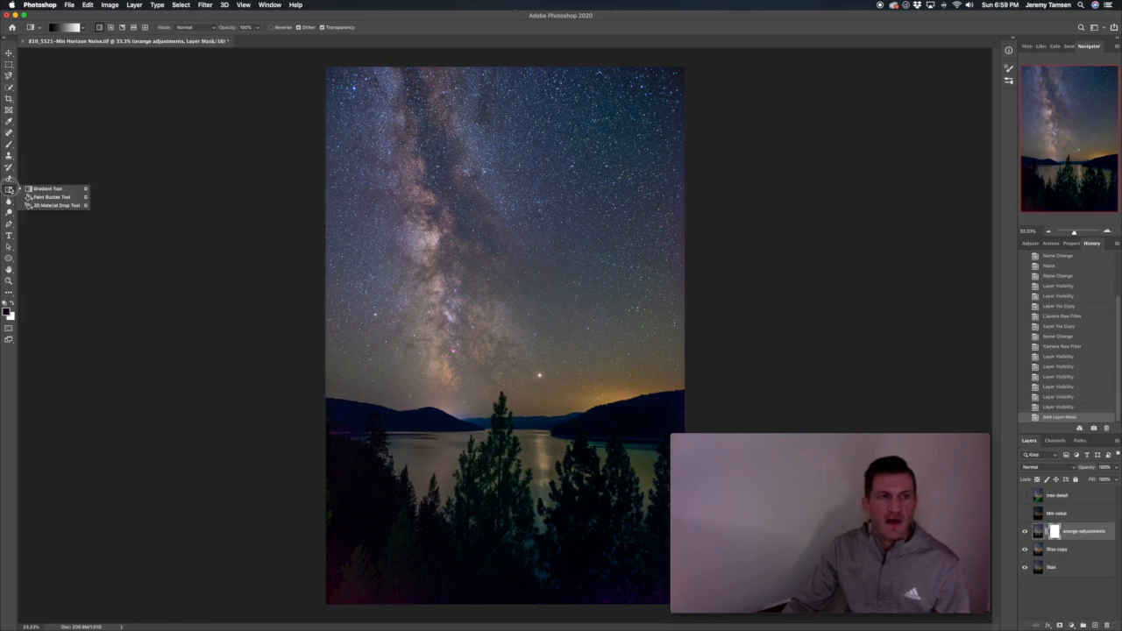
pyautogui.click(35, 198)
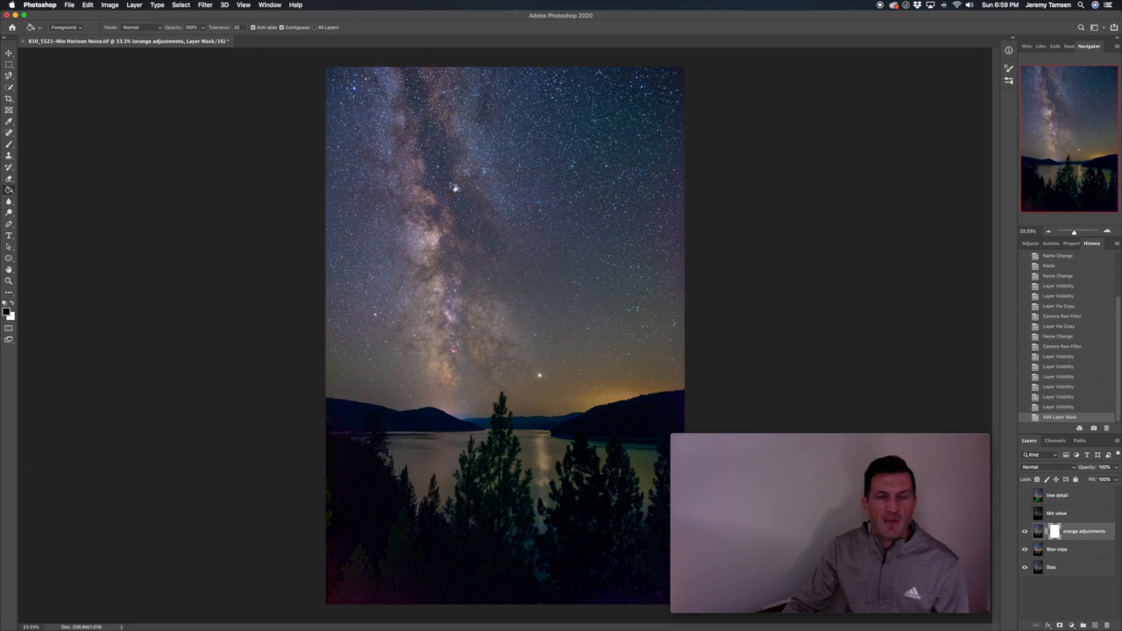
pyautogui.click(451, 205)
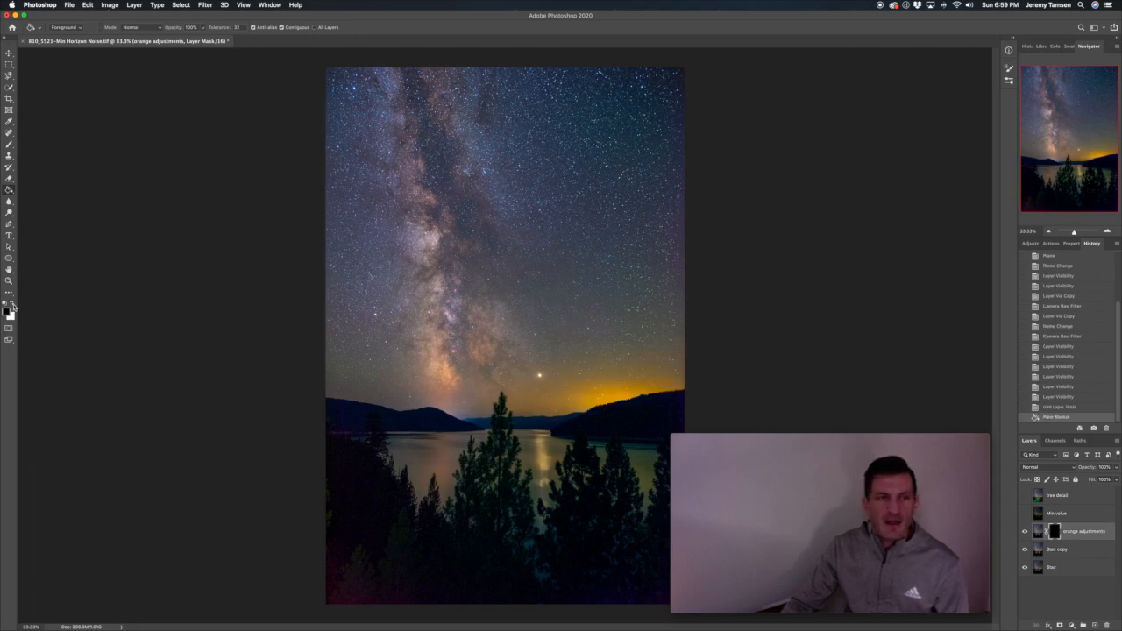
# Set up a large white brush about 2000 px wide with 50% opacity and 50% flow
pyautogui.press('b')
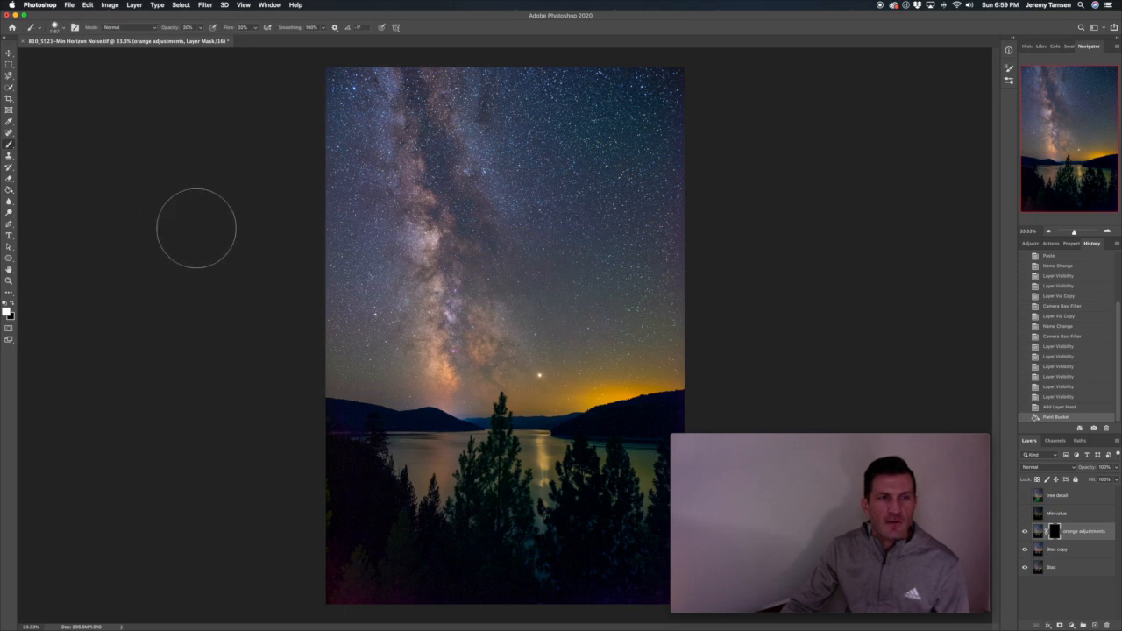
pyautogui.moveTo(593, 338)
pyautogui.mouseDown()
pyautogui.moveTo(583, 342)
pyautogui.moveTo(599, 330)
pyautogui.mouseUp()
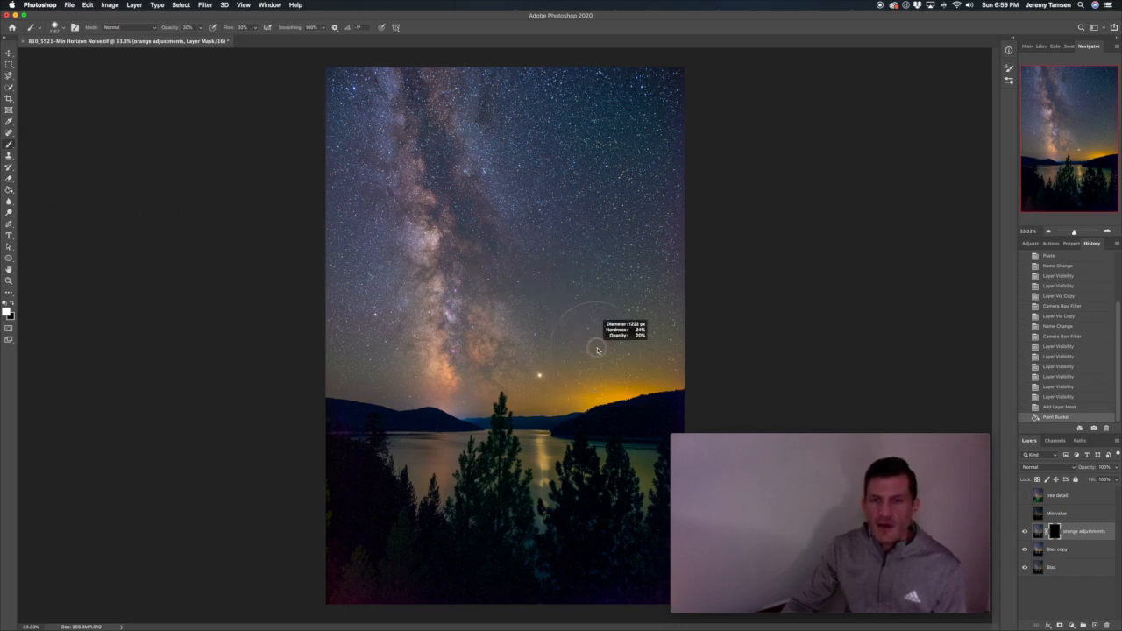
pyautogui.moveTo(593, 362)
pyautogui.mouseDown()
pyautogui.moveTo(591, 313)
pyautogui.moveTo(591, 344)
pyautogui.mouseUp()
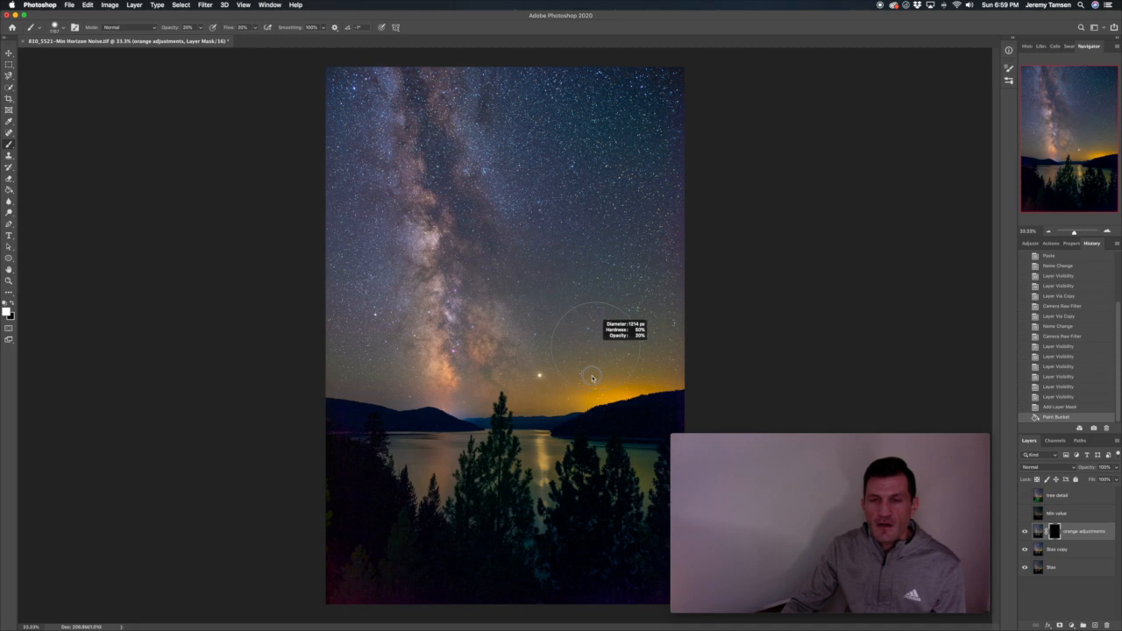
pyautogui.moveTo(598, 383)
pyautogui.mouseDown()
pyautogui.moveTo(617, 377)
pyautogui.moveTo(578, 373)
pyautogui.moveTo(614, 371)
pyautogui.moveTo(580, 366)
pyautogui.moveTo(591, 367)
pyautogui.moveTo(593, 282)
pyautogui.moveTo(624, 266)
pyautogui.mouseUp()
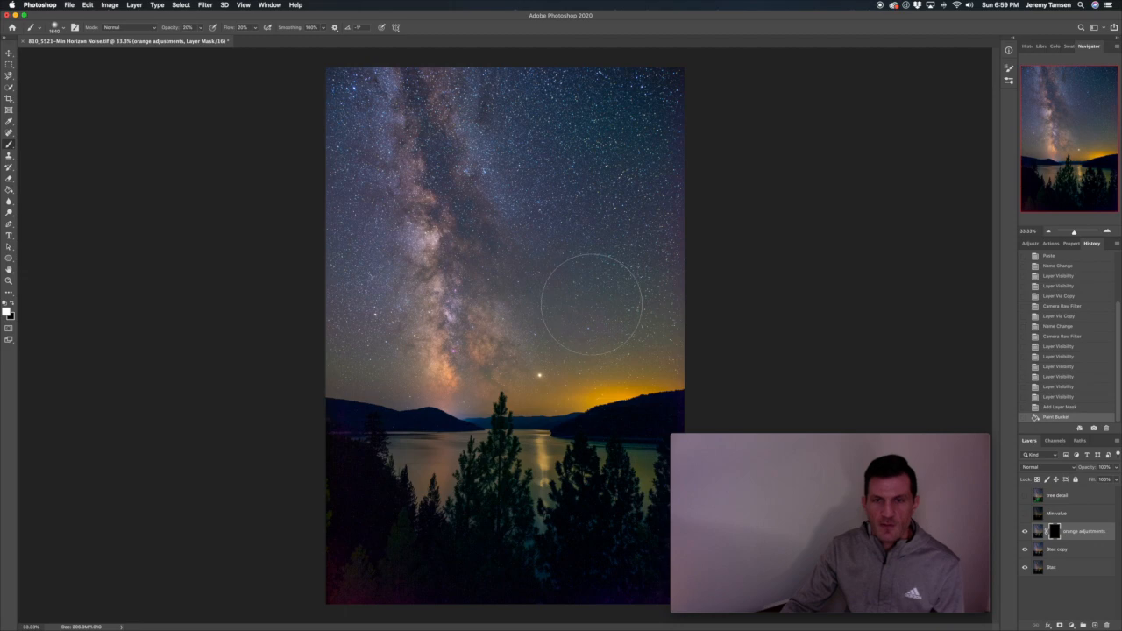
pyautogui.click(187, 28)
pyautogui.write('50')
pyautogui.press('Tab')
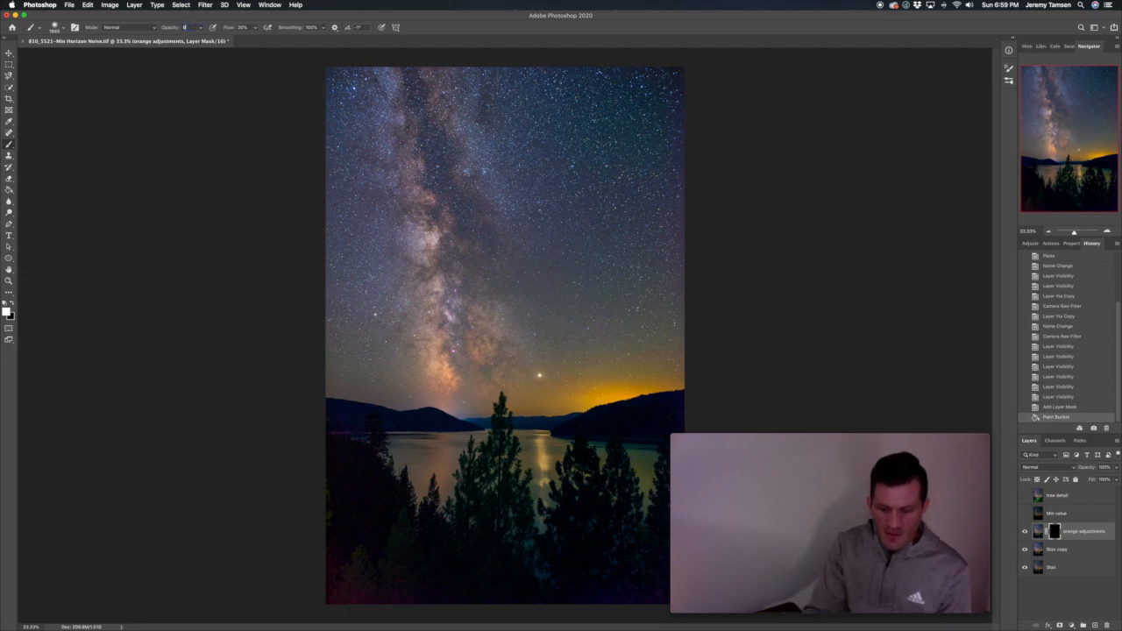
pyautogui.write('50')
pyautogui.press('Return')
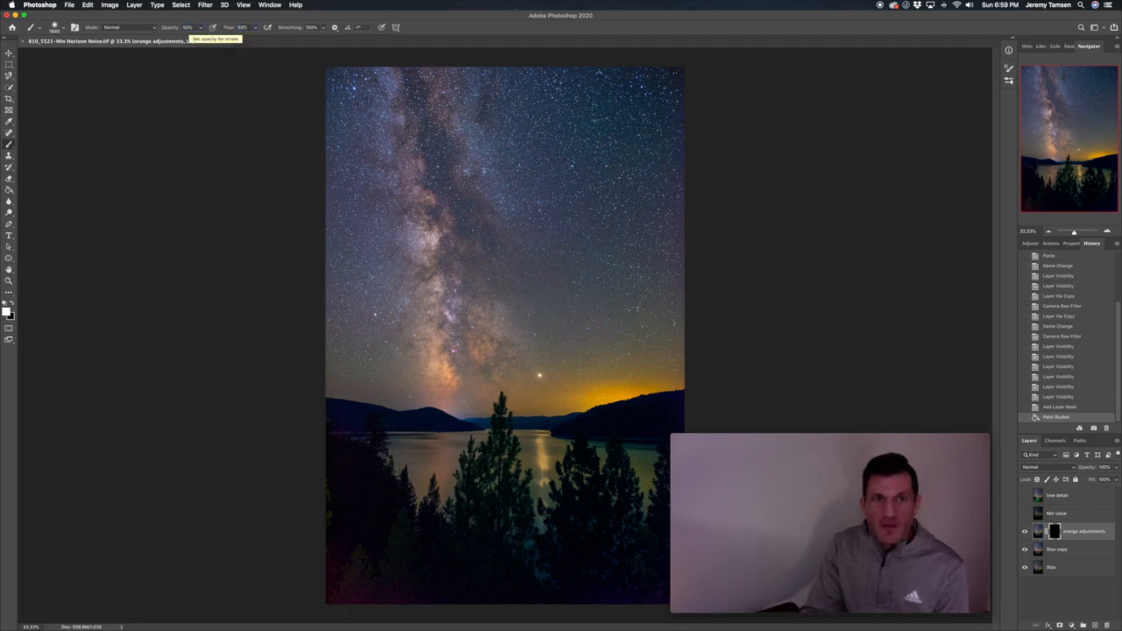
pyautogui.moveTo(582, 196); pyautogui.dragTo(601, 200)
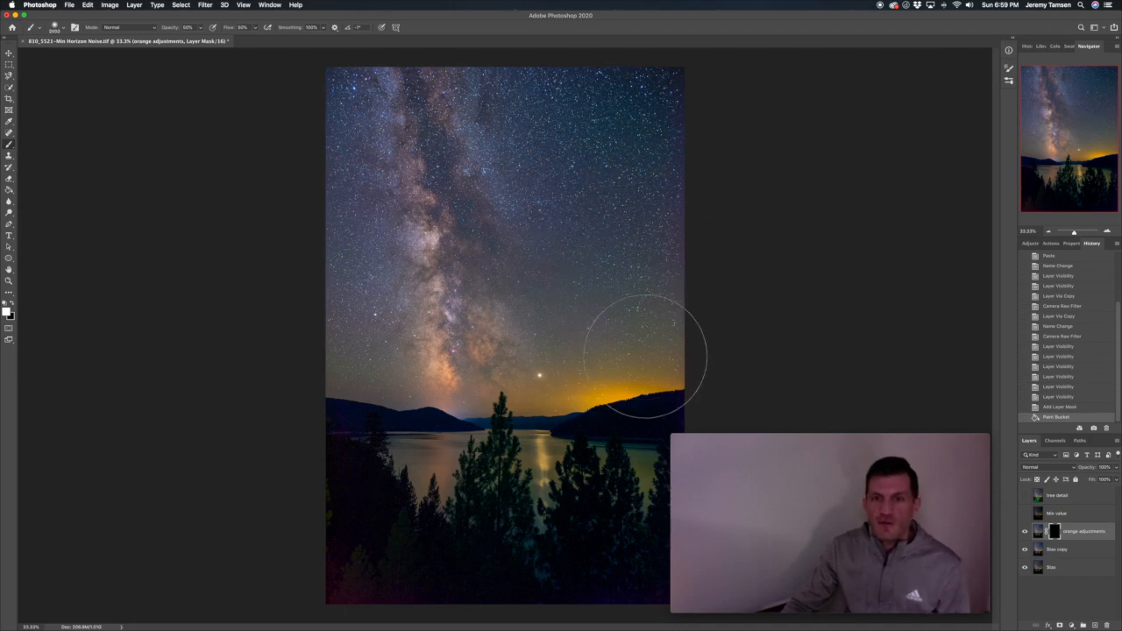
# Paint white on the mask over the orange glow above the horizon to reveal the toned-down color there
pyautogui.moveTo(626, 366)
pyautogui.mouseDown()
pyautogui.moveTo(568, 376)
pyautogui.moveTo(686, 358)
pyautogui.moveTo(596, 367)
pyautogui.mouseUp()
pyautogui.moveTo(673, 361)
pyautogui.mouseDown()
pyautogui.moveTo(627, 380)
pyautogui.moveTo(590, 371)
pyautogui.moveTo(658, 358)
pyautogui.moveTo(588, 365)
pyautogui.moveTo(675, 359)
pyautogui.moveTo(639, 338)
pyautogui.moveTo(613, 351)
pyautogui.moveTo(605, 377)
pyautogui.moveTo(698, 340)
pyautogui.mouseUp()
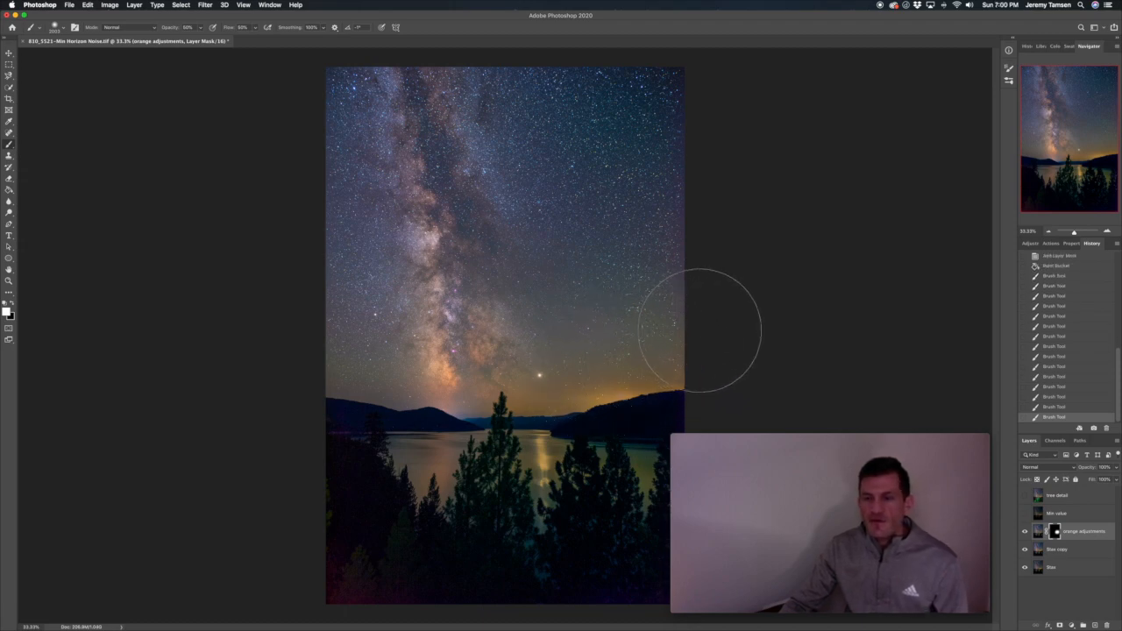
pyautogui.moveTo(616, 322)
pyautogui.mouseDown()
pyautogui.moveTo(688, 318)
pyautogui.moveTo(724, 285)
pyautogui.mouseUp()
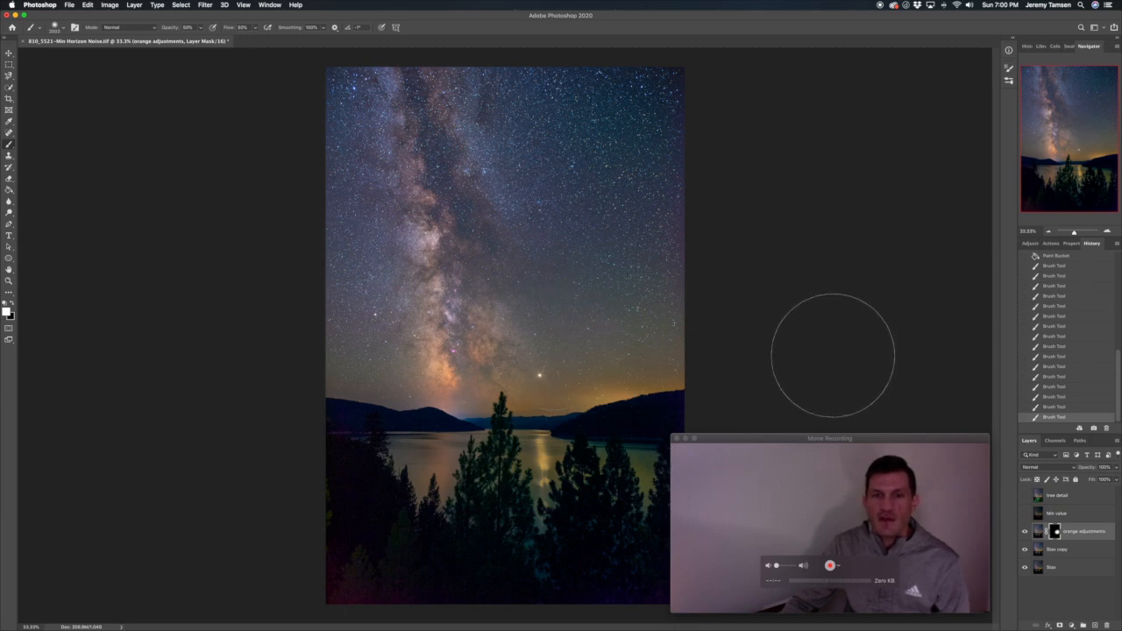
# Check the masked orange adjustments layer by switching its visibility off and on, leaving it shown
pyautogui.click(1025, 532)
pyautogui.click(1026, 532)
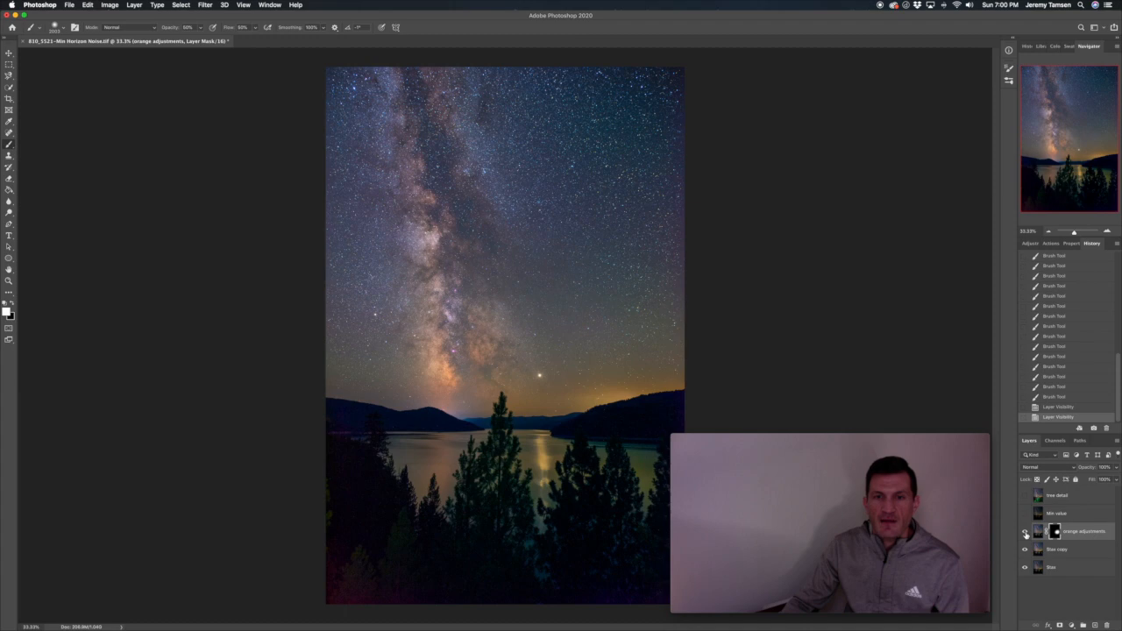
pyautogui.click(1025, 532)
pyautogui.click(1025, 532)
pyautogui.click(1025, 532)
pyautogui.click(1026, 532)
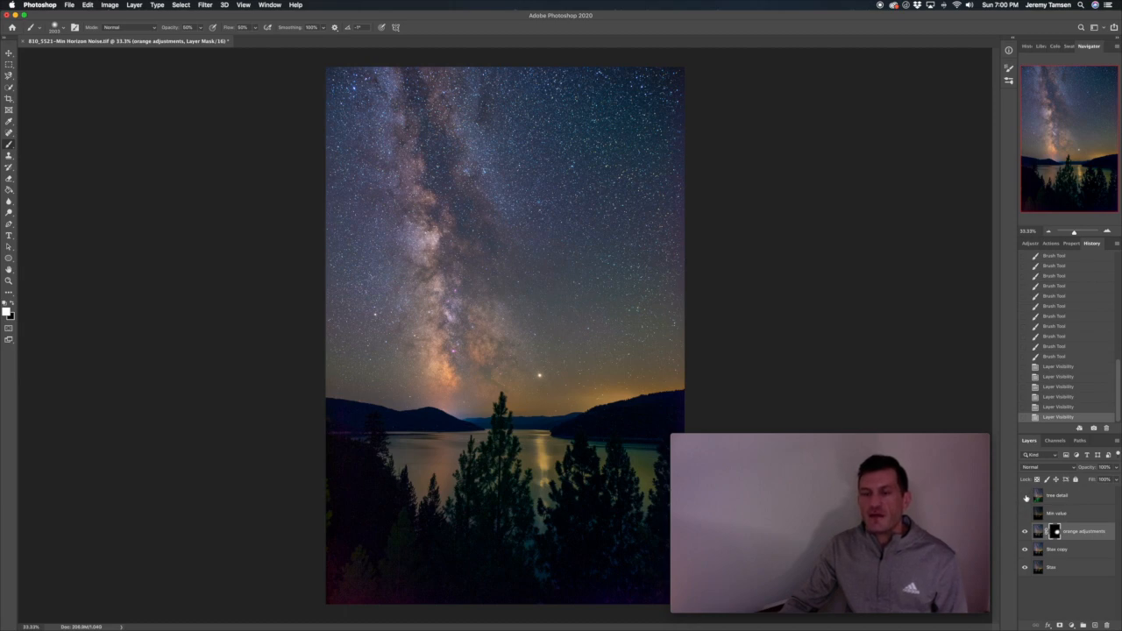
# Switch the tree detail layer's visibility on and off to compare it with the edited image, leaving it shown
pyautogui.click(1025, 496)
pyautogui.click(1026, 496)
pyautogui.click(1025, 496)
pyautogui.click(1026, 496)
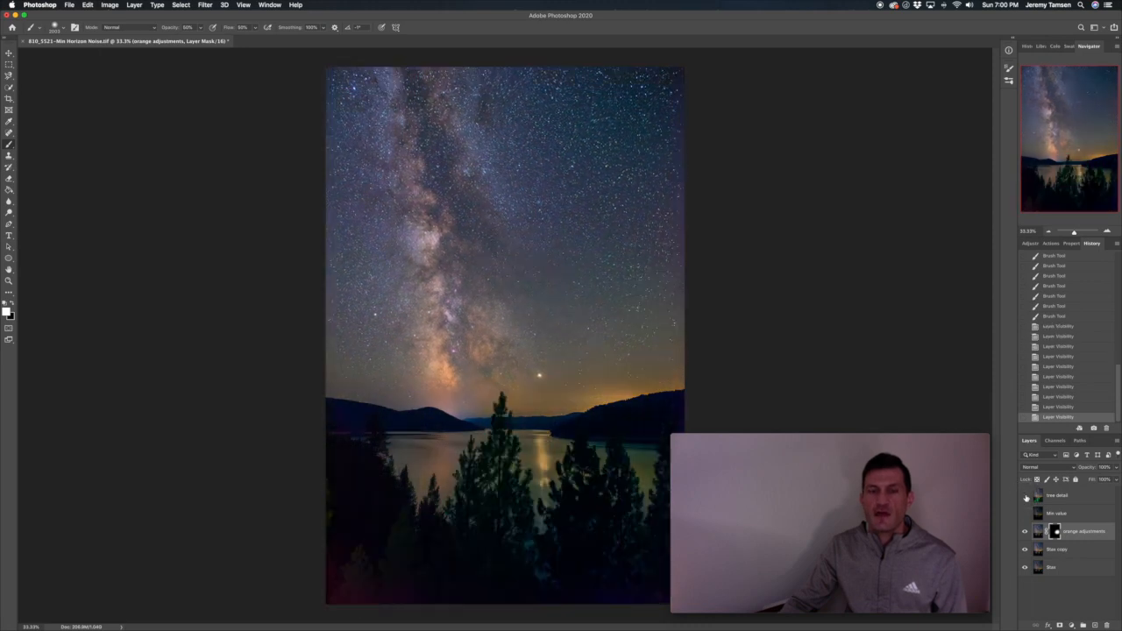
pyautogui.click(1026, 496)
pyautogui.click(1025, 496)
pyautogui.click(1025, 496)
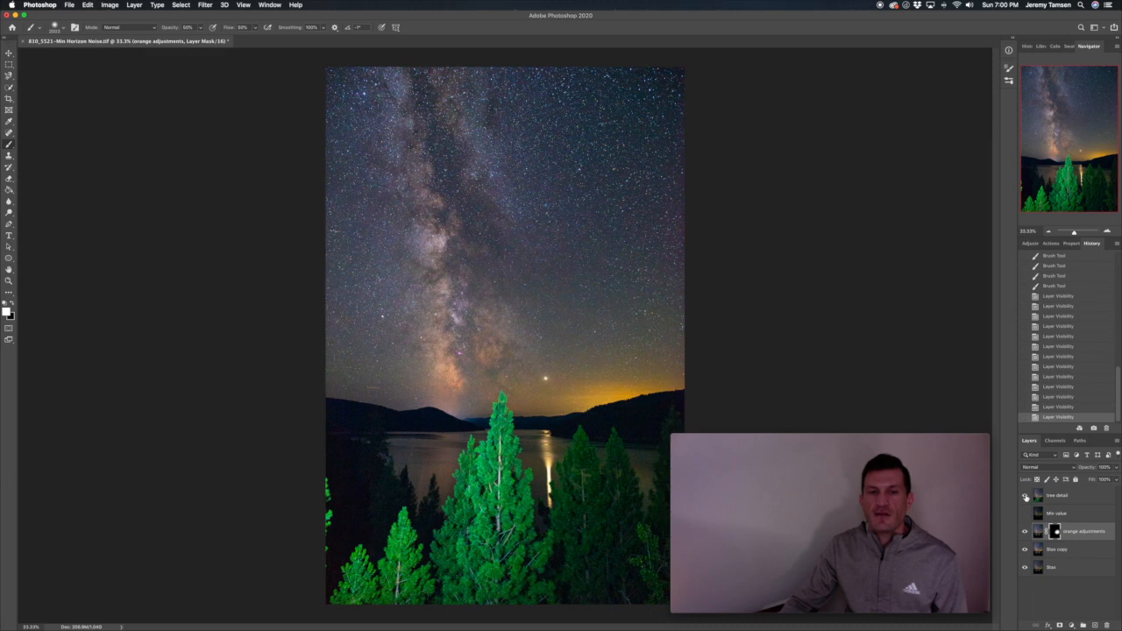
# Examine the lit trees of the tree detail layer at 100%, from the treetops down to the lower image edge
pyautogui.press('super+equal')
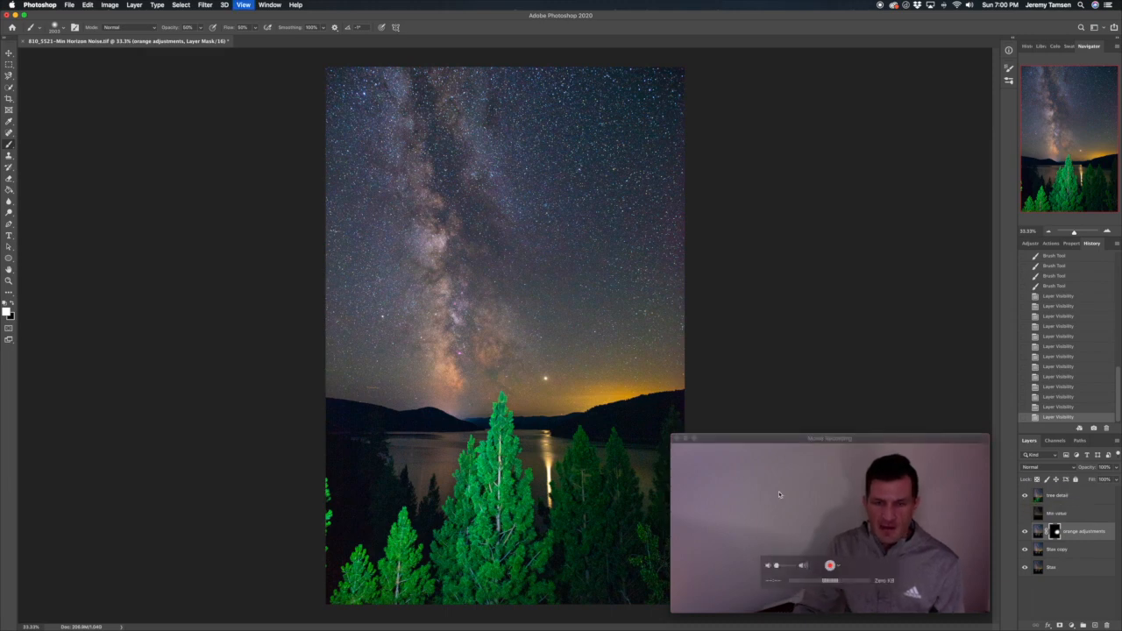
pyautogui.press('super+equal')
pyautogui.press('super+equal')
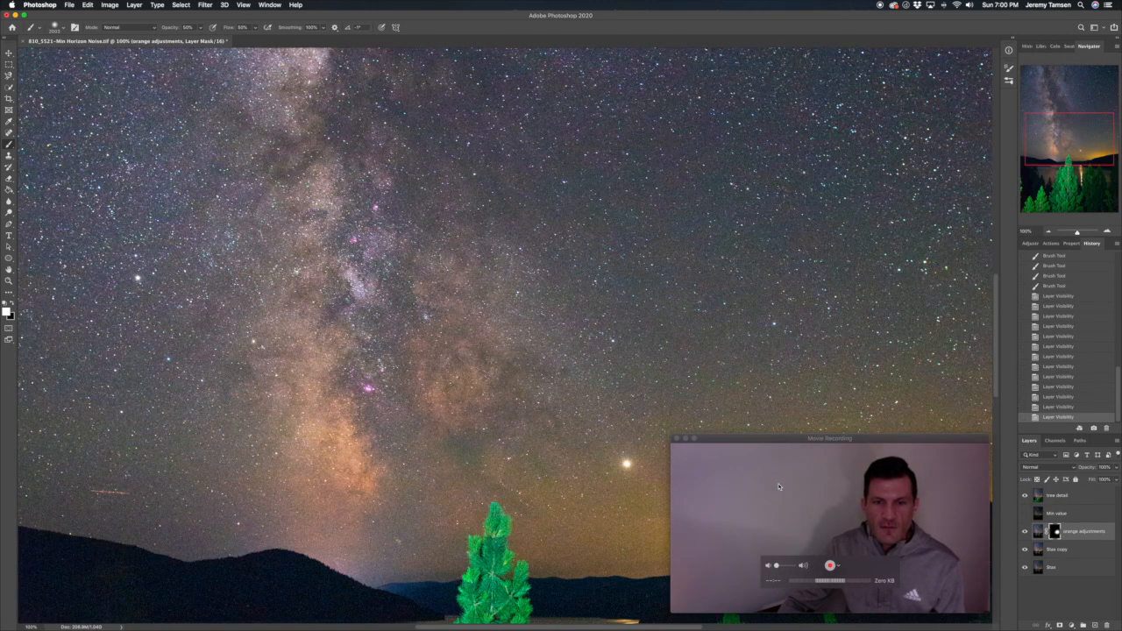
pyautogui.scroll(-1, 505, 335)
pyautogui.scroll(-10, 500, 398)
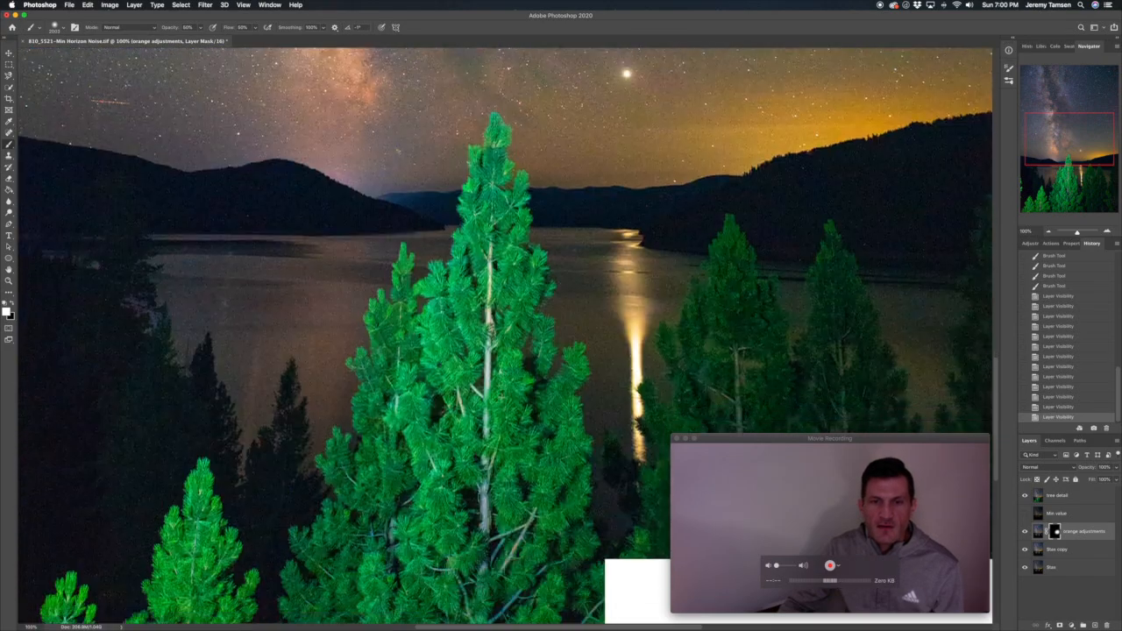
pyautogui.scroll(-6, 385, 379)
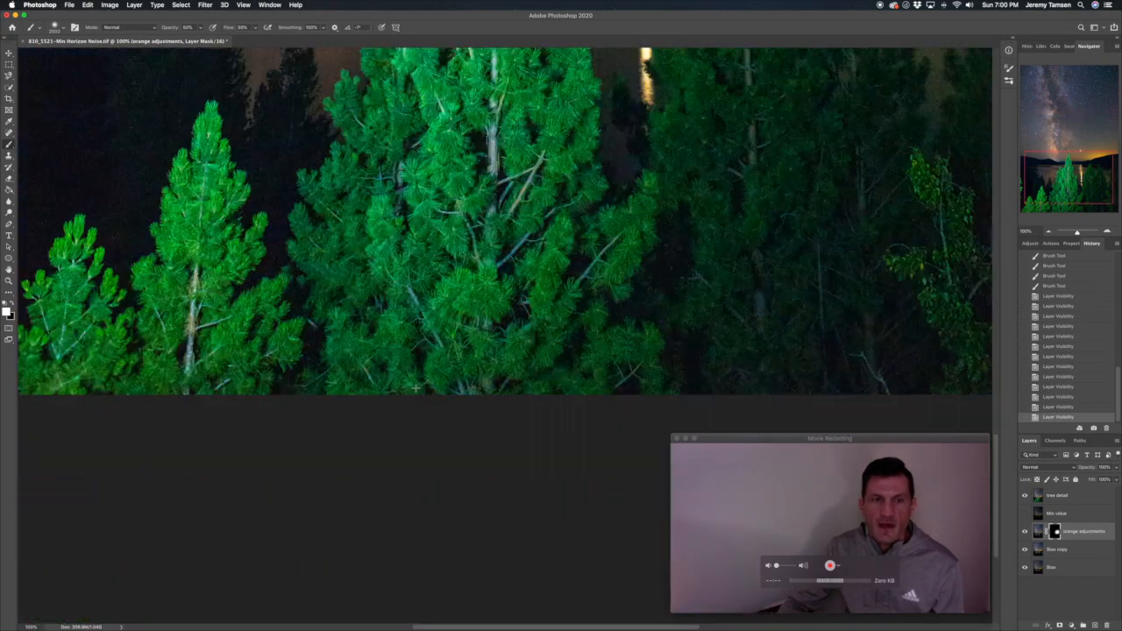
# Select the tree detail layer and open it in the Camera Raw filter
pyautogui.scroll(4, 386, 379)
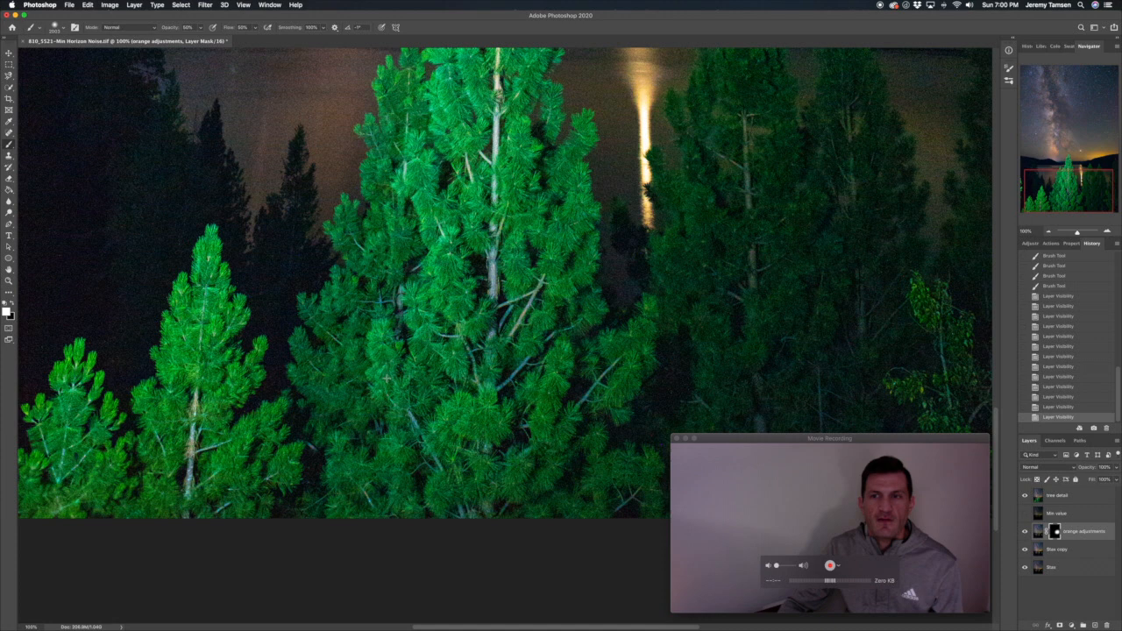
pyautogui.scroll(2, 386, 379)
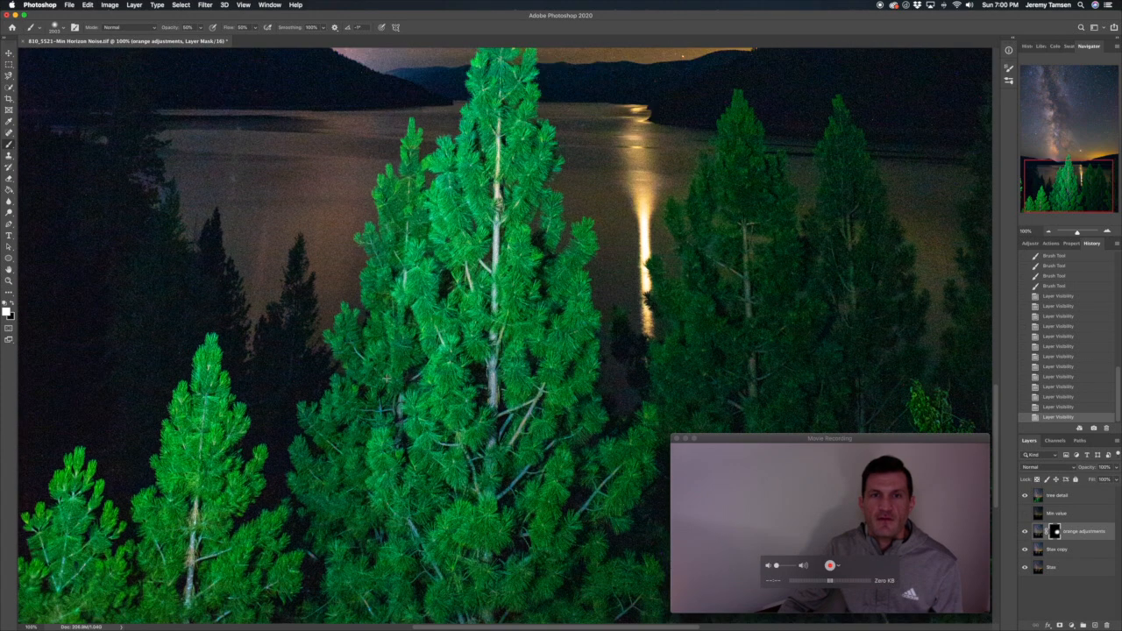
pyautogui.scroll(1, 385, 379)
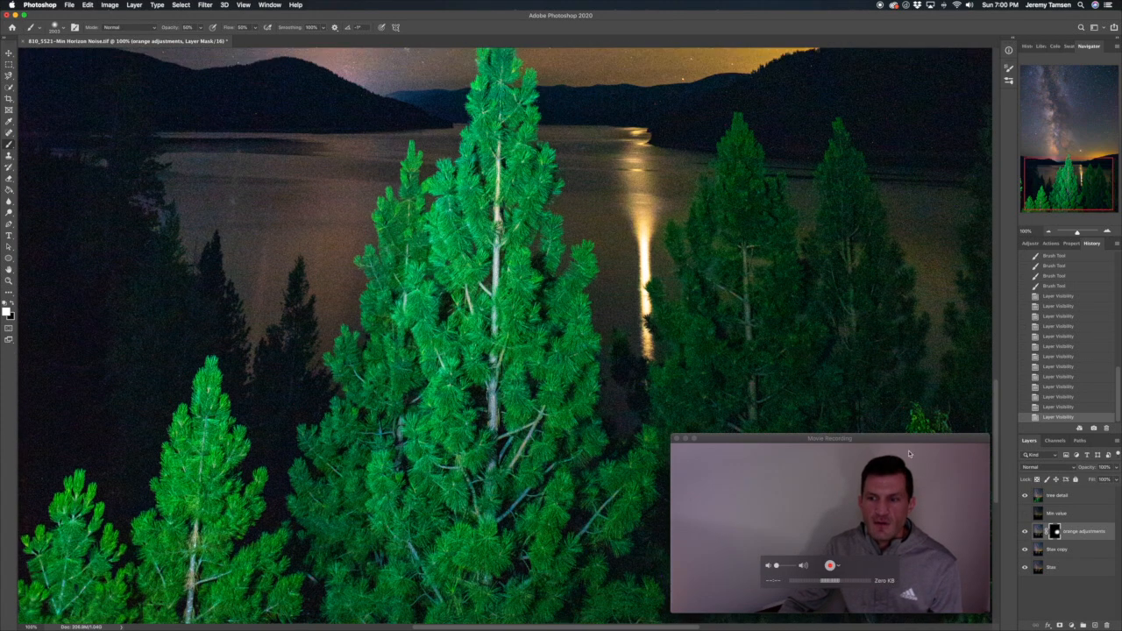
pyautogui.click(1058, 496)
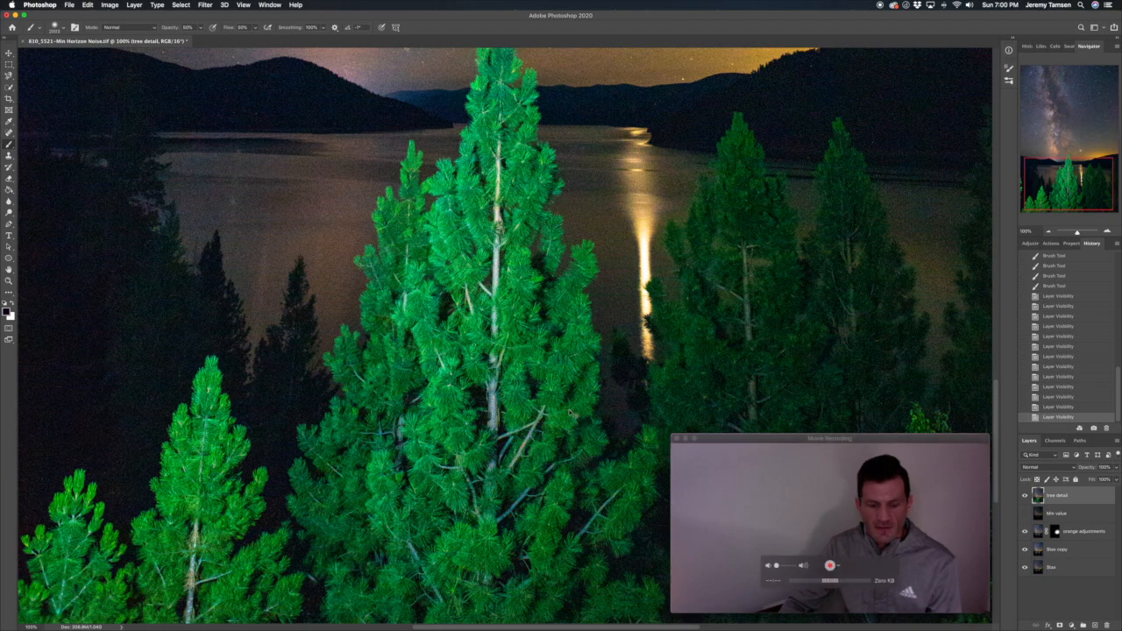
pyautogui.press('shift+super+a')
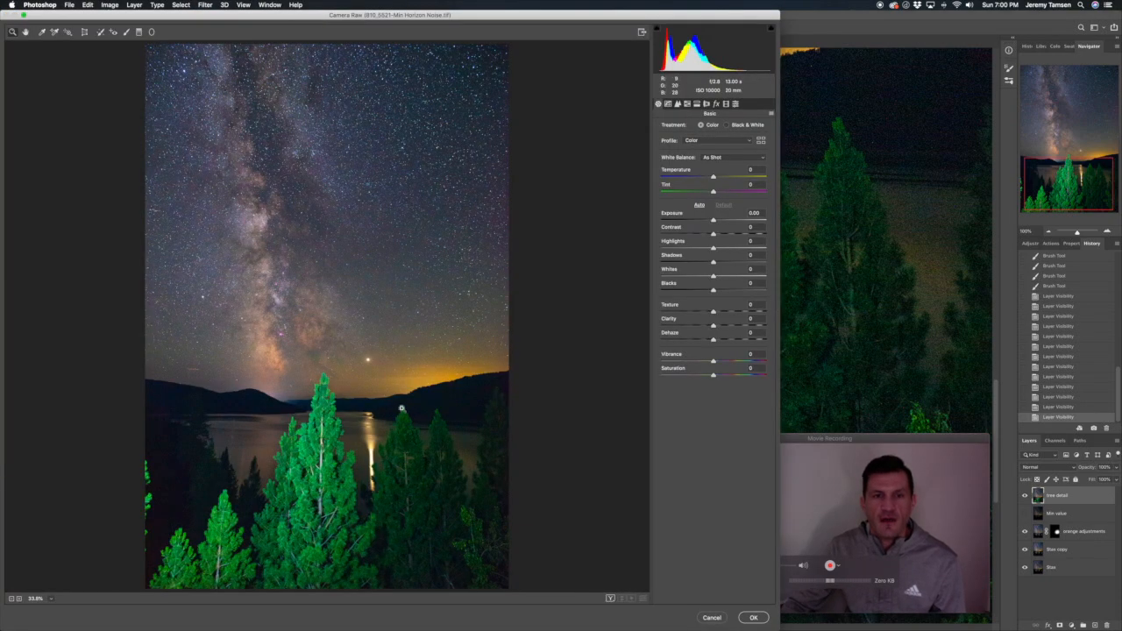
# Apply noise reduction to the tree detail layer with Luminance 20 and Color 34, judging it on the lit central tree
pyautogui.moveTo(321, 441); pyautogui.dragTo(392, 386)
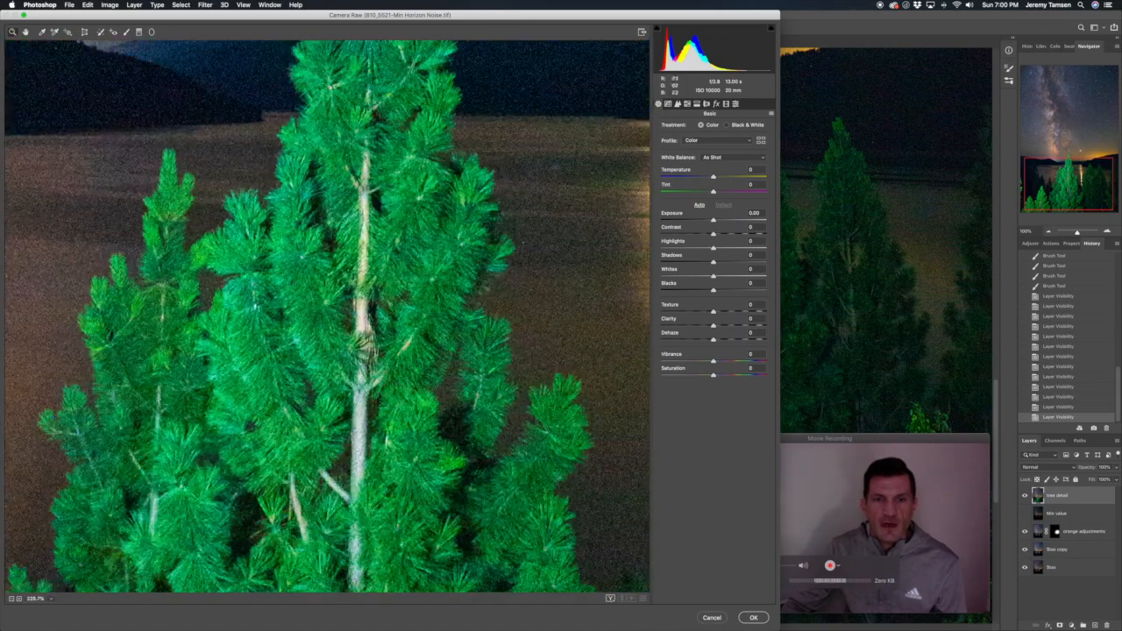
pyautogui.click(677, 104)
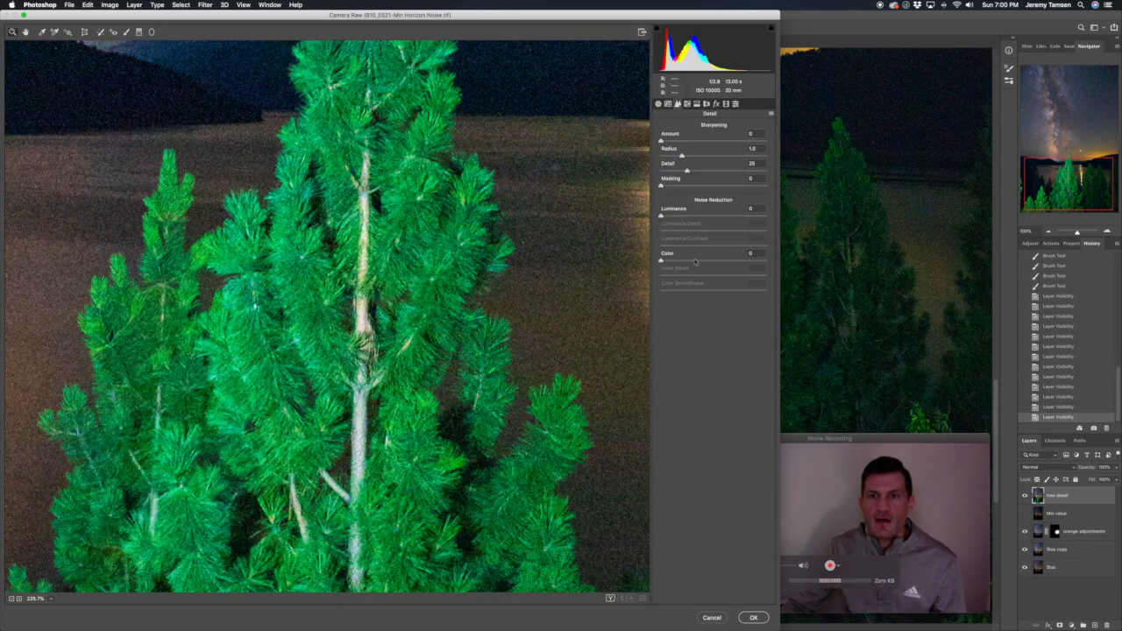
pyautogui.moveTo(666, 216); pyautogui.dragTo(655, 248)
pyautogui.click(687, 261)
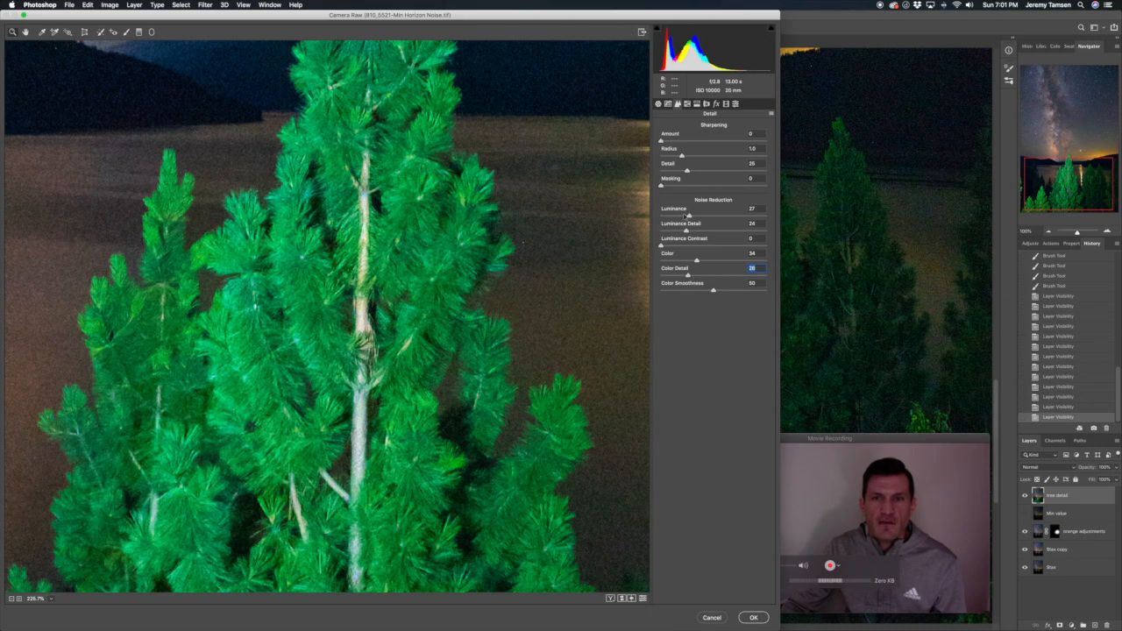
pyautogui.scroll(-5, 523, 260)
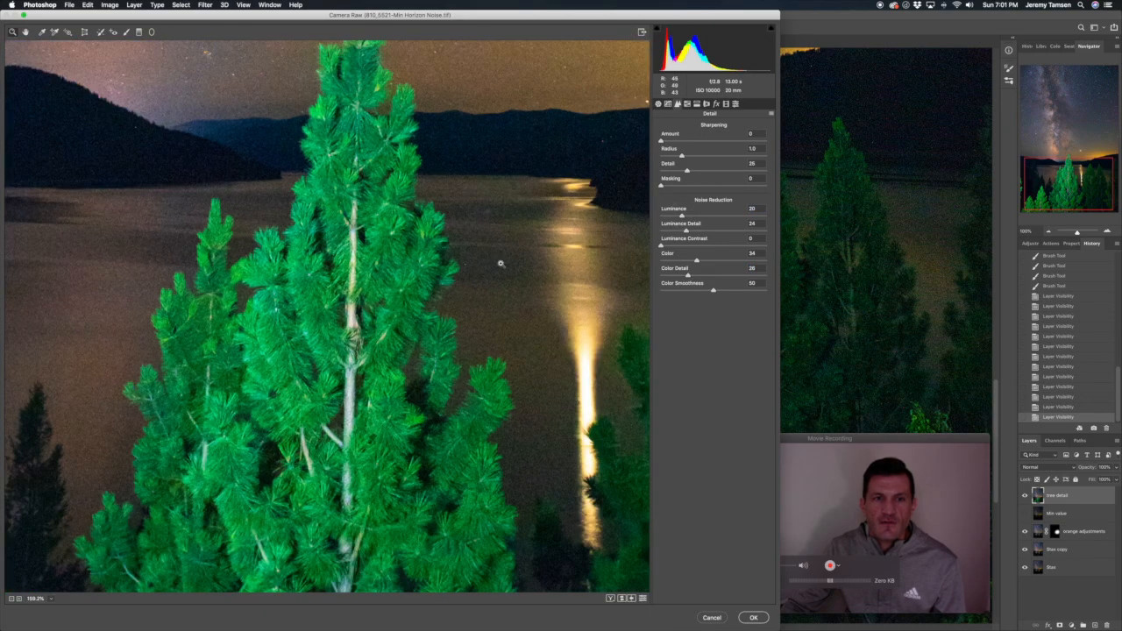
pyautogui.scroll(-3, 451, 270)
pyautogui.scroll(-4, 455, 328)
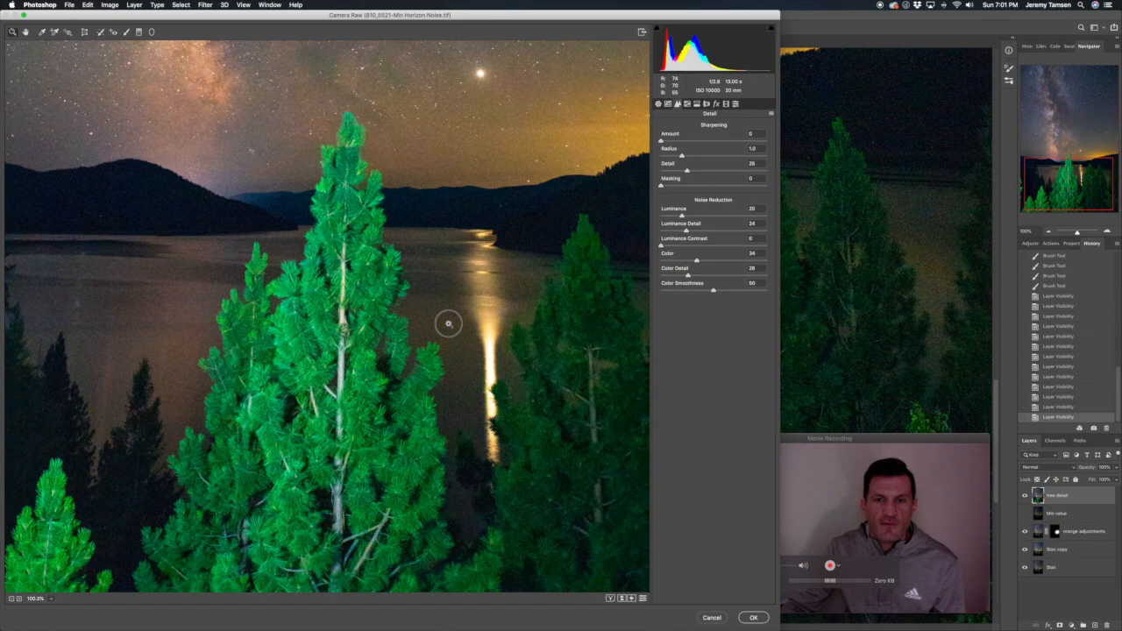
pyautogui.scroll(-1, 439, 322)
pyautogui.scroll(-1, 437, 321)
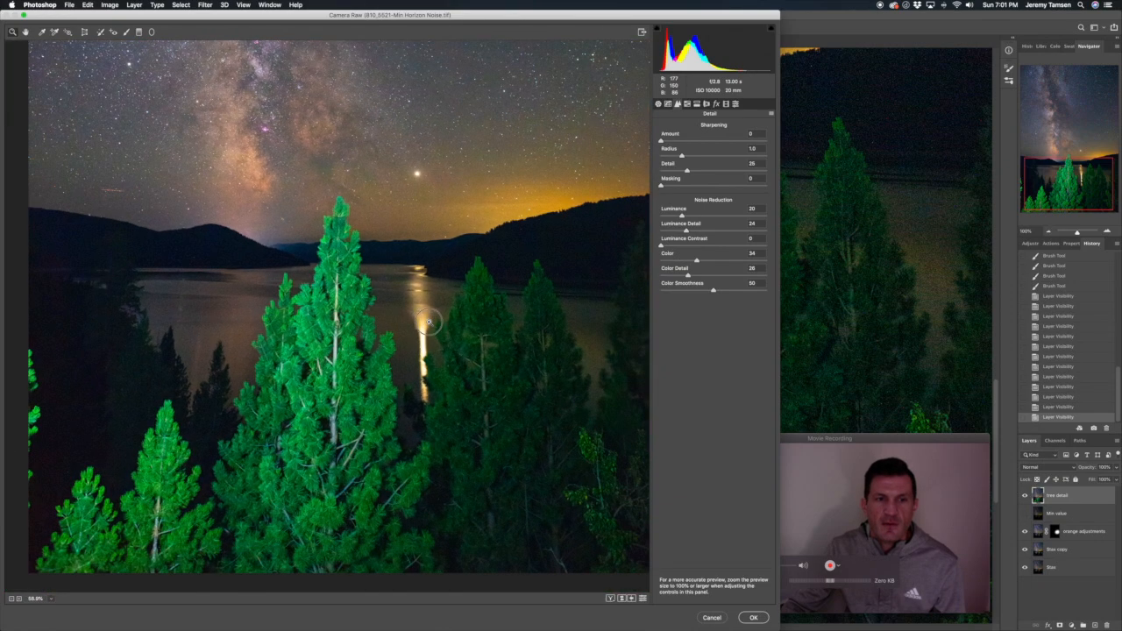
pyautogui.click(755, 619)
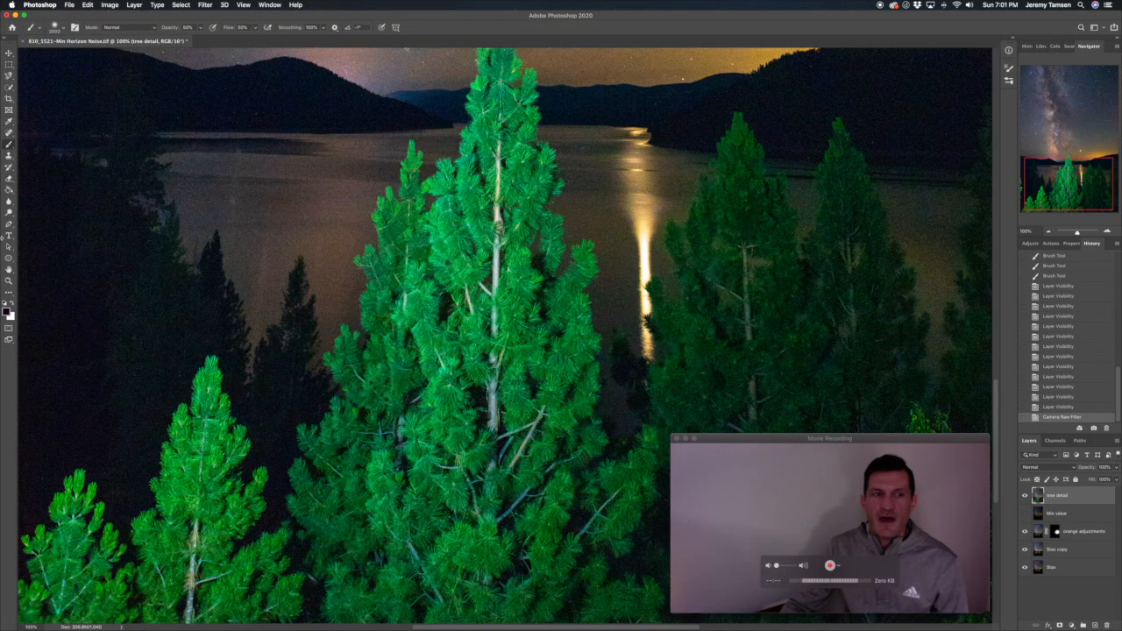
# Add a layer mask to the tree detail layer and fill it with black to hide the lit trees
pyautogui.click(10, 190)
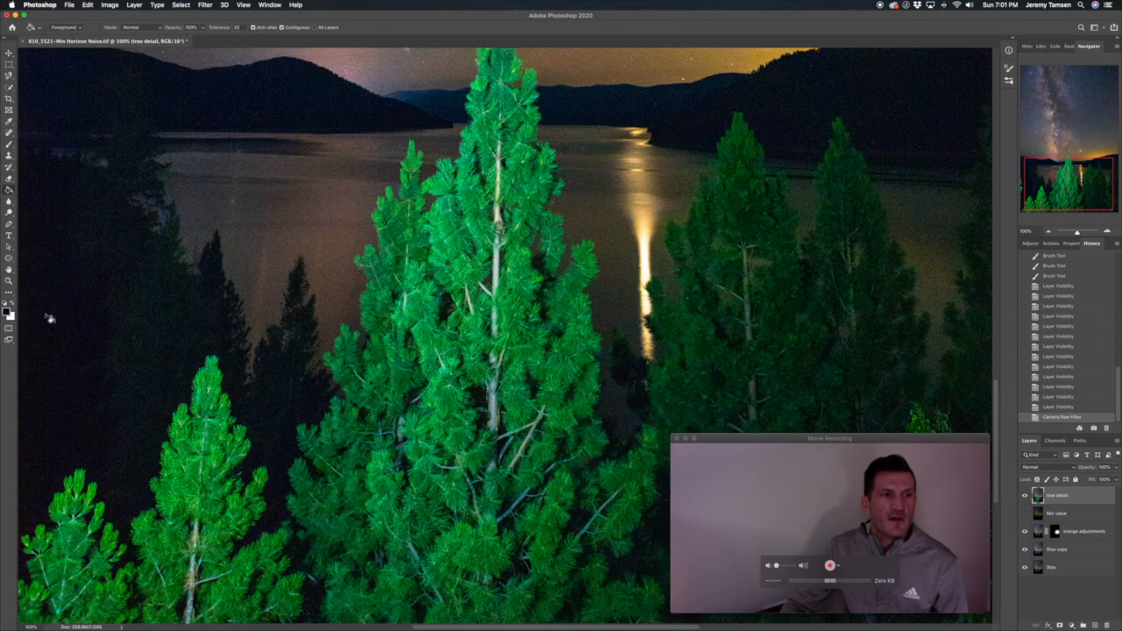
pyautogui.click(1059, 625)
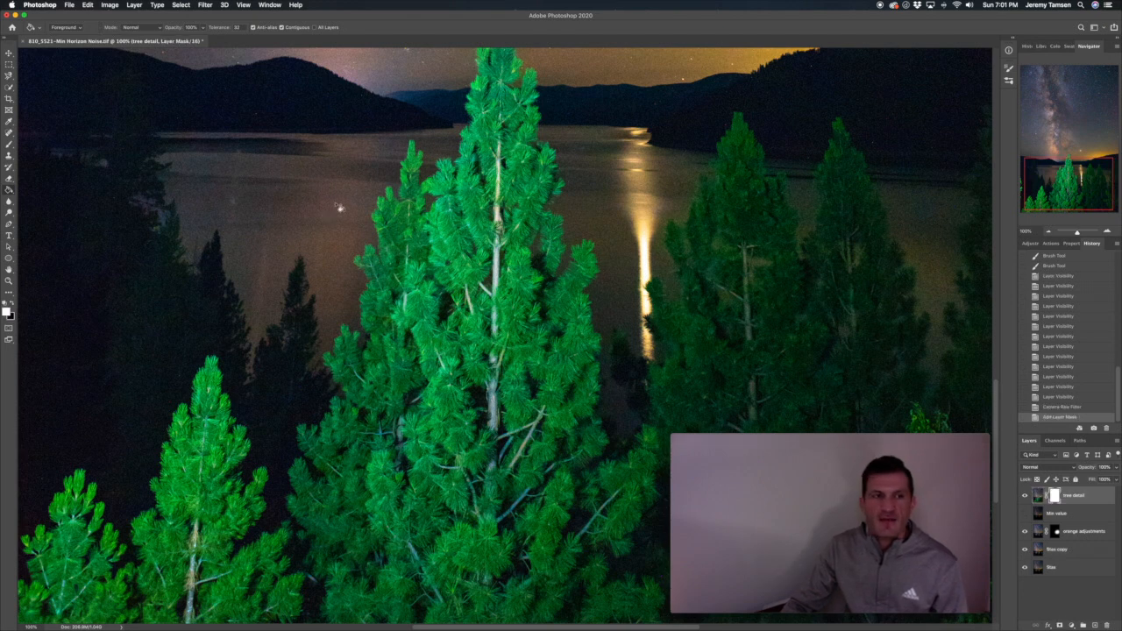
pyautogui.click(236, 195)
# Set up a smaller white brush with 20% opacity and 20% flow for painting on the mask
pyautogui.press('b')
pyautogui.click(13, 304)
pyautogui.moveTo(420, 247); pyautogui.dragTo(55, 246)
pyautogui.moveTo(417, 286)
pyautogui.mouseDown()
pyautogui.moveTo(342, 287)
pyautogui.moveTo(363, 263)
pyautogui.mouseUp()
pyautogui.write('20')
pyautogui.press('Tab')
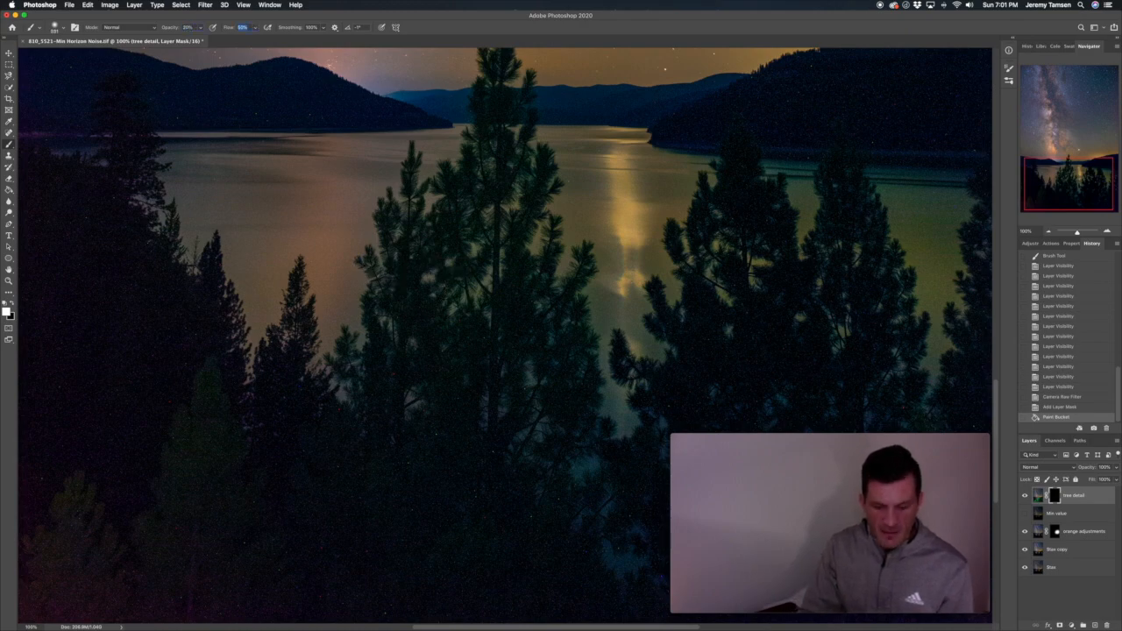
pyautogui.write('20')
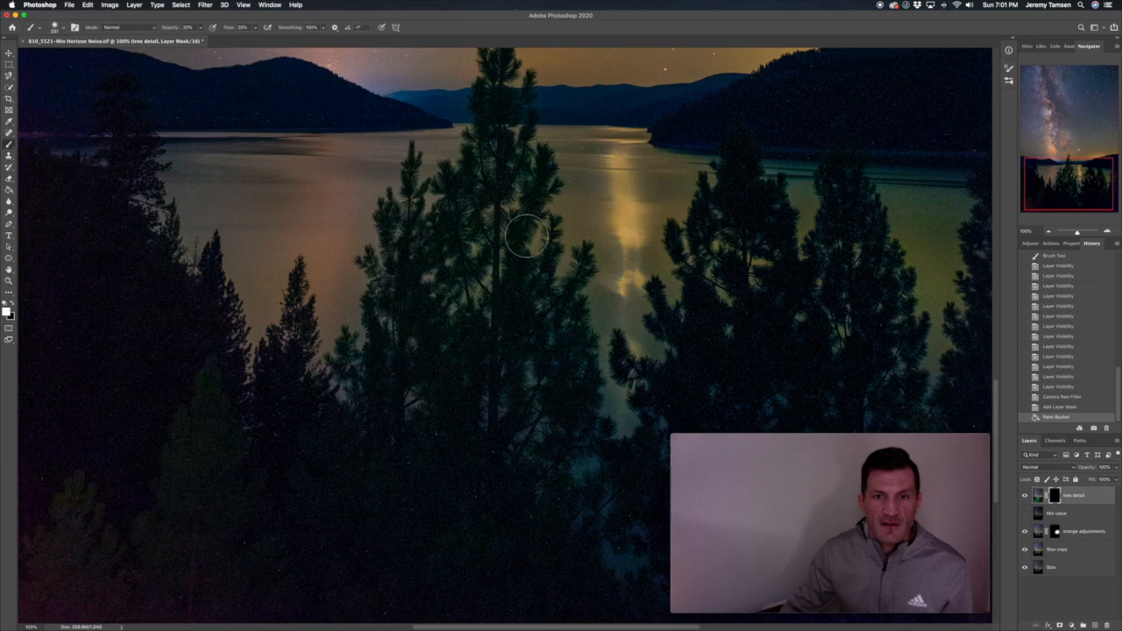
# Paint white on the tree detail mask over the upper part of the central tree to reveal its lit foliage
pyautogui.scroll(6, 509, 263)
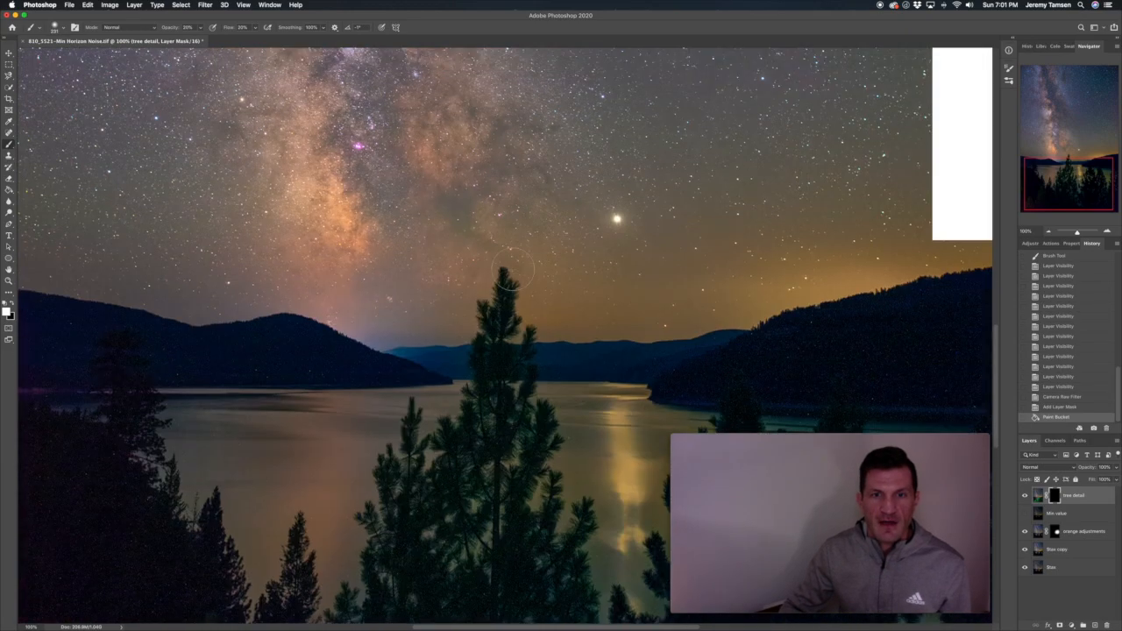
pyautogui.scroll(5, 513, 263)
pyautogui.scroll(-3, 513, 263)
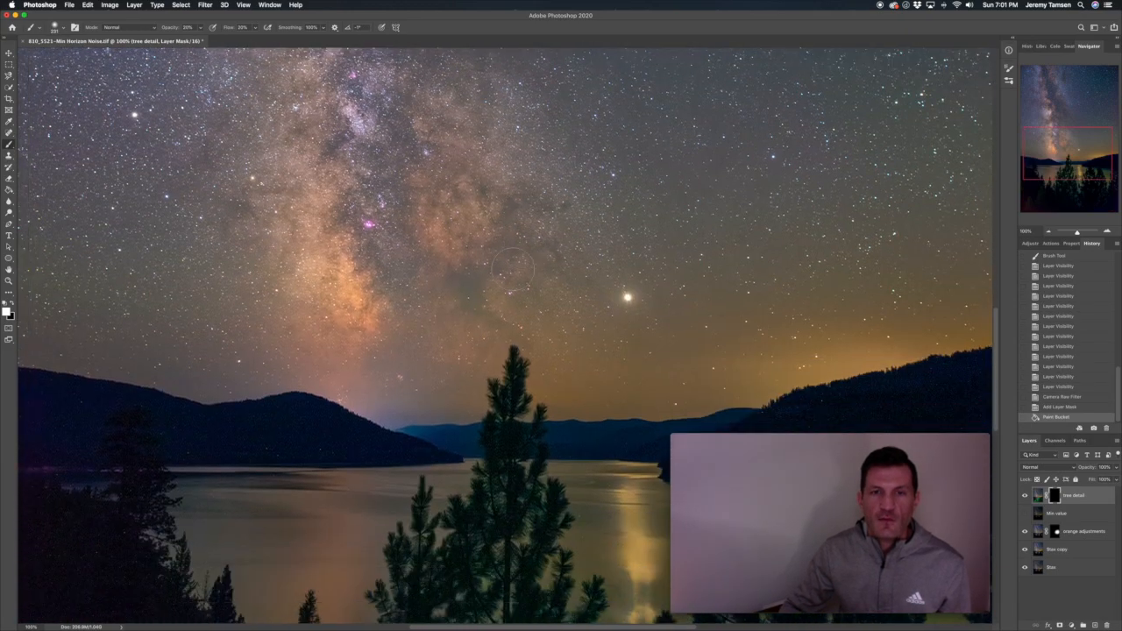
pyautogui.scroll(-4, 512, 269)
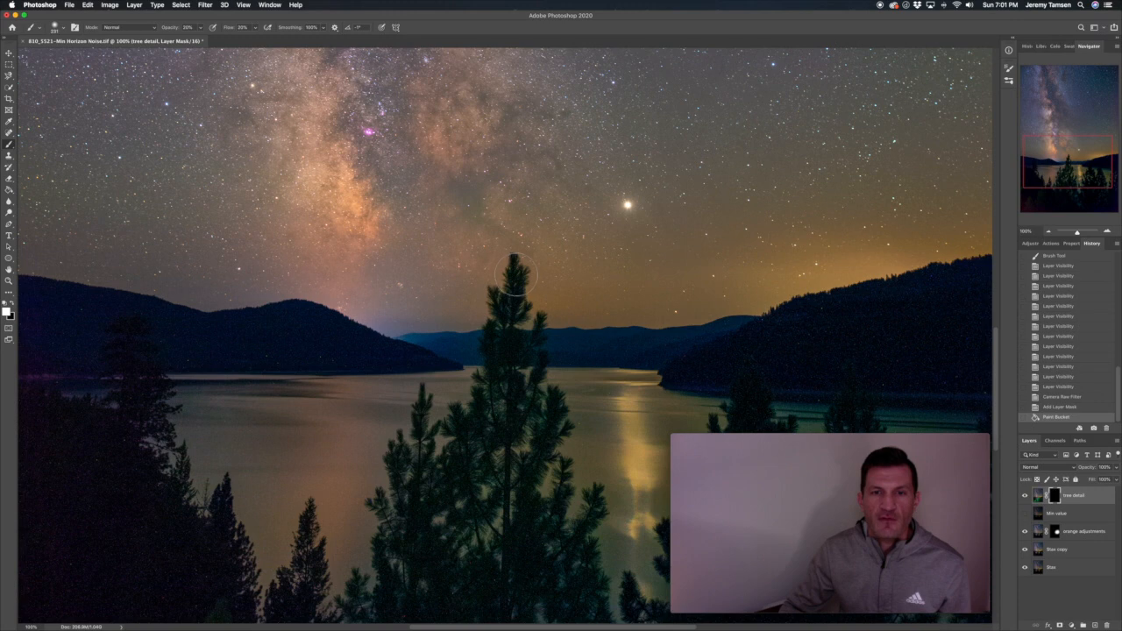
pyautogui.moveTo(512, 280)
pyautogui.mouseDown()
pyautogui.moveTo(516, 334)
pyautogui.moveTo(509, 349)
pyautogui.moveTo(494, 344)
pyautogui.moveTo(505, 386)
pyautogui.mouseUp()
pyautogui.moveTo(494, 343); pyautogui.dragTo(509, 380)
pyautogui.moveTo(525, 333); pyautogui.dragTo(515, 441)
pyautogui.moveTo(506, 341)
pyautogui.mouseDown()
pyautogui.moveTo(512, 272)
pyautogui.moveTo(493, 467)
pyautogui.moveTo(502, 373)
pyautogui.moveTo(478, 432)
pyautogui.moveTo(485, 383)
pyautogui.moveTo(470, 445)
pyautogui.moveTo(432, 436)
pyautogui.moveTo(420, 398)
pyautogui.moveTo(423, 460)
pyautogui.moveTo(420, 451)
pyautogui.moveTo(463, 541)
pyautogui.moveTo(522, 426)
pyautogui.moveTo(532, 331)
pyautogui.moveTo(549, 422)
pyautogui.moveTo(535, 406)
pyautogui.moveTo(538, 323)
pyautogui.moveTo(555, 436)
pyautogui.moveTo(543, 339)
pyautogui.mouseUp()
pyautogui.moveTo(517, 295); pyautogui.dragTo(515, 269)
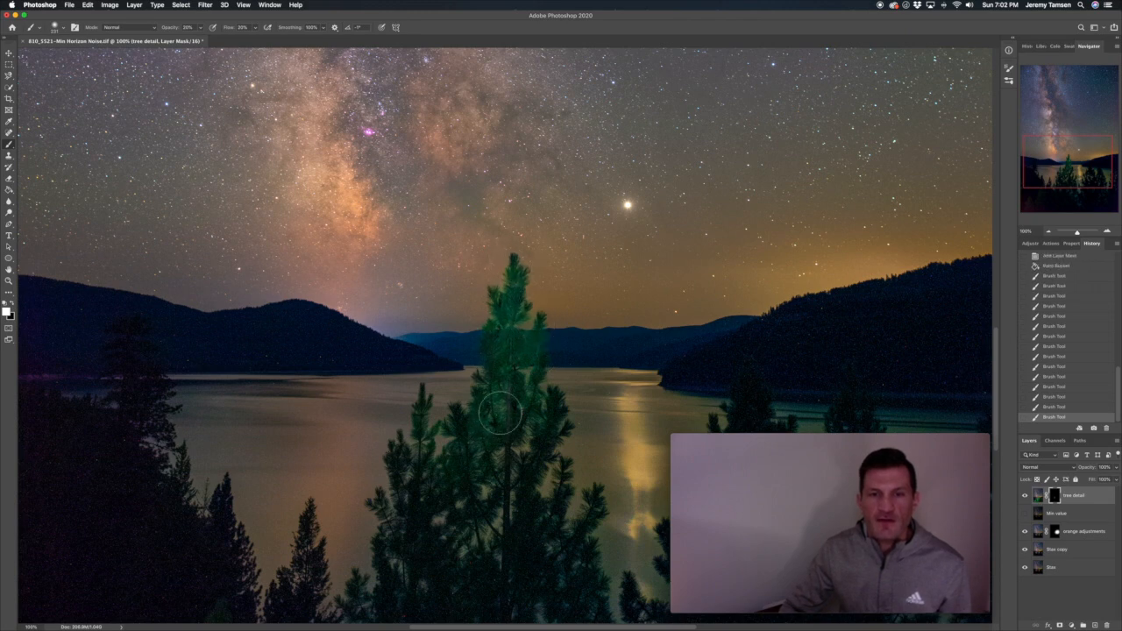
# Continue painting white on the mask down the central tree and over the surrounding foreground trees
pyautogui.press('super+minus')
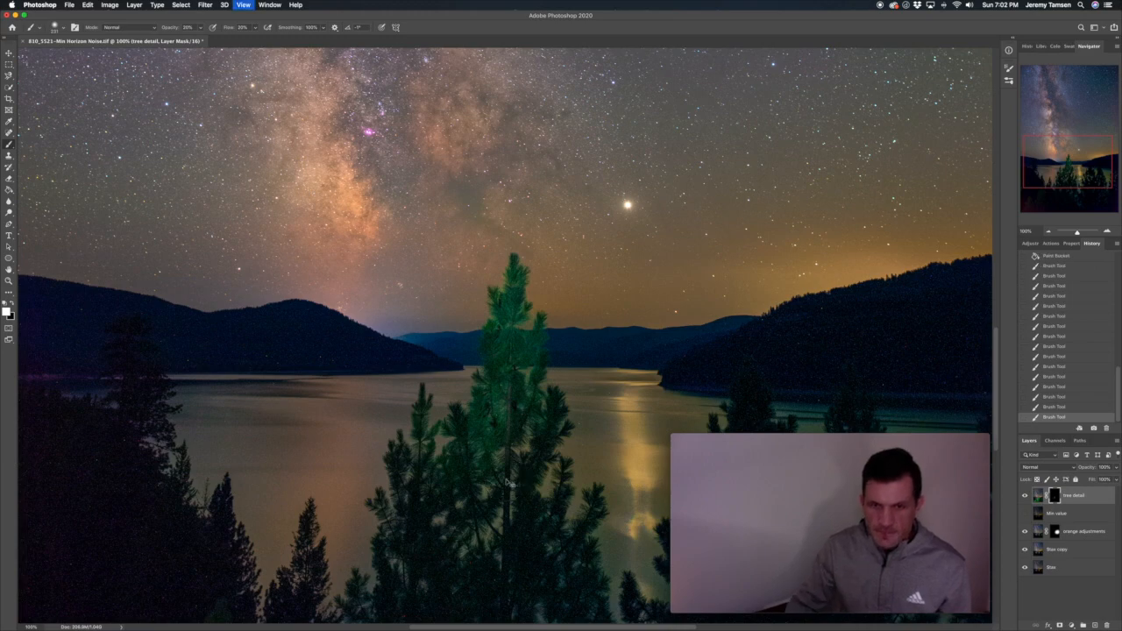
pyautogui.press('super+minus')
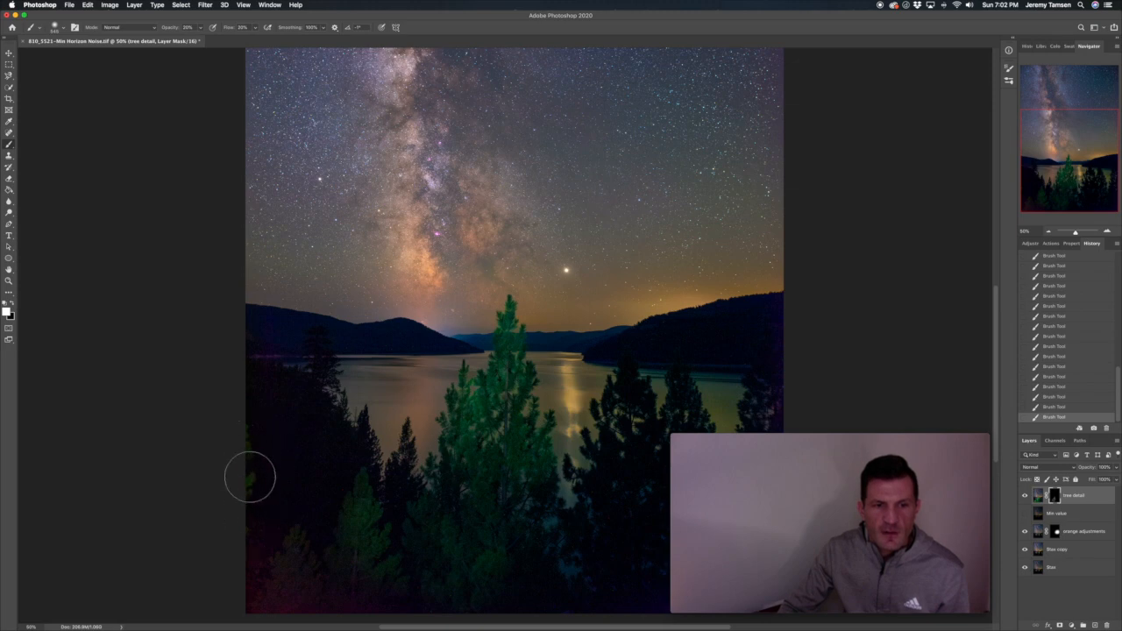
pyautogui.moveTo(292, 589)
pyautogui.mouseDown()
pyautogui.moveTo(301, 575)
pyautogui.moveTo(438, 543)
pyautogui.moveTo(357, 617)
pyautogui.mouseUp()
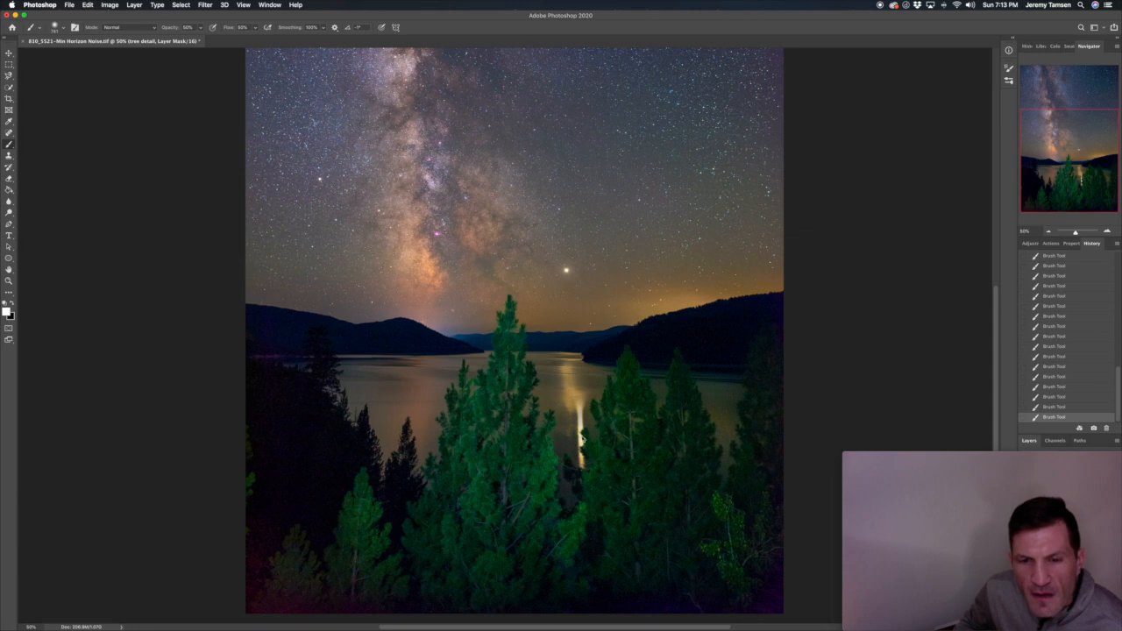
# Rework the mask over the bright light reflection on the lake, hiding it with black and bringing it back with white
pyautogui.moveTo(582, 433); pyautogui.dragTo(523, 437)
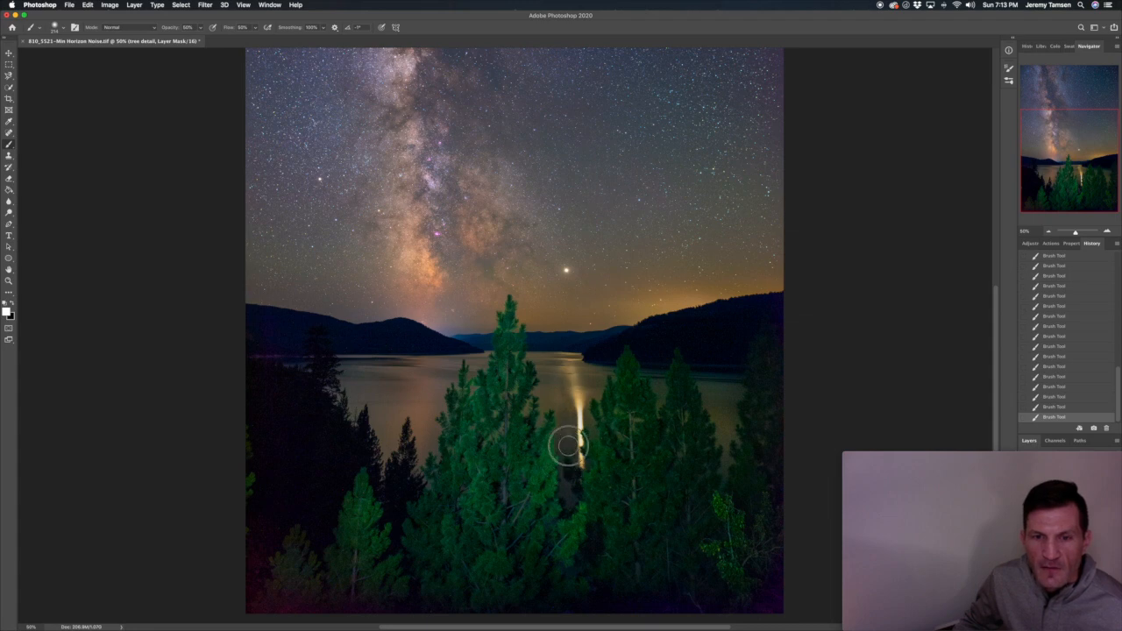
pyautogui.moveTo(550, 412); pyautogui.dragTo(555, 425)
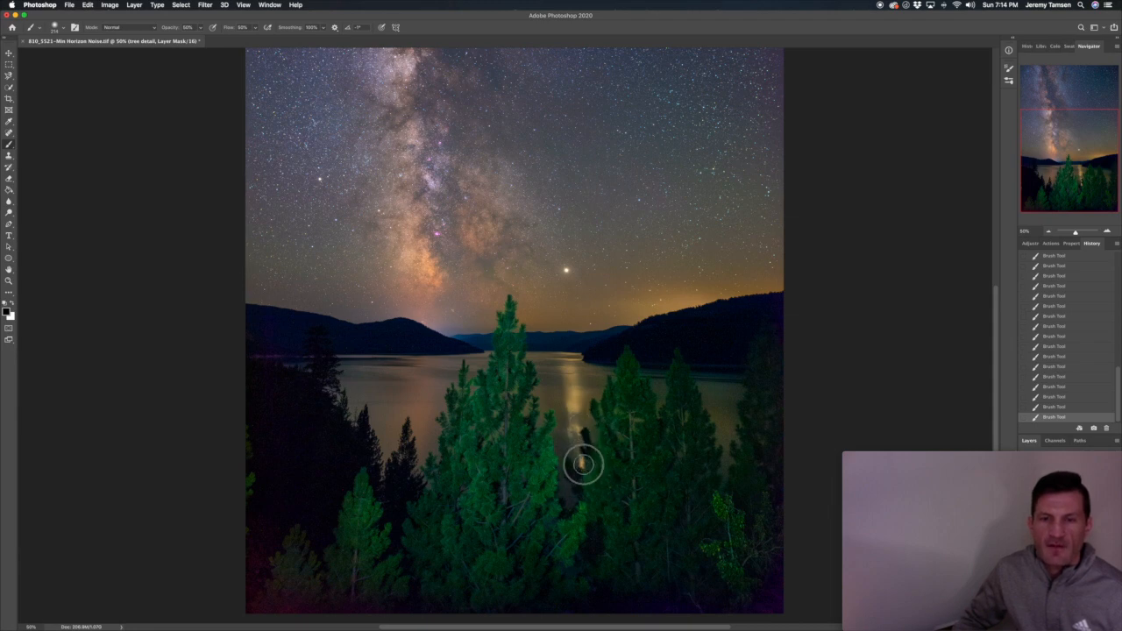
pyautogui.click(12, 303)
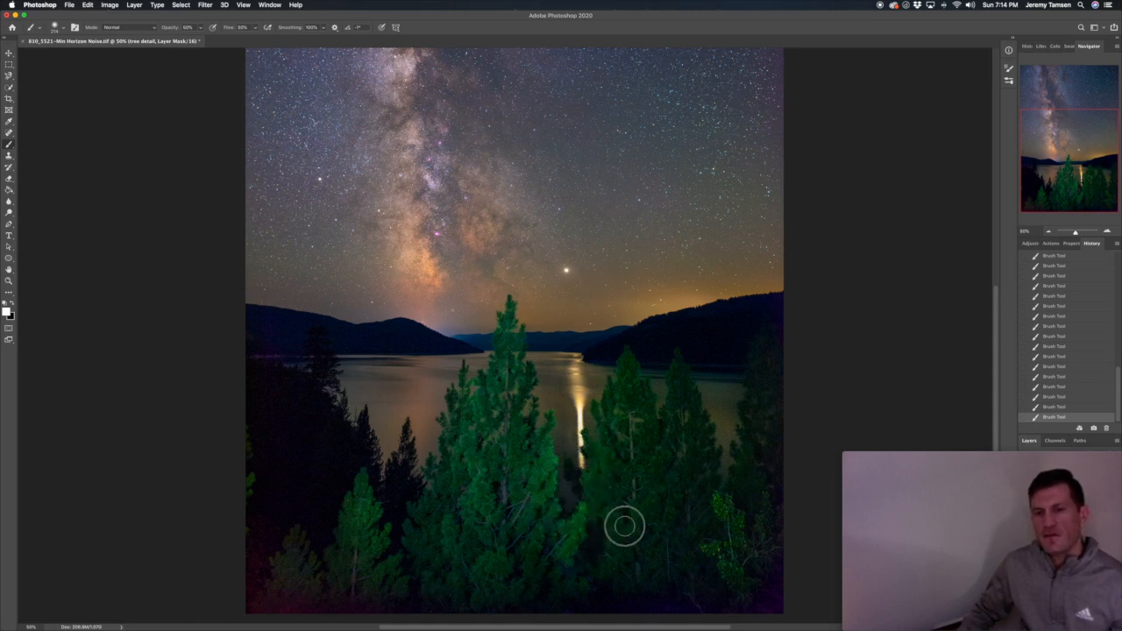
# Brush white over the central tree's lower branches and tone the tree down again with black on the mask
pyautogui.moveTo(456, 551)
pyautogui.mouseDown()
pyautogui.moveTo(540, 559)
pyautogui.moveTo(524, 546)
pyautogui.mouseUp()
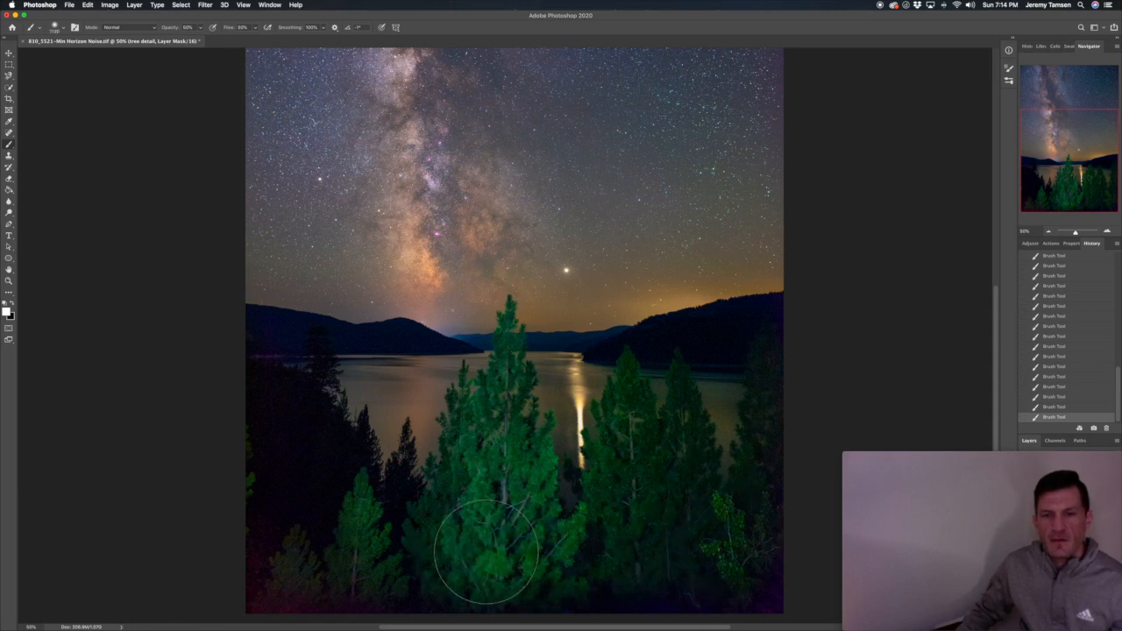
pyautogui.click(13, 303)
pyautogui.moveTo(495, 421); pyautogui.dragTo(479, 589)
pyautogui.moveTo(539, 478); pyautogui.dragTo(582, 575)
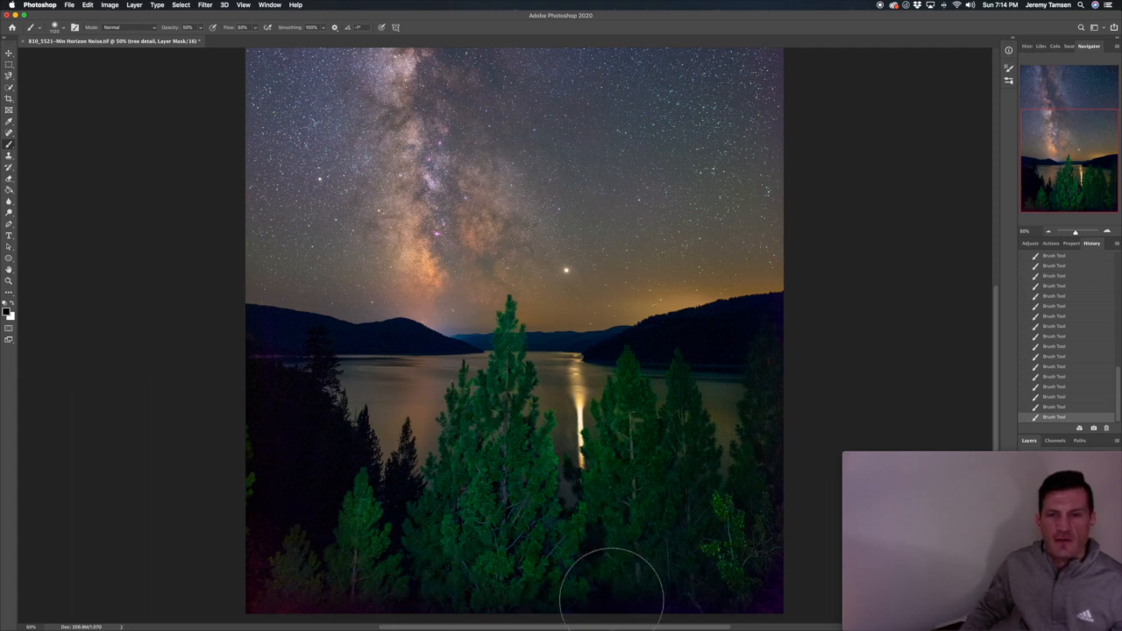
pyautogui.moveTo(501, 494); pyautogui.dragTo(522, 428)
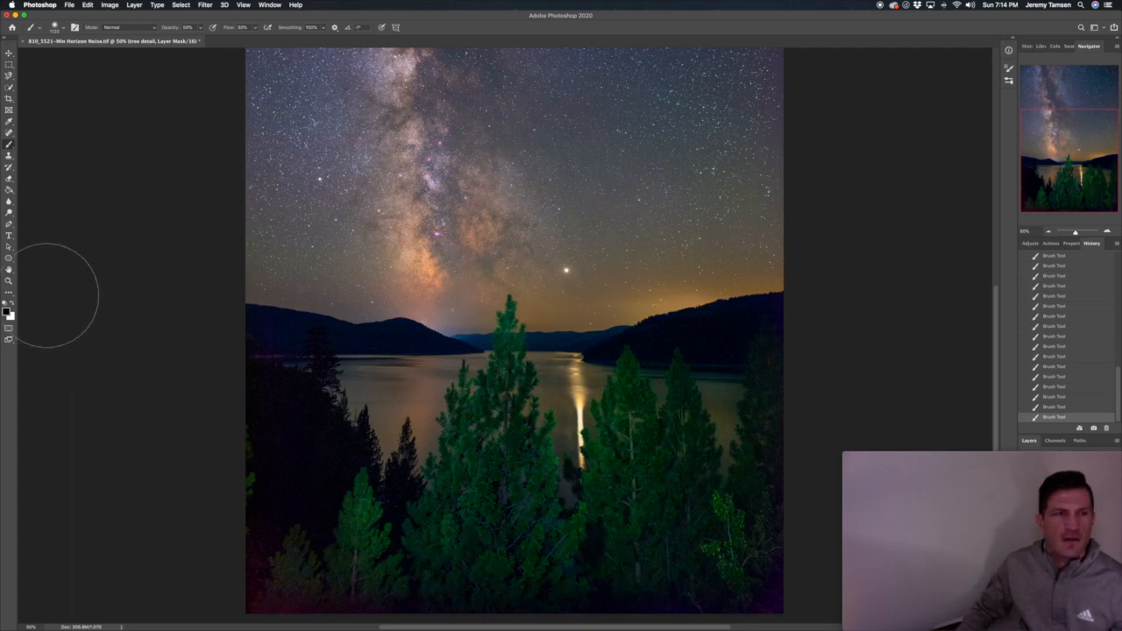
# Set the brush opacity to 30% and paint white over the central tree to bring back some of its light
pyautogui.click(186, 27)
pyautogui.write('3')
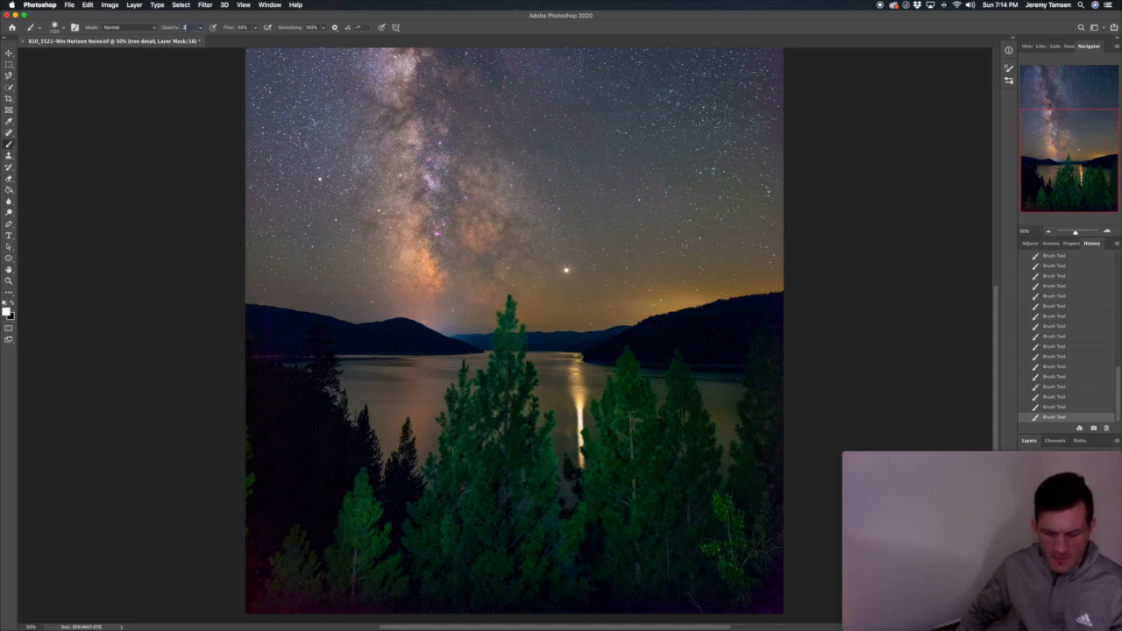
pyautogui.write('0')
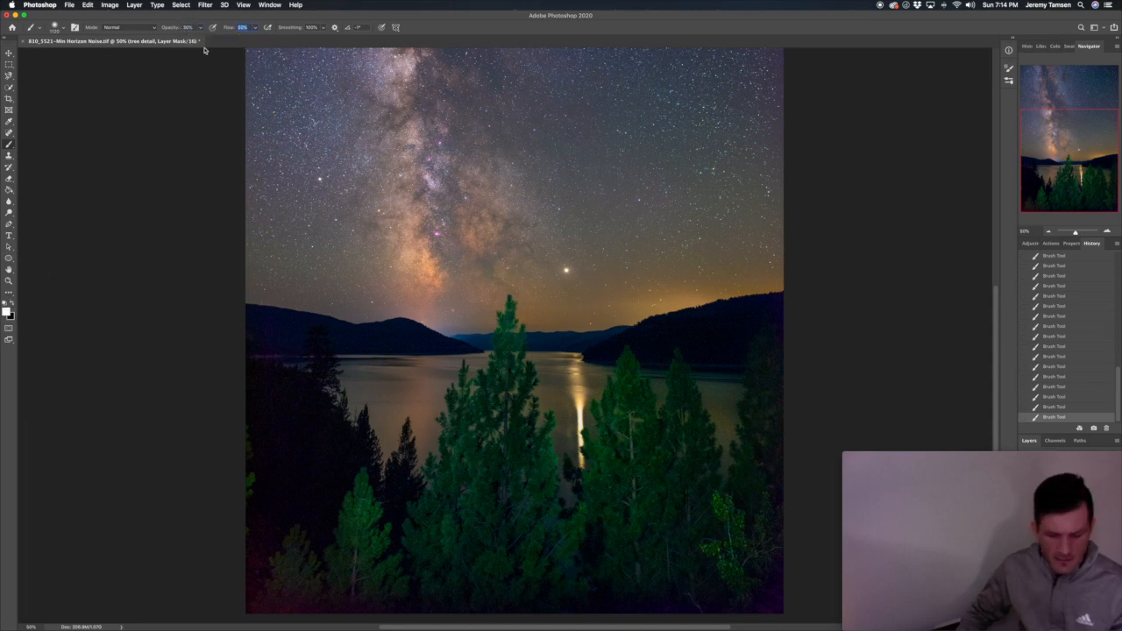
pyautogui.press('Return')
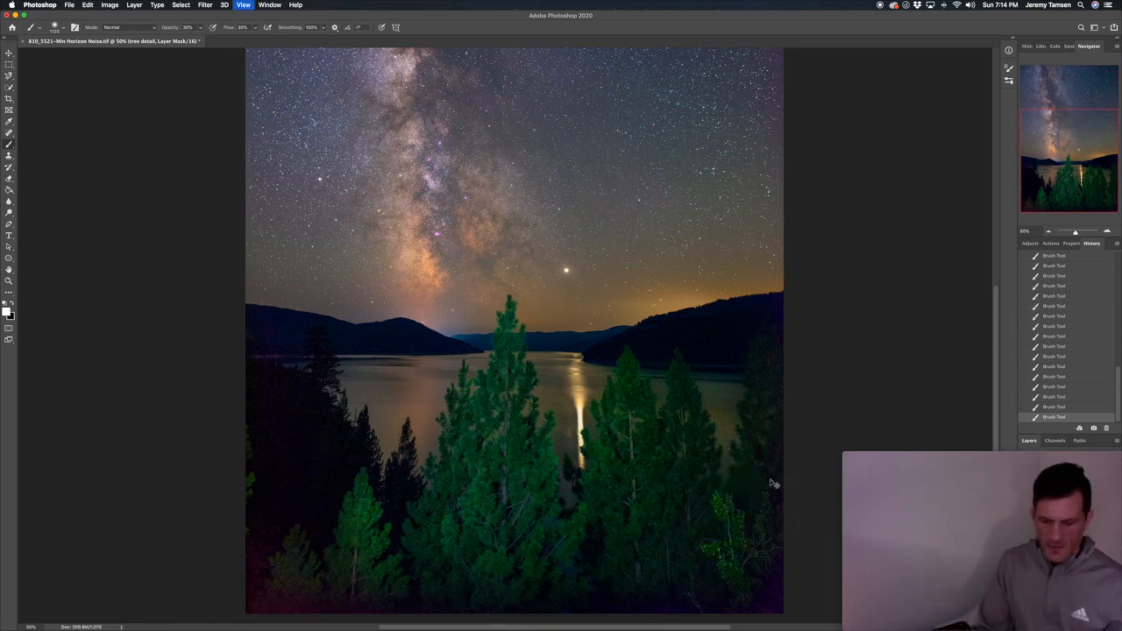
# Set a smaller black brush to 50% opacity and mask out the lit layer around the lake and trees near the right image edge
pyautogui.press('super+0')
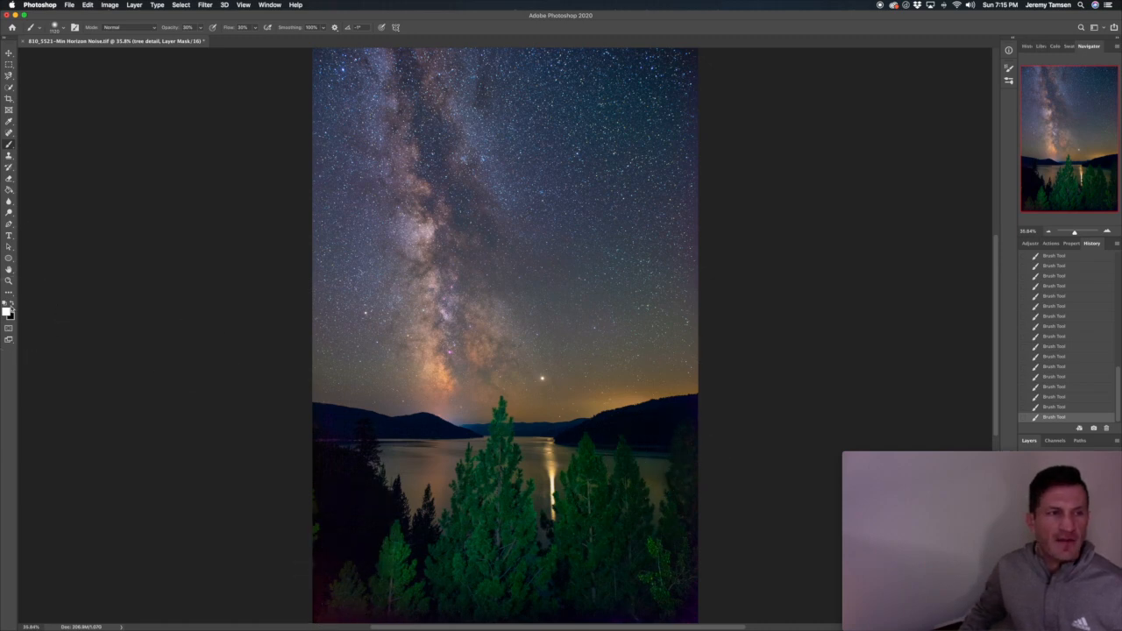
pyautogui.moveTo(658, 449)
pyautogui.mouseDown()
pyautogui.moveTo(578, 451)
pyautogui.moveTo(661, 452)
pyautogui.moveTo(644, 449)
pyautogui.mouseUp()
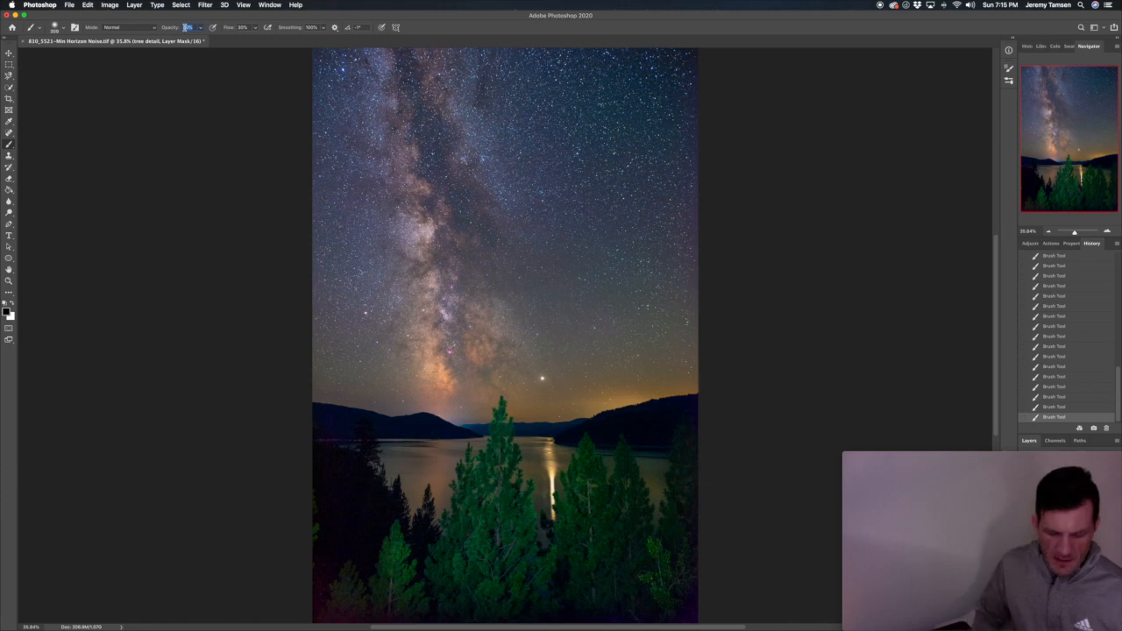
pyautogui.write('60')
pyautogui.press('Return')
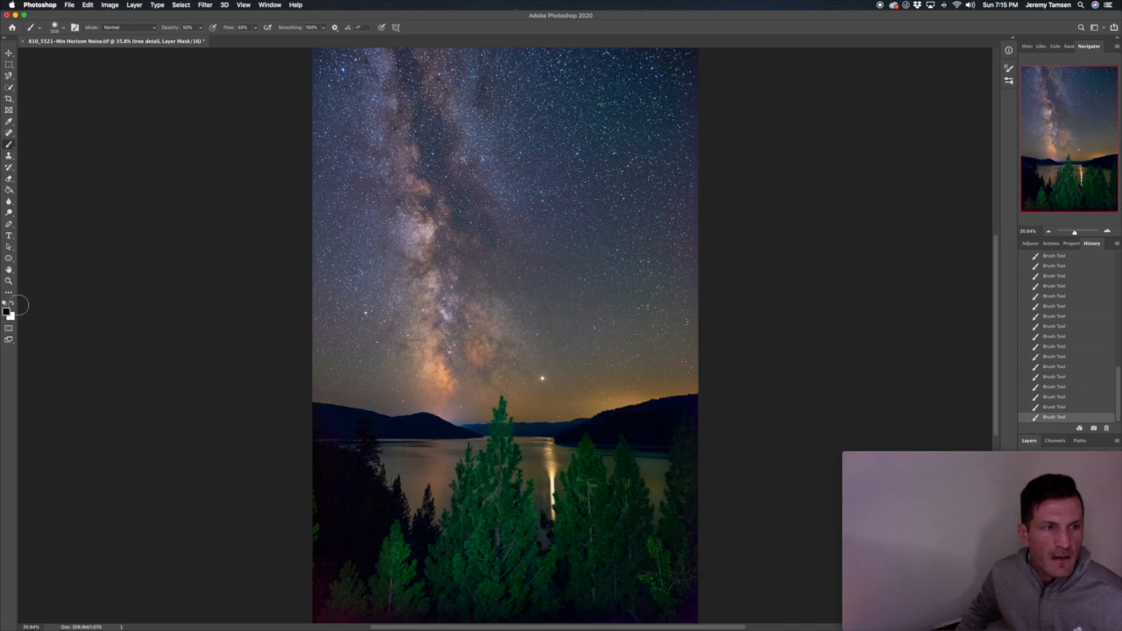
pyautogui.rightClick(234, 382)
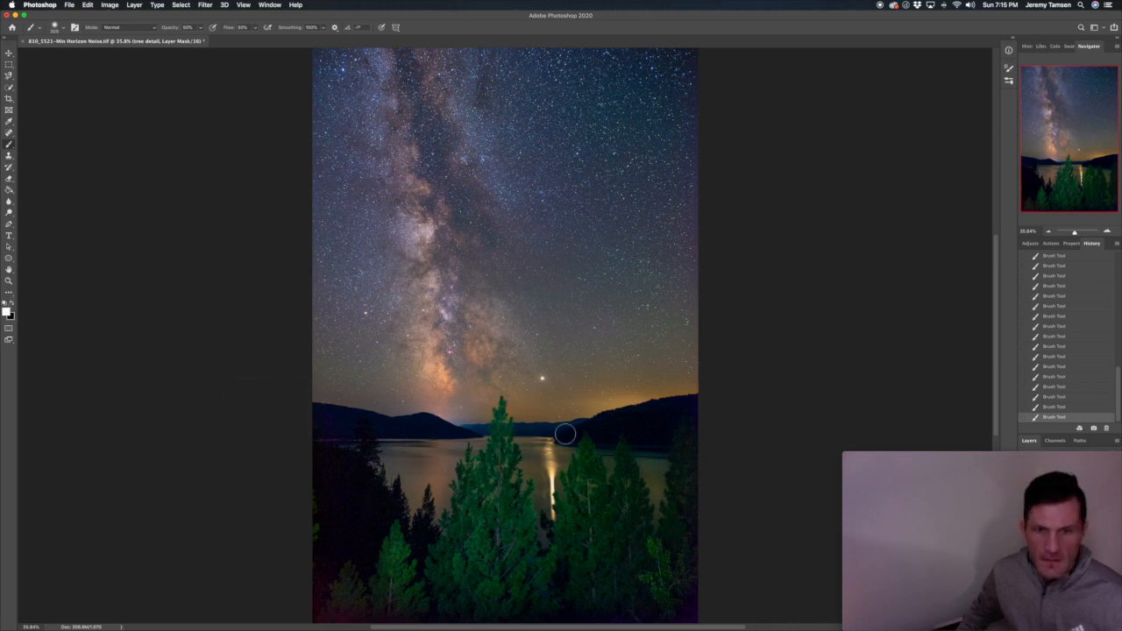
pyautogui.moveTo(590, 439); pyautogui.dragTo(586, 440)
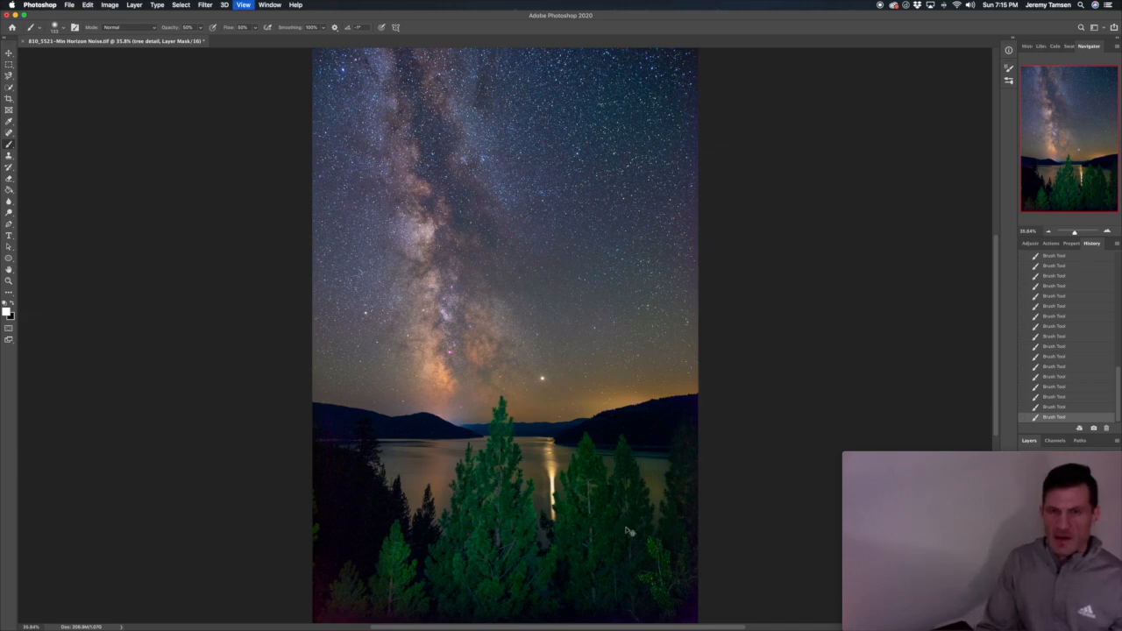
pyautogui.scroll(-2, 625, 527)
pyautogui.click(995, 458)
pyautogui.moveTo(961, 457); pyautogui.dragTo(796, 423)
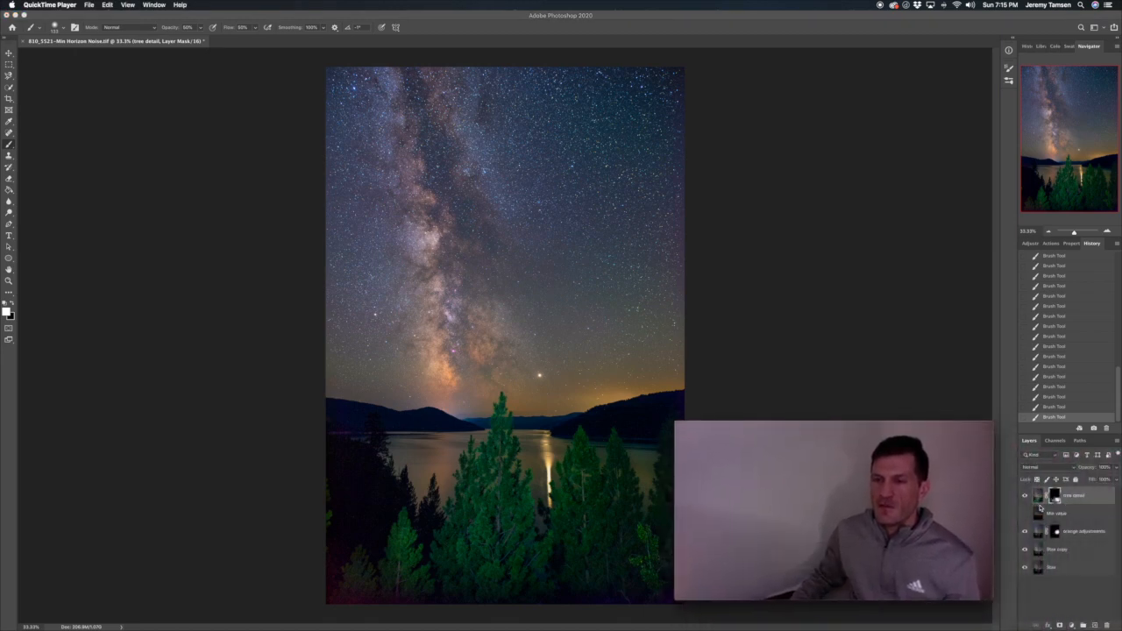
# Preview the Min value layer, hide it again, and move the tree detail layer below it, directly above orange adjustments
pyautogui.click(1025, 514)
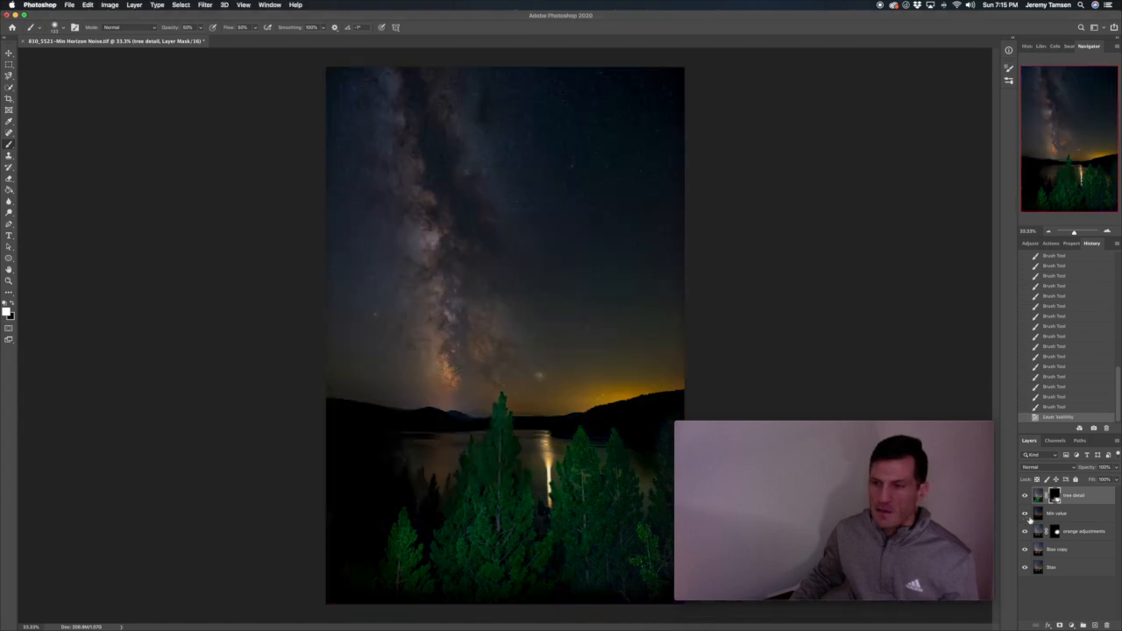
pyautogui.click(1025, 514)
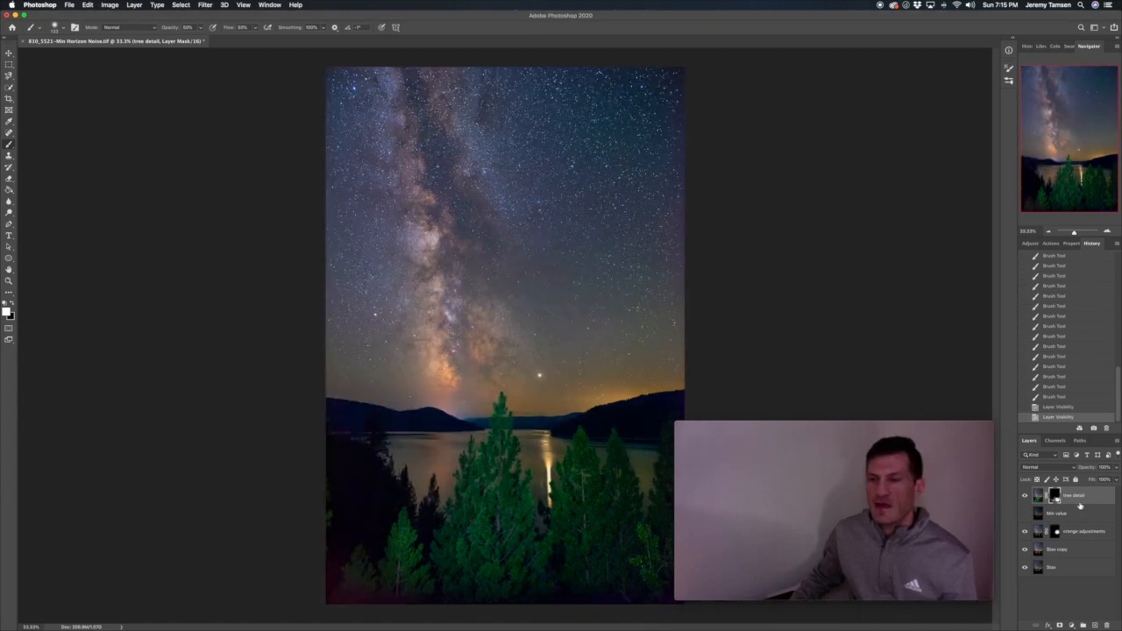
pyautogui.moveTo(1082, 505); pyautogui.dragTo(1084, 531)
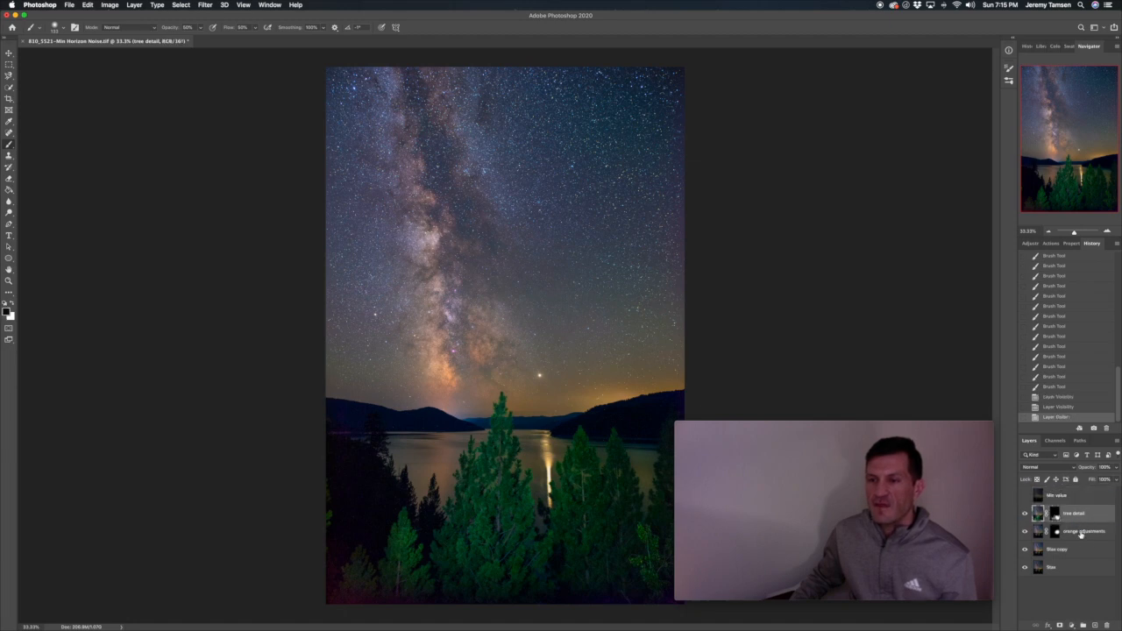
# Combine the tree detail layer, orange adjustments and the copy layer beneath them into one smart object
pyautogui.keyDown('shift'); pyautogui.click(1080, 548); pyautogui.keyUp('shift')
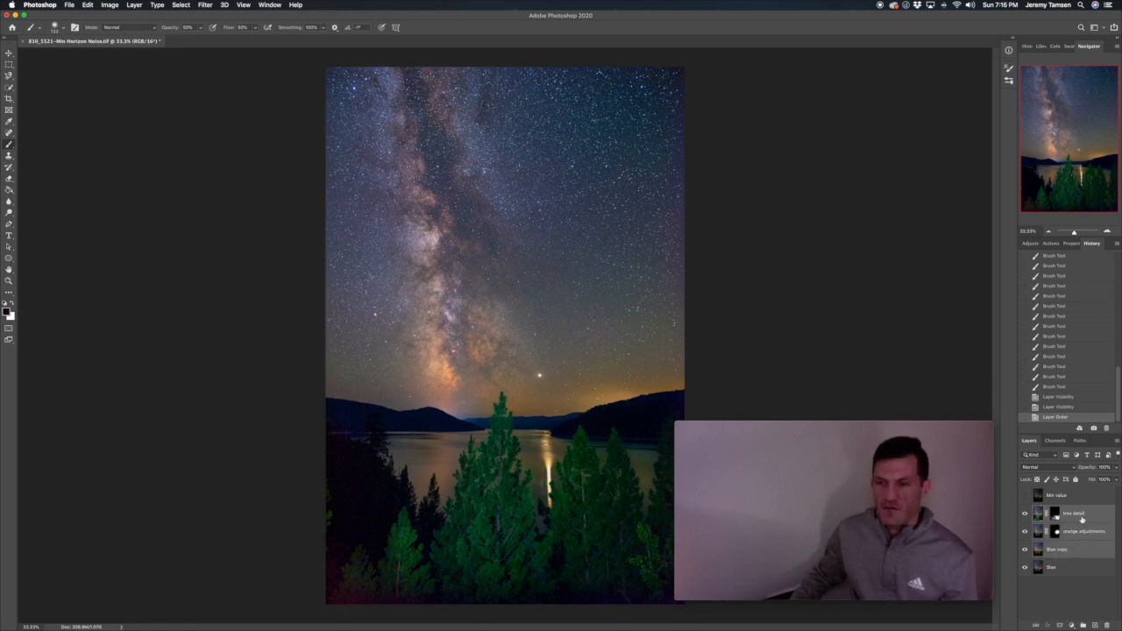
pyautogui.rightClick(1080, 519)
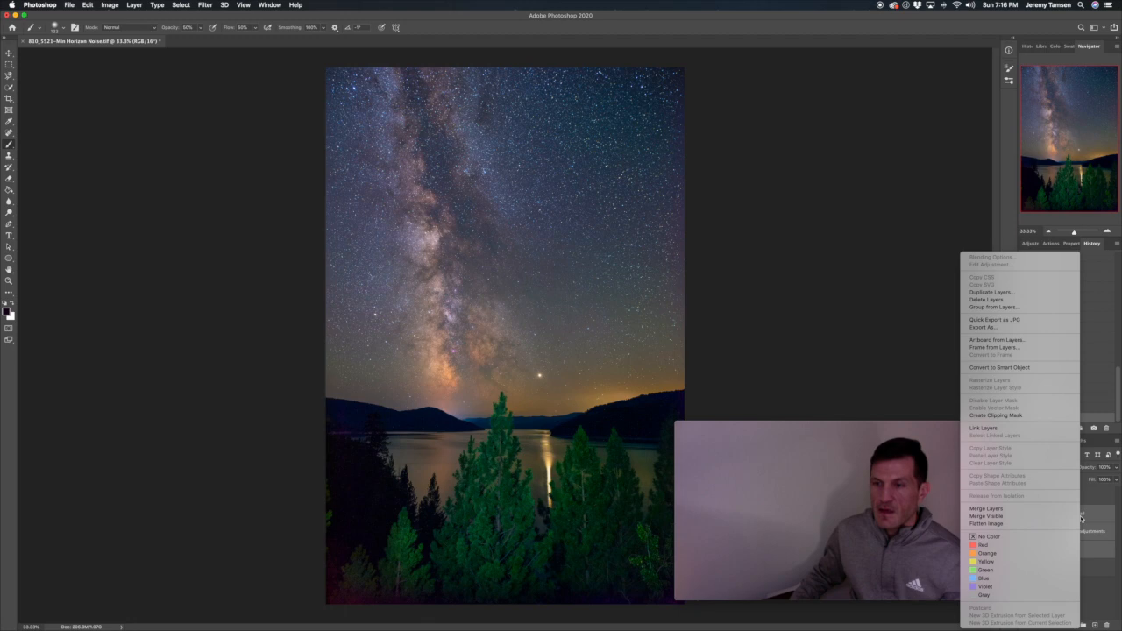
pyautogui.click(1032, 368)
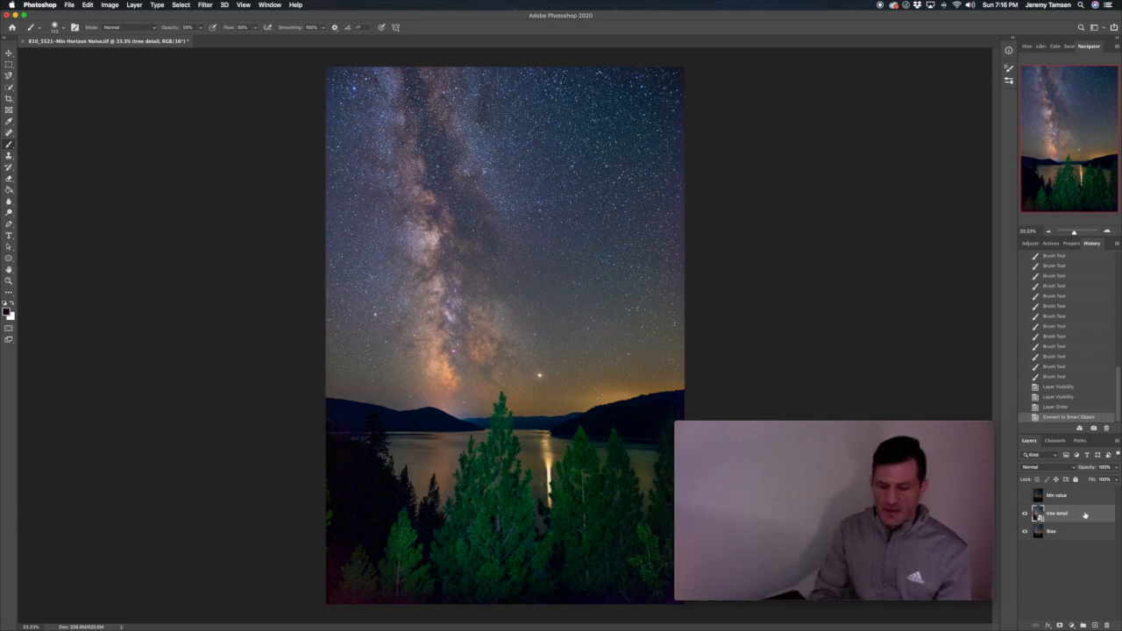
# Duplicate the tree detail smart object and rasterize the copy
pyautogui.press('super+j')
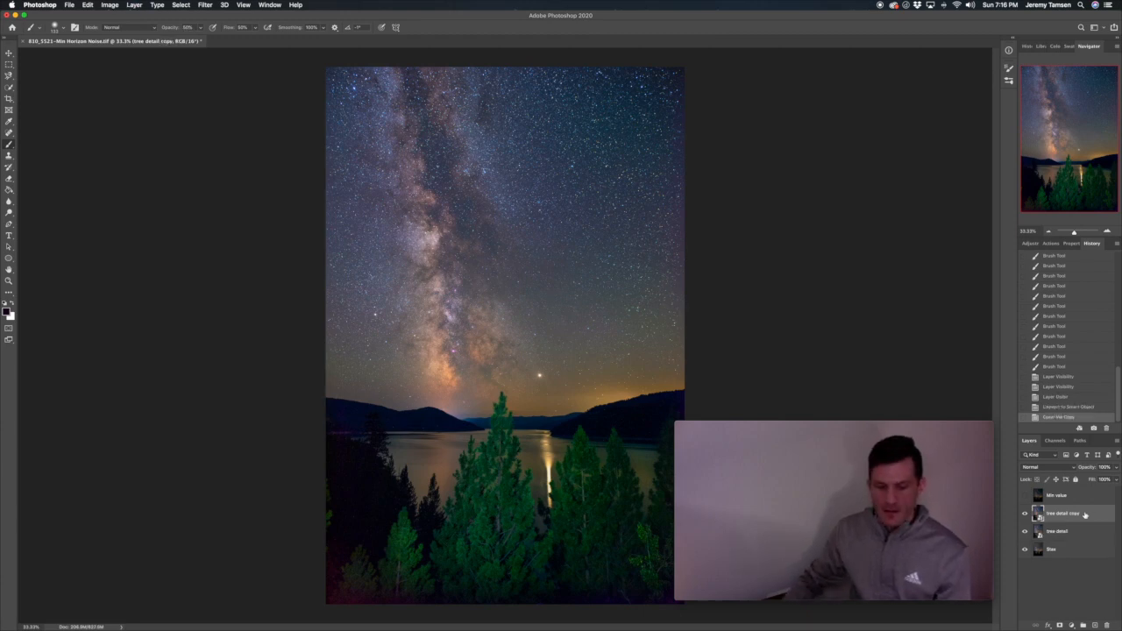
pyautogui.rightClick(1085, 514)
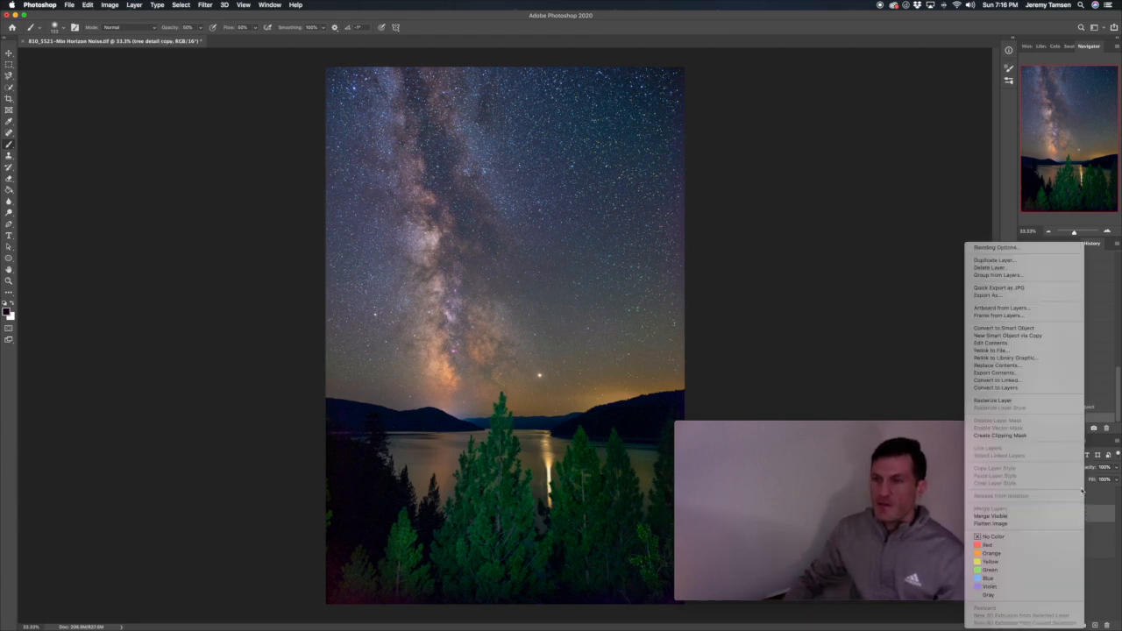
pyautogui.click(1043, 396)
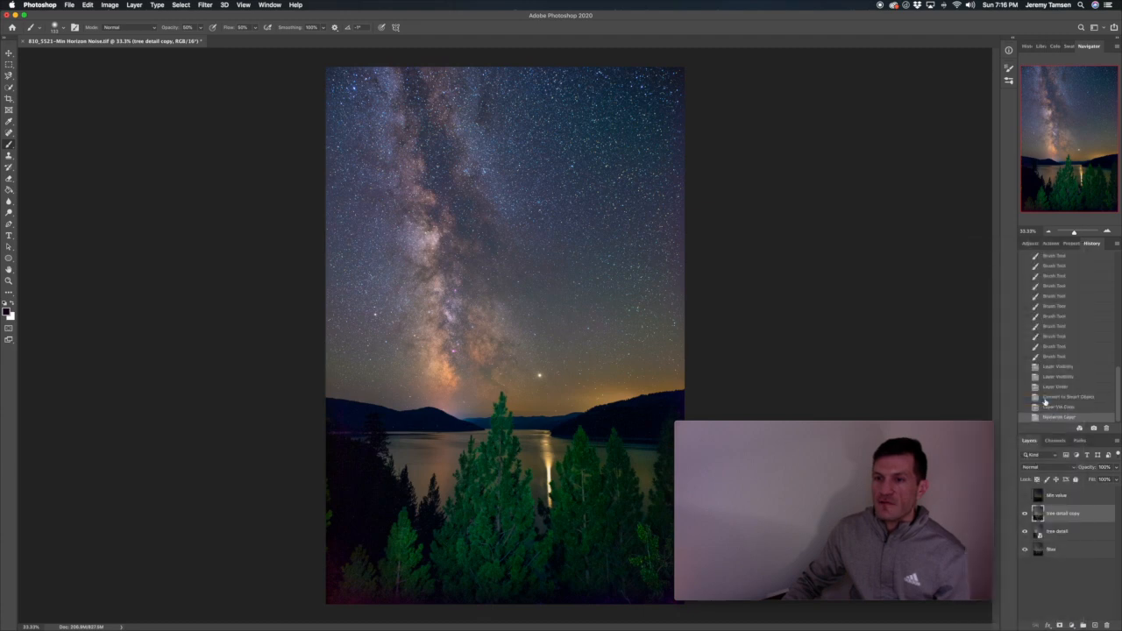
# Hide the original tree detail smart object and the bottom layer, leaving the tree detail copy selected
pyautogui.click(1062, 533)
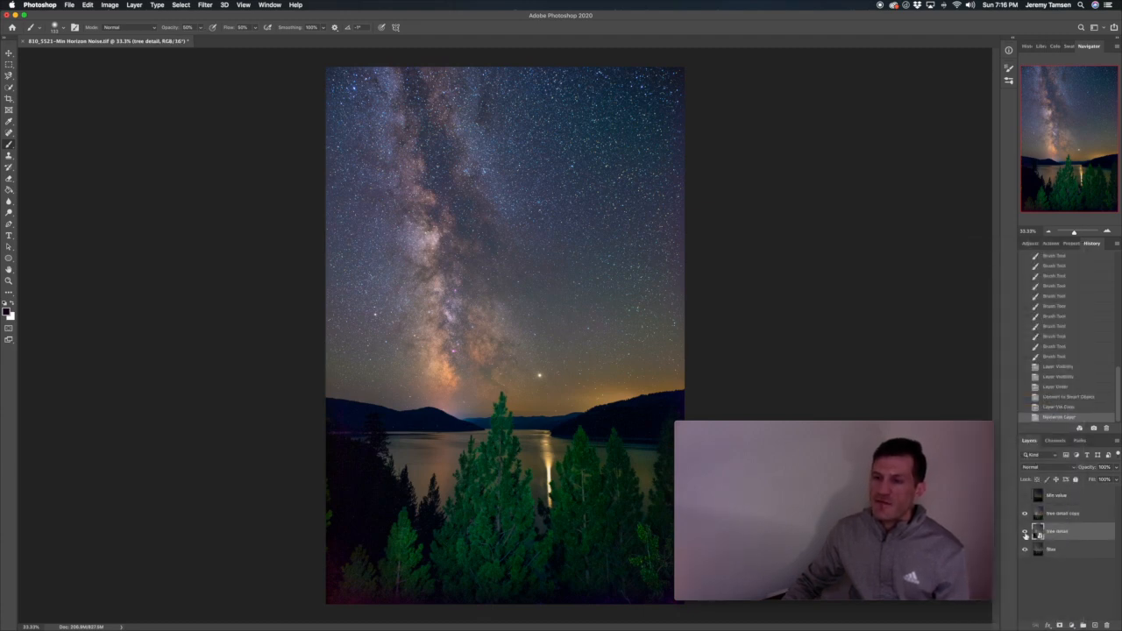
pyautogui.click(1026, 532)
pyautogui.click(1026, 549)
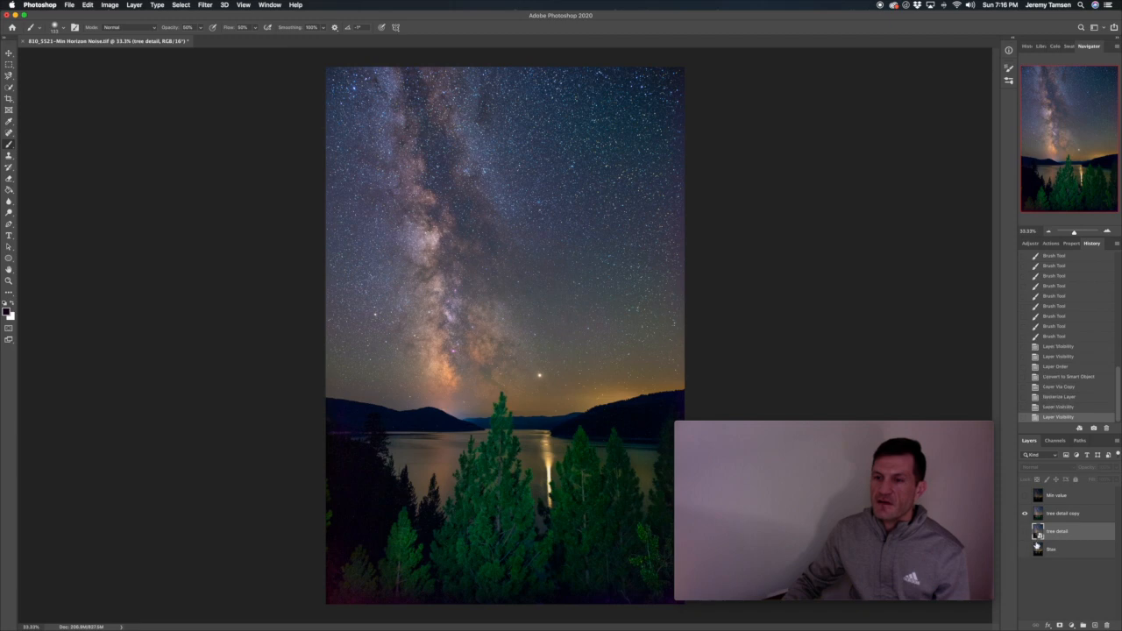
pyautogui.click(1062, 514)
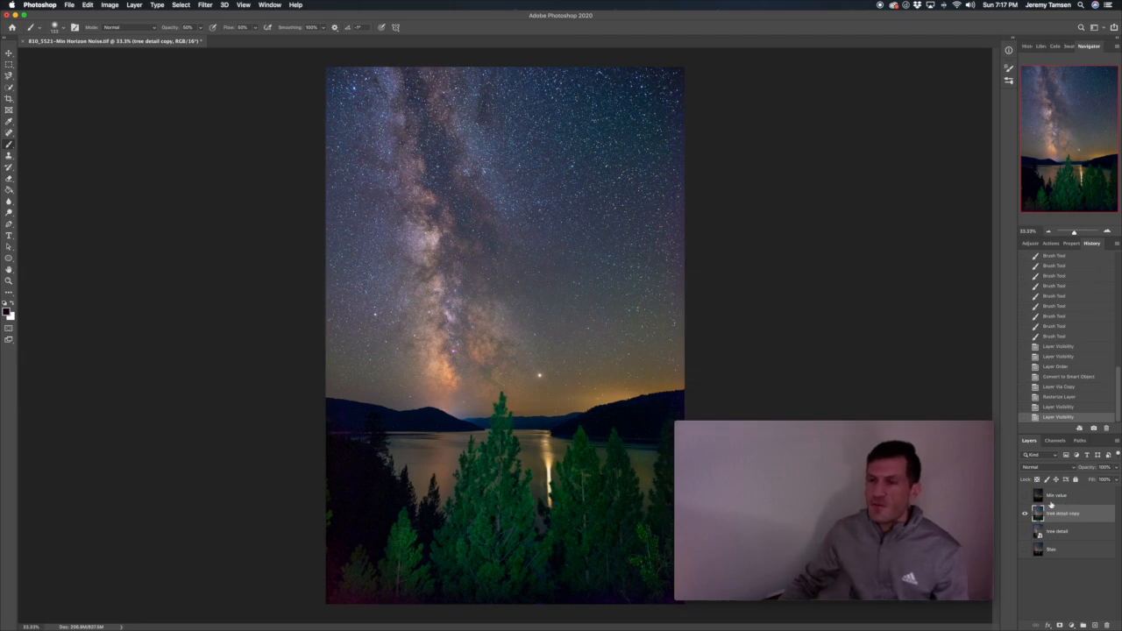
# Run the MiniSTARS 3 action on the tree detail copy layer to reduce the stars
pyautogui.click(1050, 244)
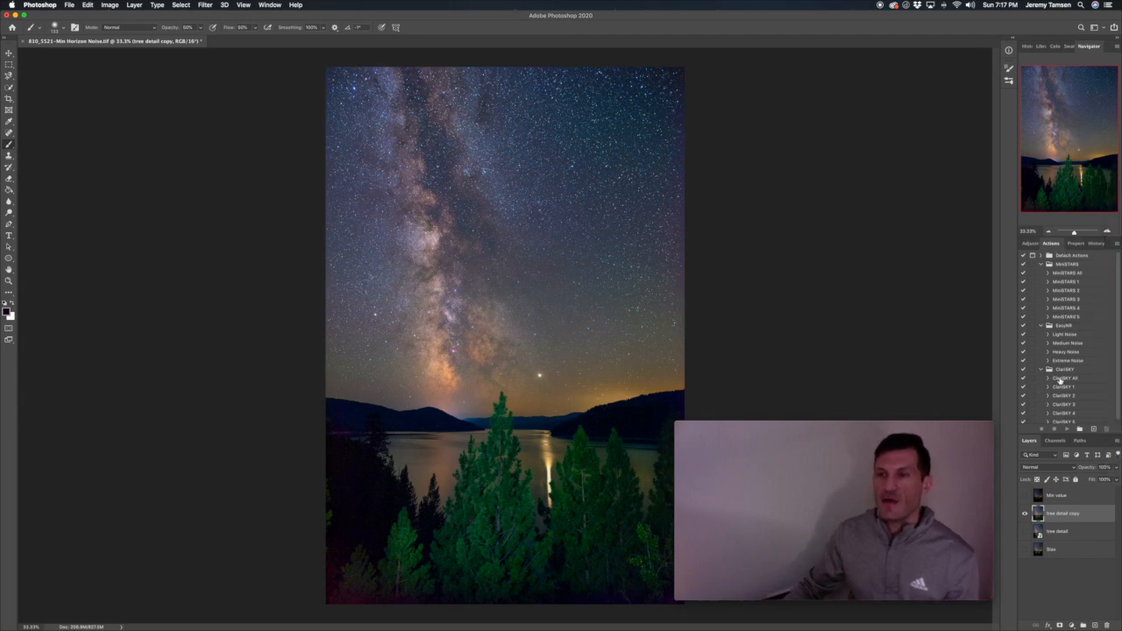
pyautogui.click(1063, 300)
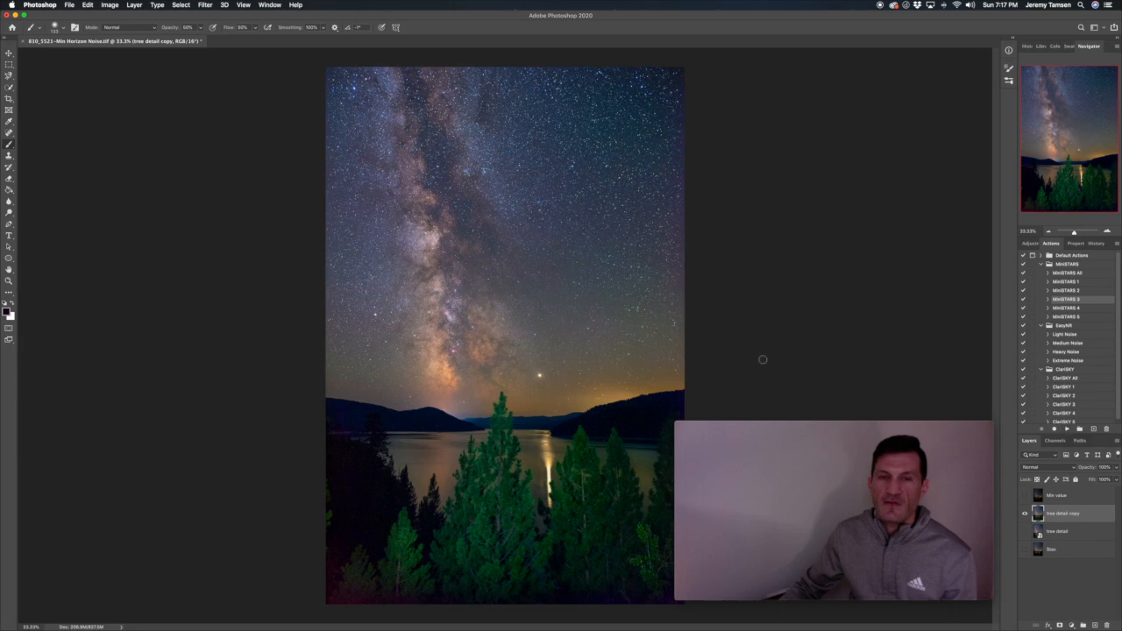
pyautogui.press('super+plus')
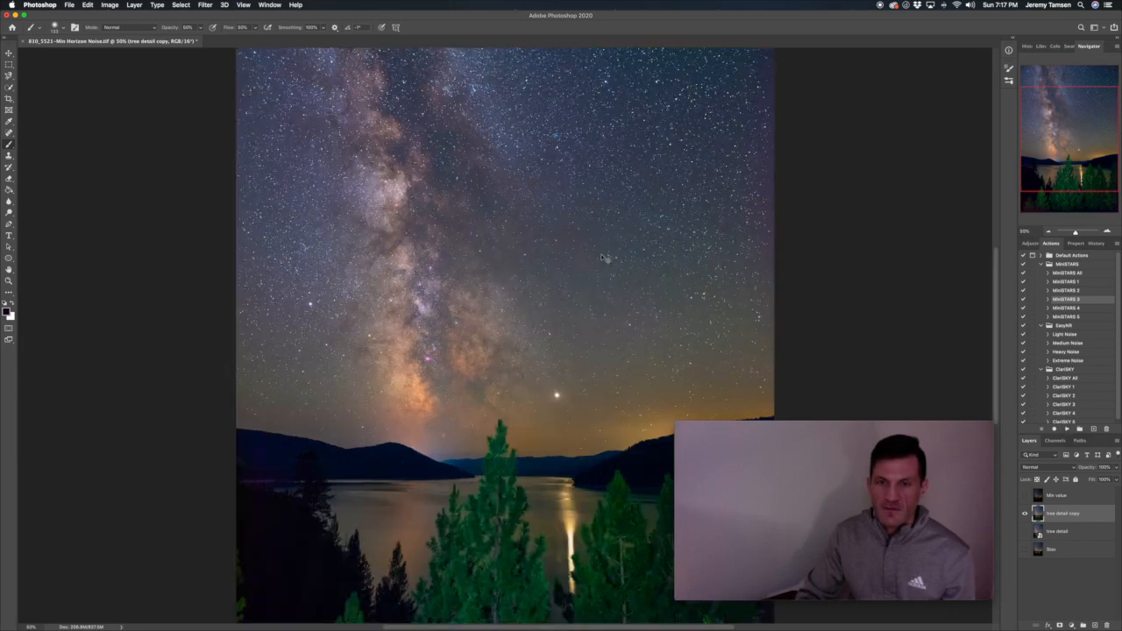
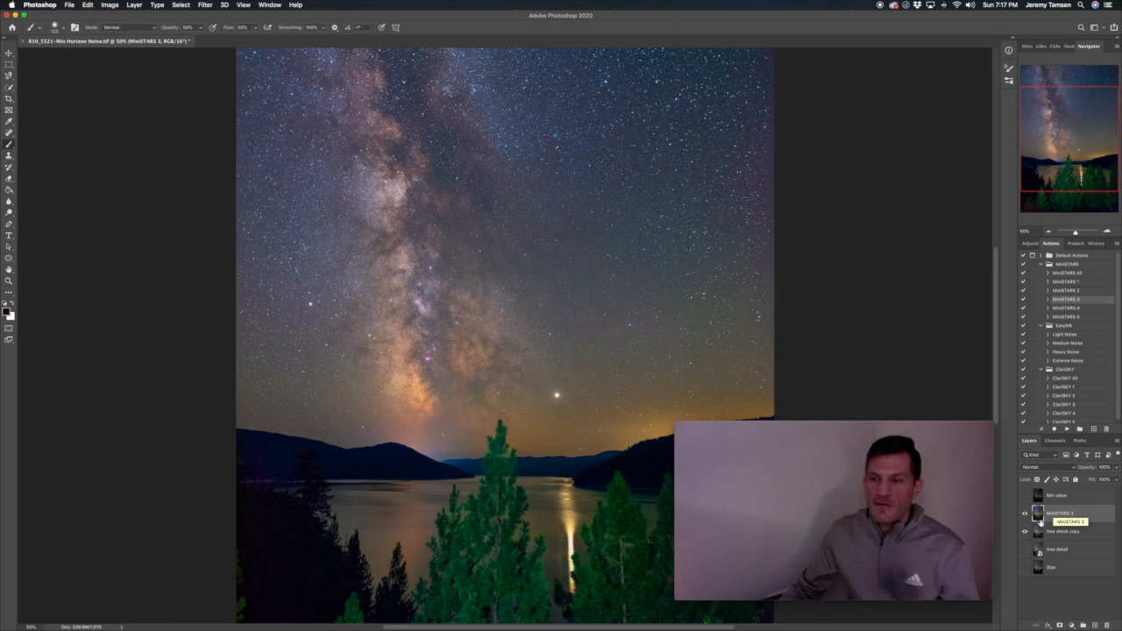
# Compare the Milky Way's stars with the MiniSTARS 3 layer off and on, in the wide view and at 200% magnification
pyautogui.click(1025, 514)
pyautogui.click(1026, 514)
pyautogui.click(1025, 515)
pyautogui.click(1026, 515)
pyautogui.press('super+equal')
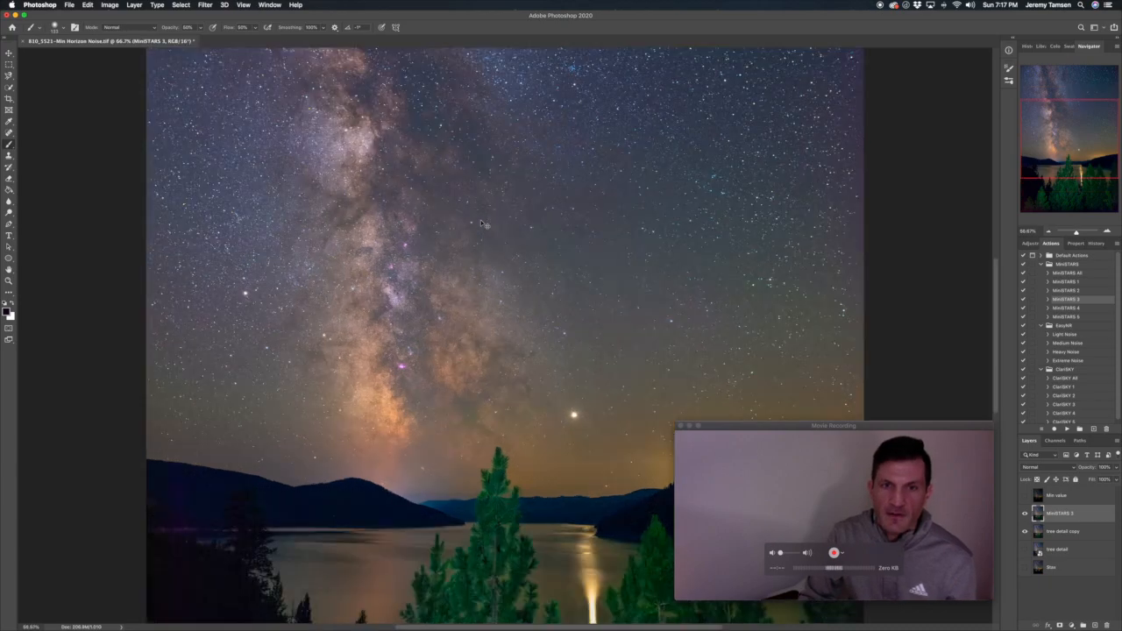
pyautogui.press('super+equal')
pyautogui.press('super+equal')
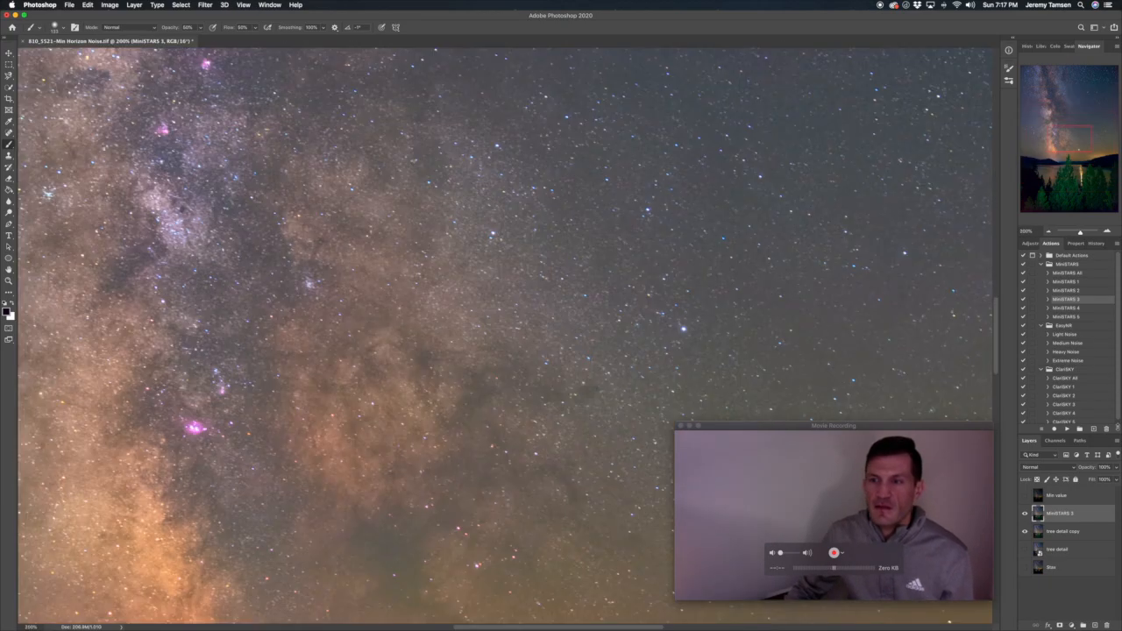
pyautogui.click(1026, 514)
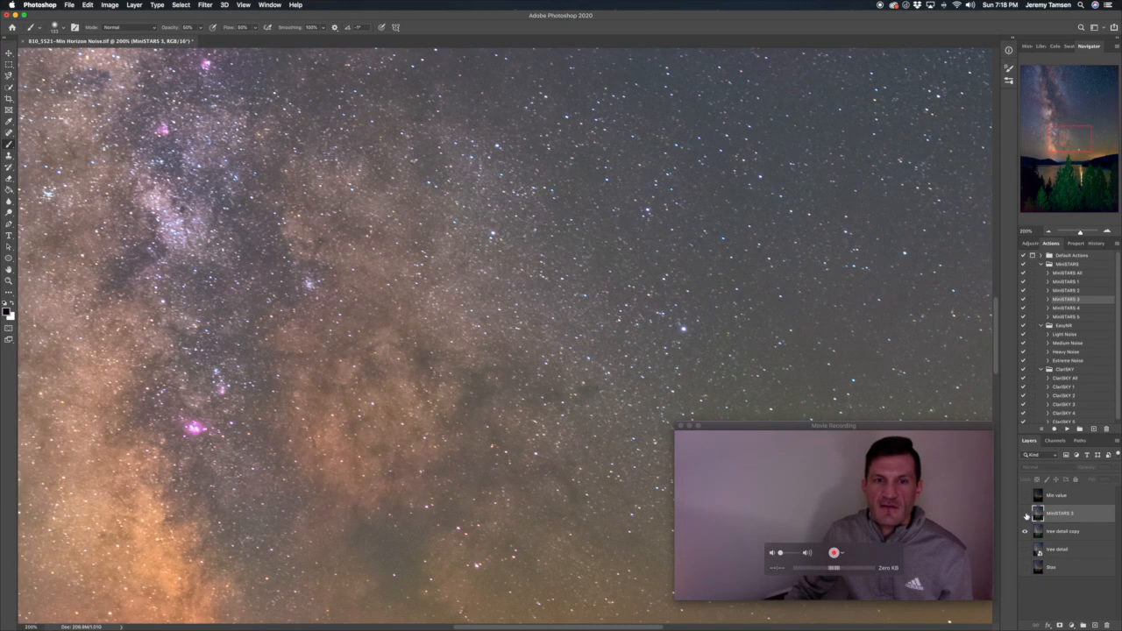
pyautogui.click(1025, 515)
pyautogui.click(1025, 514)
pyautogui.click(1026, 514)
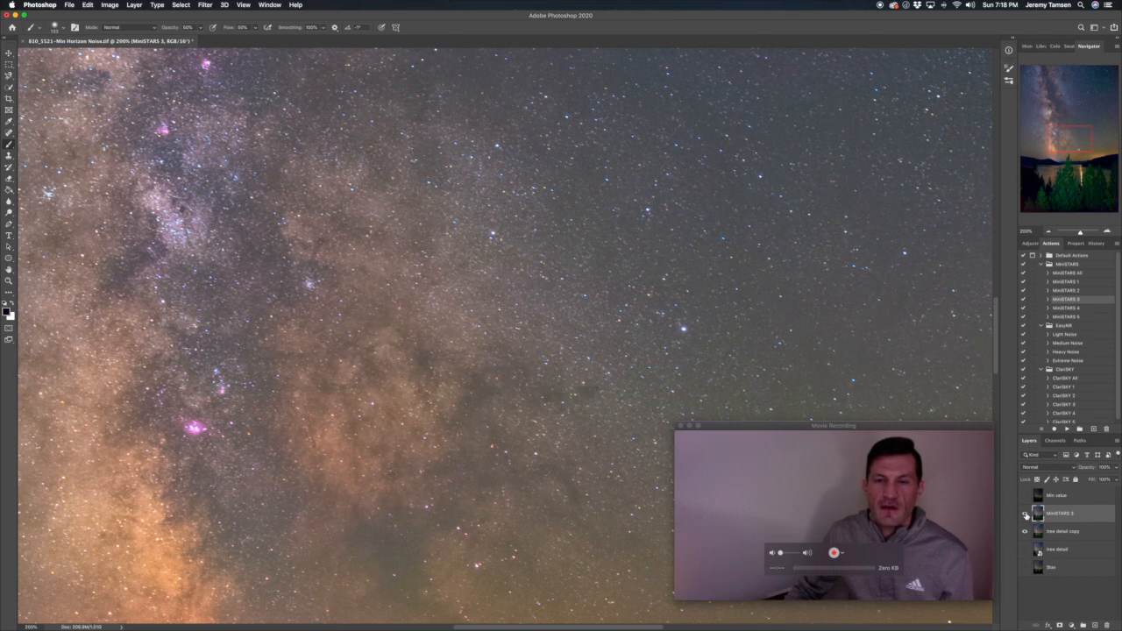
# Choose the ClariSKY 3 action for the MiniSTARS 3 layer
pyautogui.press('super+minus')
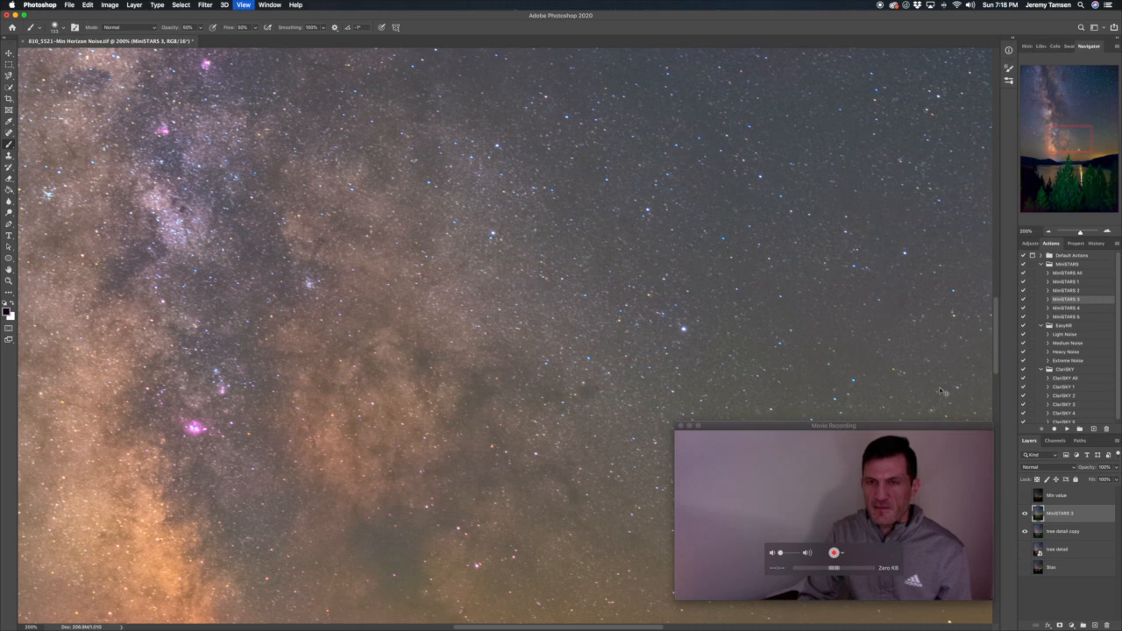
pyautogui.press('super+minus')
pyautogui.press('super+minus')
pyautogui.press('super+minus')
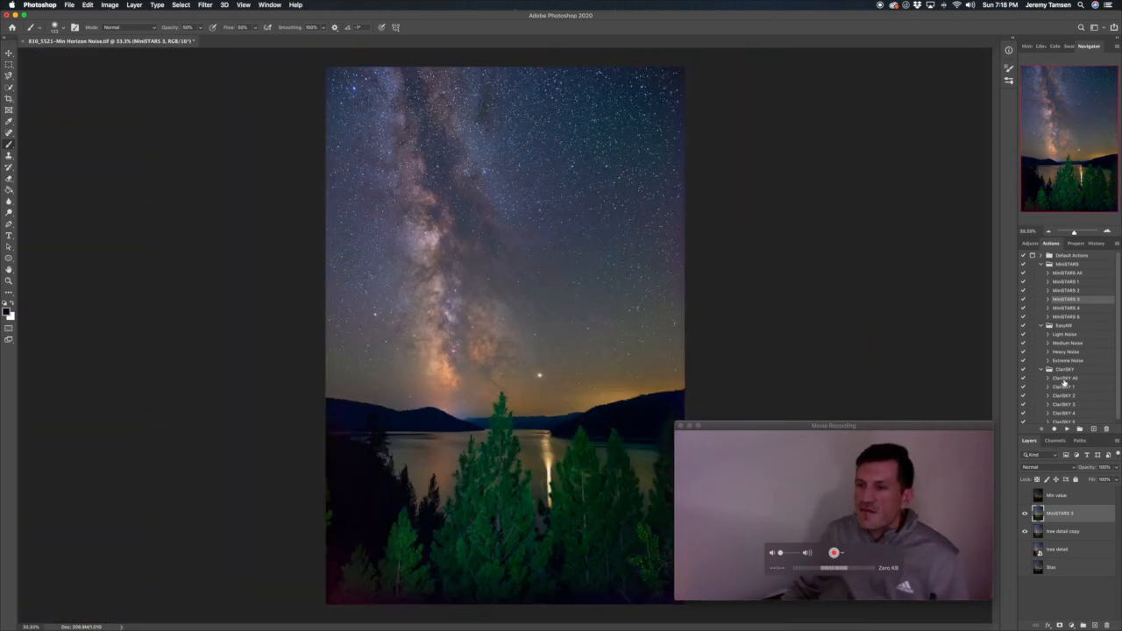
pyautogui.click(1063, 404)
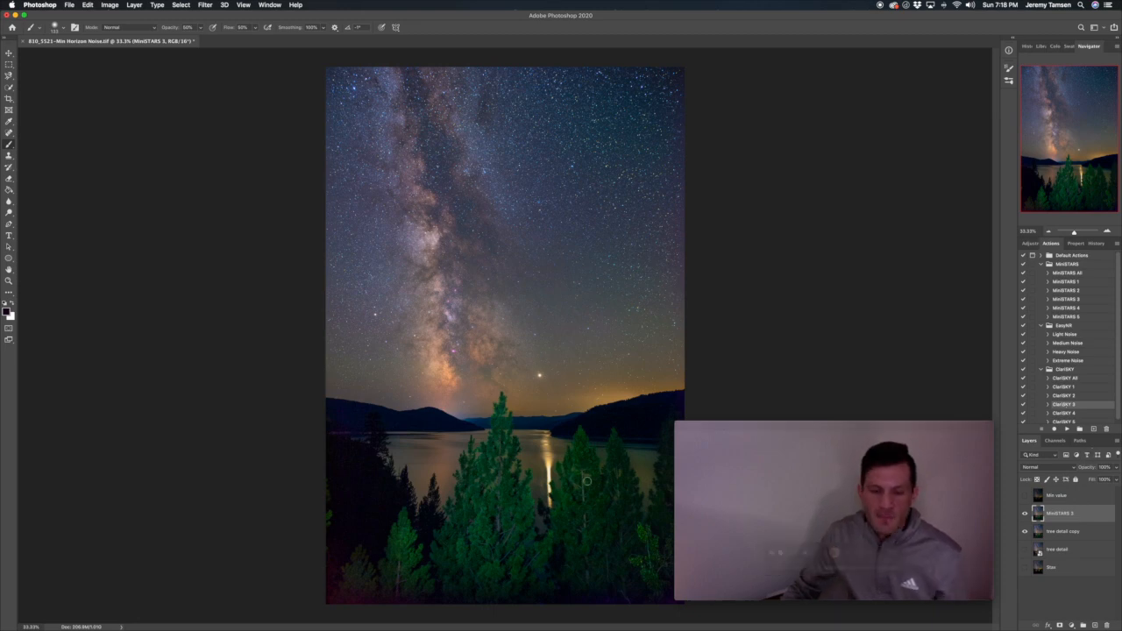
# Inspect the trees and lake at 100% and compare them with the MiniSTARS 3 layer hidden and shown
pyautogui.press('super+plus')
pyautogui.press('super+plus')
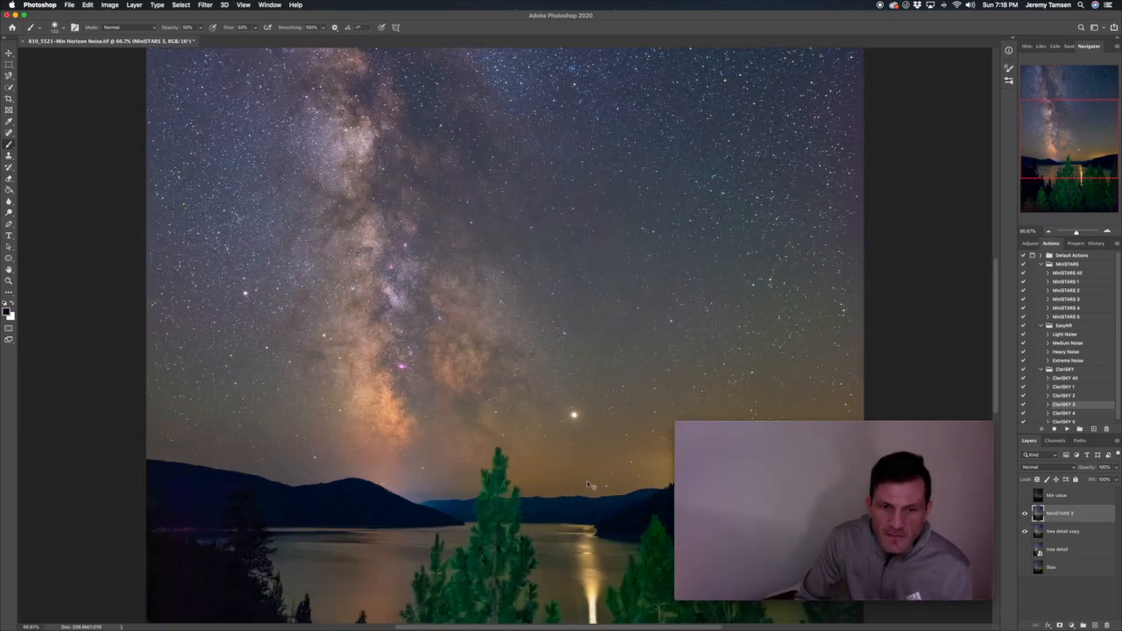
pyautogui.press('super+plus')
pyautogui.scroll(-12, 588, 480)
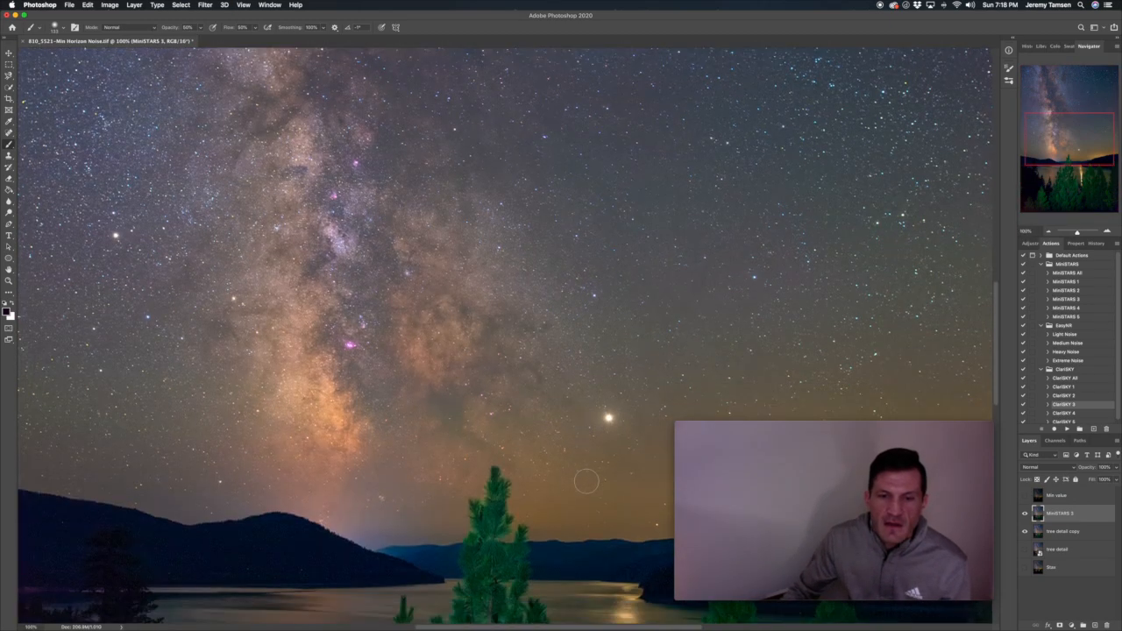
pyautogui.scroll(-3, 587, 480)
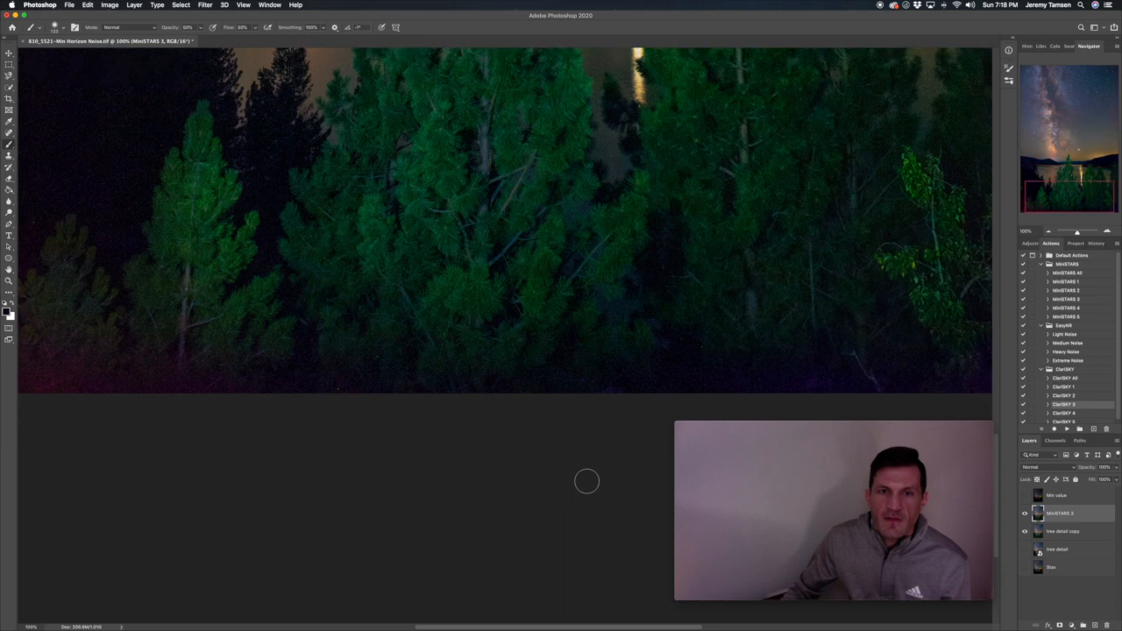
pyautogui.scroll(3, 587, 480)
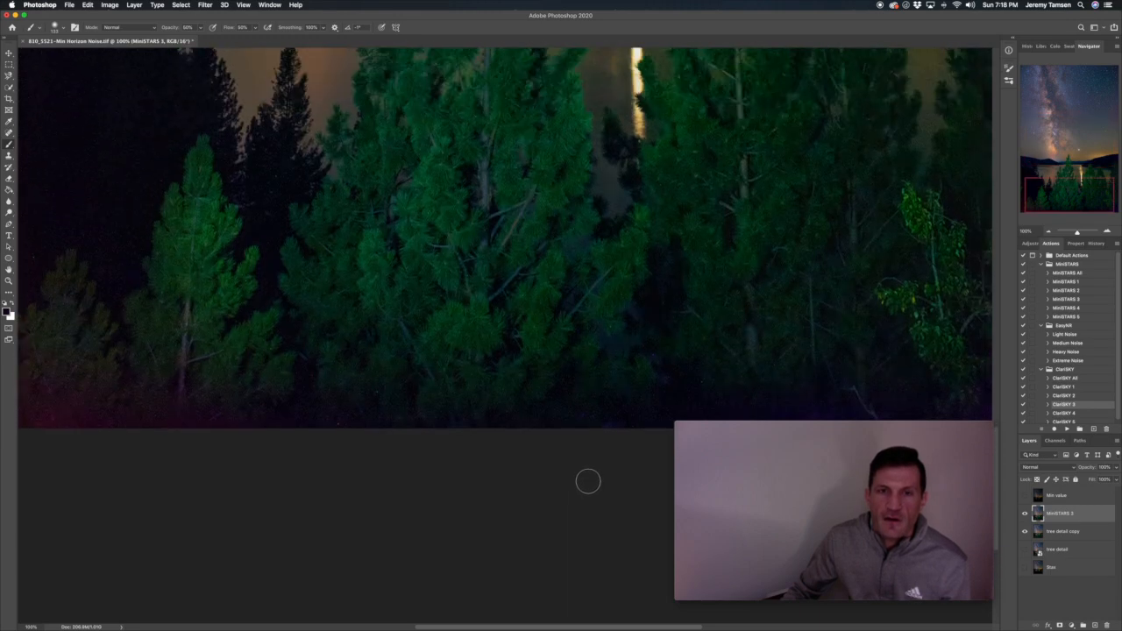
pyautogui.scroll(3, 587, 480)
pyautogui.scroll(3, 587, 479)
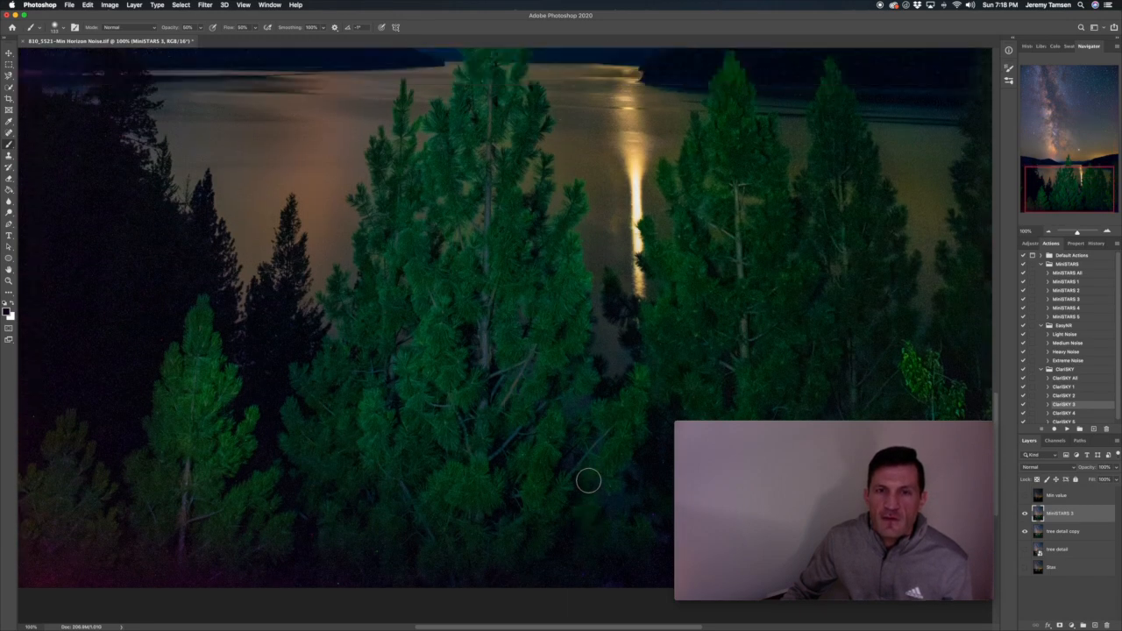
pyautogui.click(1023, 514)
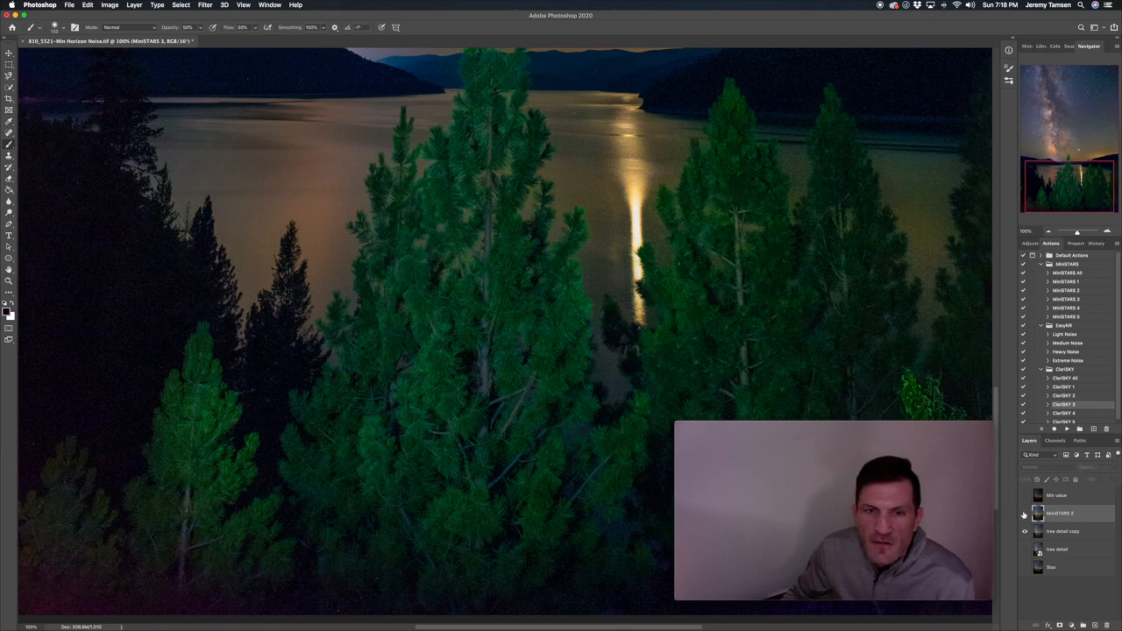
pyautogui.click(1023, 514)
pyautogui.click(1023, 515)
pyautogui.click(1023, 514)
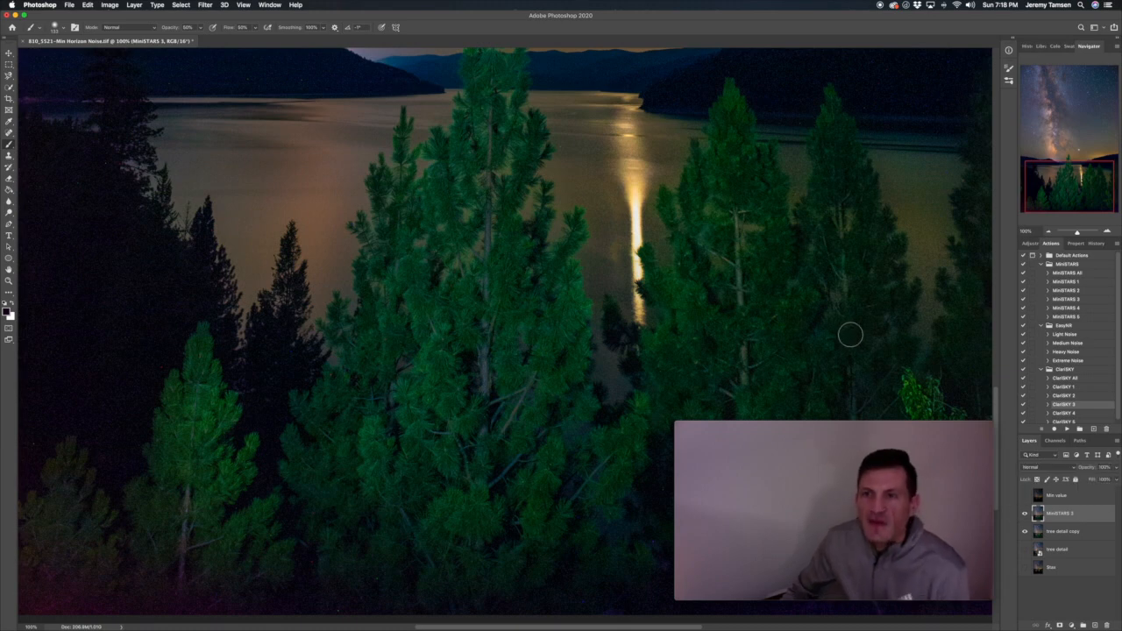
# Run the ClariSKY 3 action on the MiniSTARS 3 layer and inspect the Milky Way and horizon
pyautogui.scroll(5, 850, 335)
pyautogui.scroll(8, 850, 335)
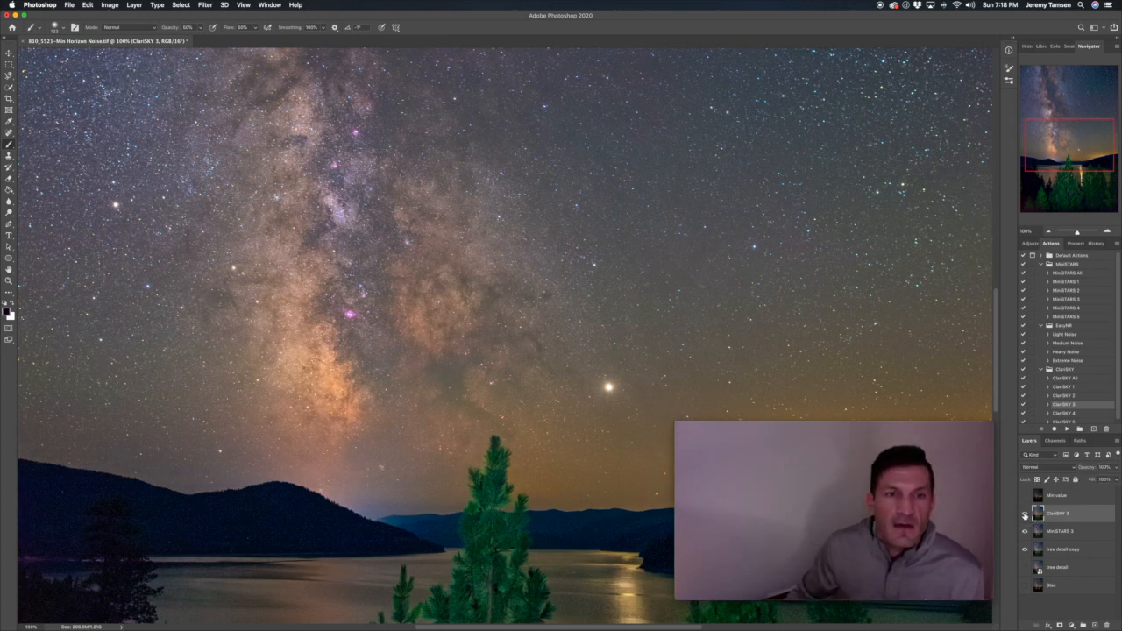
pyautogui.scroll(5, 833, 419)
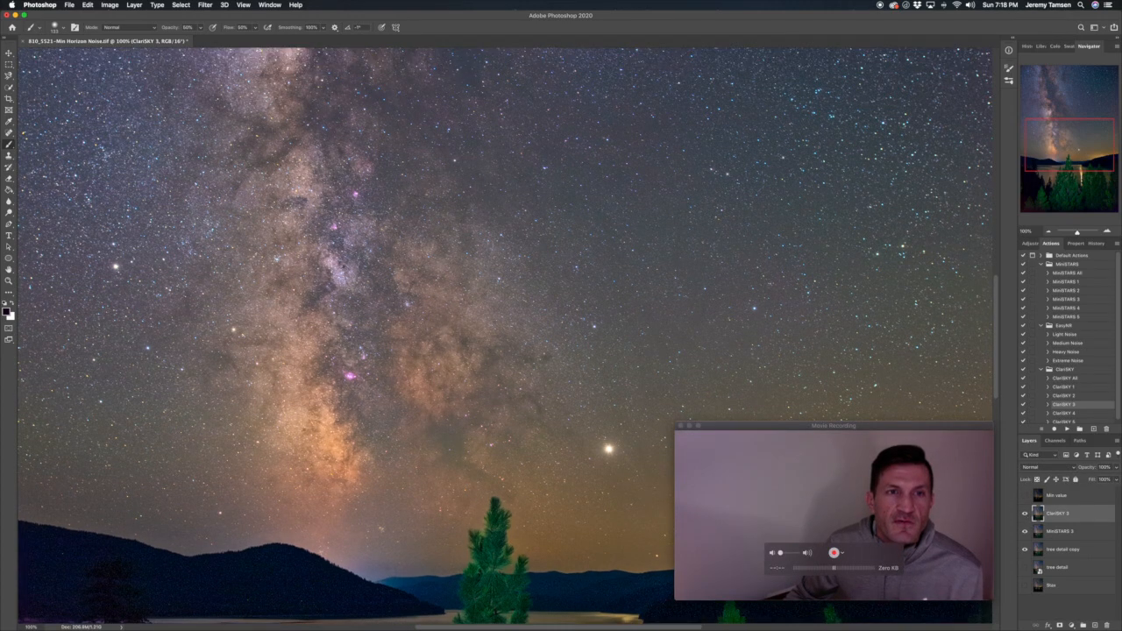
# Inspect the sky, trees and lake at 100% and compare them with the ClariSKY 3 layer hidden and shown
pyautogui.scroll(3, 833, 419)
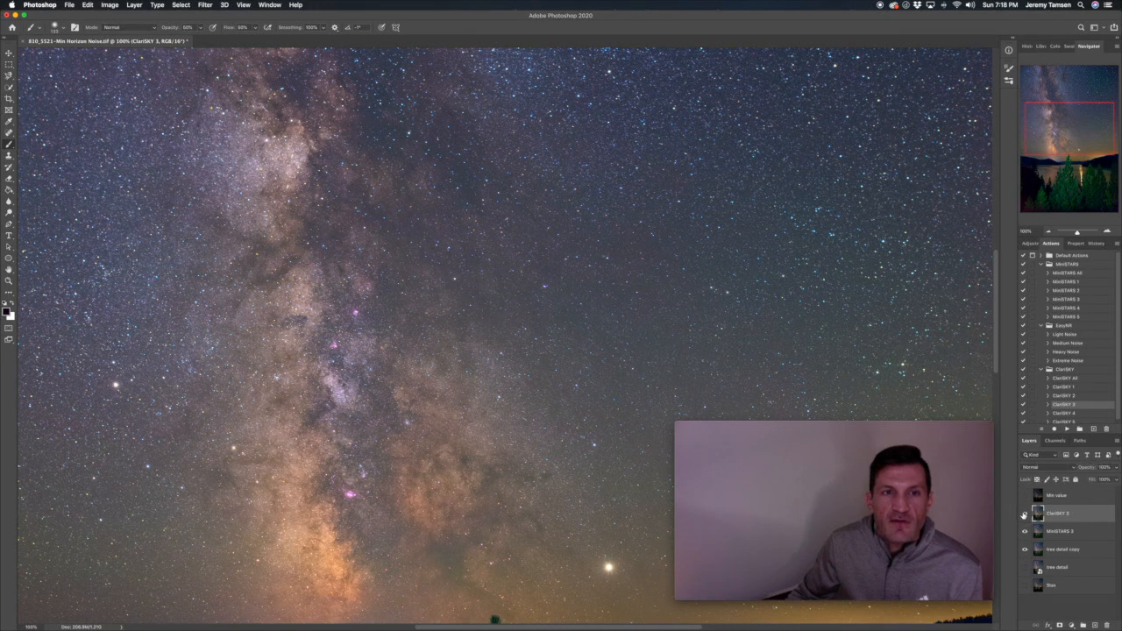
pyautogui.scroll(-3, 388, 346)
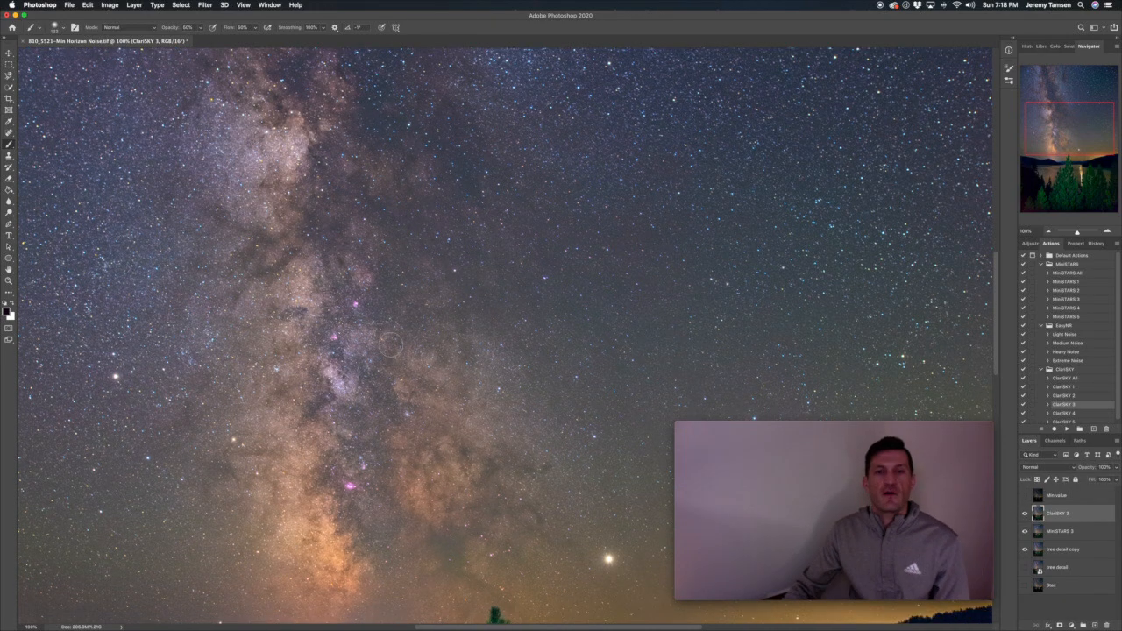
pyautogui.scroll(-3, 389, 345)
pyautogui.scroll(-5, 394, 346)
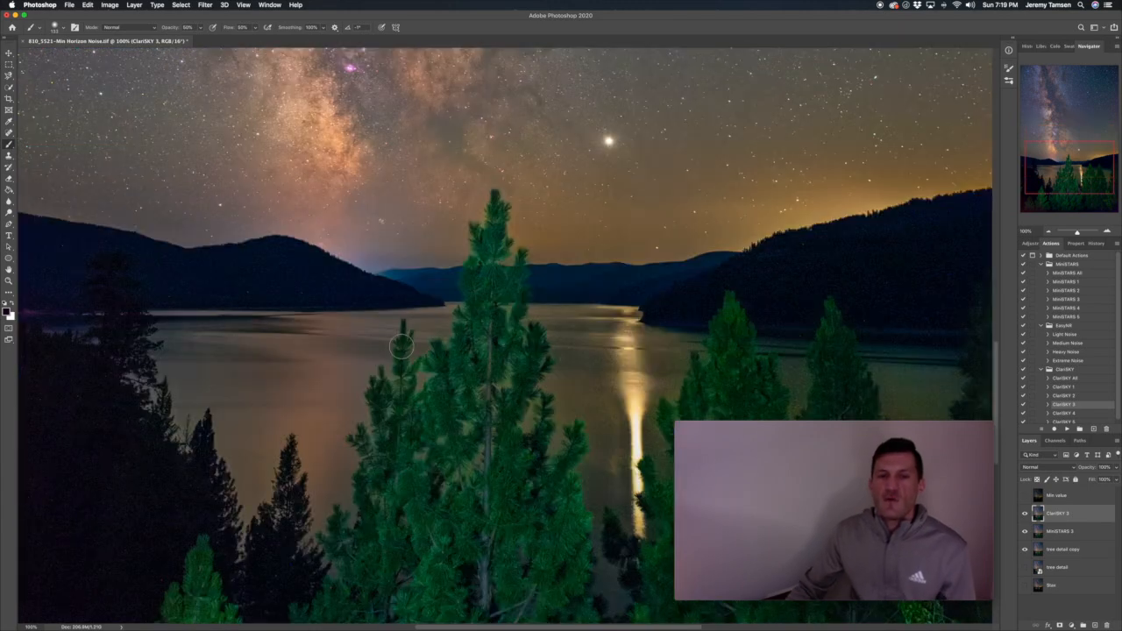
pyautogui.scroll(-3, 401, 346)
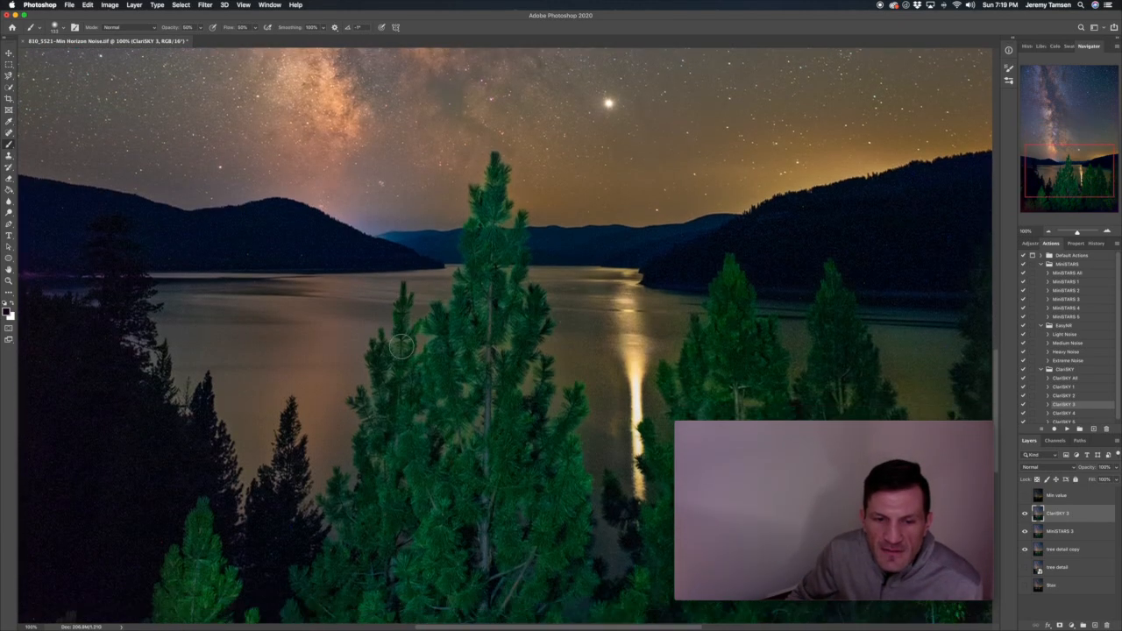
pyautogui.click(1024, 513)
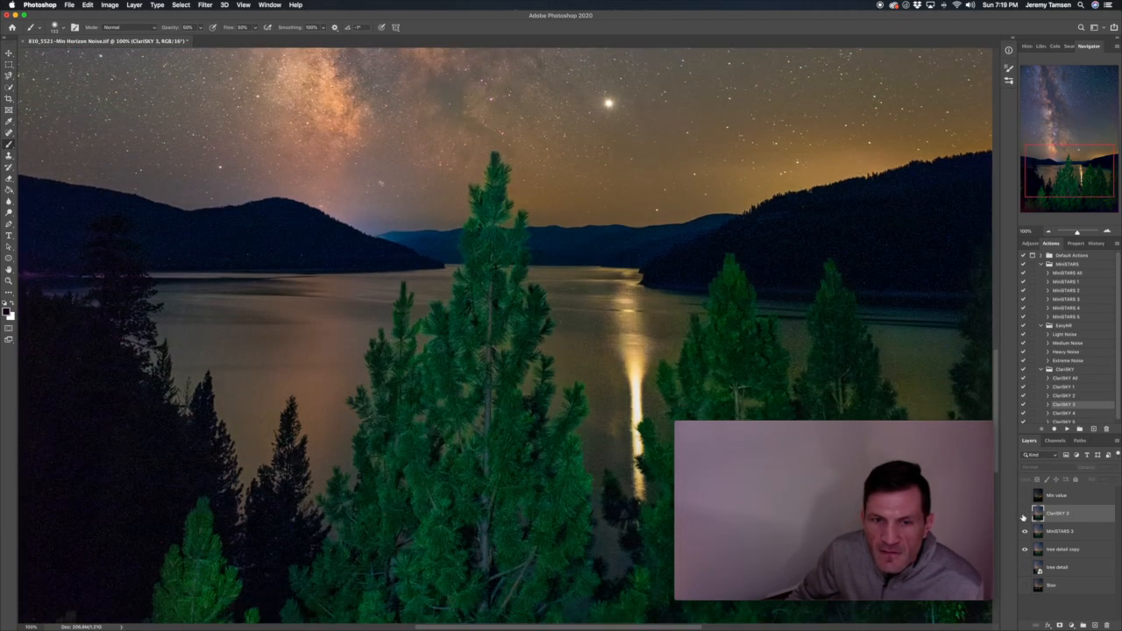
pyautogui.click(1025, 512)
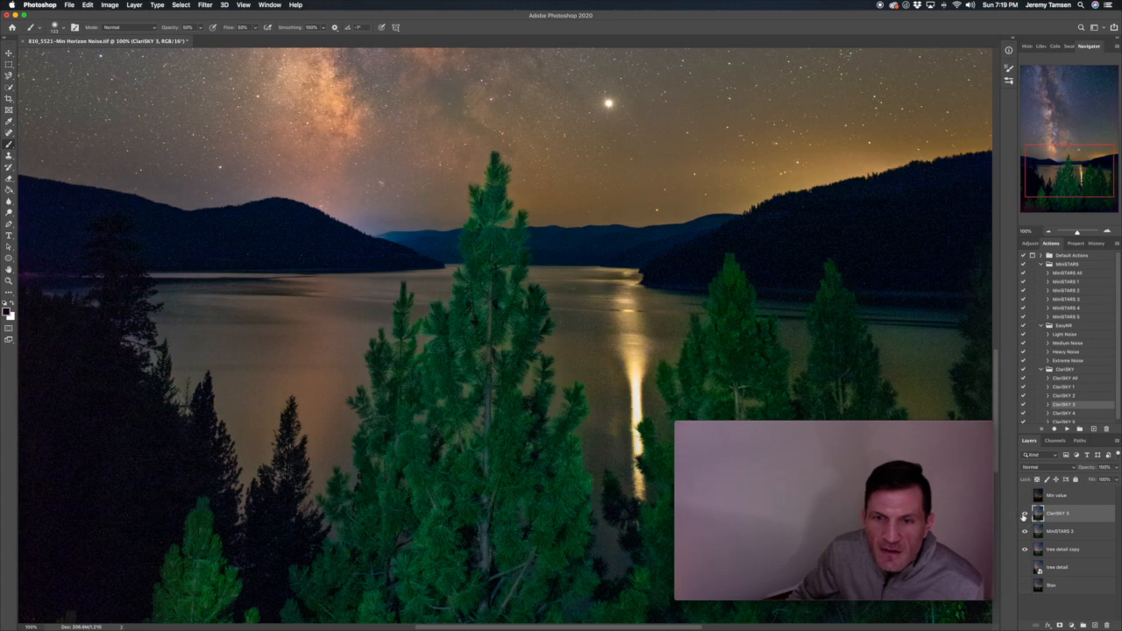
pyautogui.click(1025, 513)
pyautogui.click(1024, 512)
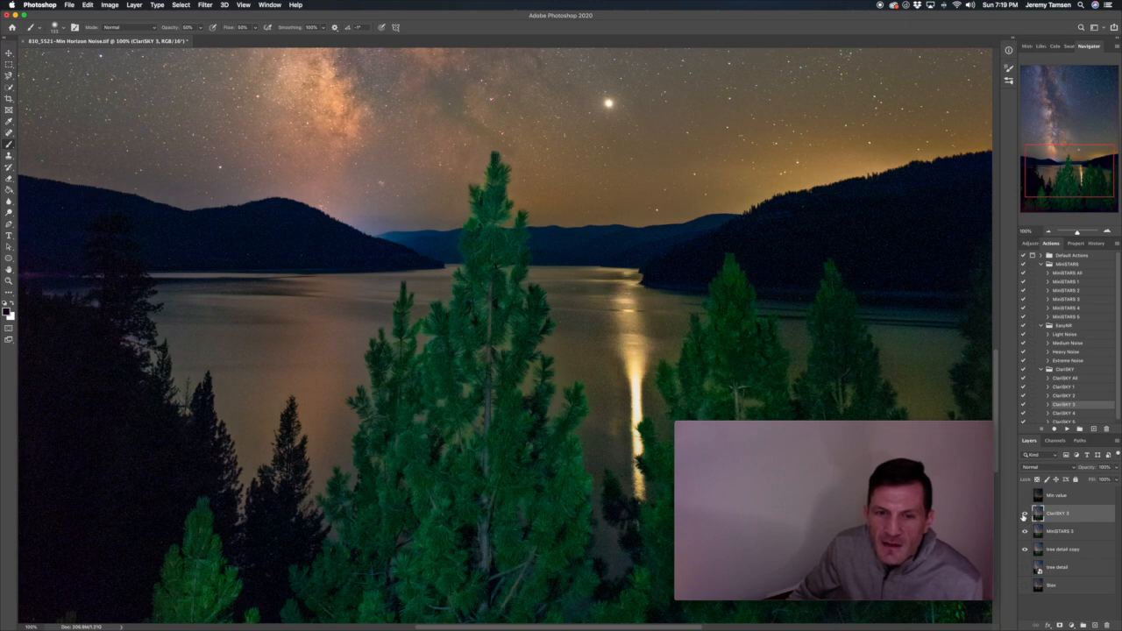
pyautogui.click(1024, 513)
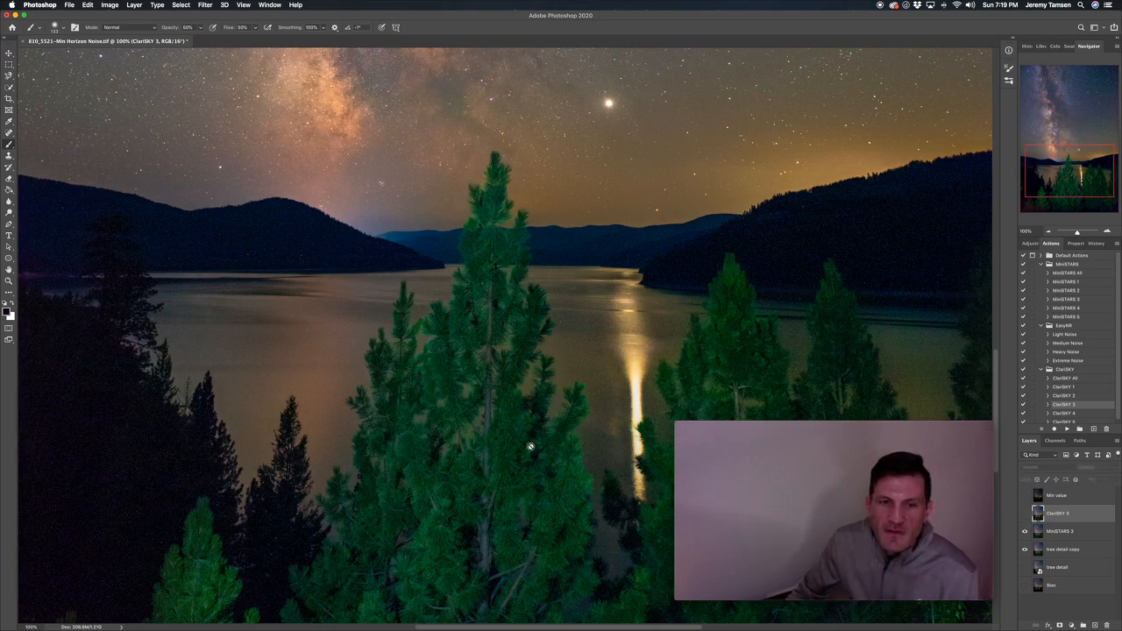
pyautogui.click(1025, 512)
# Add a layer mask to the ClariSKY 3 layer and hide the foreground with a black-to-white gradient along the horizon
pyautogui.click(1060, 625)
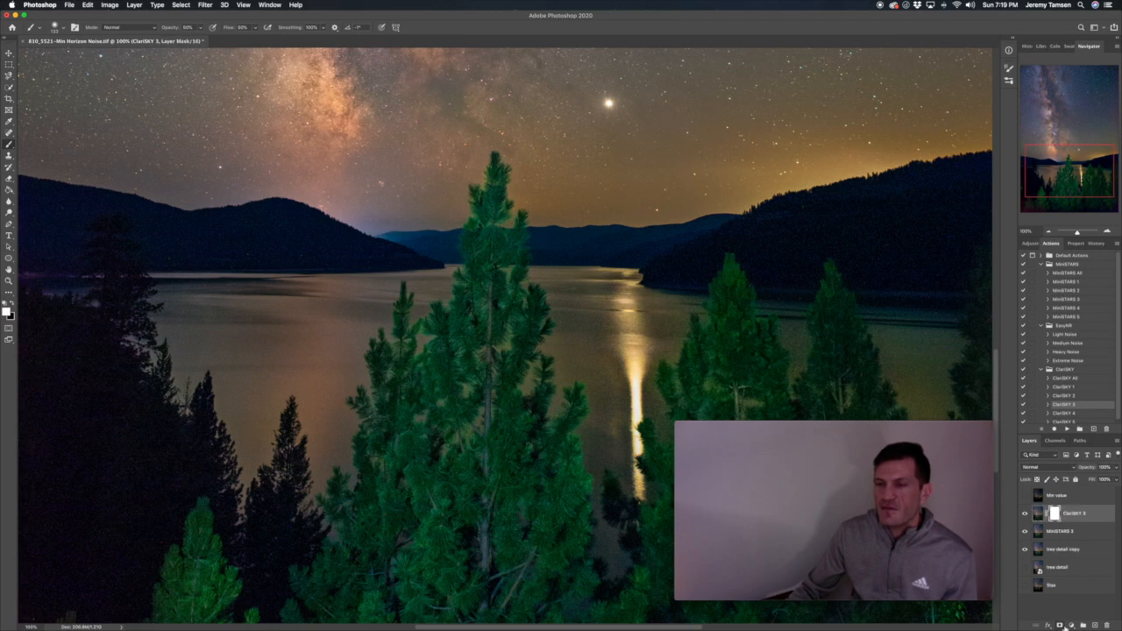
pyautogui.click(8, 189)
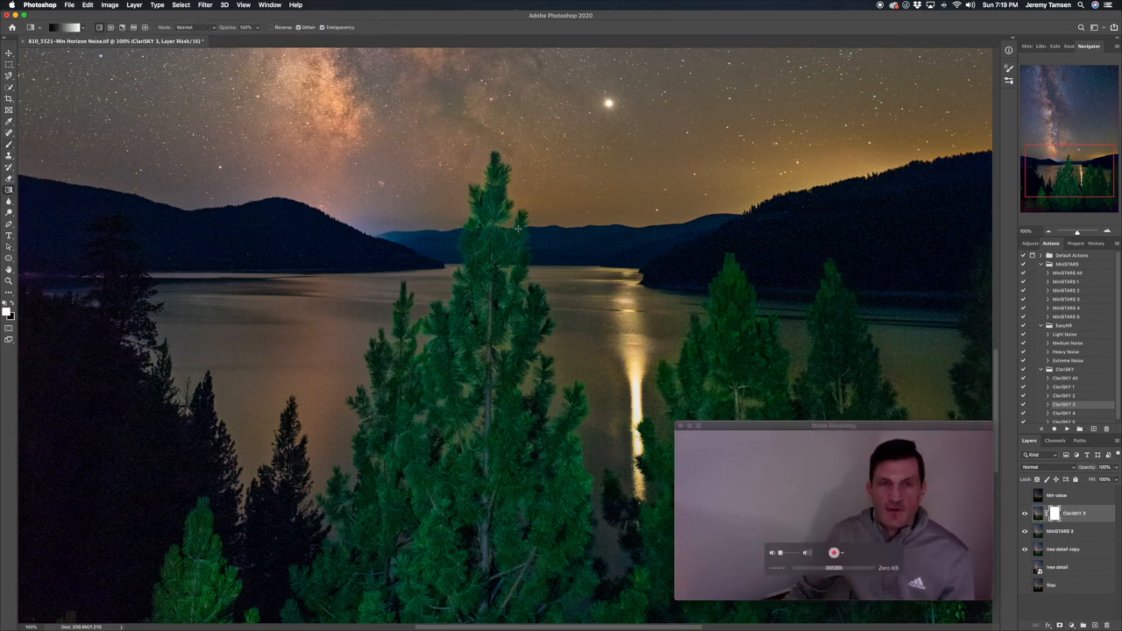
pyautogui.scroll(5, 518, 227)
pyautogui.scroll(-1, 518, 228)
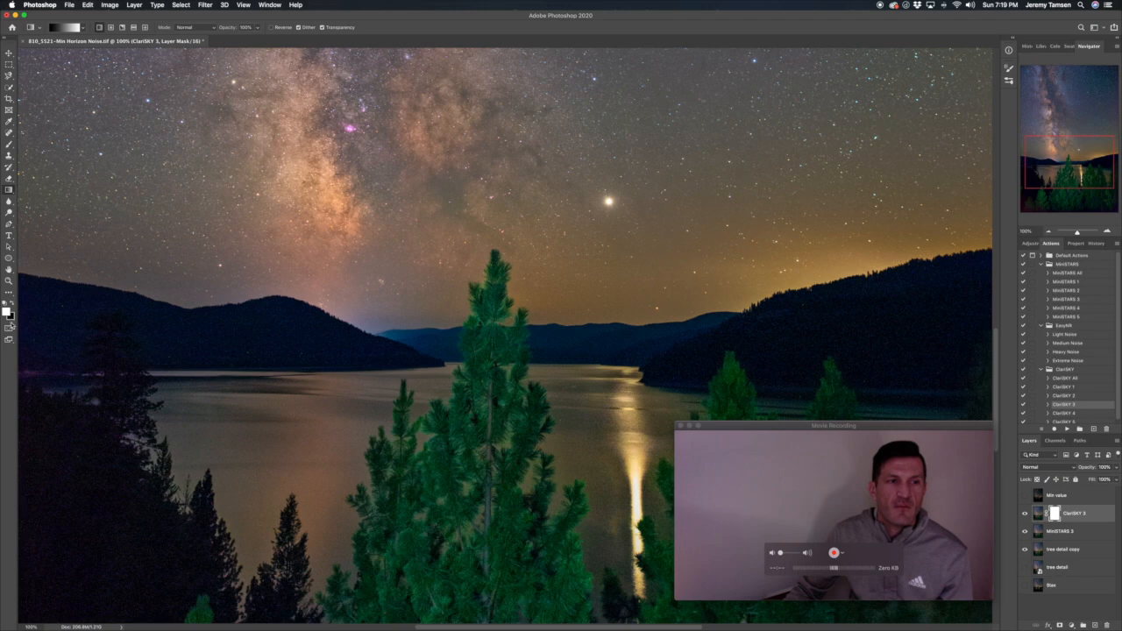
pyautogui.click(1025, 514)
pyautogui.click(1024, 513)
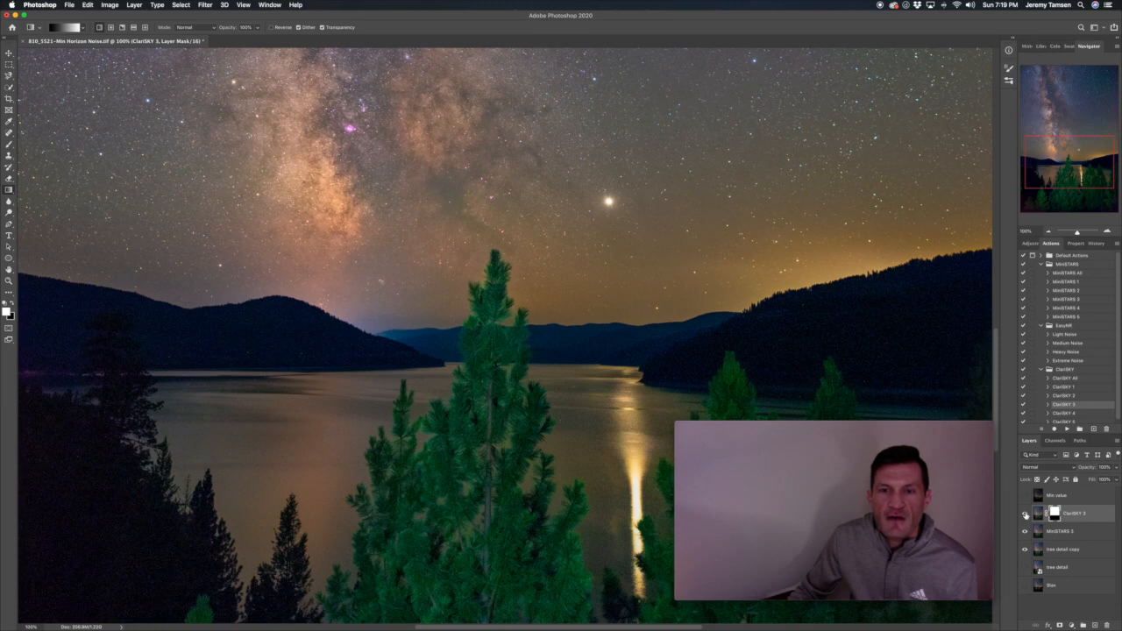
# Combine the masked ClariSKY 3 and MiniSTARS 3 layers into one smart object
pyautogui.press('super+0')
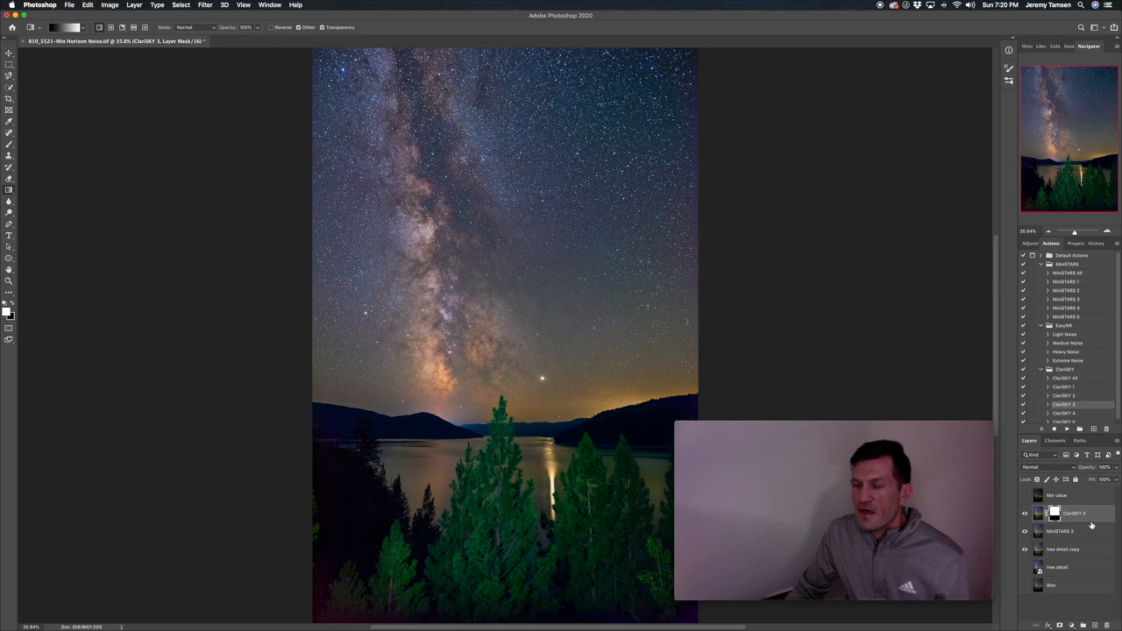
pyautogui.press('super+2')
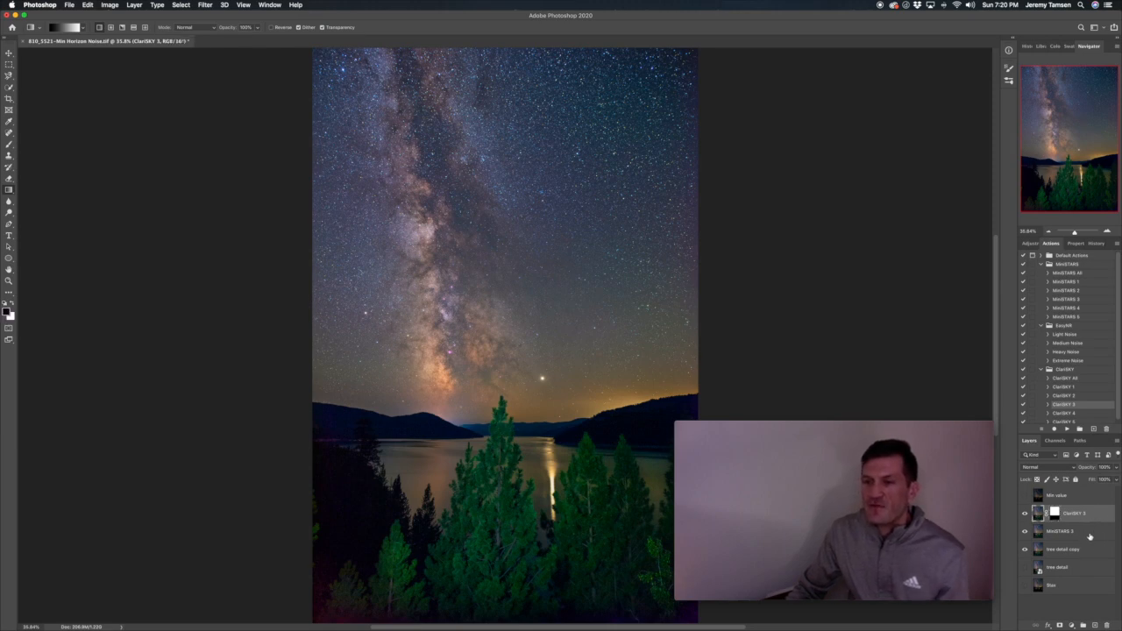
pyautogui.keyDown('shift'); pyautogui.click(1090, 535); pyautogui.keyUp('shift')
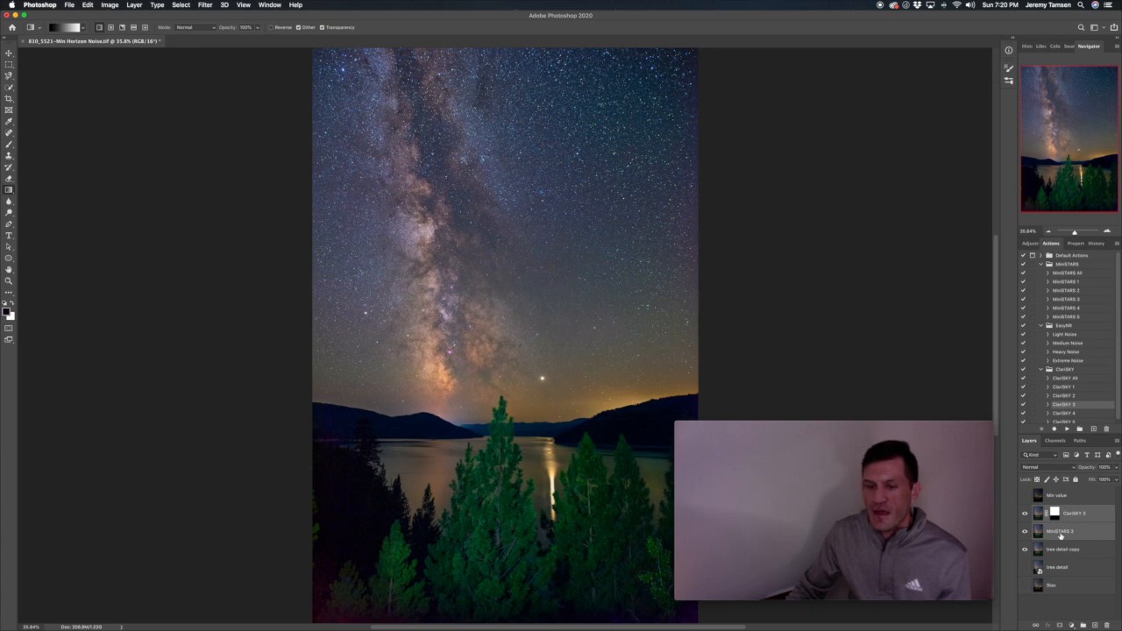
pyautogui.rightClick(1060, 537)
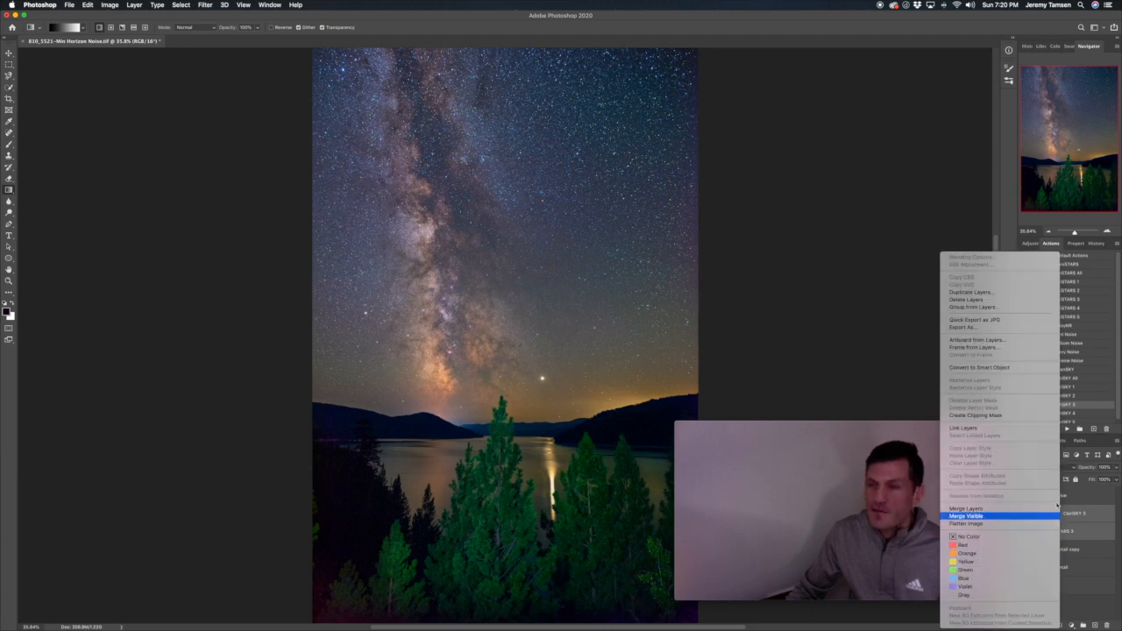
pyautogui.click(1011, 368)
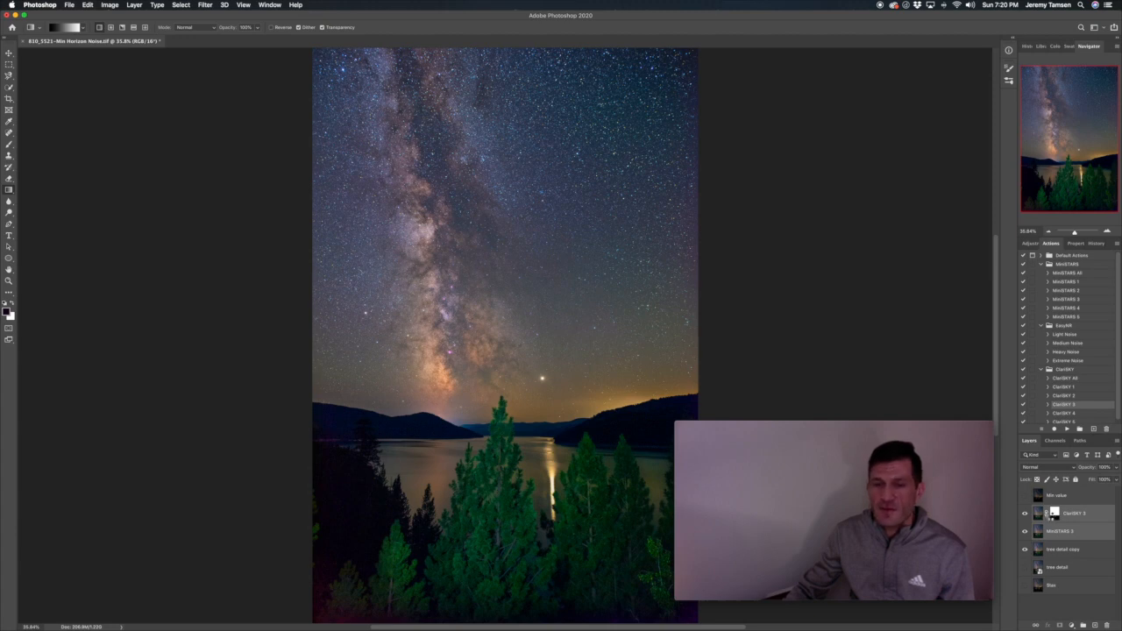
pyautogui.hotkey('ctrl', 'e')
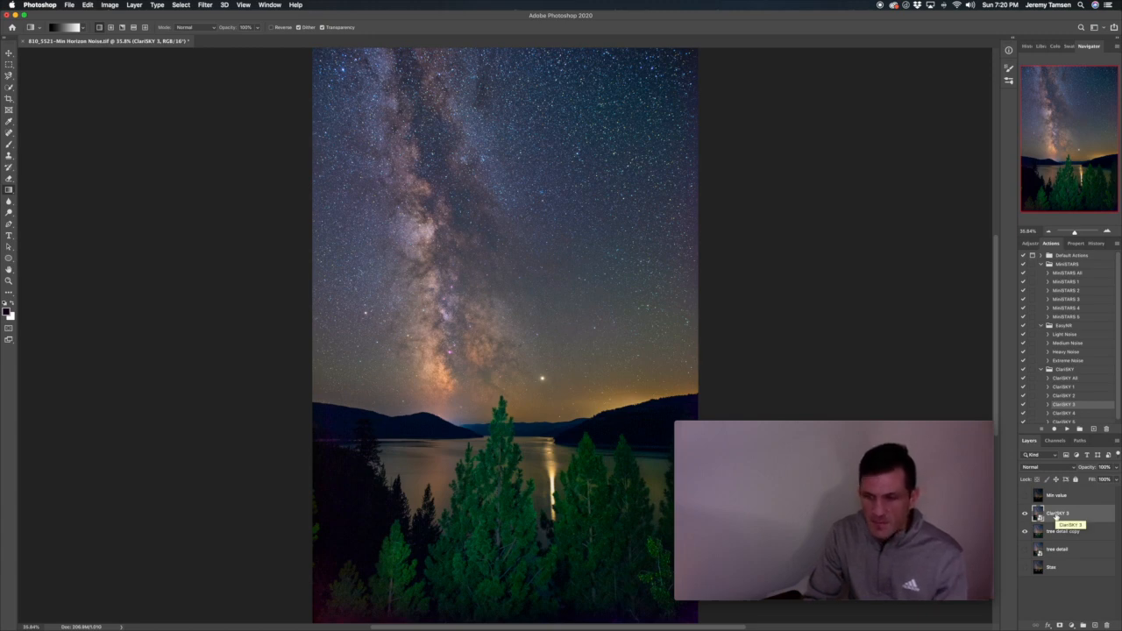
# Duplicate the ClariSKY 3 smart object, rasterize the copy and hide the layers beneath it
pyautogui.press('super+j')
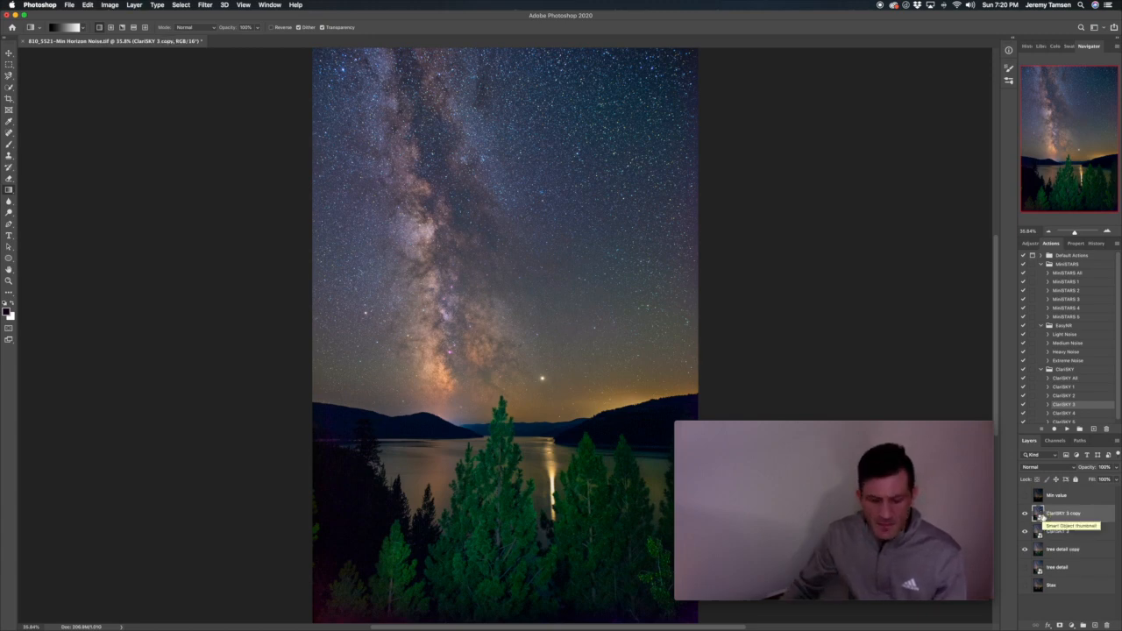
pyautogui.rightClick(1040, 516)
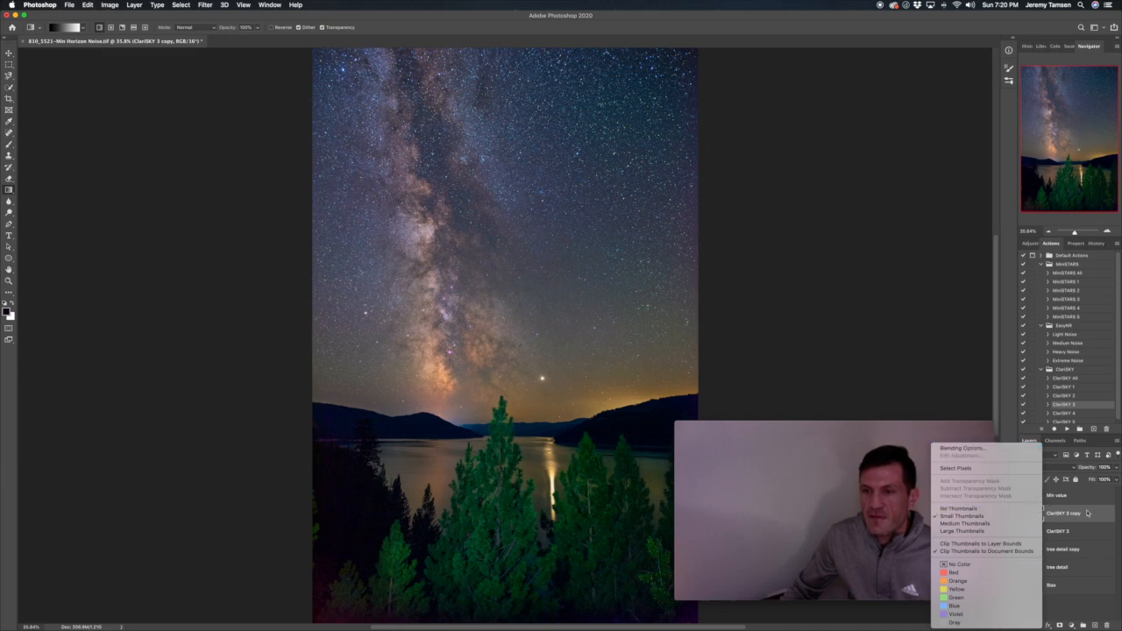
pyautogui.click(1087, 513)
pyautogui.rightClick(1086, 513)
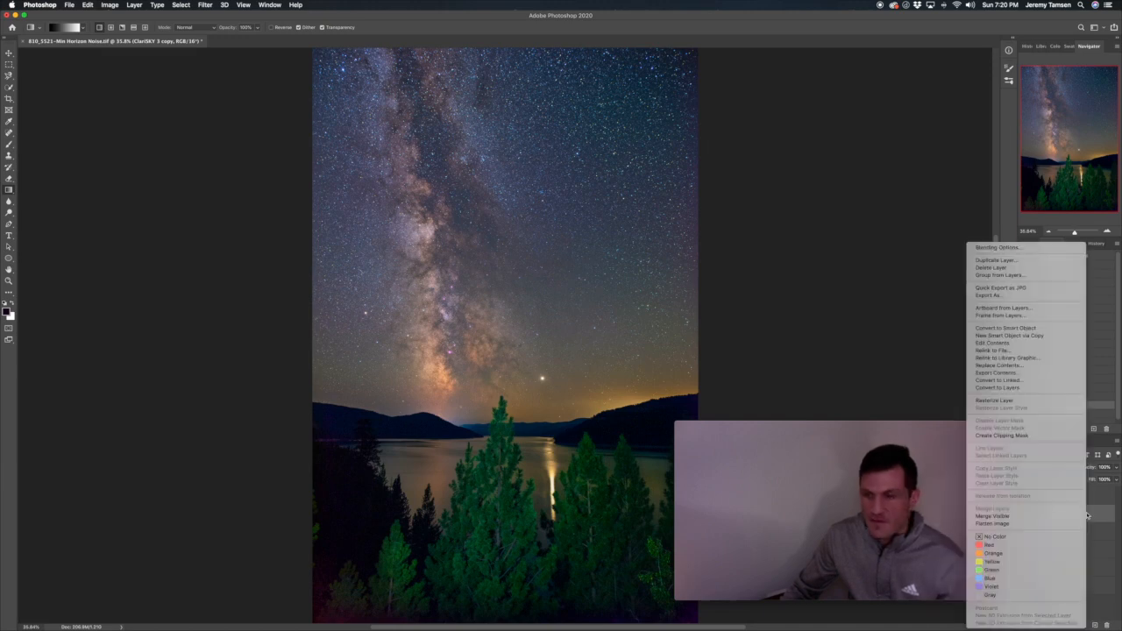
pyautogui.click(1013, 401)
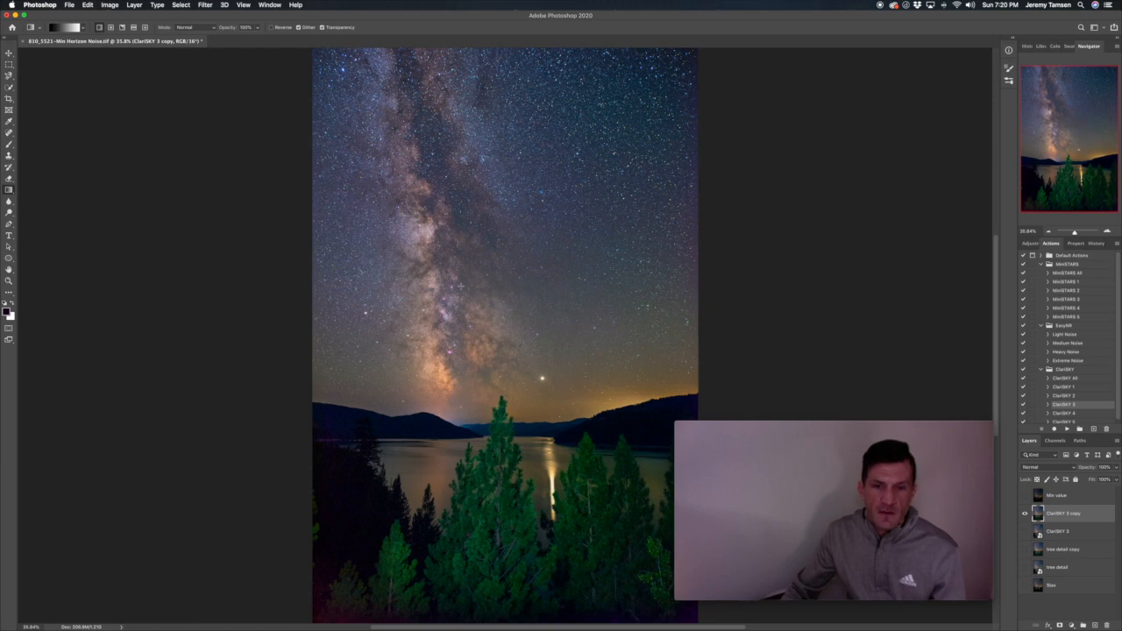
# Examine the rasterized ClariSKY 3 copy at 100%, from the Milky Way down to the trees and lake
pyautogui.press('super+plus')
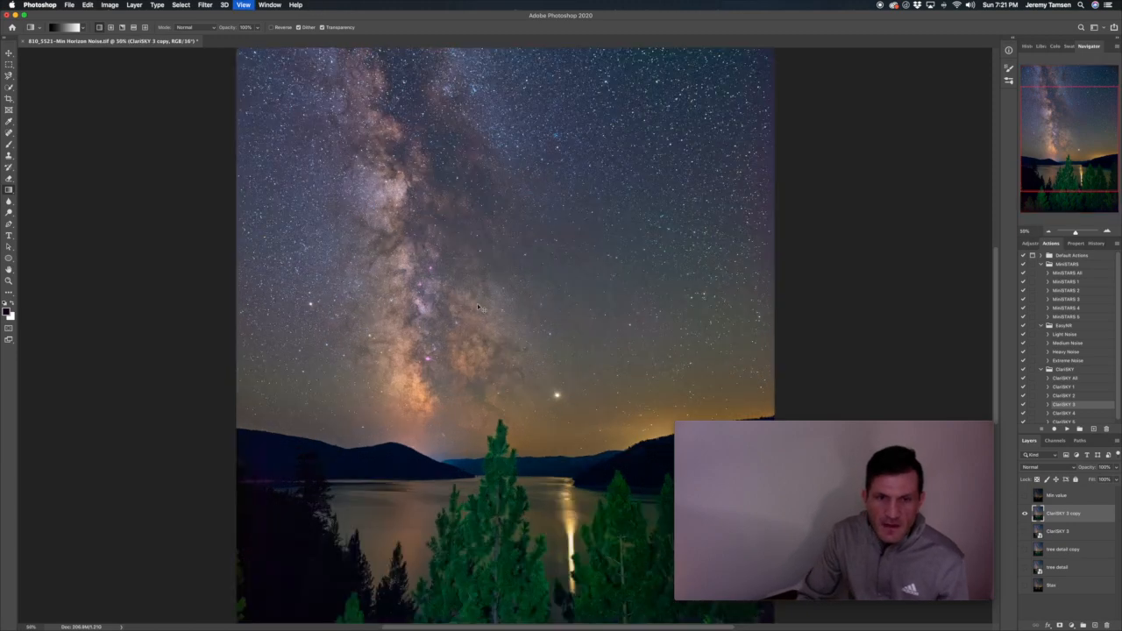
pyautogui.press('super+plus')
pyautogui.press('super+plus')
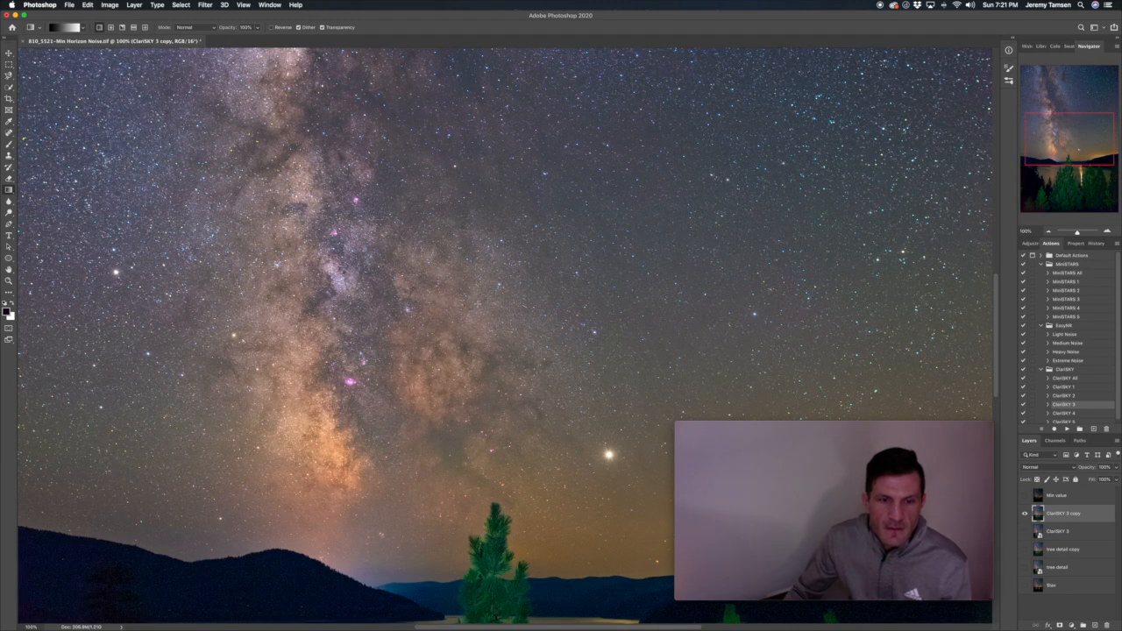
pyautogui.scroll(-10, 478, 303)
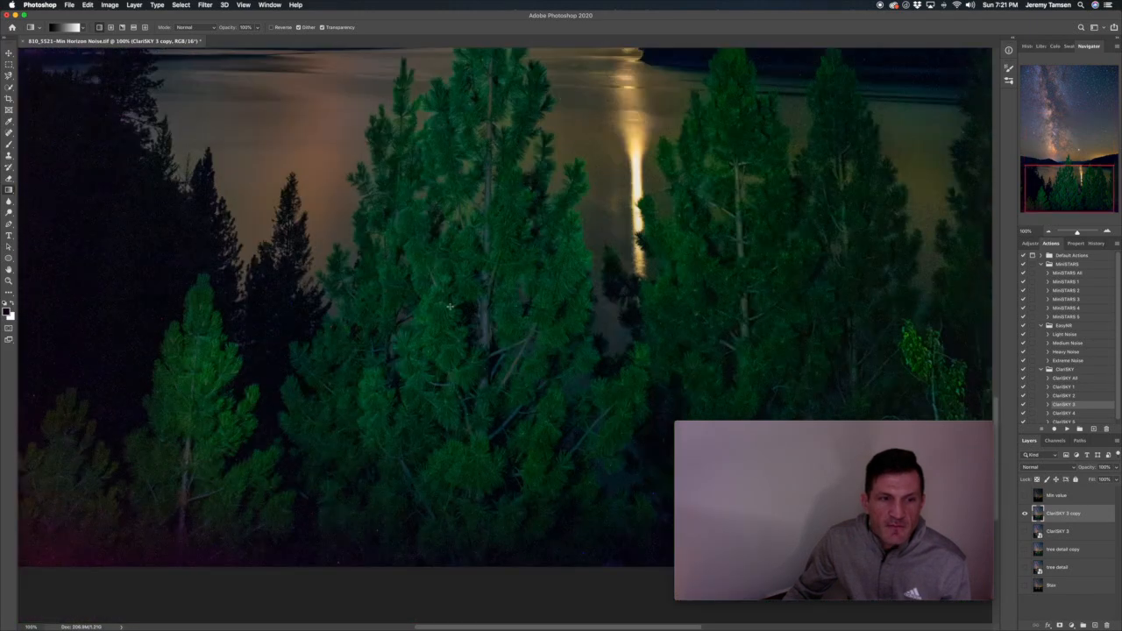
pyautogui.scroll(-3, 450, 306)
pyautogui.scroll(3, 448, 307)
pyautogui.scroll(5, 448, 307)
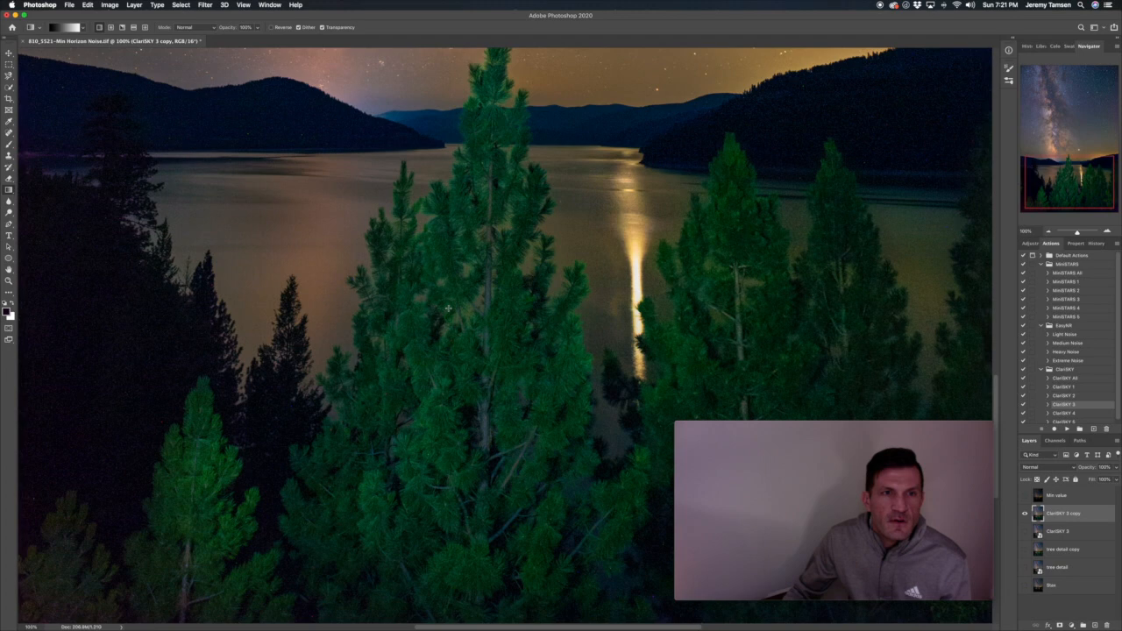
pyautogui.scroll(5, 375, 84)
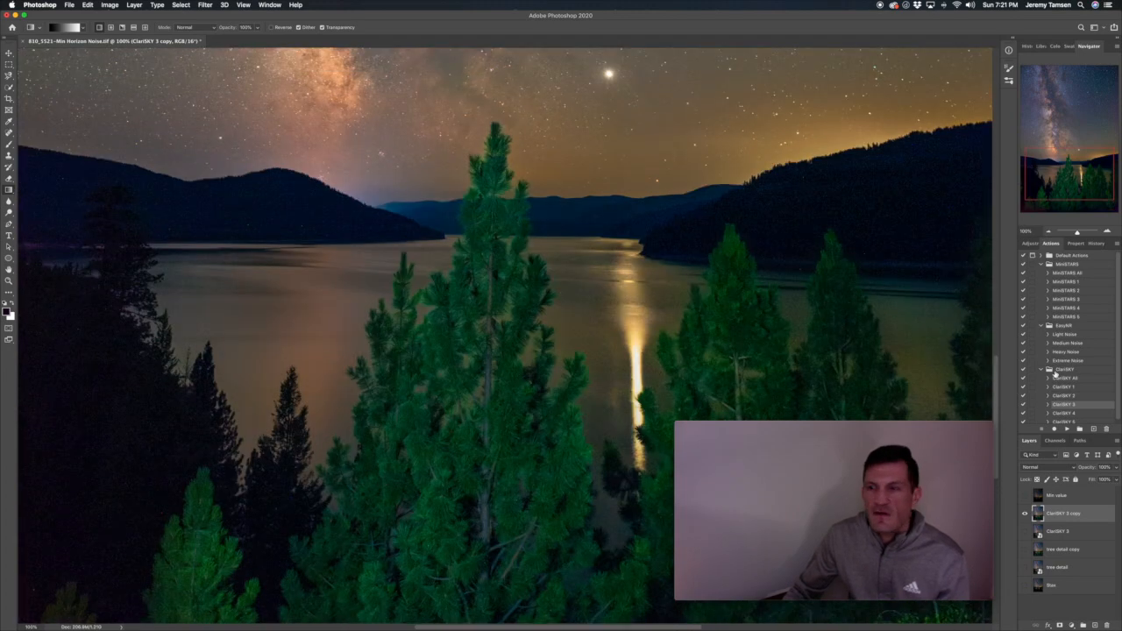
# Duplicate the ClariSKY 3 copy layer and rename the duplicate "dust and scratches"
pyautogui.press('super+j')
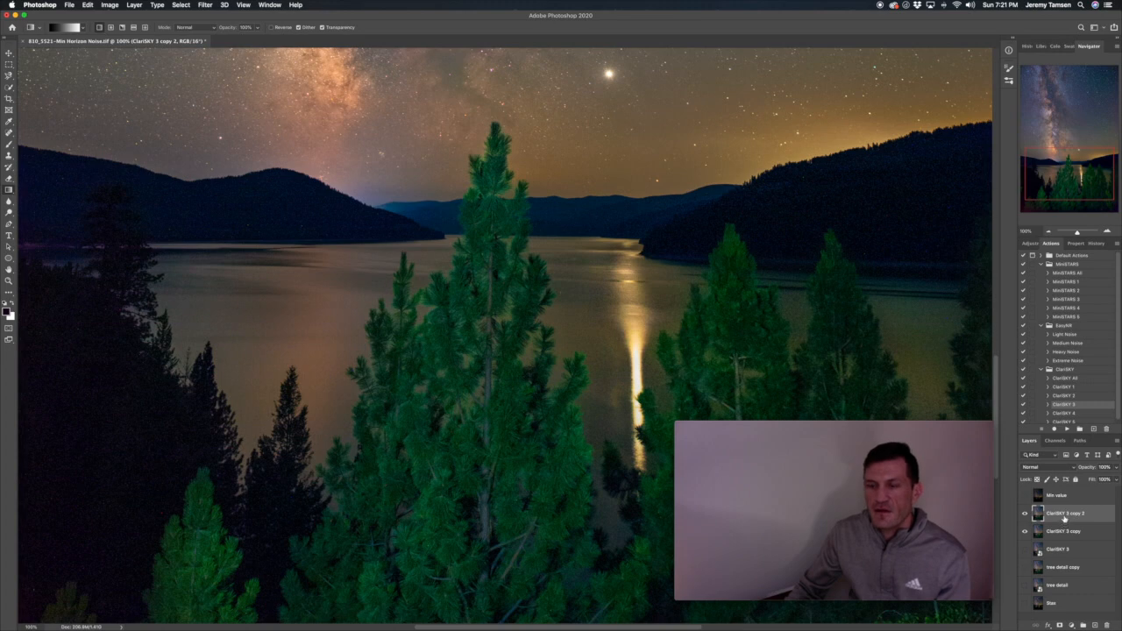
pyautogui.click(178, 5)
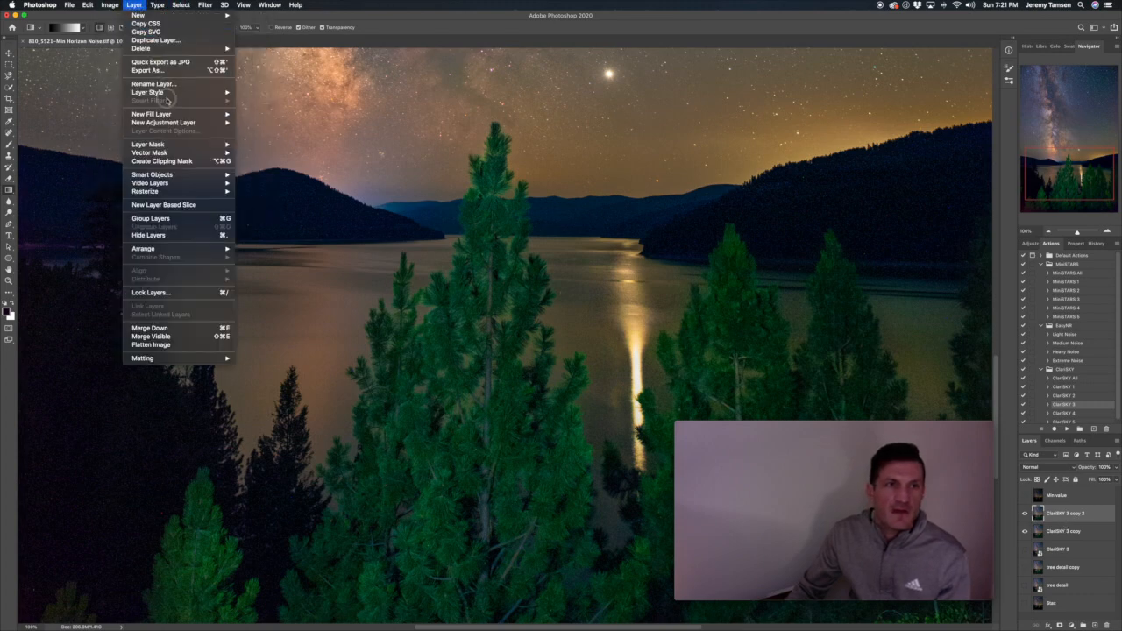
pyautogui.click(169, 87)
pyautogui.write('dust and')
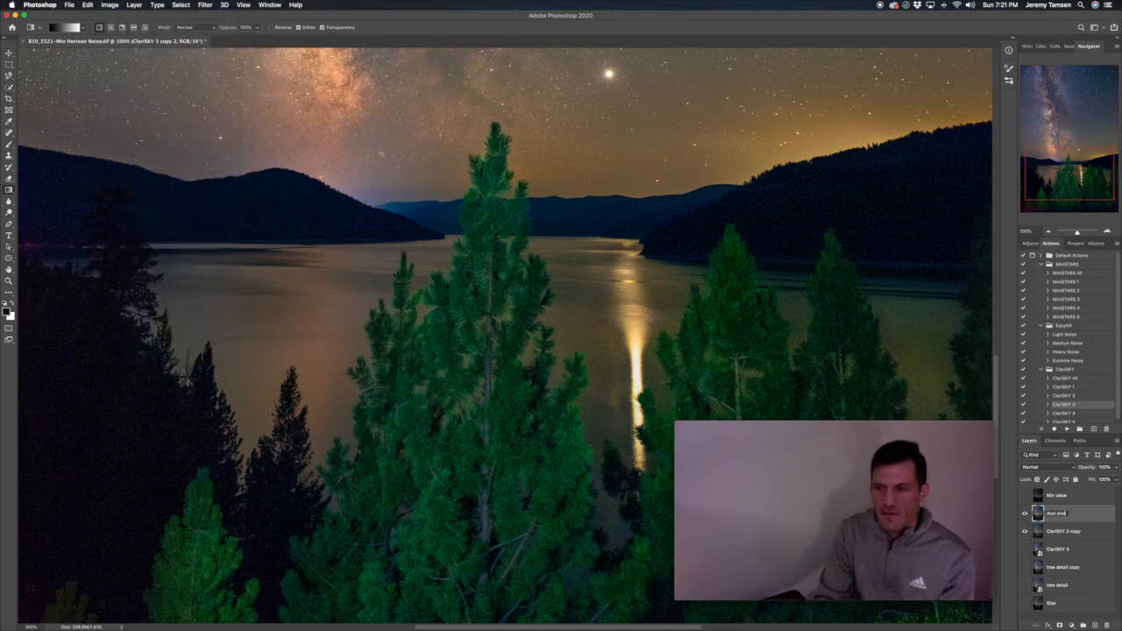
pyautogui.write(' scratches')
pyautogui.press('Return')
# Apply Dust & Scratches to the dust and scratches layer with a 3-pixel radius and a threshold of 56 levels
pyautogui.click(163, 5)
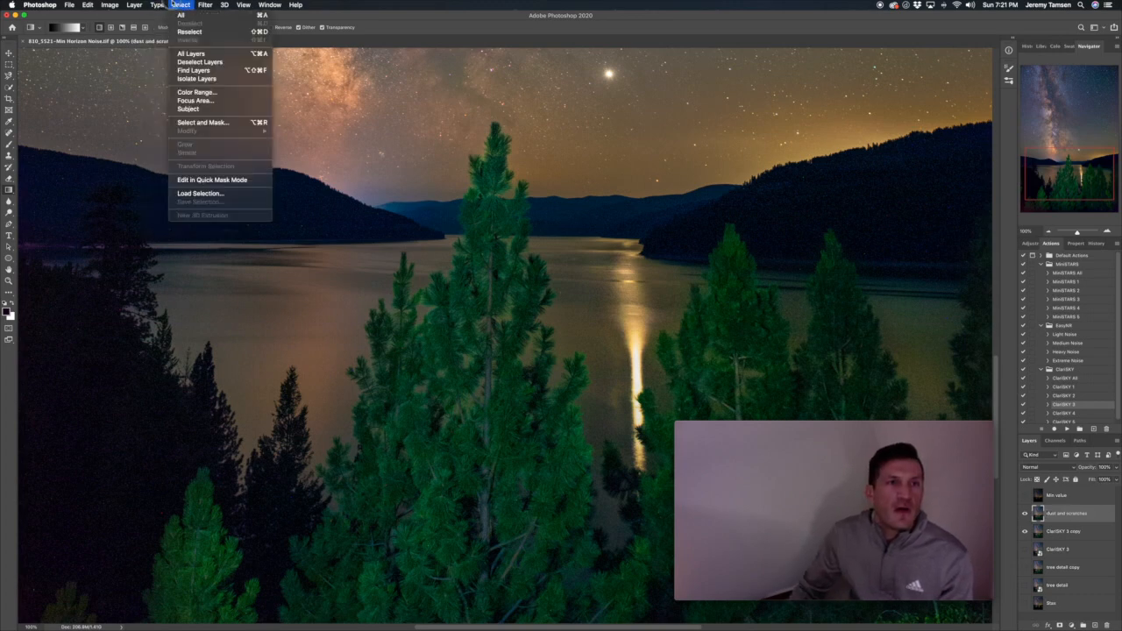
pyautogui.moveTo(211, 4)
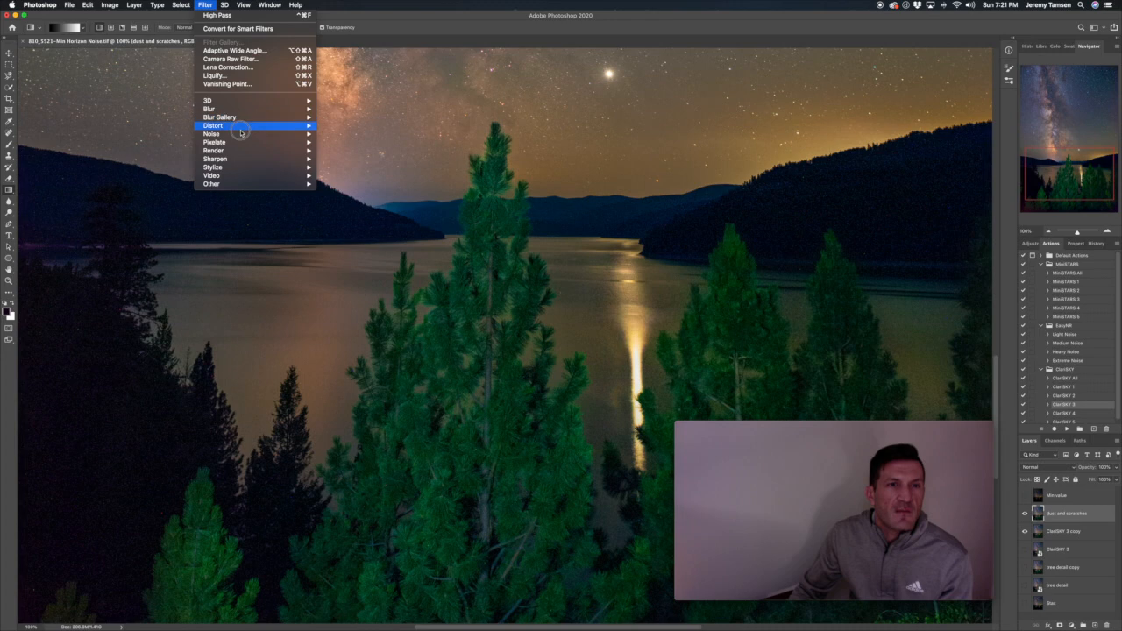
pyautogui.moveTo(254, 133)
pyautogui.click(353, 150)
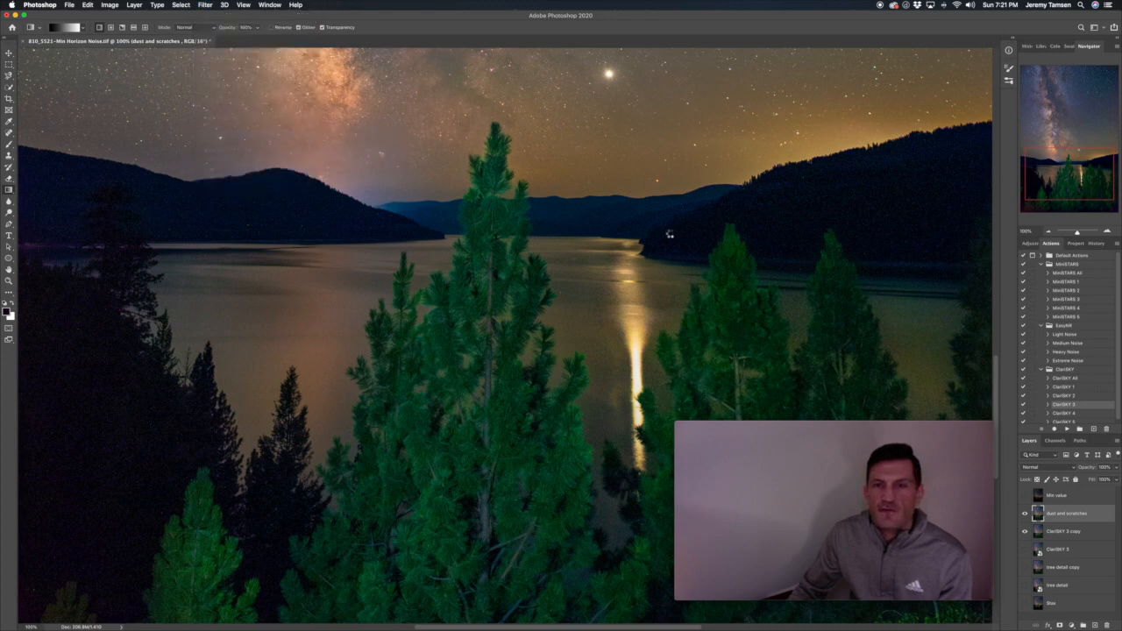
pyautogui.click(273, 232)
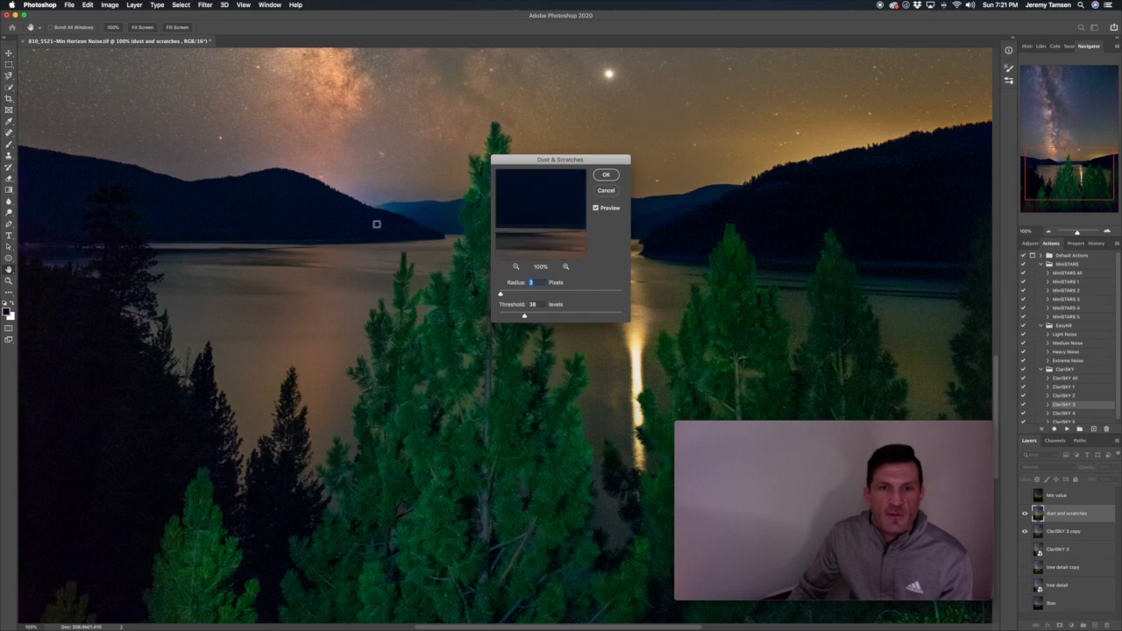
pyautogui.click(292, 217)
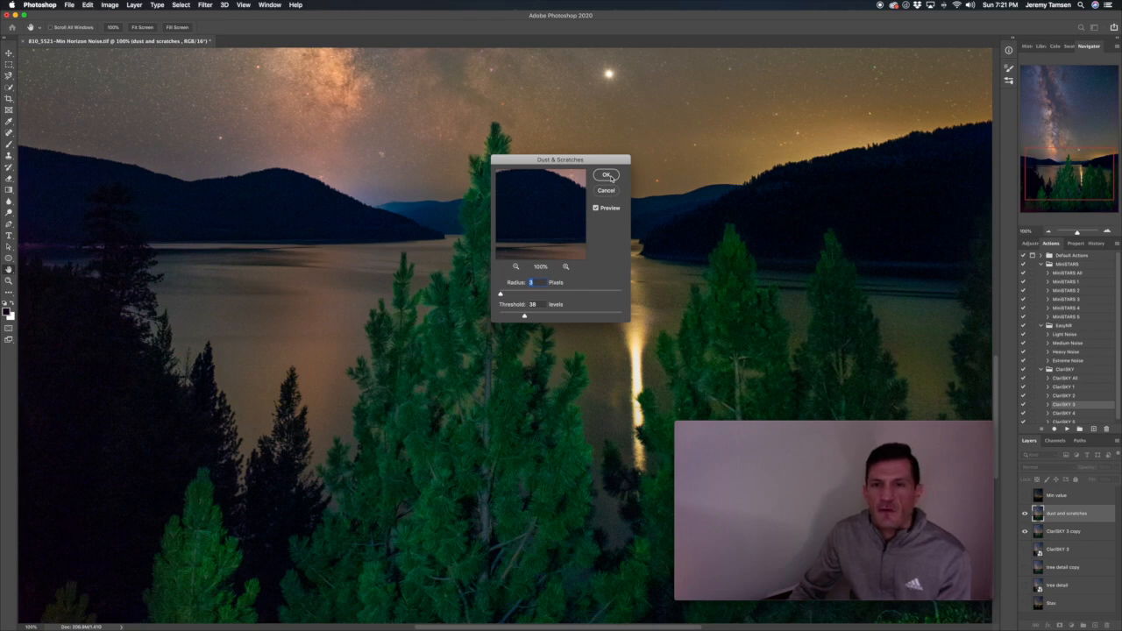
pyautogui.moveTo(525, 316)
pyautogui.mouseDown()
pyautogui.moveTo(558, 314)
pyautogui.moveTo(538, 322)
pyautogui.mouseUp()
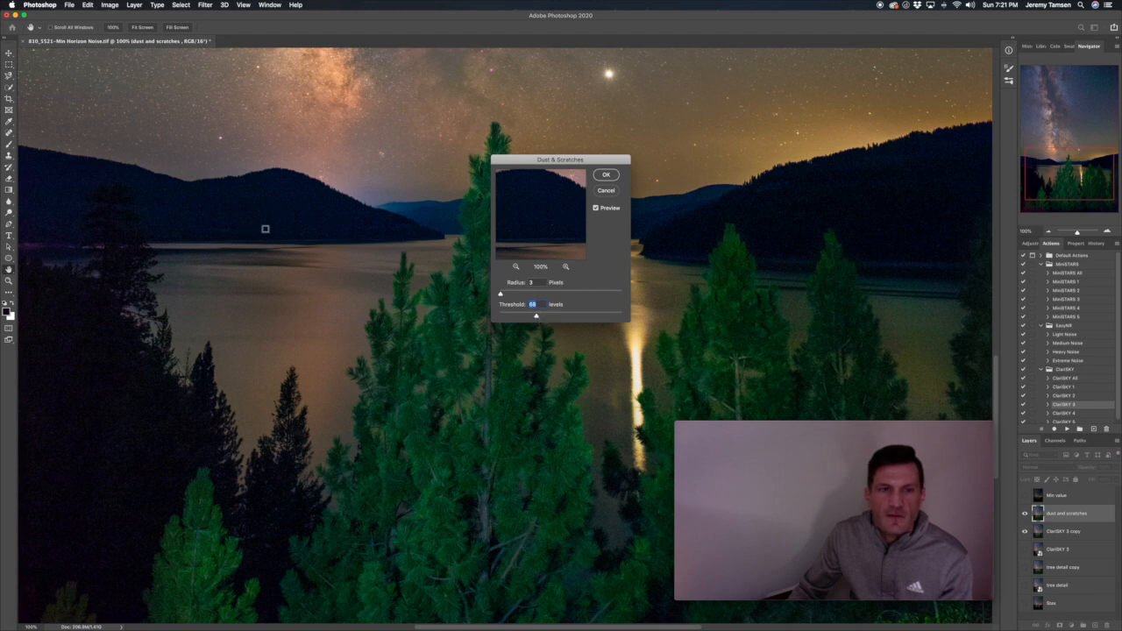
pyautogui.click(604, 177)
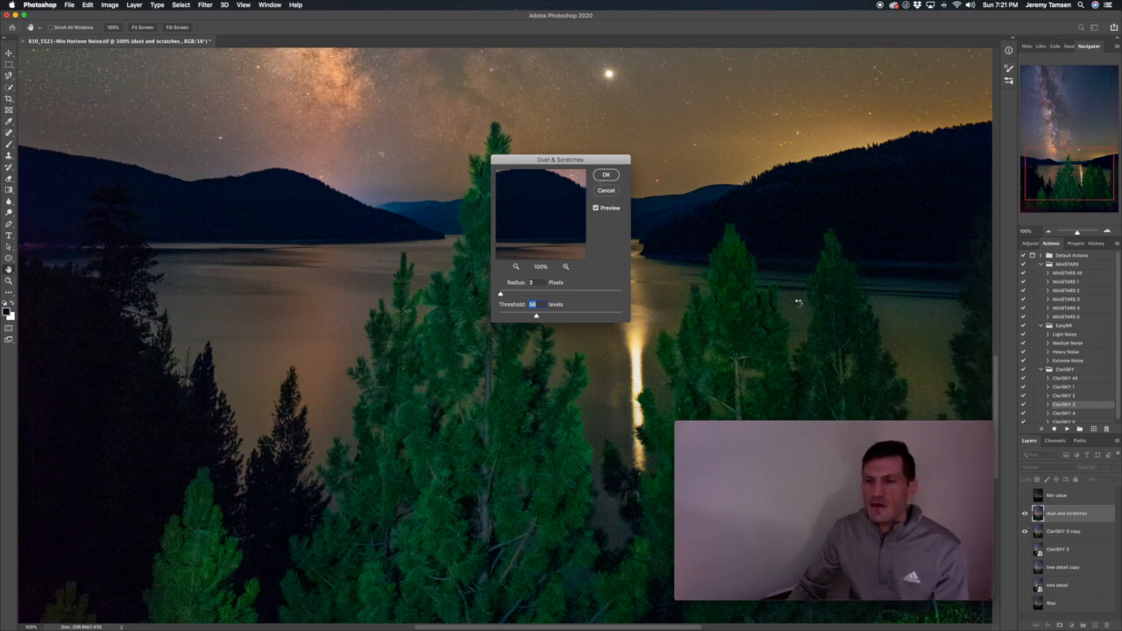
# Compare the sky with the dust and scratches layer shown and hidden to judge the filter's effect on the stars
pyautogui.scroll(10, 802, 304)
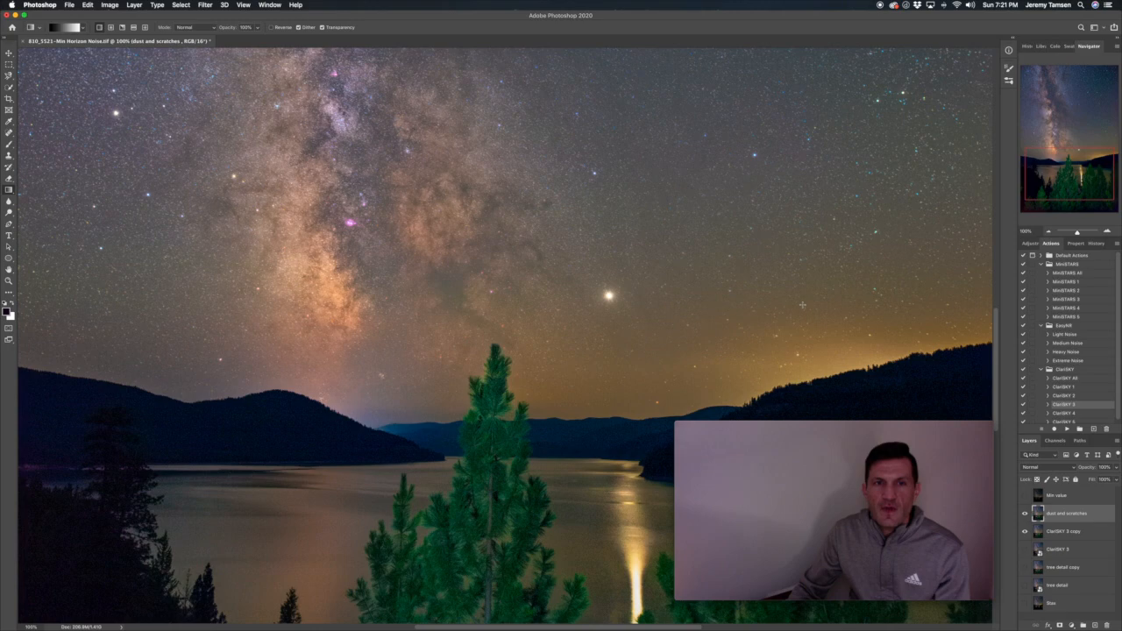
pyautogui.scroll(4, 802, 304)
pyautogui.click(1025, 514)
pyautogui.click(1025, 515)
pyautogui.click(1025, 515)
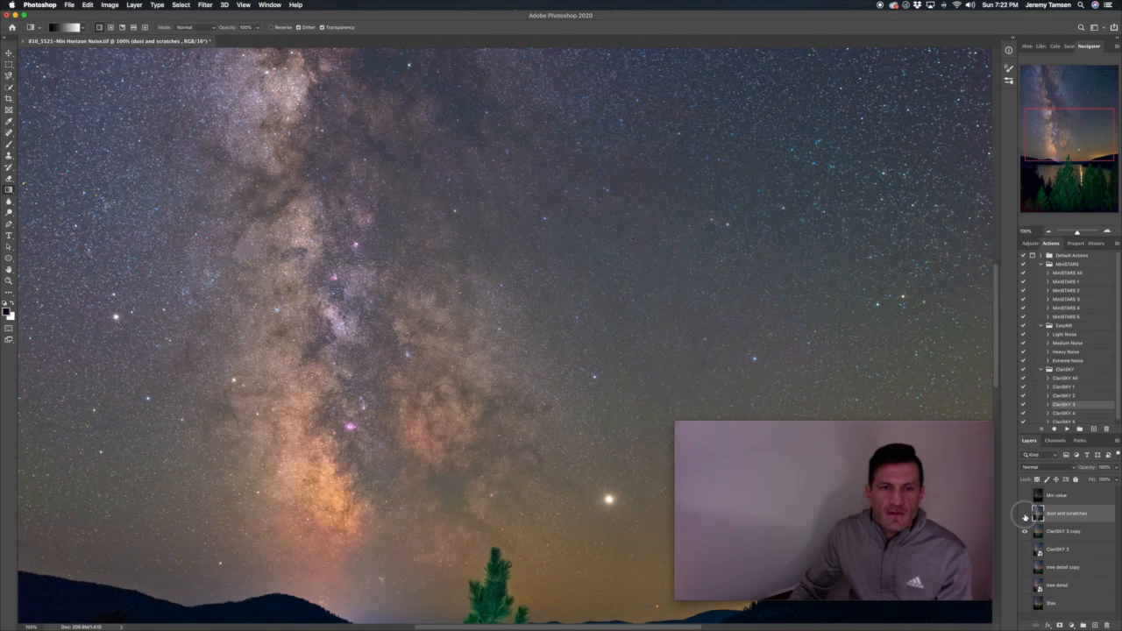
pyautogui.click(1024, 515)
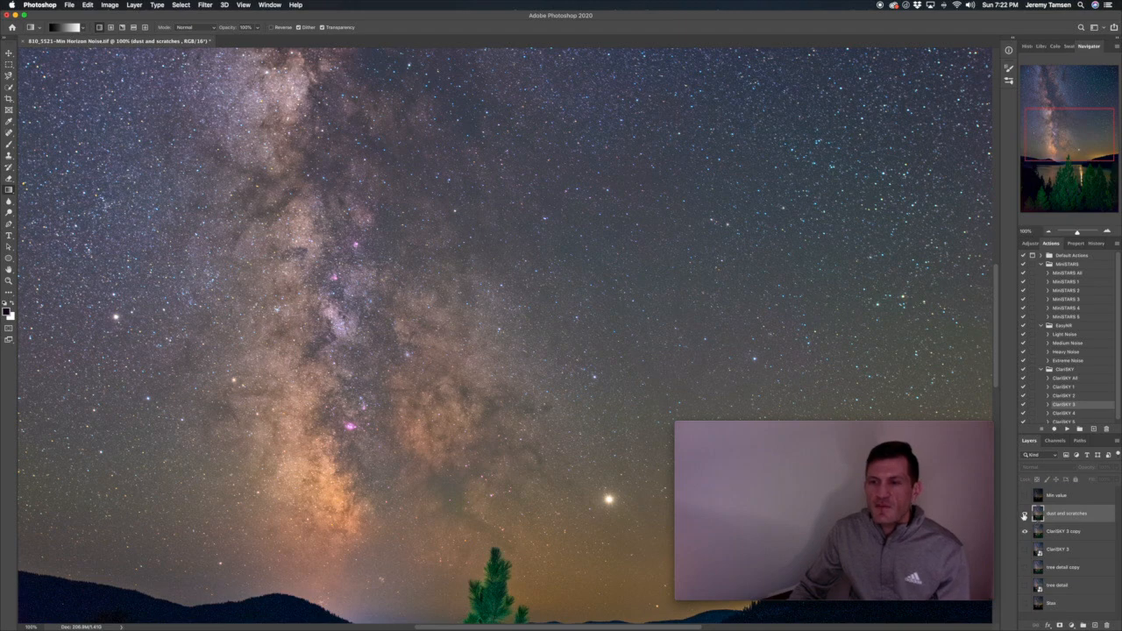
# Add a mask to the dust and scratches layer and draw a gradient near the horizon so it hides the sky
pyautogui.click(1059, 625)
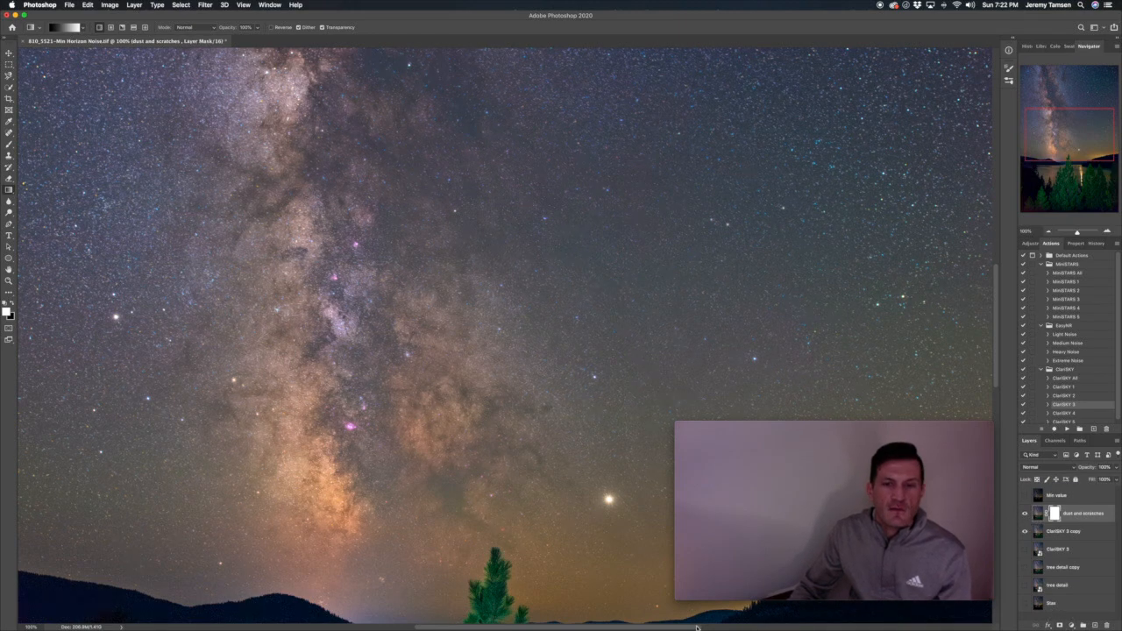
pyautogui.scroll(-5, 562, 569)
pyautogui.scroll(-3, 562, 572)
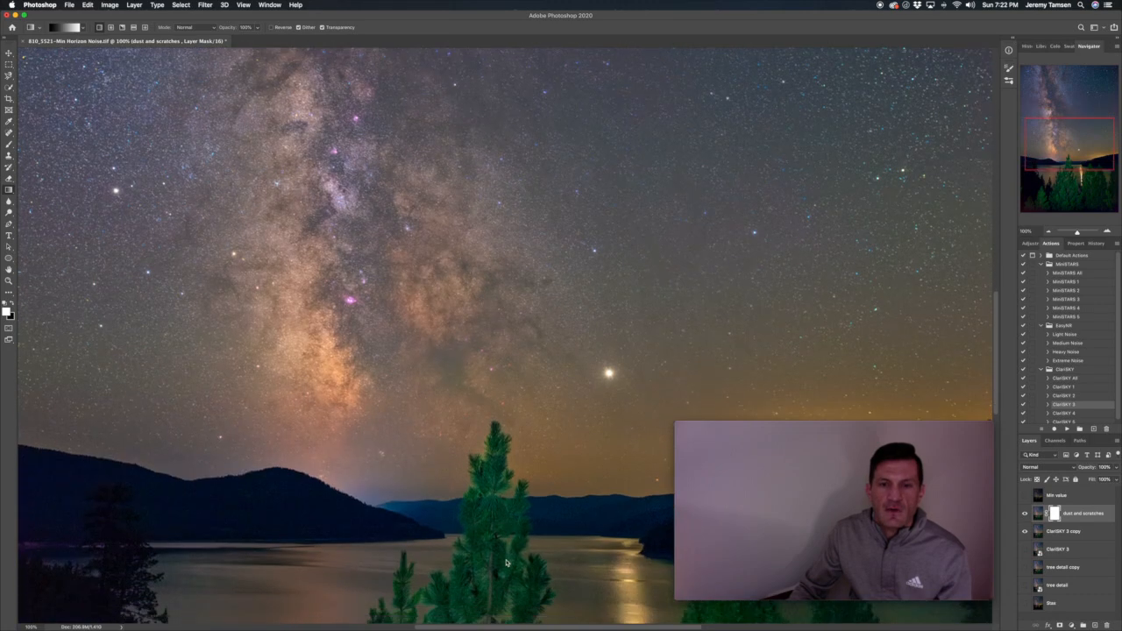
pyautogui.moveTo(502, 554); pyautogui.dragTo(486, 417)
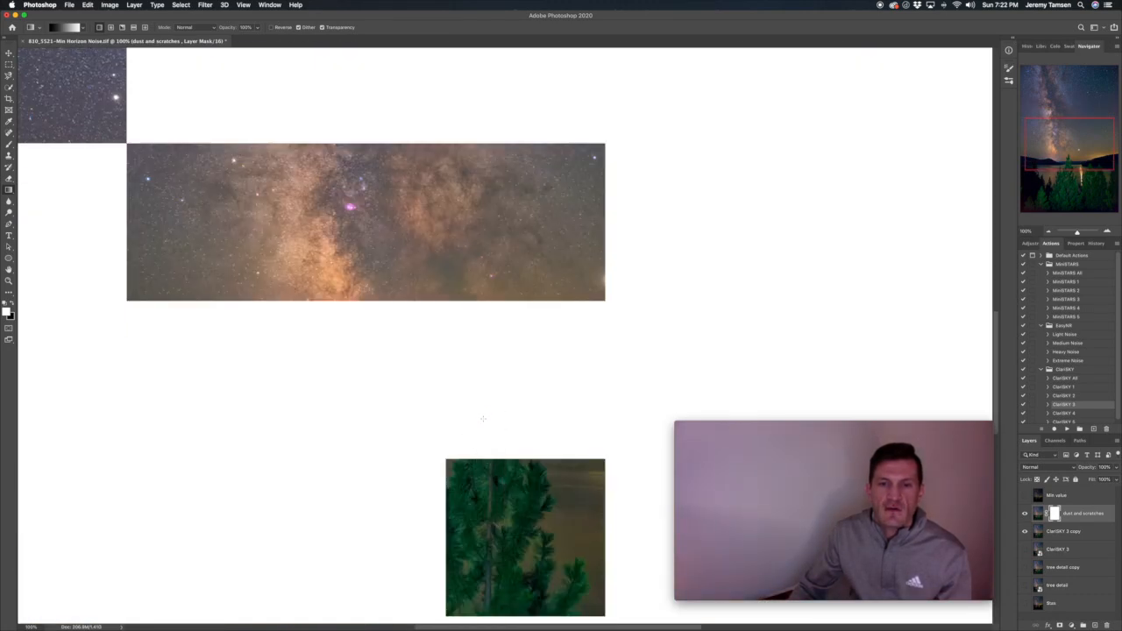
pyautogui.moveTo(506, 379); pyautogui.dragTo(508, 453)
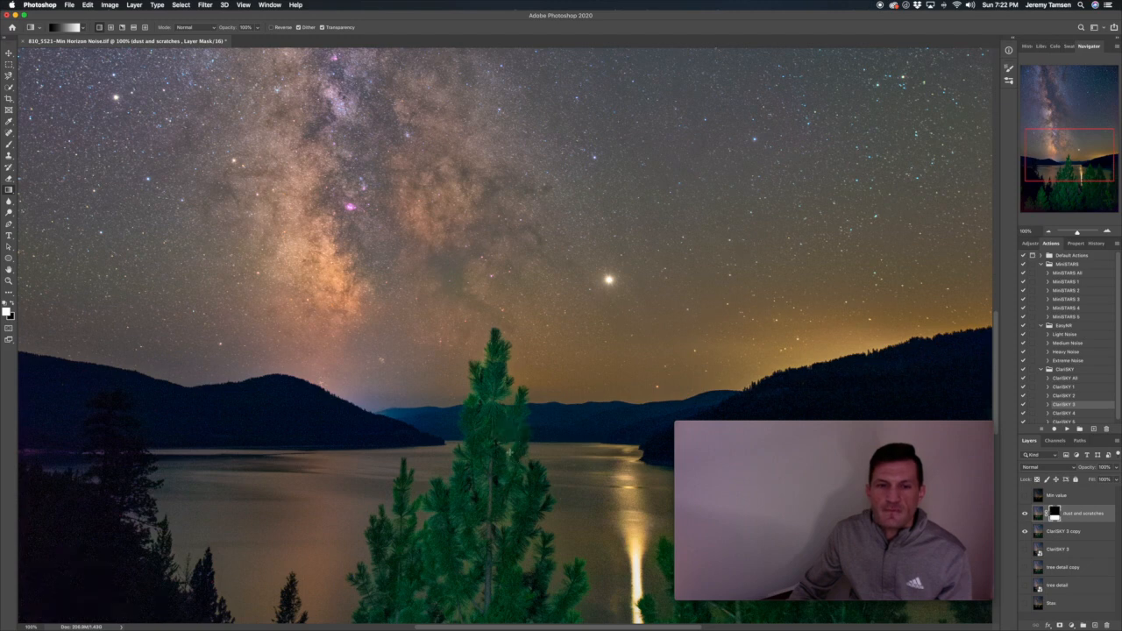
pyautogui.click(1026, 516)
pyautogui.click(1026, 516)
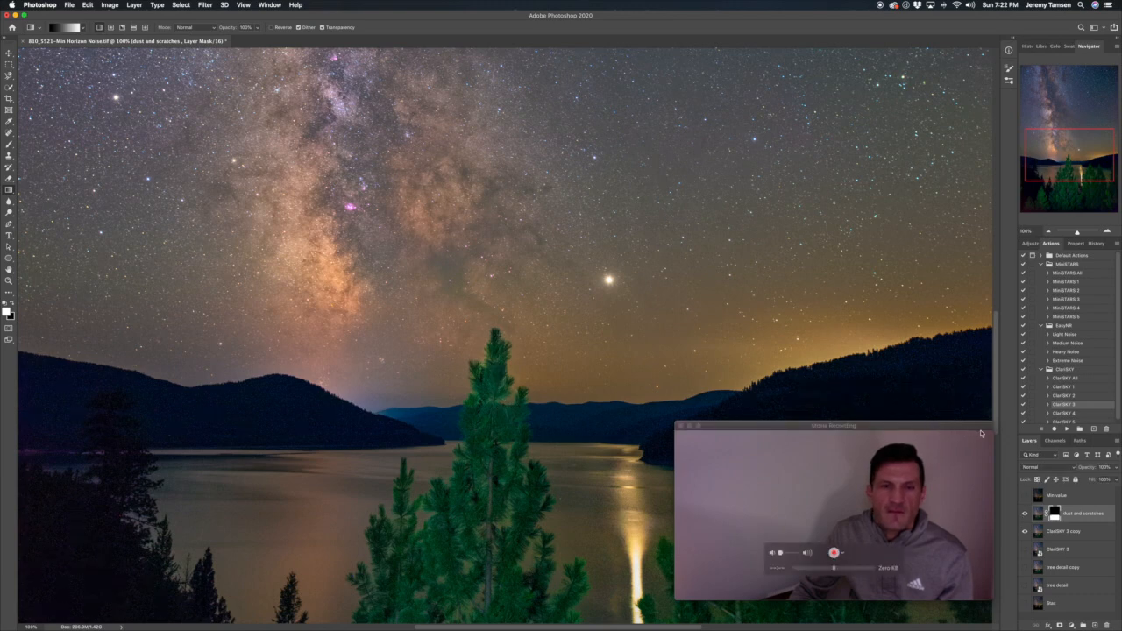
pyautogui.click(9, 146)
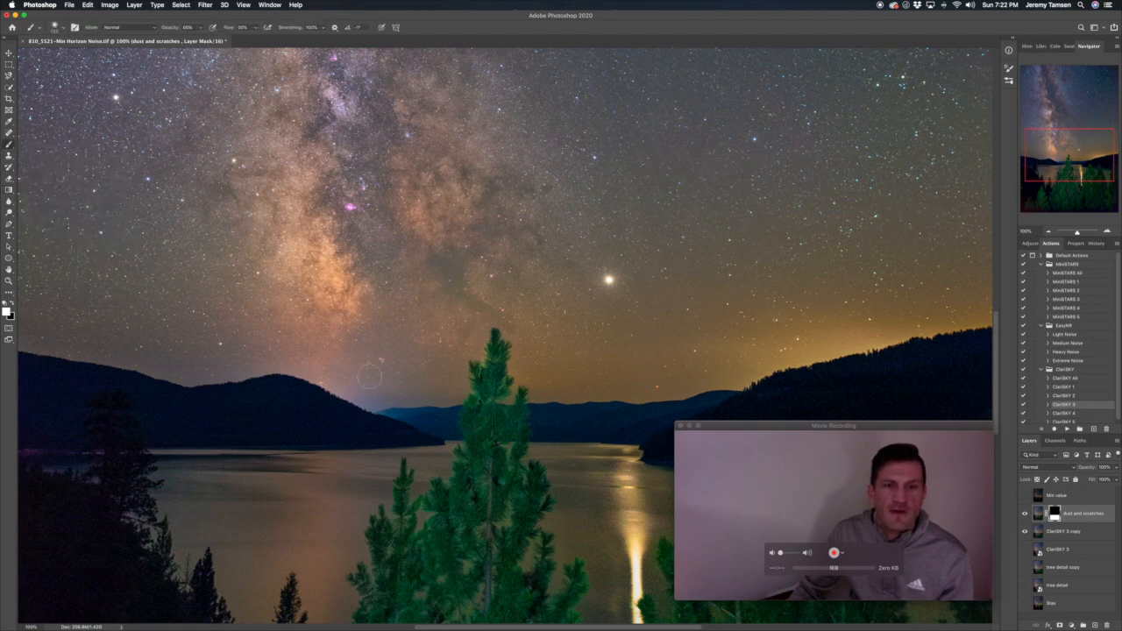
pyautogui.moveTo(388, 368); pyautogui.dragTo(429, 377)
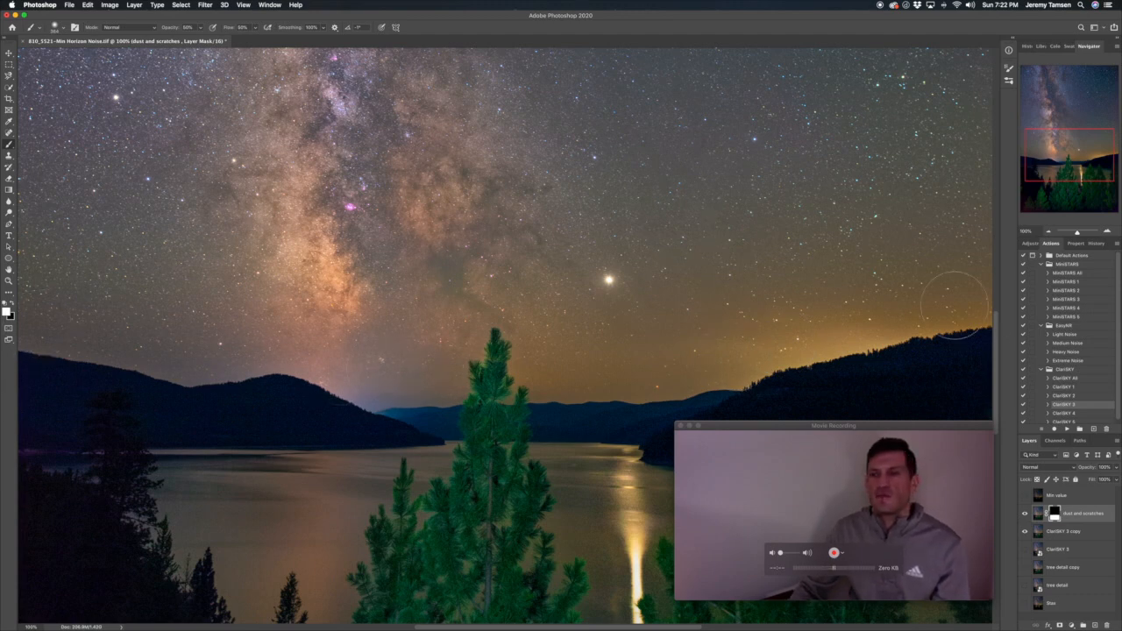
pyautogui.press('super+minus')
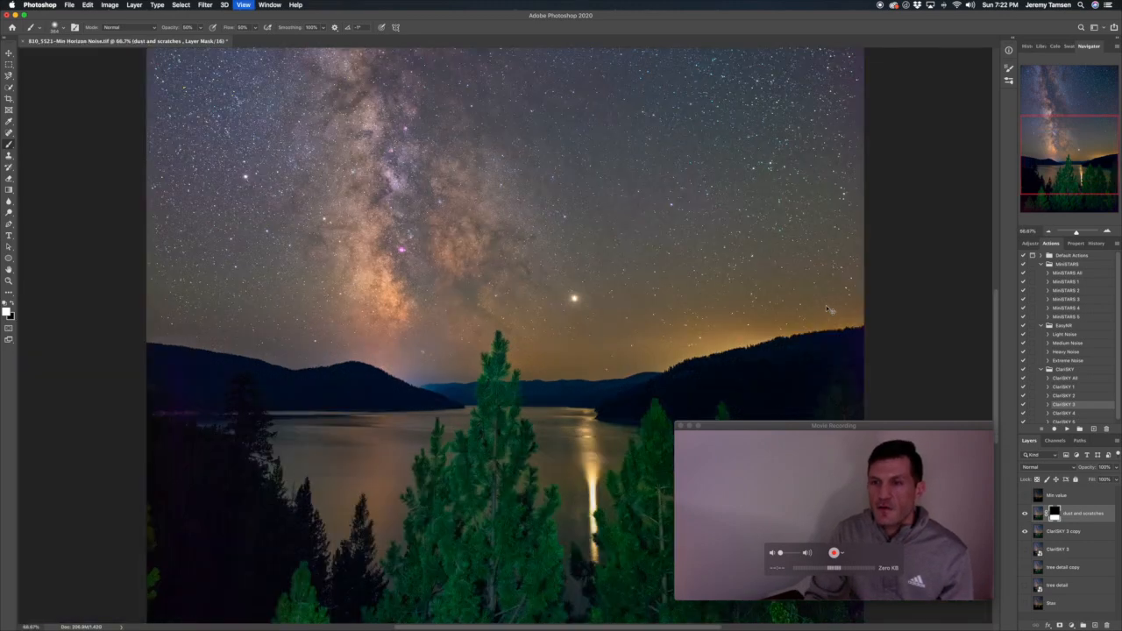
pyautogui.press('super+minus')
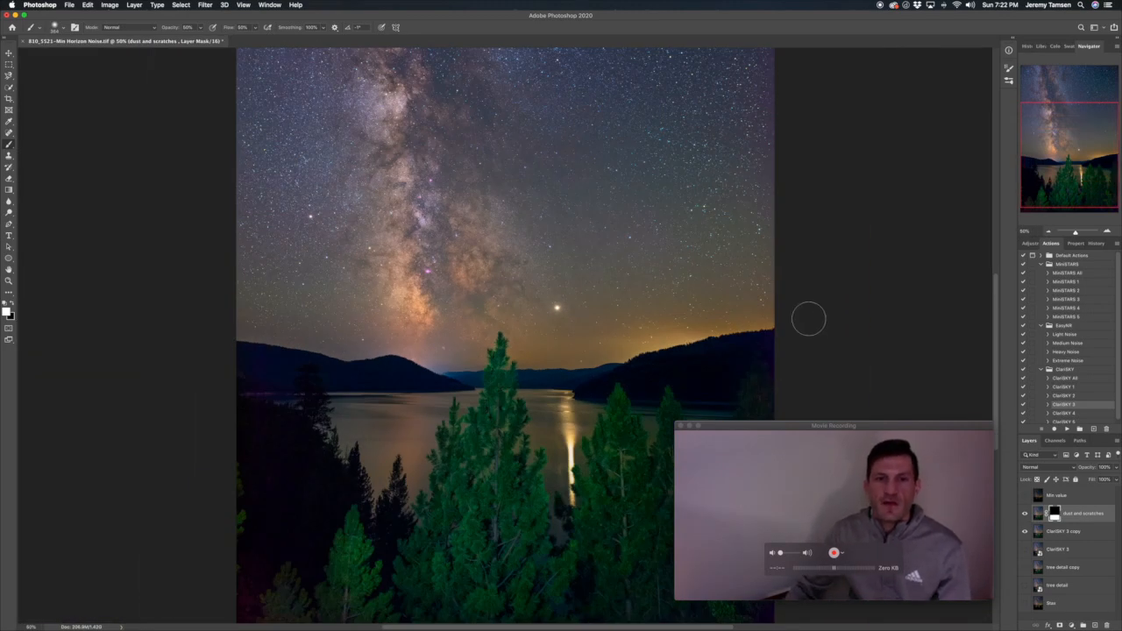
pyautogui.press('super+minus')
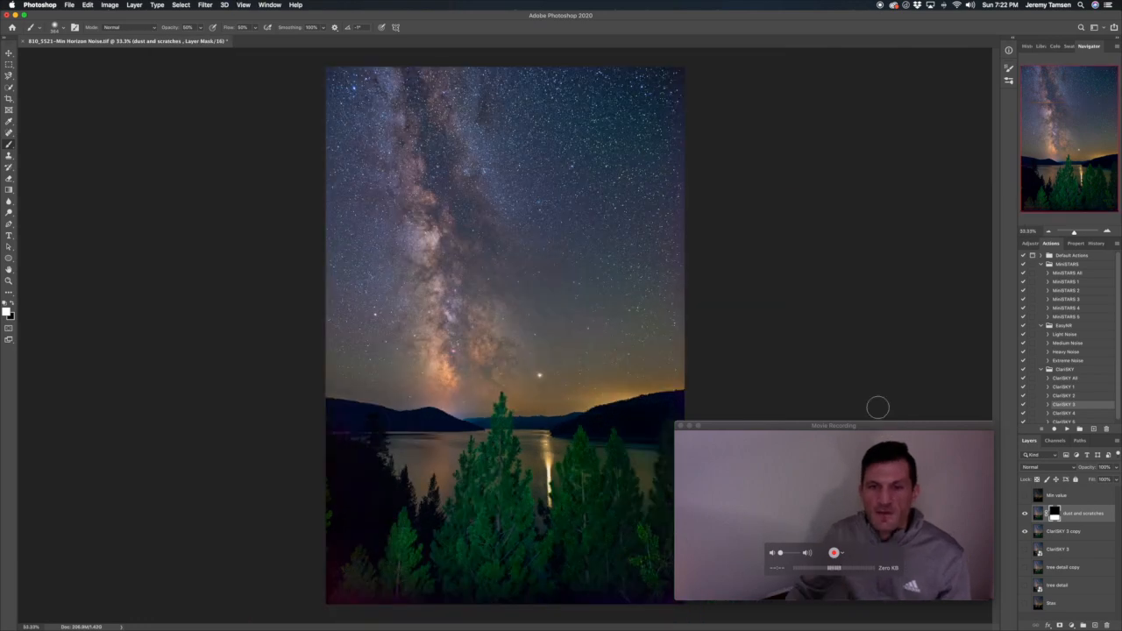
pyautogui.moveTo(728, 428); pyautogui.dragTo(755, 426)
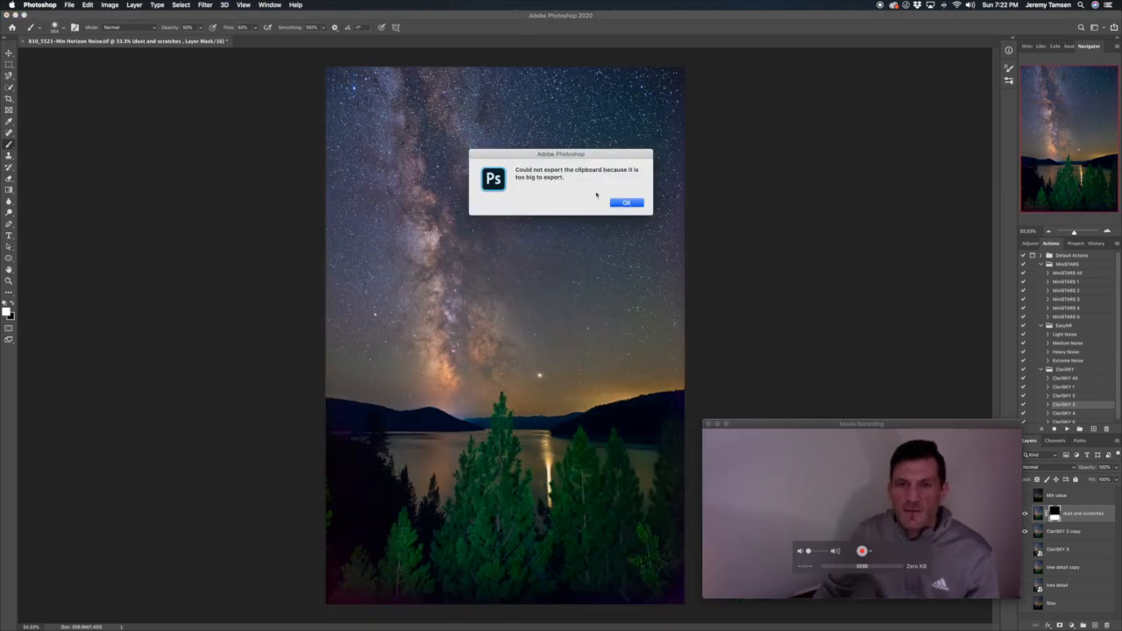
pyautogui.click(626, 203)
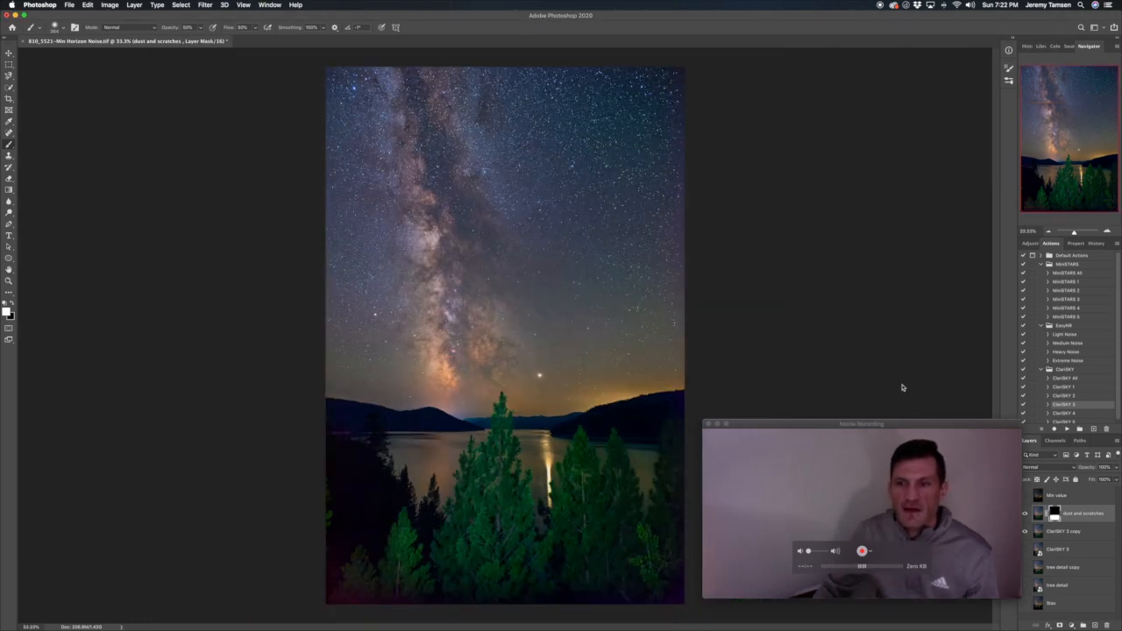
# Combine the masked dust and scratches layer and the ClariSKY 3 copy into one smart object
pyautogui.click(1066, 538)
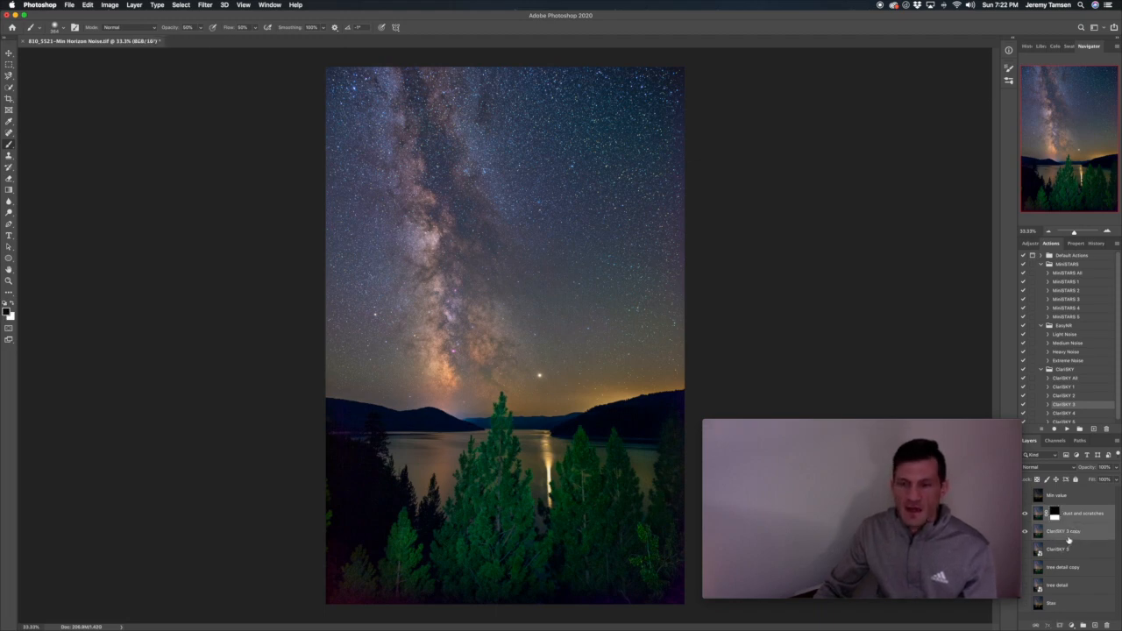
pyautogui.rightClick(1068, 539)
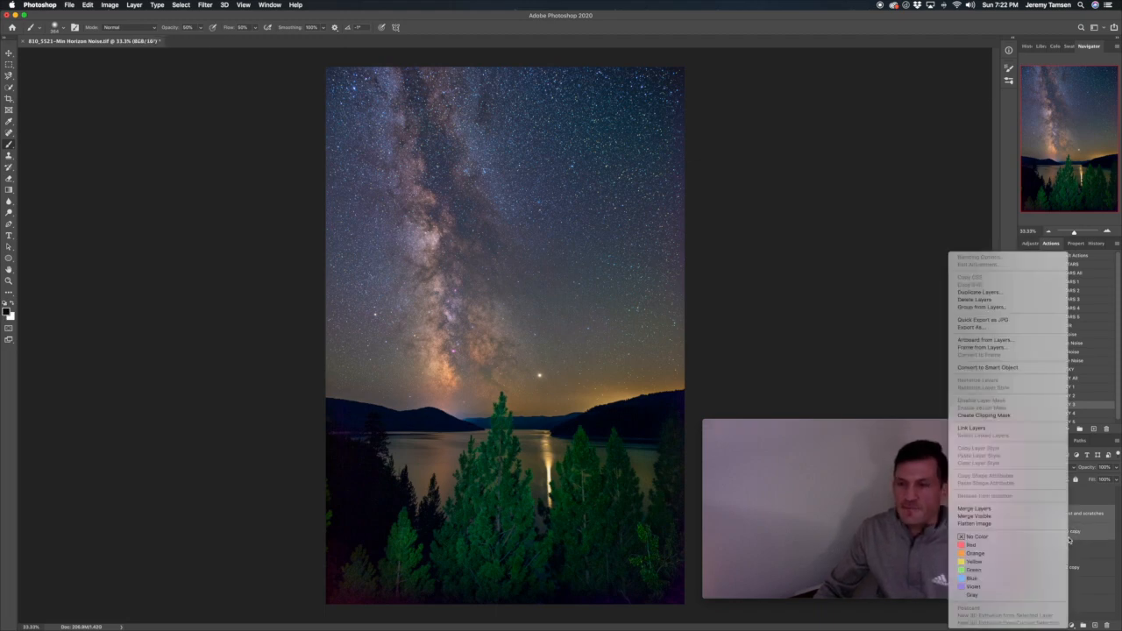
pyautogui.click(997, 368)
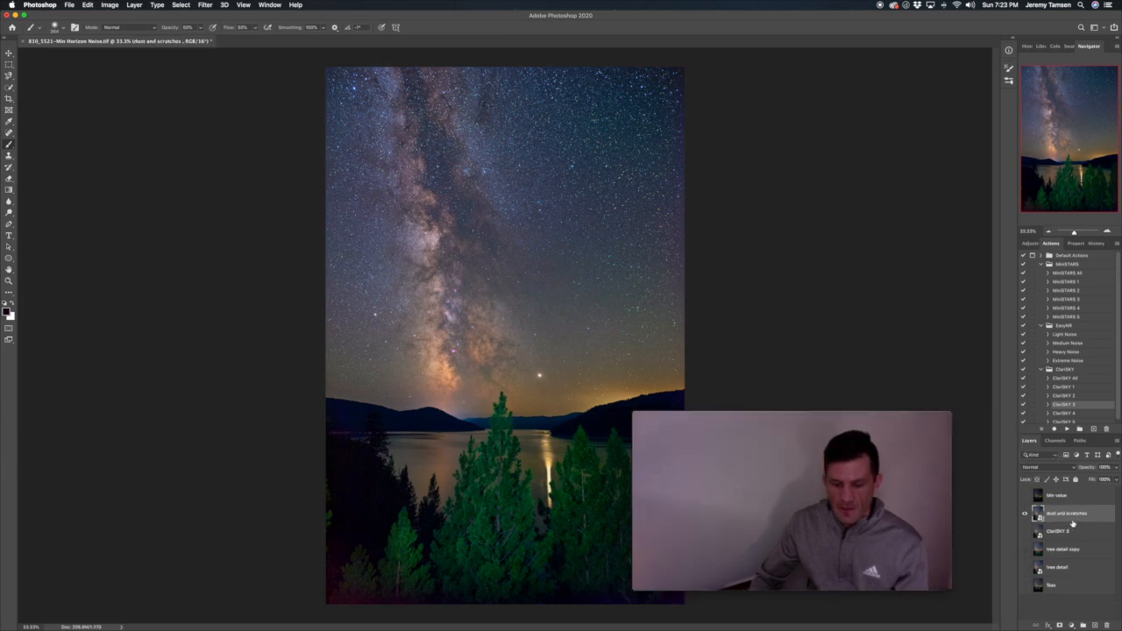
# Duplicate the dust and scratches smart object, rasterize the copy and hide the original beneath it
pyautogui.press('super+j')
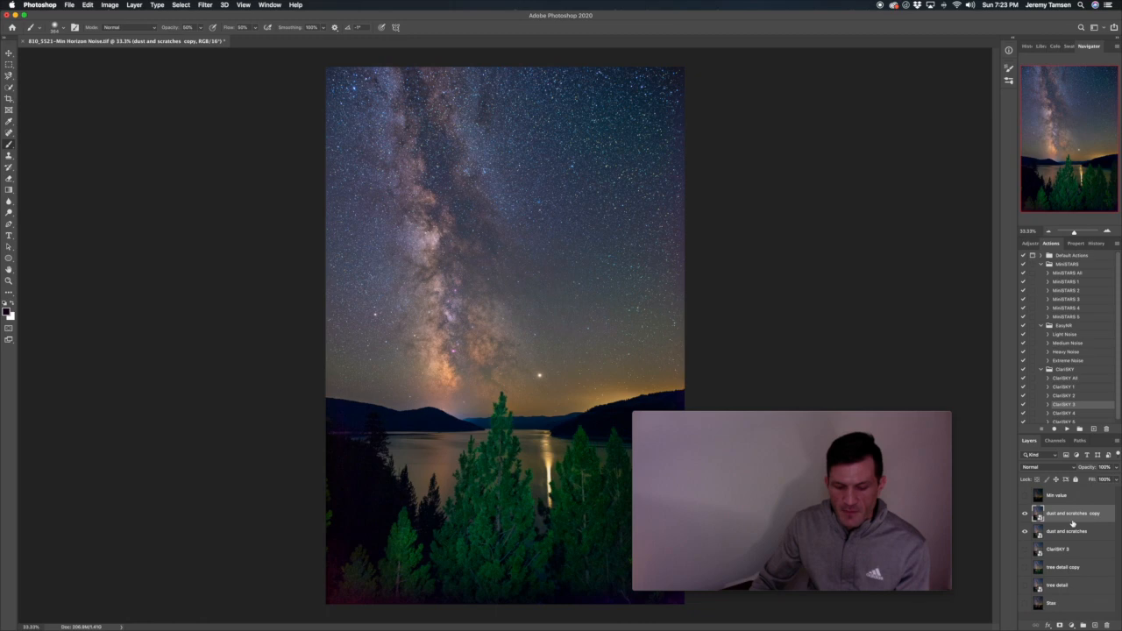
pyautogui.rightClick(1076, 520)
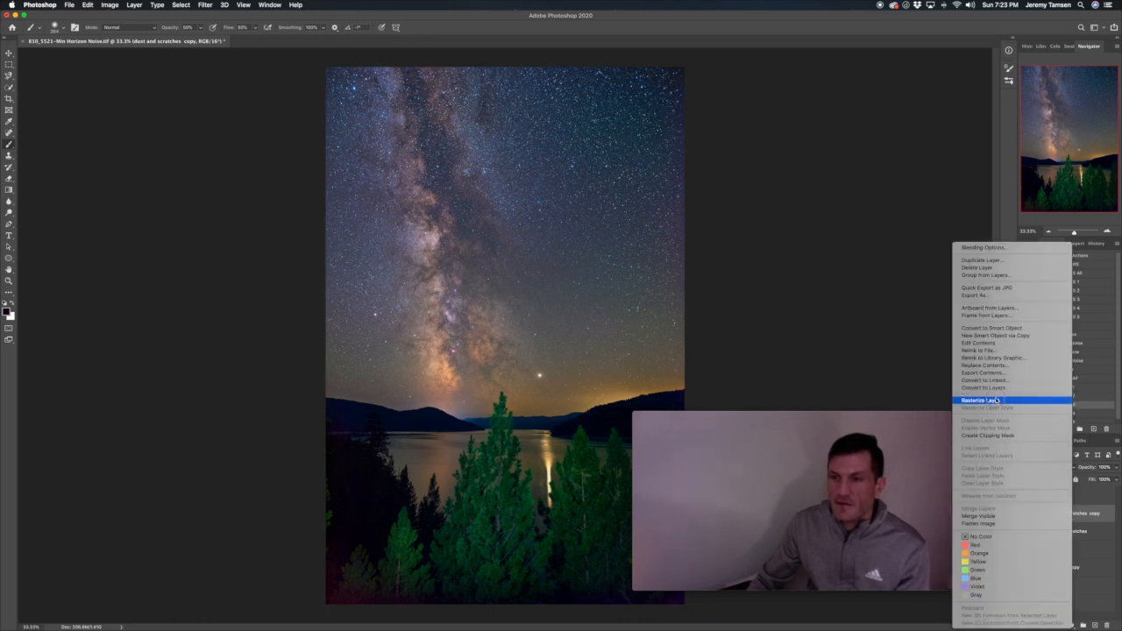
pyautogui.click(1001, 400)
pyautogui.click(1062, 533)
pyautogui.click(1025, 532)
# Darken the edges of the dust and scratches copy with the Camera Raw filter, setting the lens vignetting amount to -42
pyautogui.click(1051, 516)
pyautogui.press('super+f')
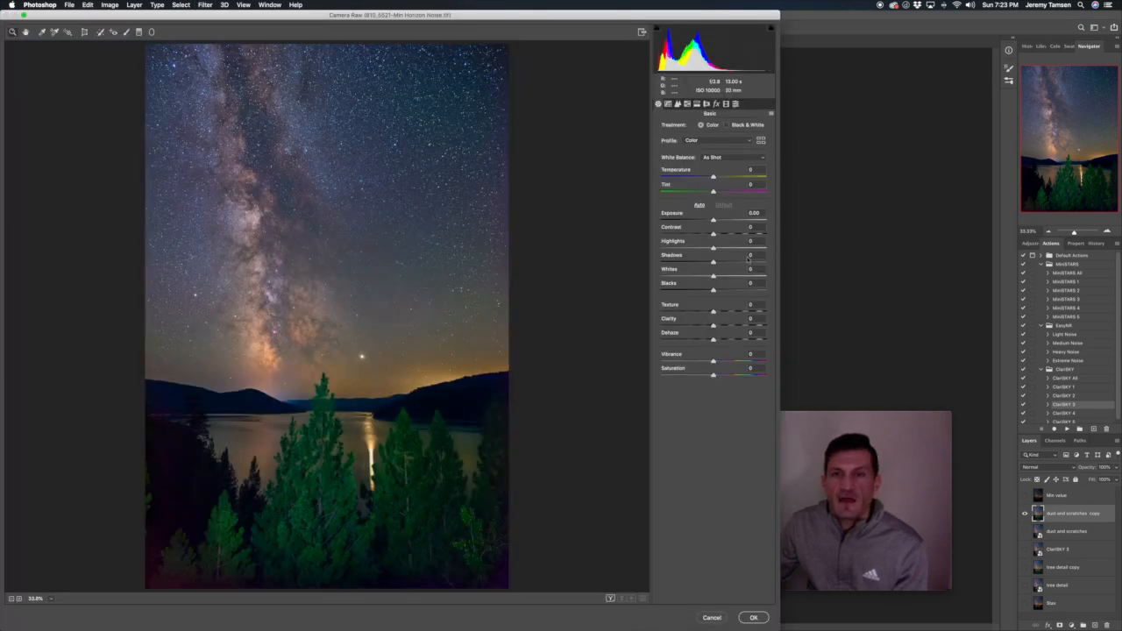
pyautogui.click(707, 104)
pyautogui.click(713, 273)
pyautogui.moveTo(714, 273); pyautogui.dragTo(717, 273)
pyautogui.moveTo(730, 273); pyautogui.dragTo(691, 274)
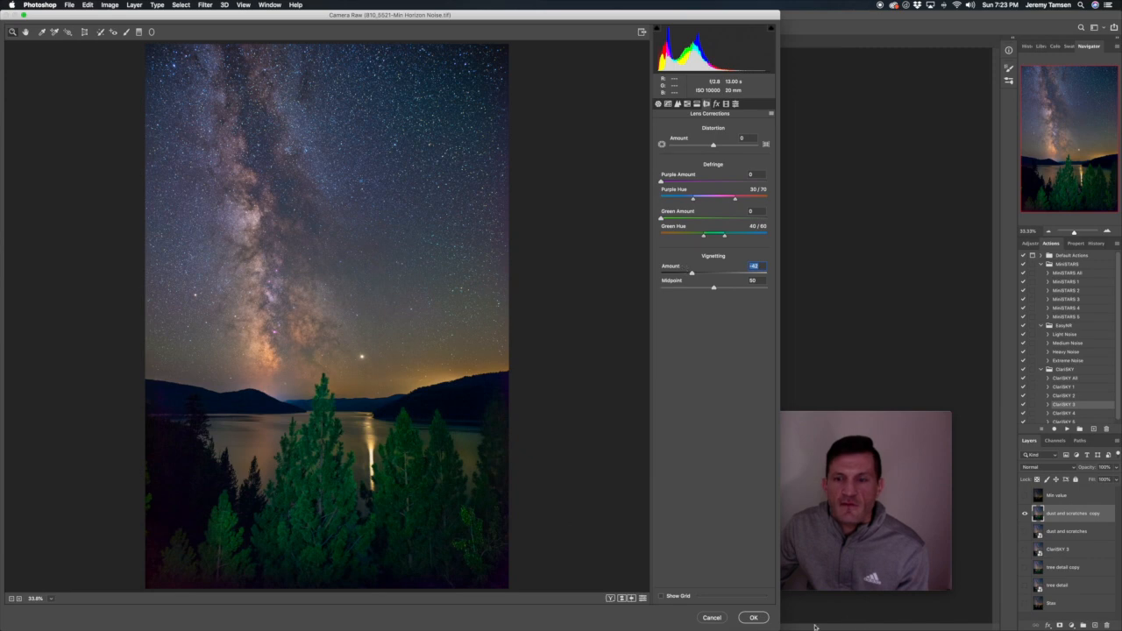
pyautogui.click(761, 619)
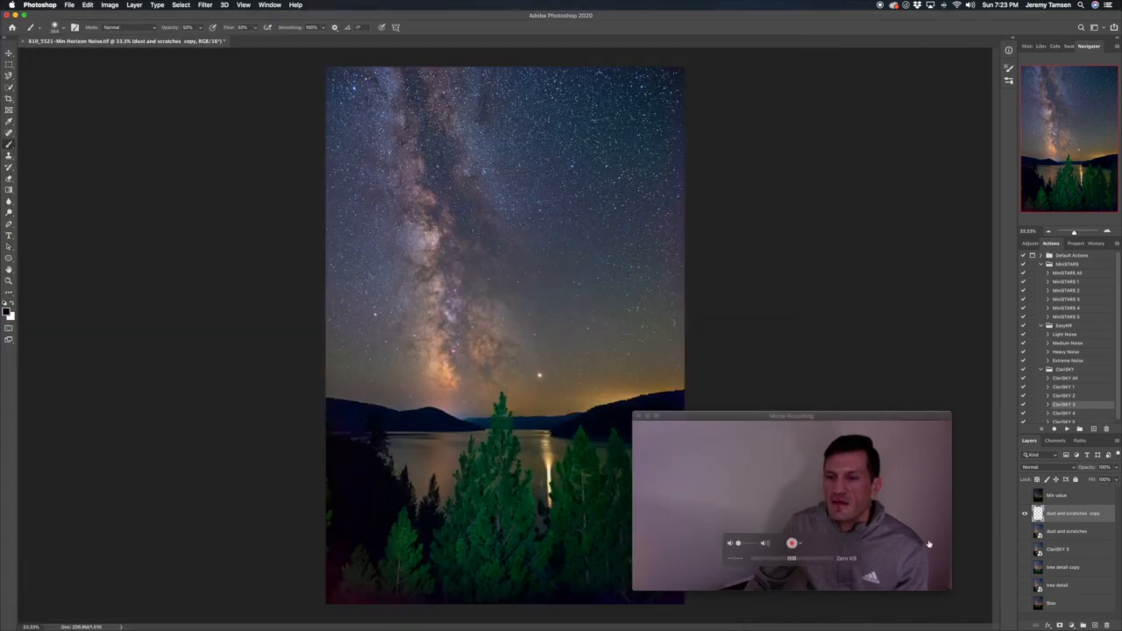
# Select the Min value layer and make it visible above the dust and scratches copy
pyautogui.click(1040, 495)
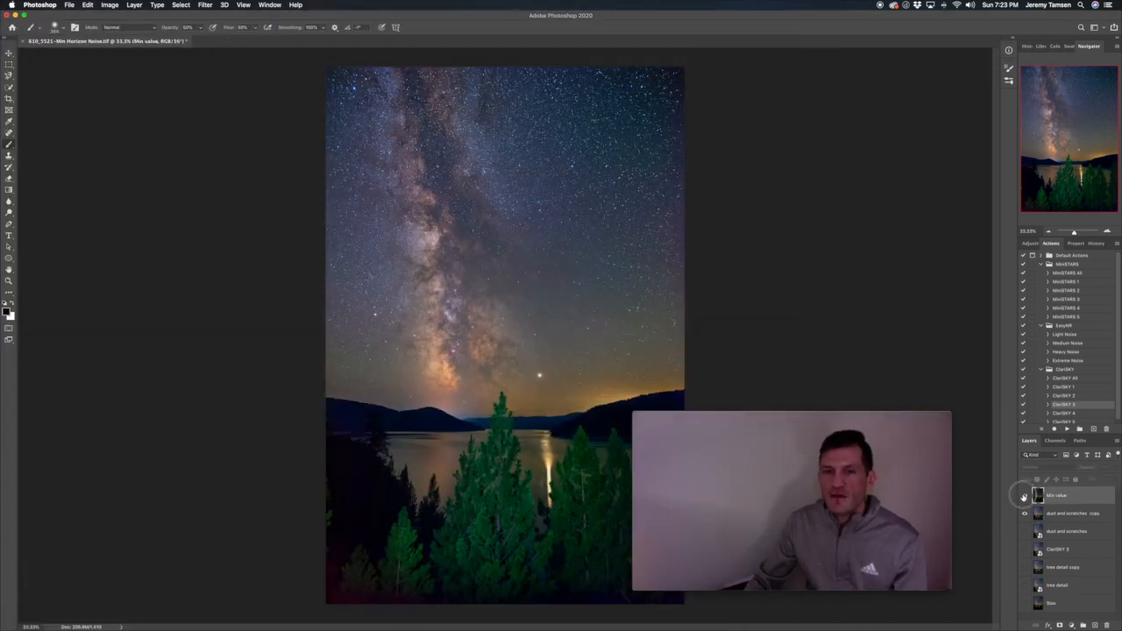
pyautogui.click(1024, 496)
pyautogui.click(1023, 496)
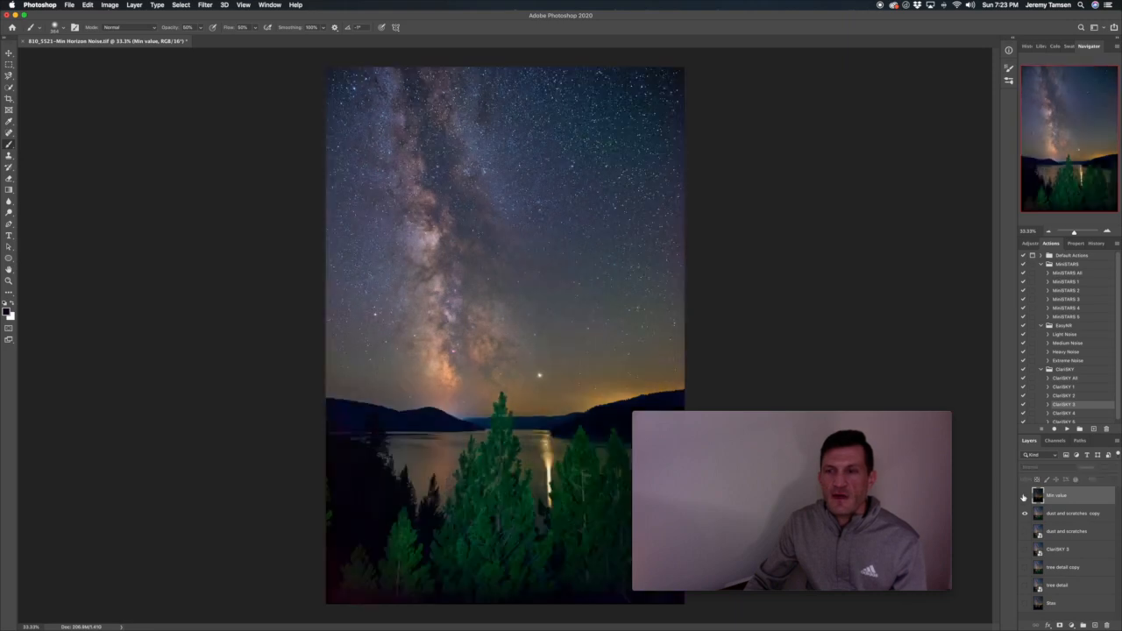
pyautogui.click(1025, 496)
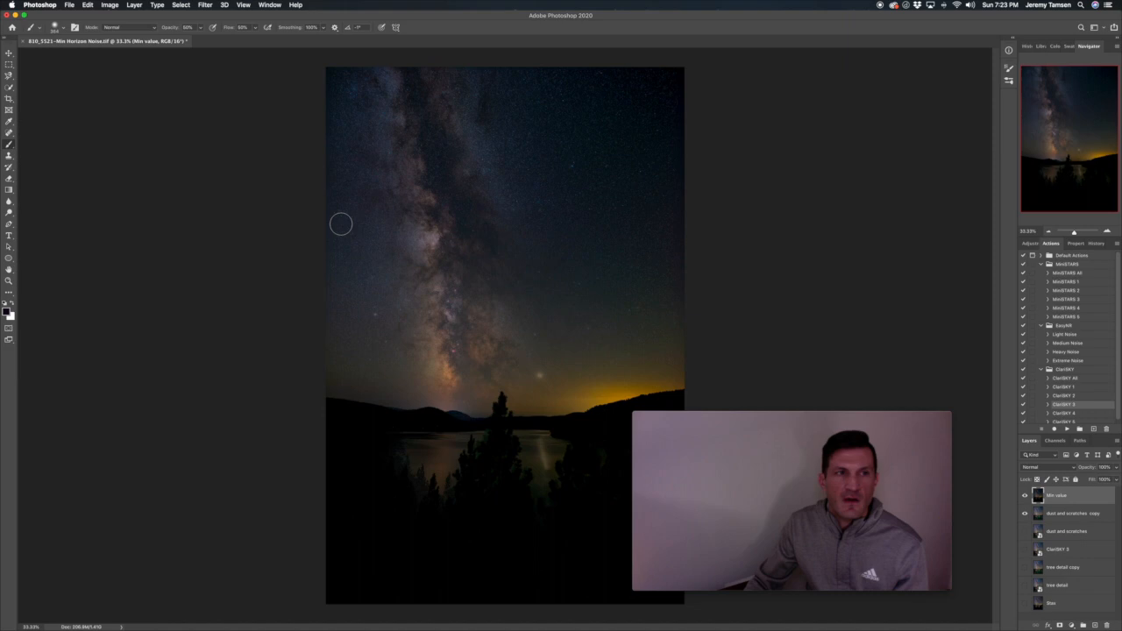
# Add a layer mask to the Min value layer and fill it with black using the Paint Bucket
pyautogui.click(7, 190)
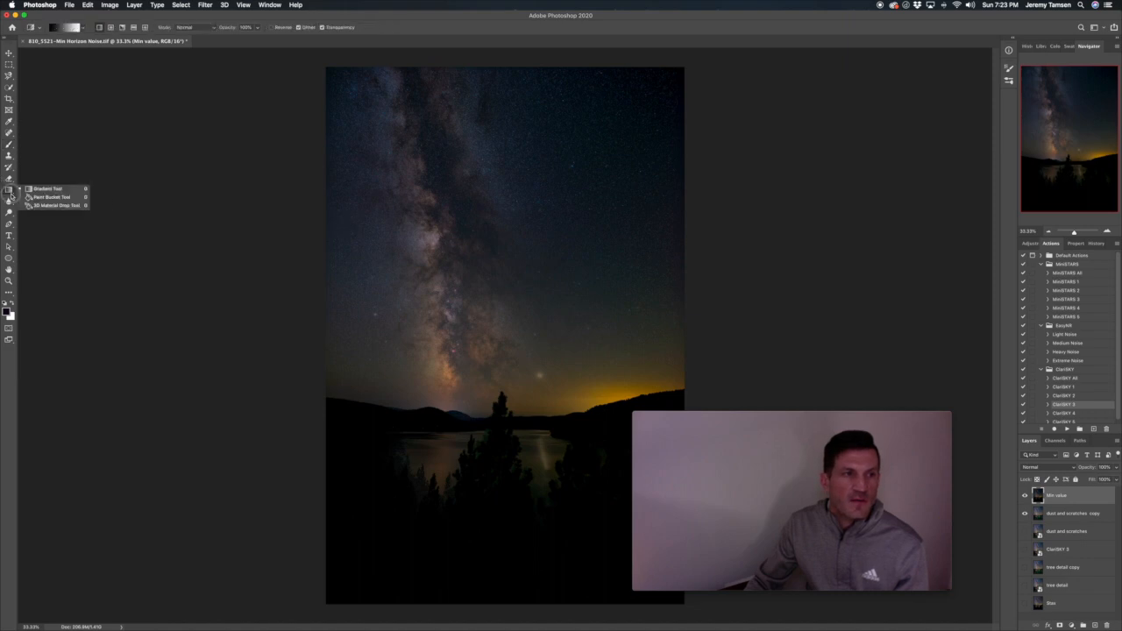
pyautogui.click(29, 197)
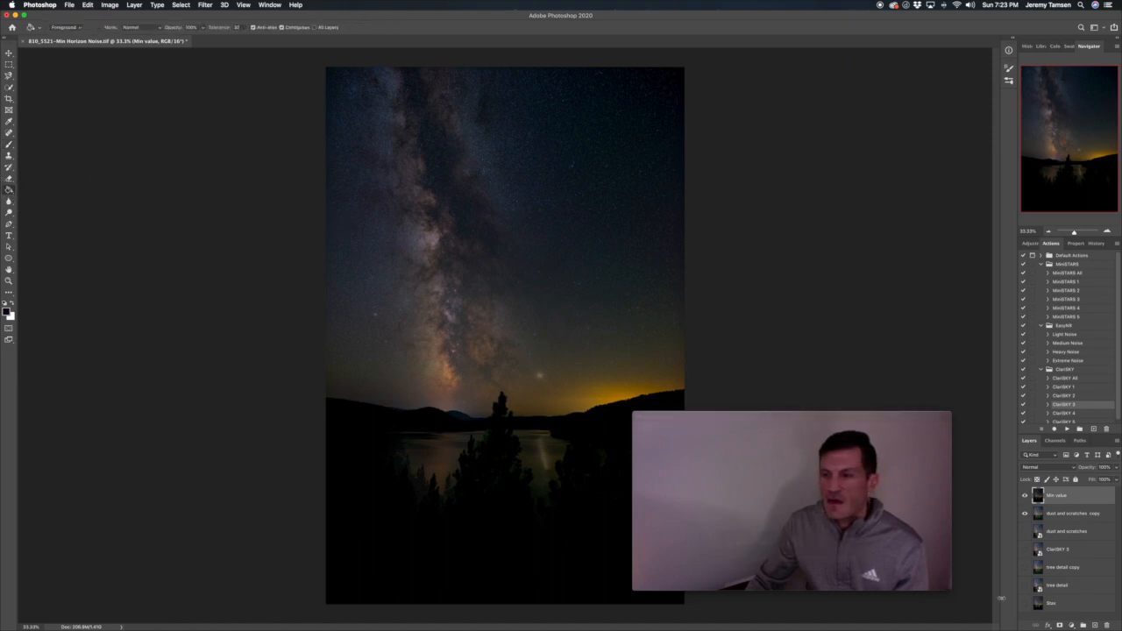
pyautogui.click(1058, 624)
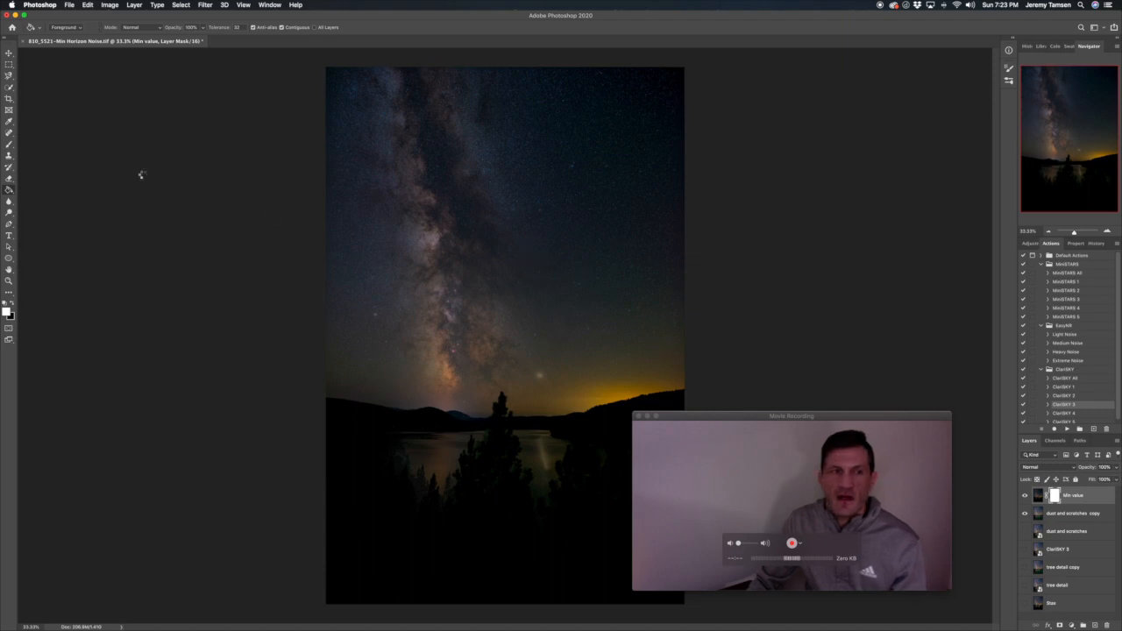
pyautogui.click(8, 144)
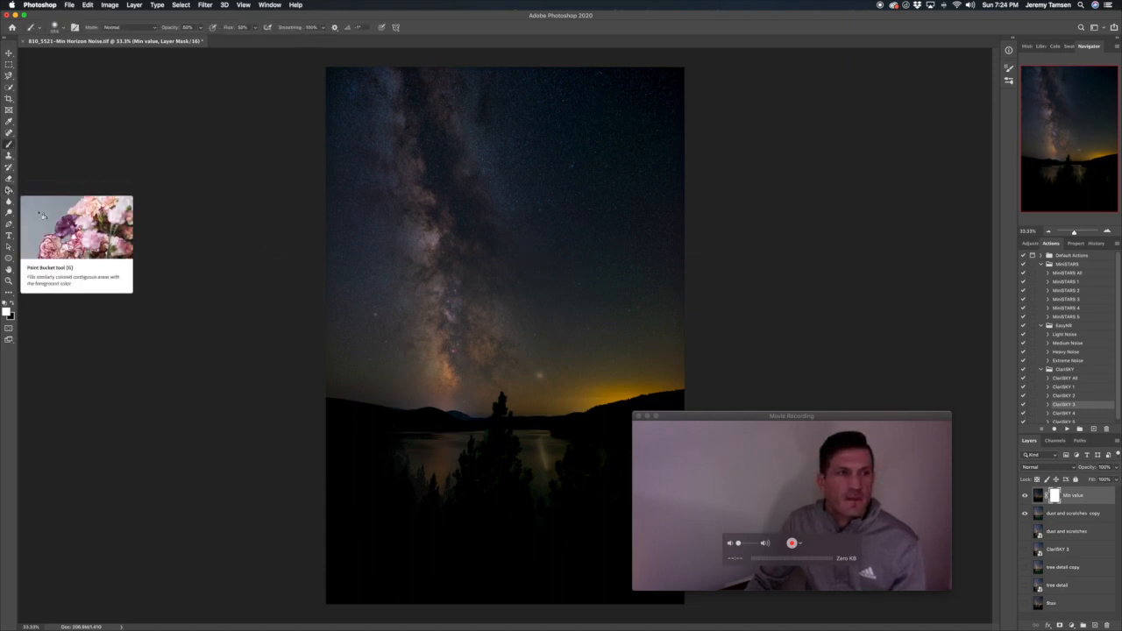
pyautogui.click(9, 189)
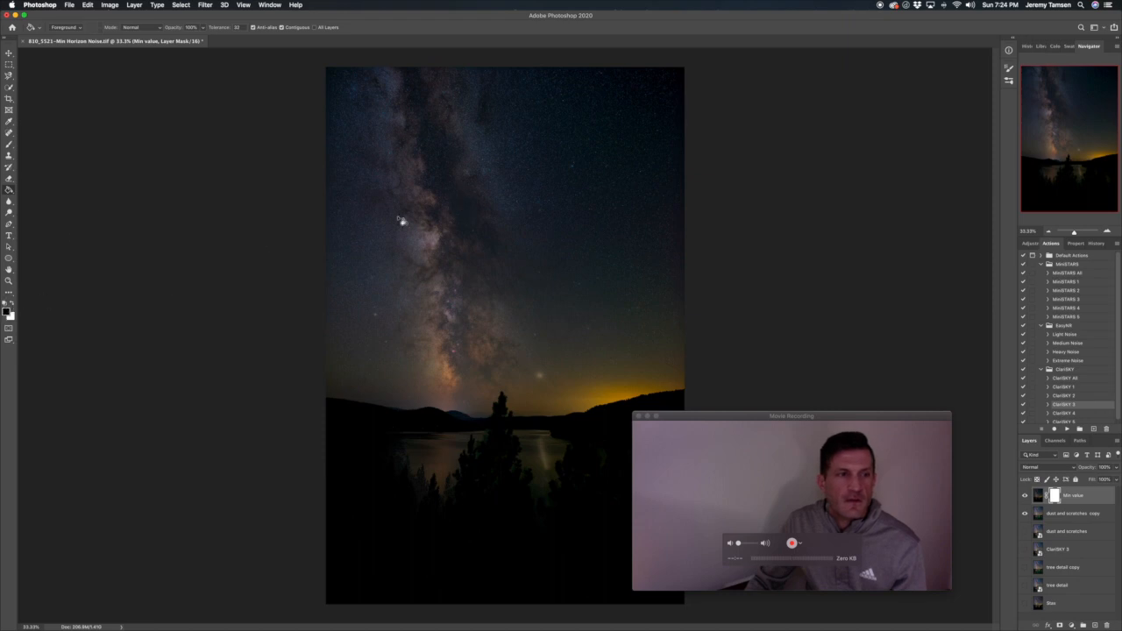
# Paint white on the Min value mask over the sky beside the Milky Way, using a large brush at 20% opacity and 20% flow
pyautogui.click(9, 144)
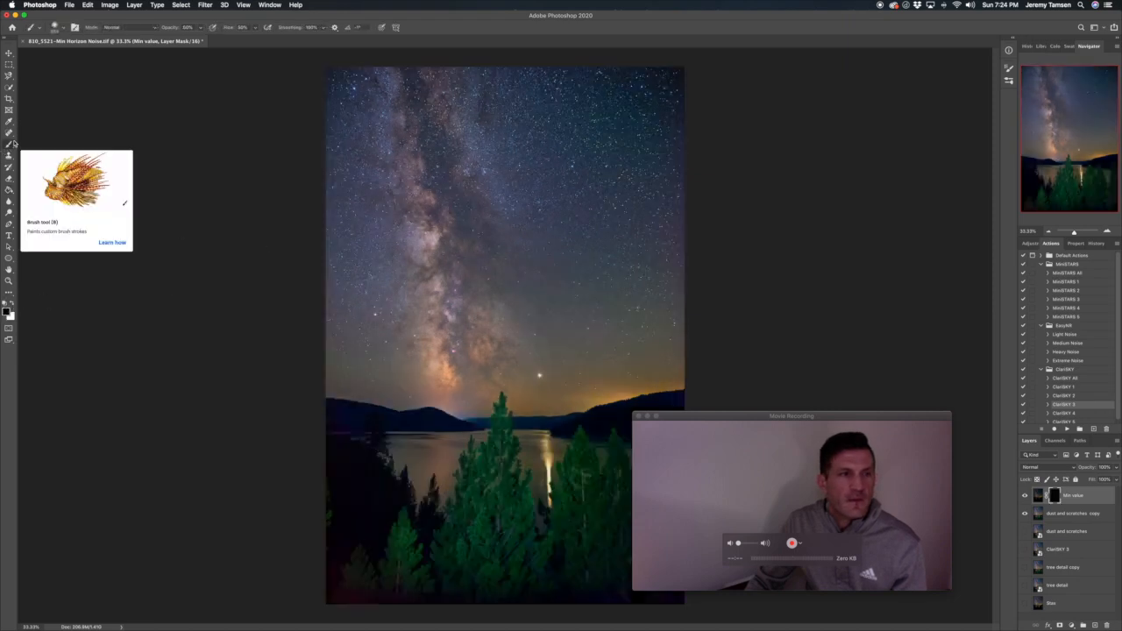
pyautogui.moveTo(572, 149); pyautogui.dragTo(696, 166)
pyautogui.write('30')
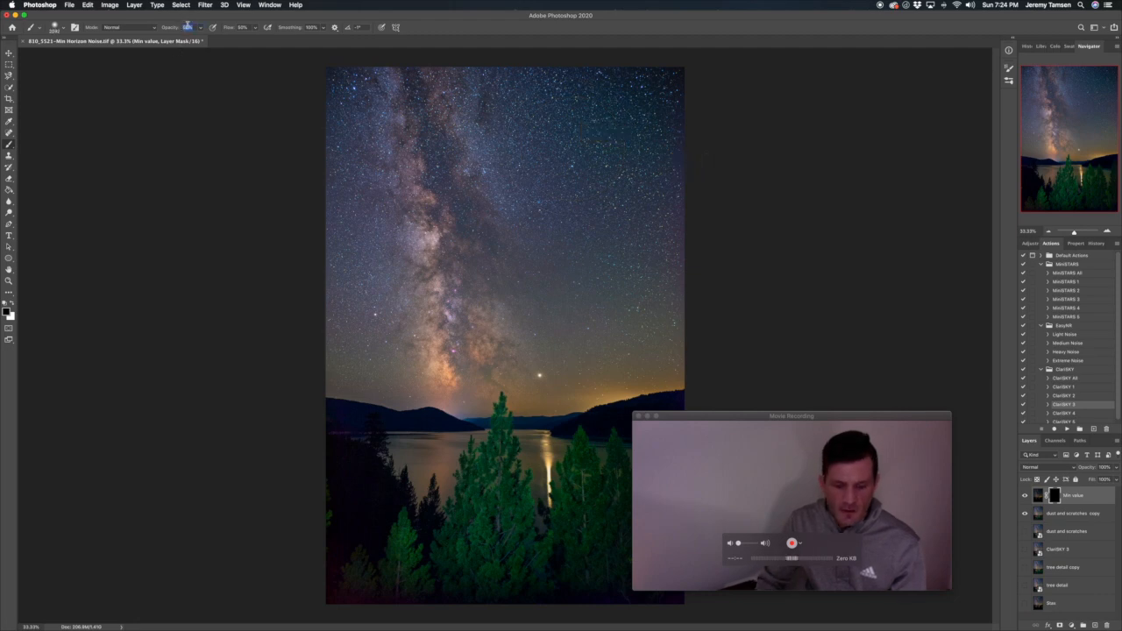
pyautogui.write('30')
pyautogui.press('Return')
pyautogui.moveTo(577, 136)
pyautogui.mouseDown()
pyautogui.moveTo(656, 141)
pyautogui.moveTo(658, 165)
pyautogui.moveTo(666, 158)
pyautogui.moveTo(636, 182)
pyautogui.mouseUp()
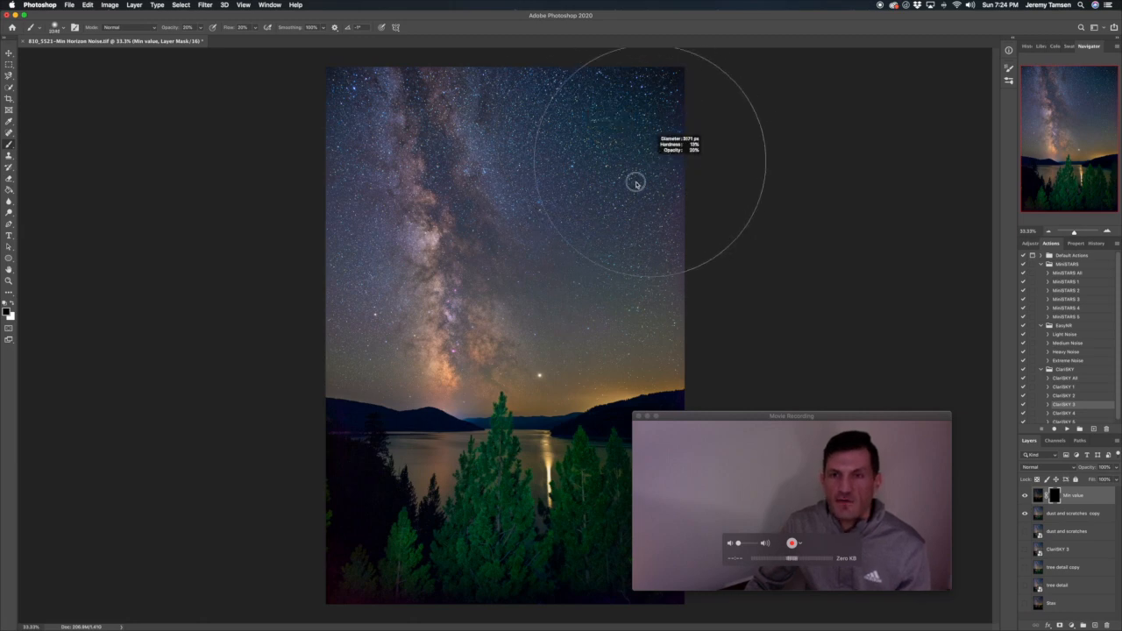
pyautogui.moveTo(637, 228); pyautogui.dragTo(637, 229)
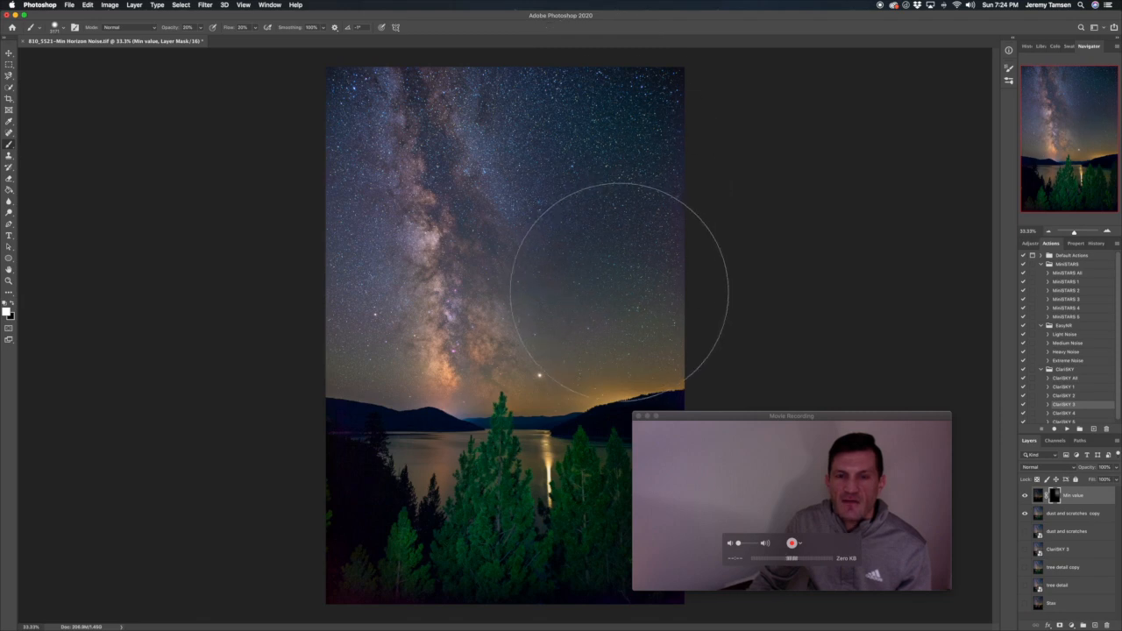
# Refine the Min value mask in the sky with progressively smaller brushes, undoing one stroke
pyautogui.moveTo(506, 285); pyautogui.dragTo(419, 286)
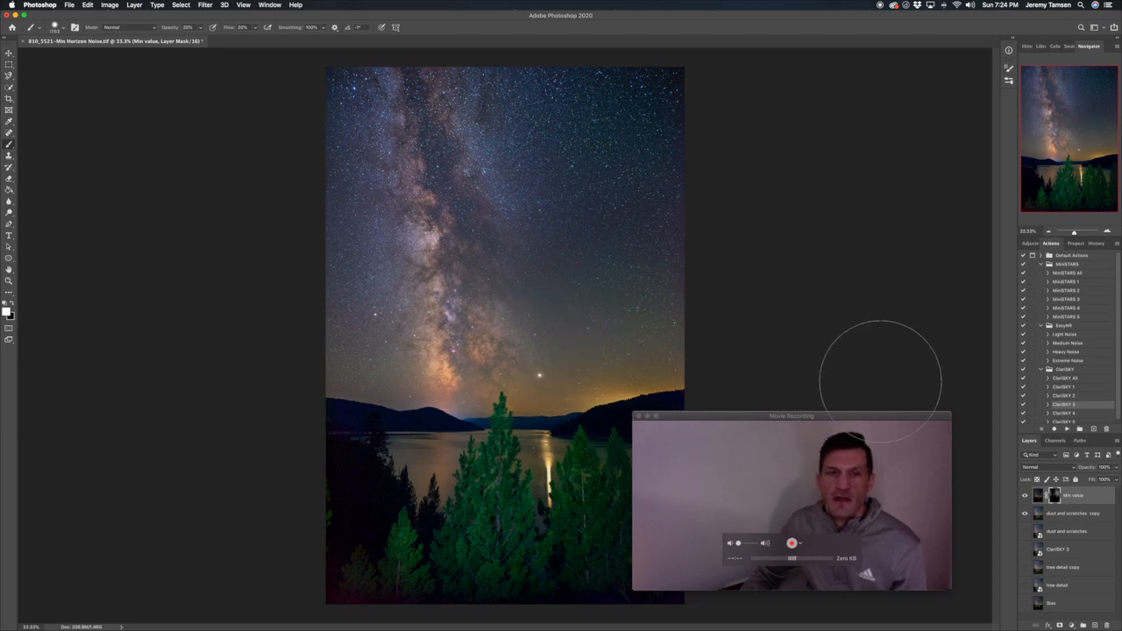
pyautogui.press('super+z')
pyautogui.moveTo(606, 368); pyautogui.dragTo(538, 370)
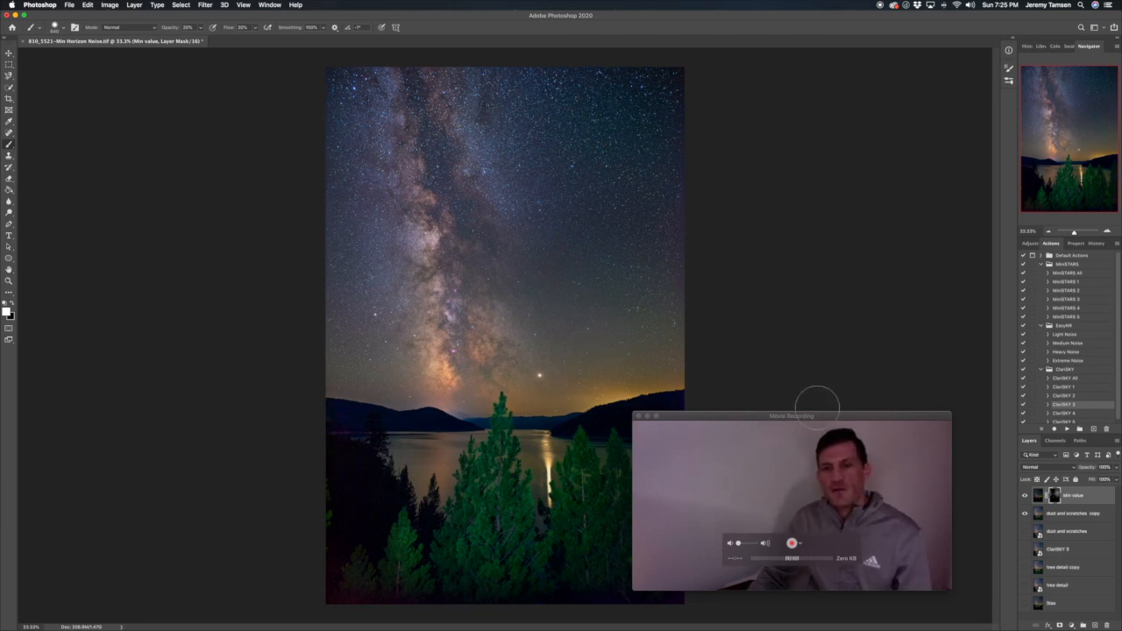
pyautogui.click(68, 4)
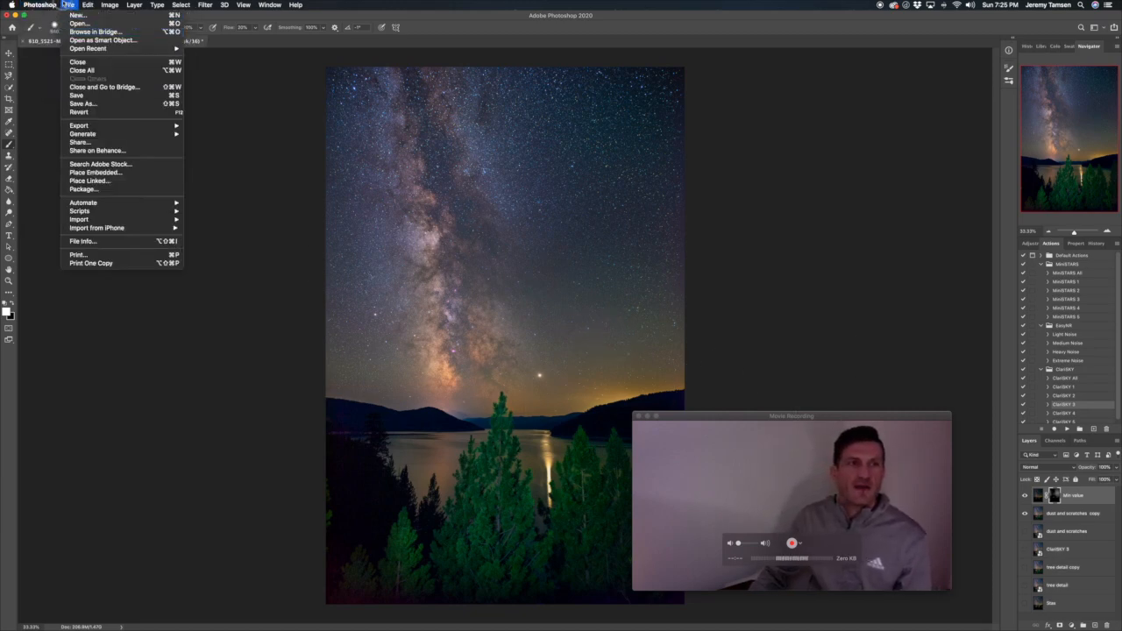
pyautogui.moveTo(96, 126)
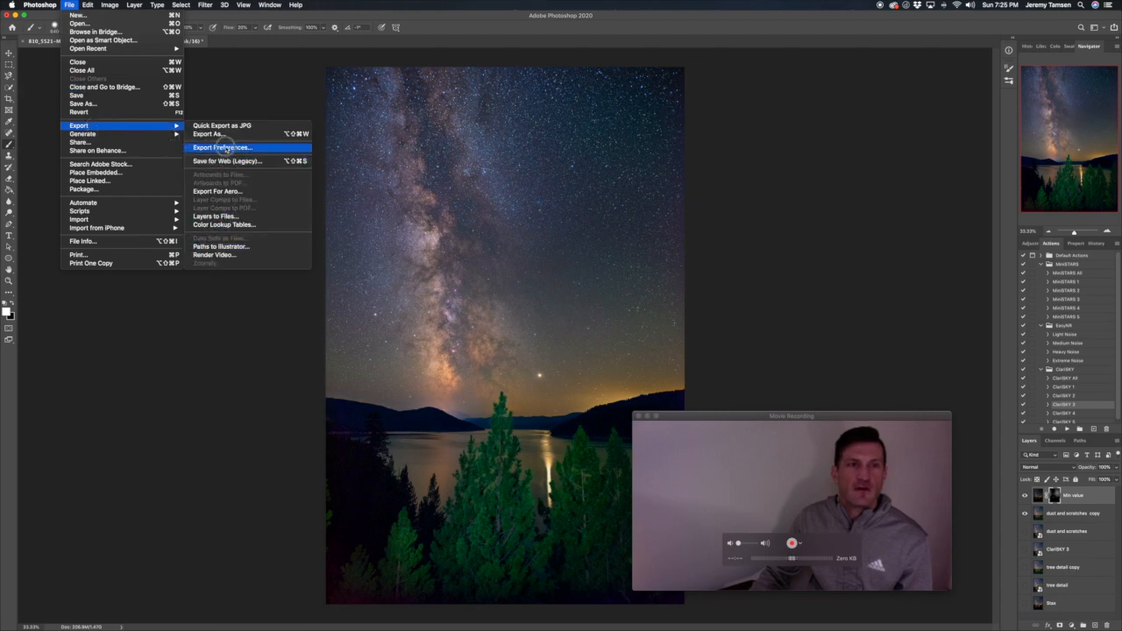
pyautogui.click(291, 147)
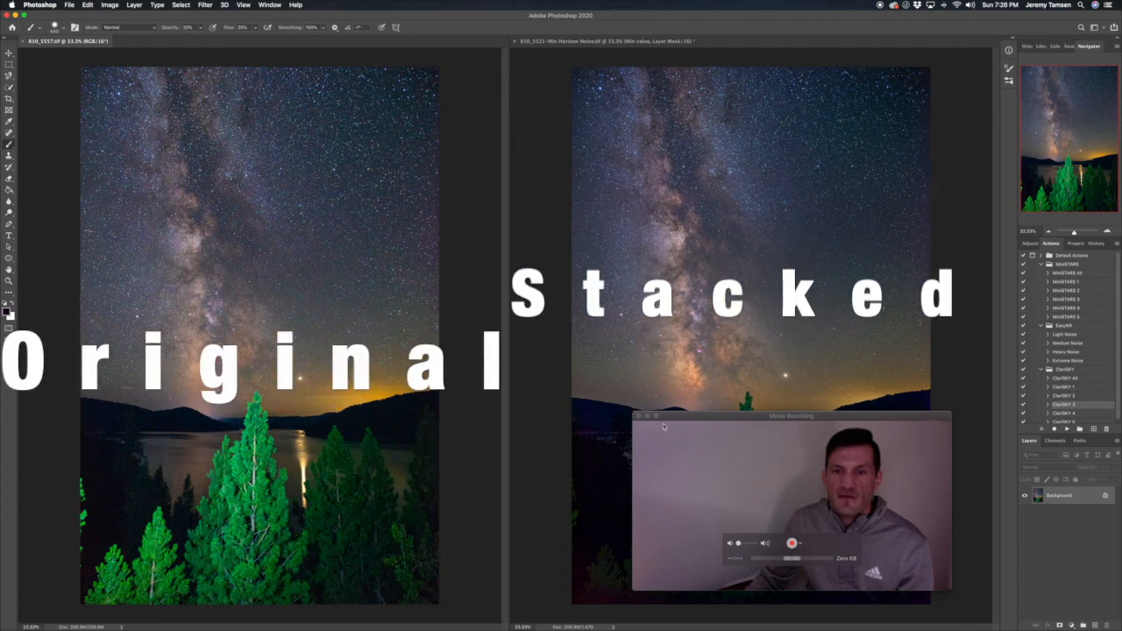
# Examine the original single frame at 100% around the Milky Way core and the hills below it
pyautogui.click(649, 419)
pyautogui.click(649, 419)
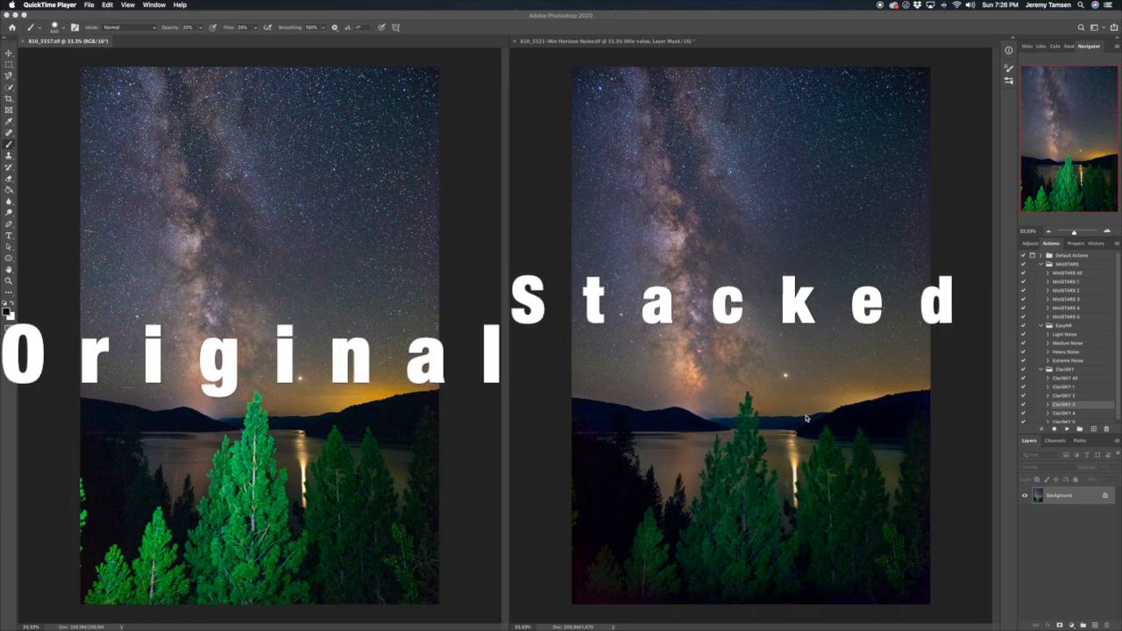
pyautogui.click(298, 418)
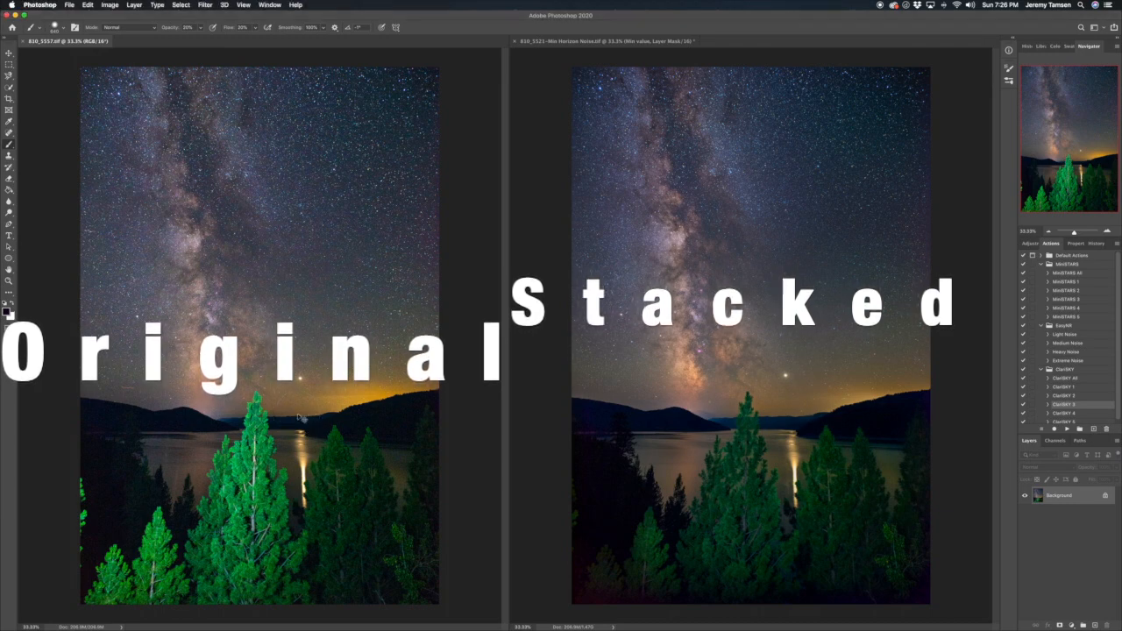
pyautogui.press('super+equal')
pyautogui.press('super+equal')
pyautogui.press('super+equal')
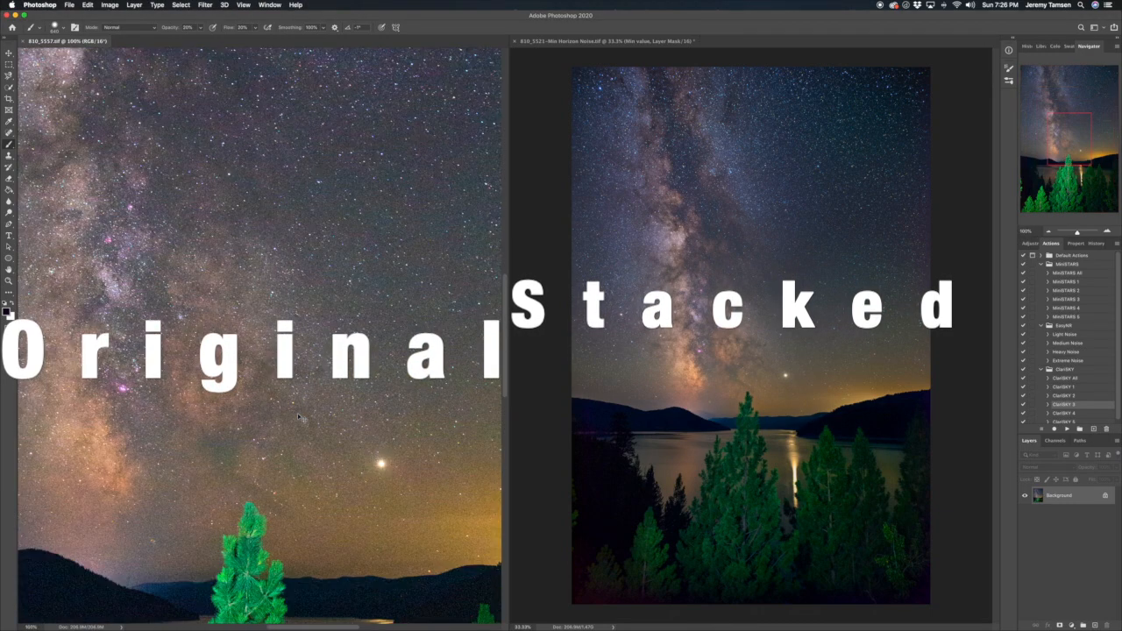
pyautogui.hscroll(-5, 312, 422)
pyautogui.scroll(-3, 312, 423)
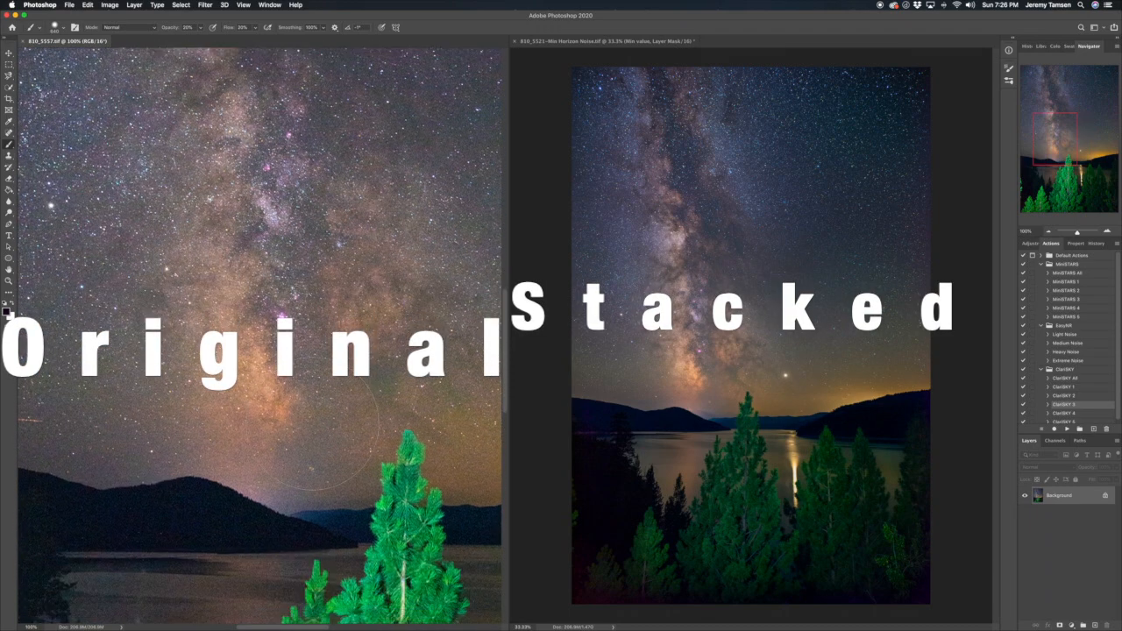
# Inspect the same Milky Way core area in the stacked image at 100%, and go in to 400% on the stars
pyautogui.click(771, 447)
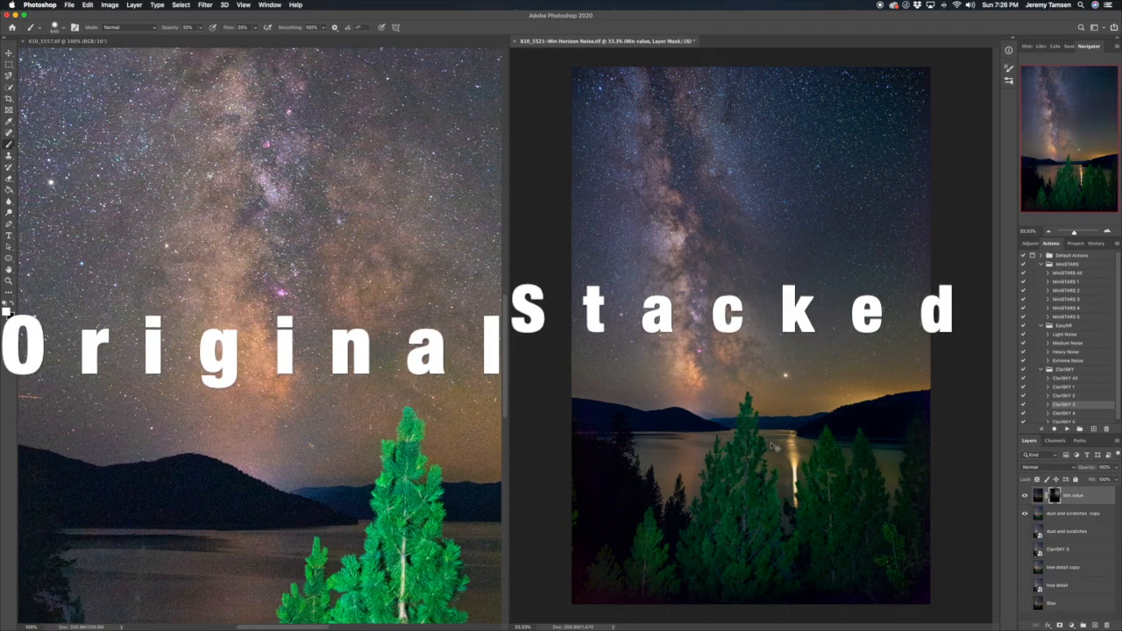
pyautogui.press('super+equal')
pyautogui.press('super+equal')
pyautogui.press('super+equal')
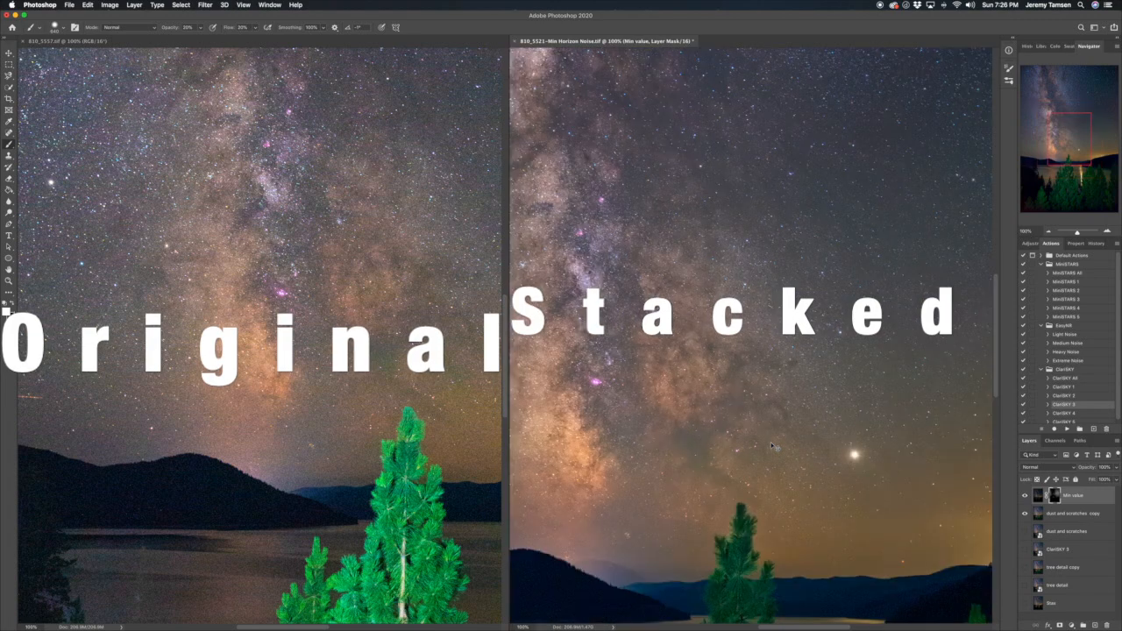
pyautogui.scroll(-3, 772, 442)
pyautogui.hscroll(-2, 771, 443)
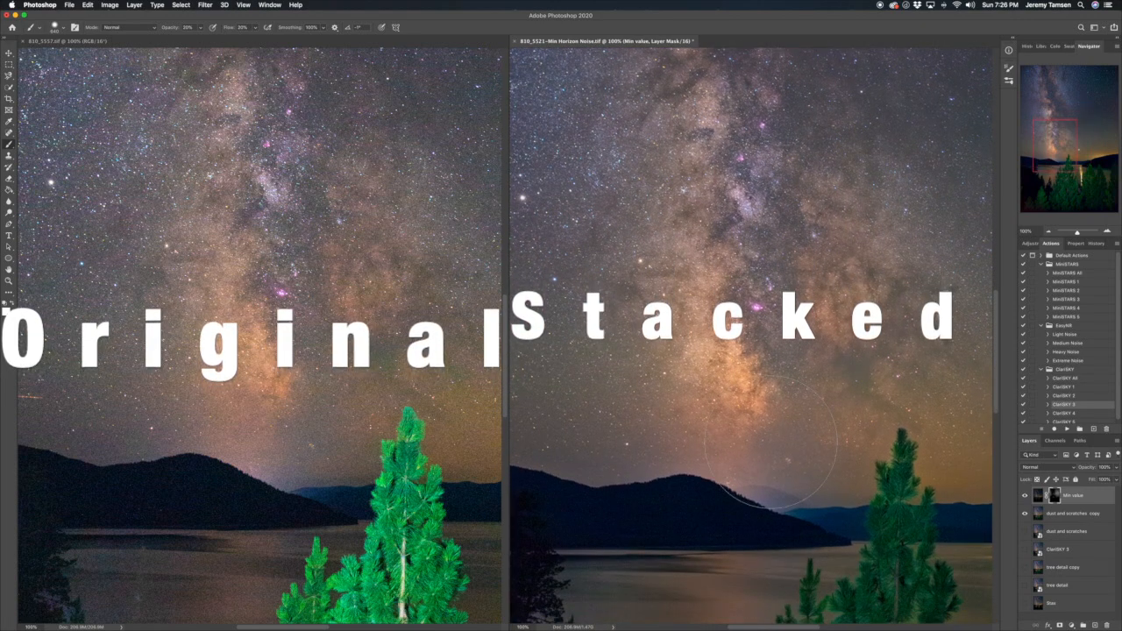
pyautogui.press('super+equal')
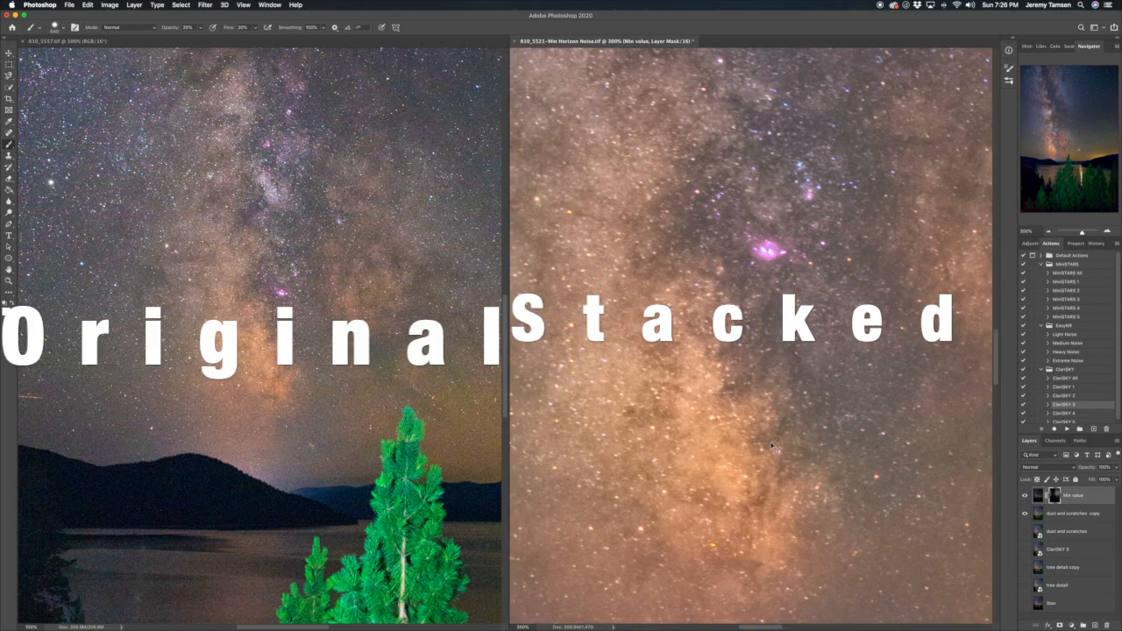
pyautogui.press('super+equal')
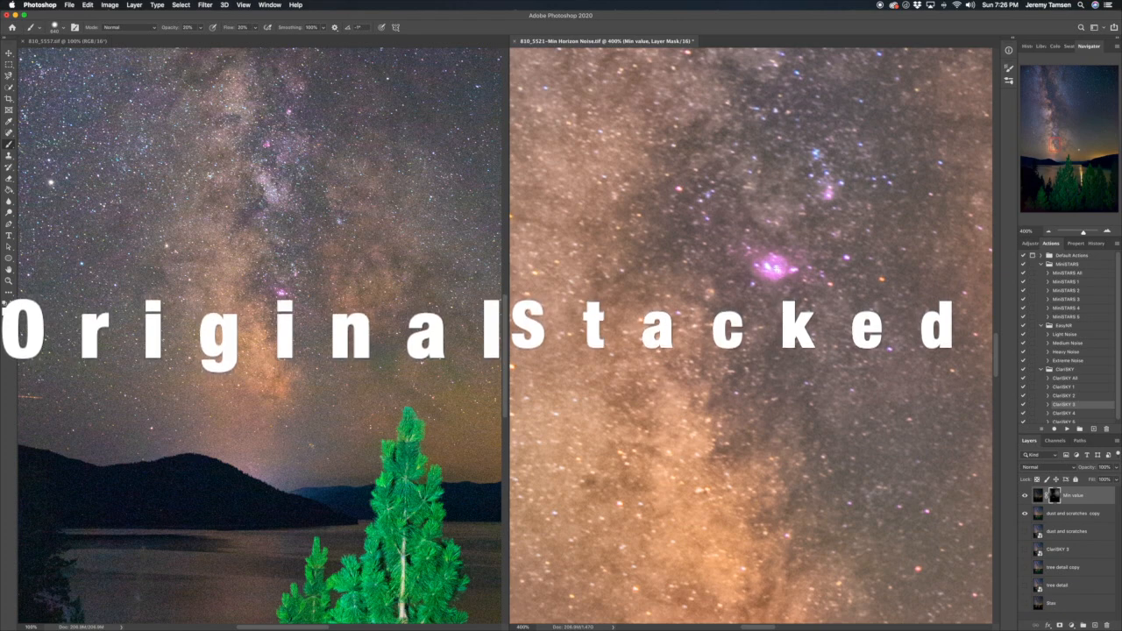
# Review the stacked image's foreground and upper sky at 66.7%, and return to the whole image at 33.3%
pyautogui.press('super+minus')
pyautogui.press('super+minus')
pyautogui.press('super+minus')
pyautogui.press('super+minus')
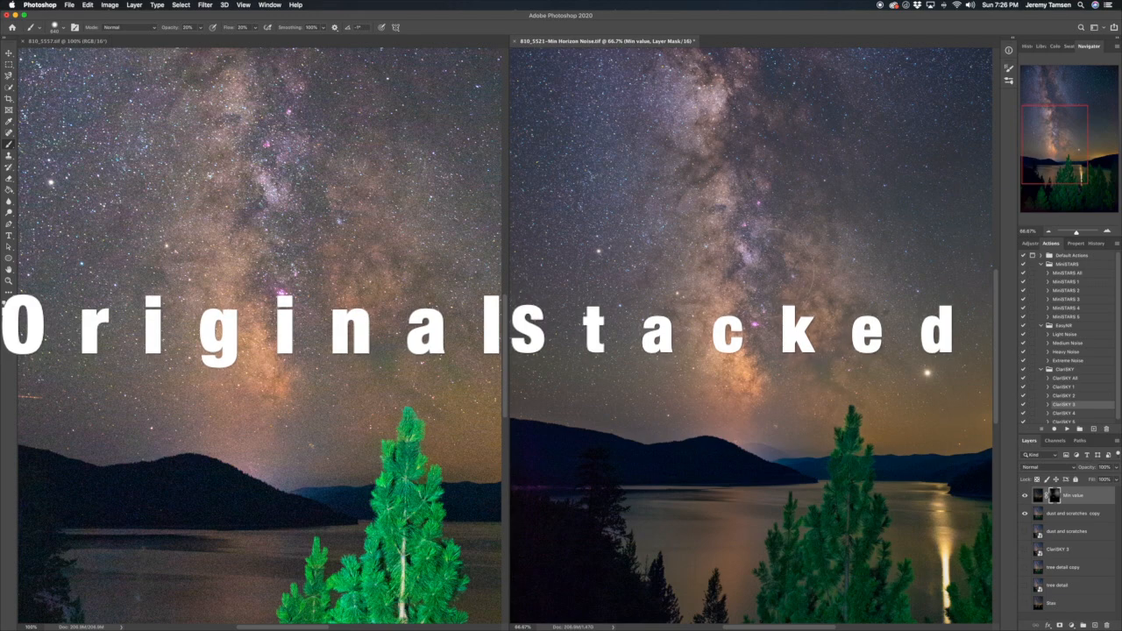
pyautogui.scroll(-4, 770, 272)
pyautogui.scroll(6, 771, 272)
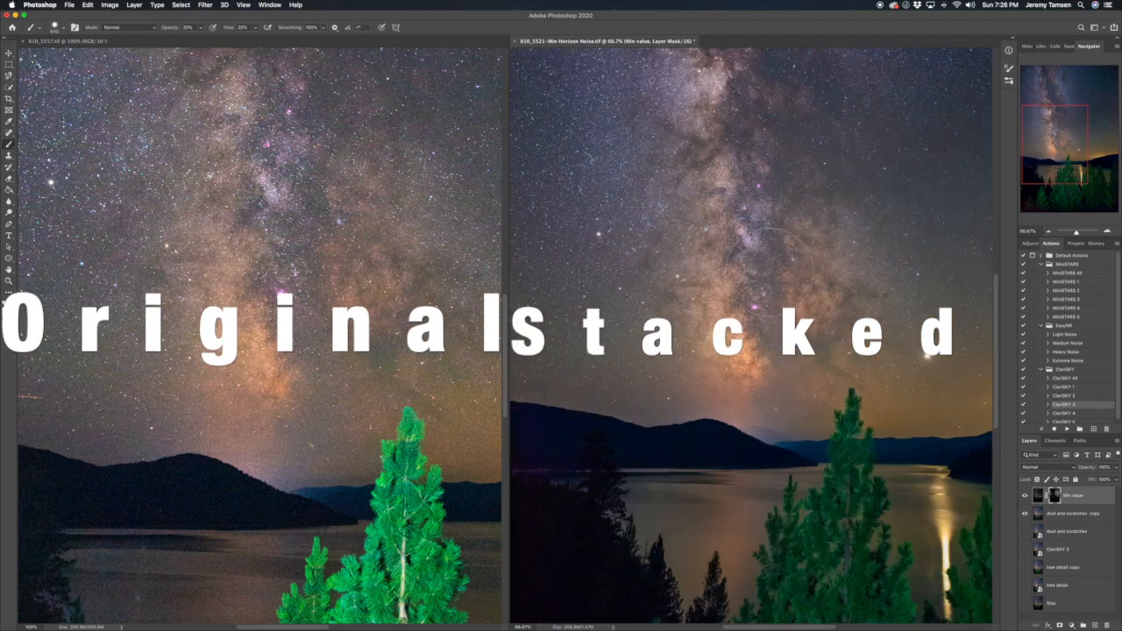
pyautogui.scroll(3, 770, 271)
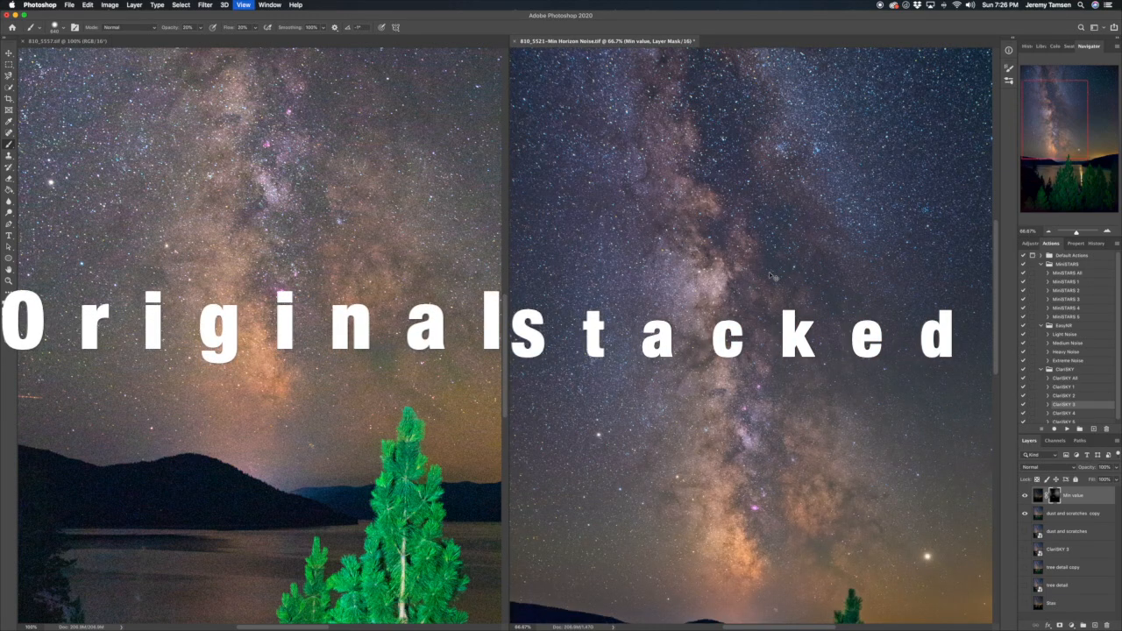
pyautogui.press('super+minus')
pyautogui.press('super+minus')
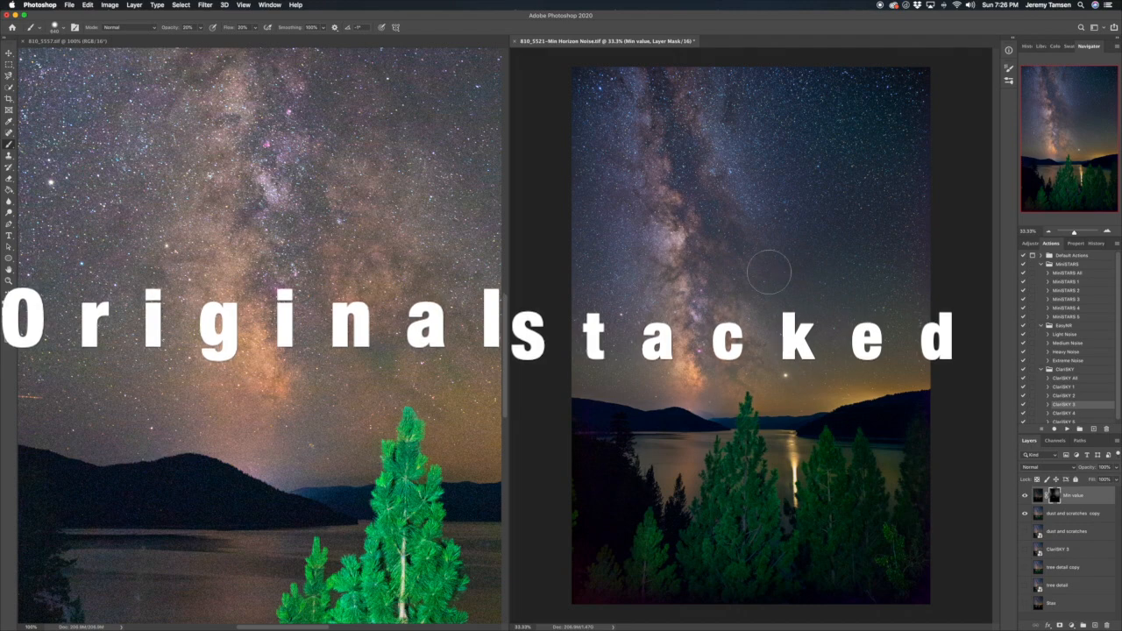
# Magnify the stacked image to 300% on the dust clouds beside the Milky Way core to check the noise
pyautogui.hotkey('ctrl', 'Tab')
pyautogui.hotkey('ctrl', 'Tab')
pyautogui.press('super+plus')
pyautogui.press('super+plus')
pyautogui.press('super+plus')
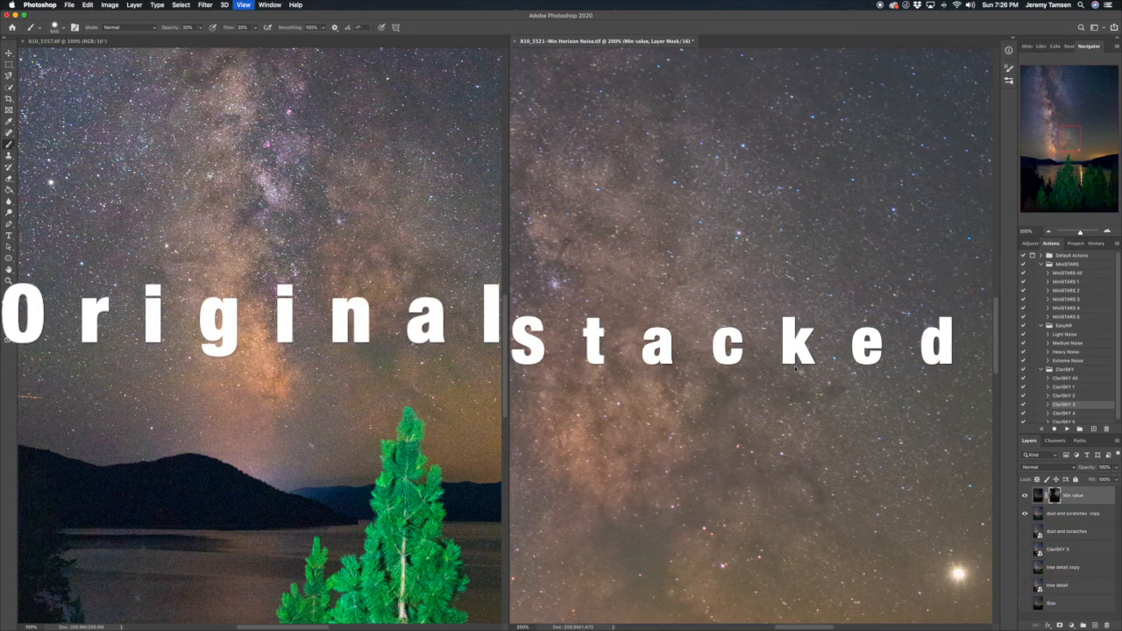
pyautogui.press('super+plus')
pyautogui.hscroll(-4, 796, 366)
pyautogui.scroll(-2, 796, 366)
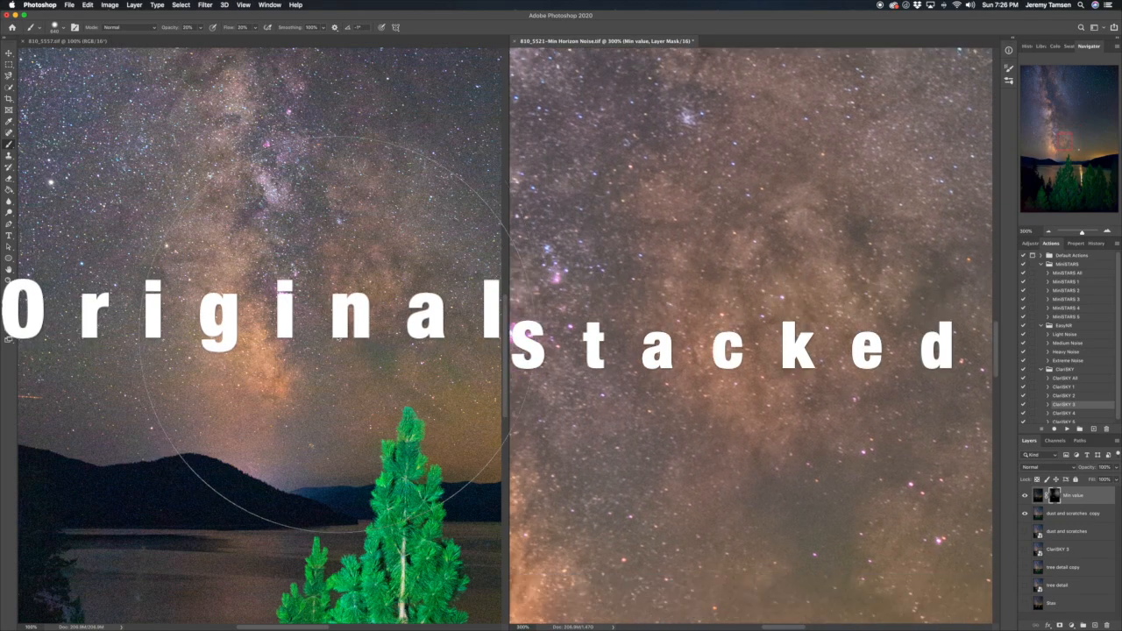
# Magnify the original frame to 300% and align it with the stacked view's dust clouds for a noise comparison
pyautogui.click(340, 336)
pyautogui.press('super+plus')
pyautogui.press('super+plus')
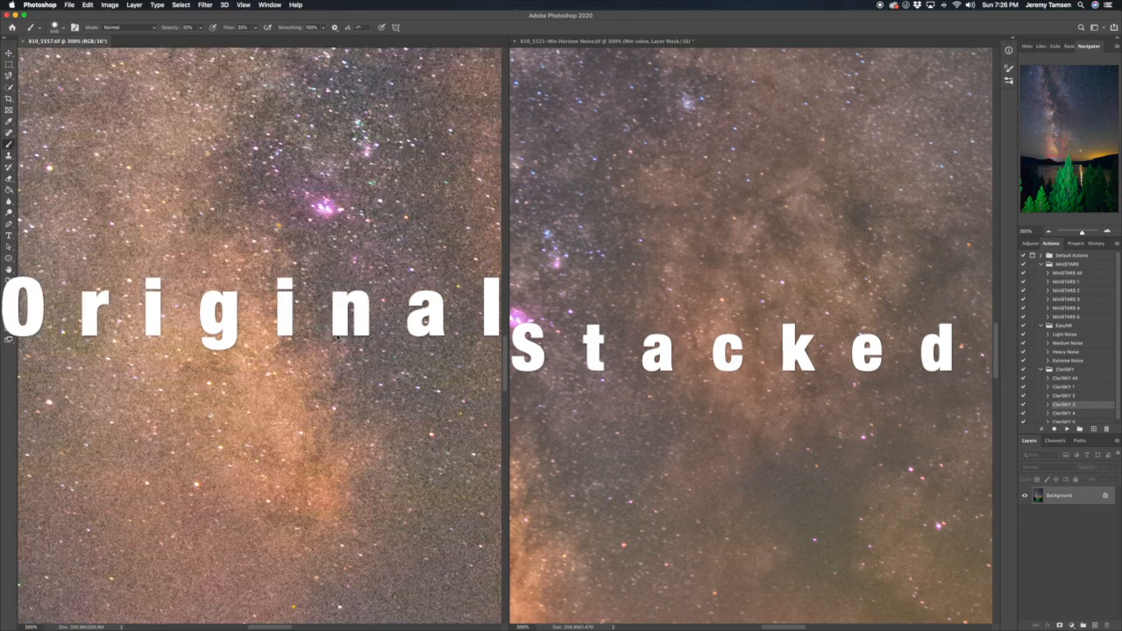
pyautogui.scroll(2, 260, 335)
pyautogui.hscroll(8, 259, 335)
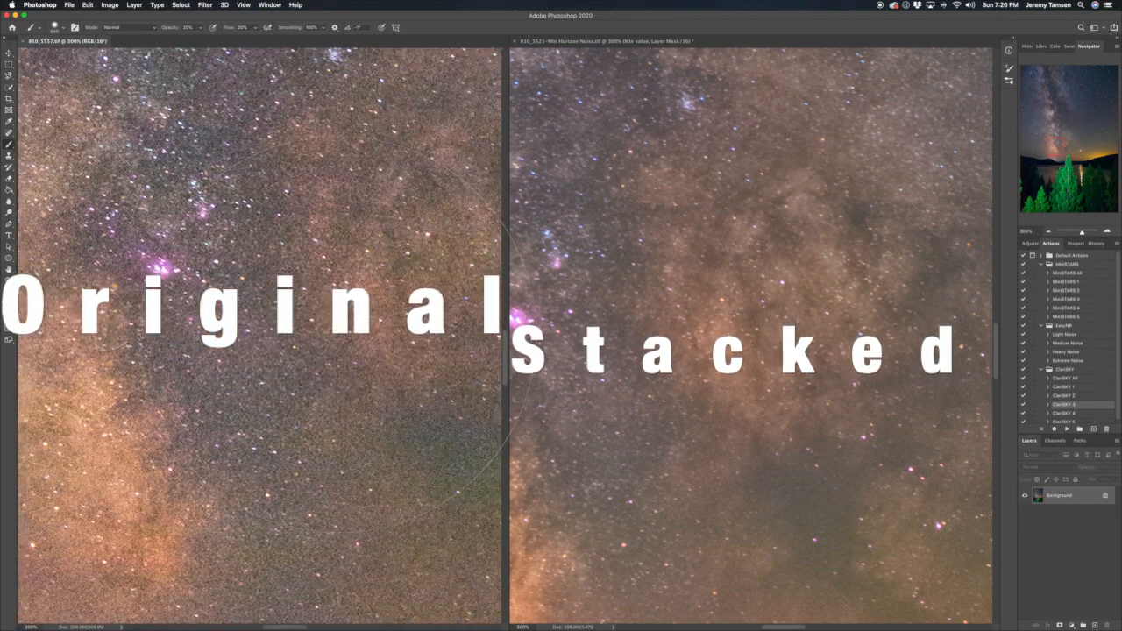
pyautogui.hscroll(-3, 339, 336)
pyautogui.scroll(1, 339, 336)
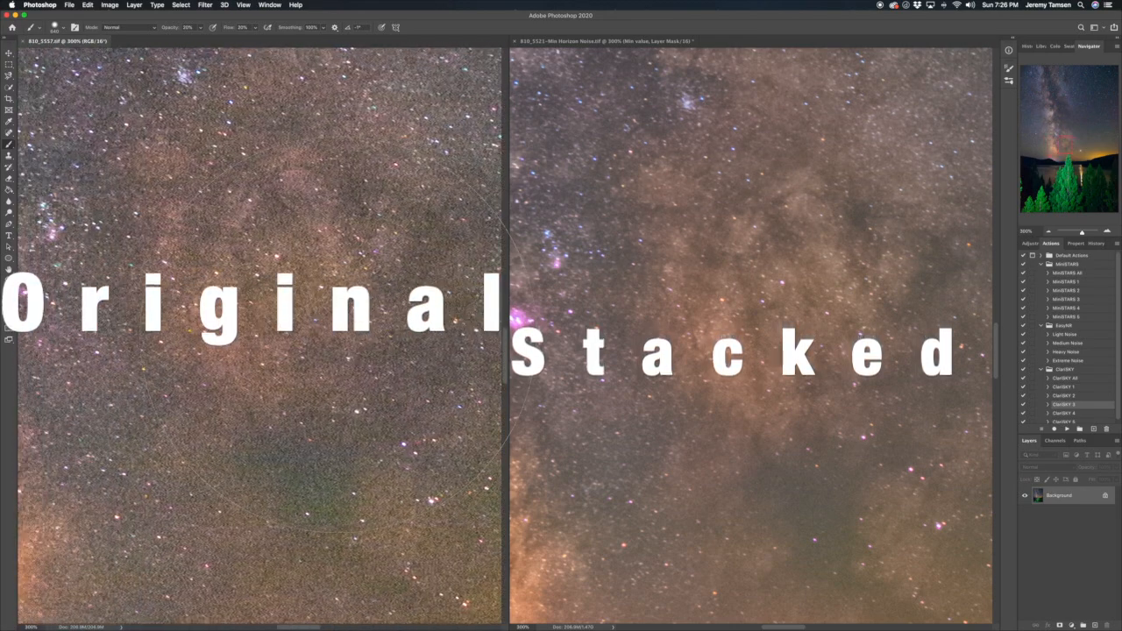
pyautogui.scroll(1, 351, 336)
pyautogui.hscroll(1, 351, 335)
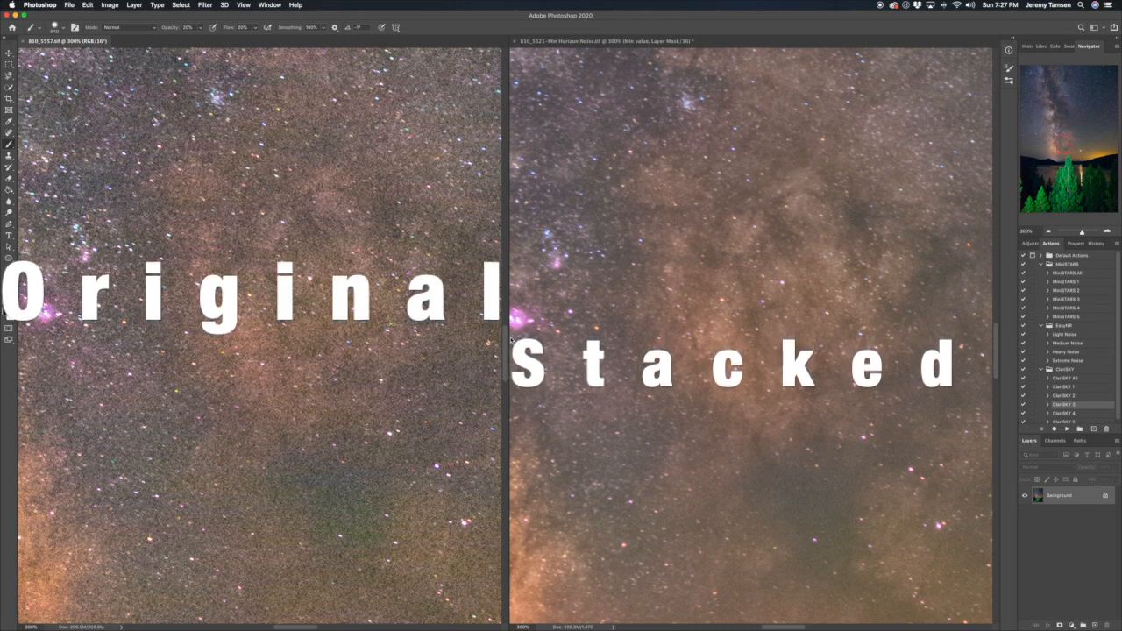
# Bring the foreground pines and lake into view in both the stacked and original images at 300% to compare noise
pyautogui.scroll(-15, 608, 348)
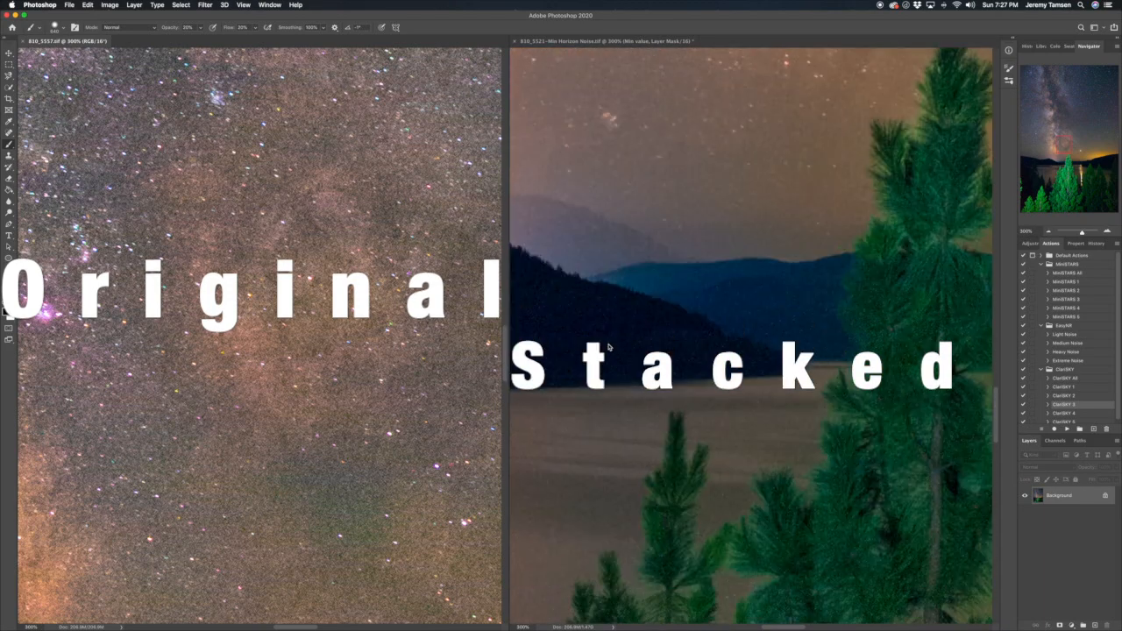
pyautogui.scroll(-15, 364, 360)
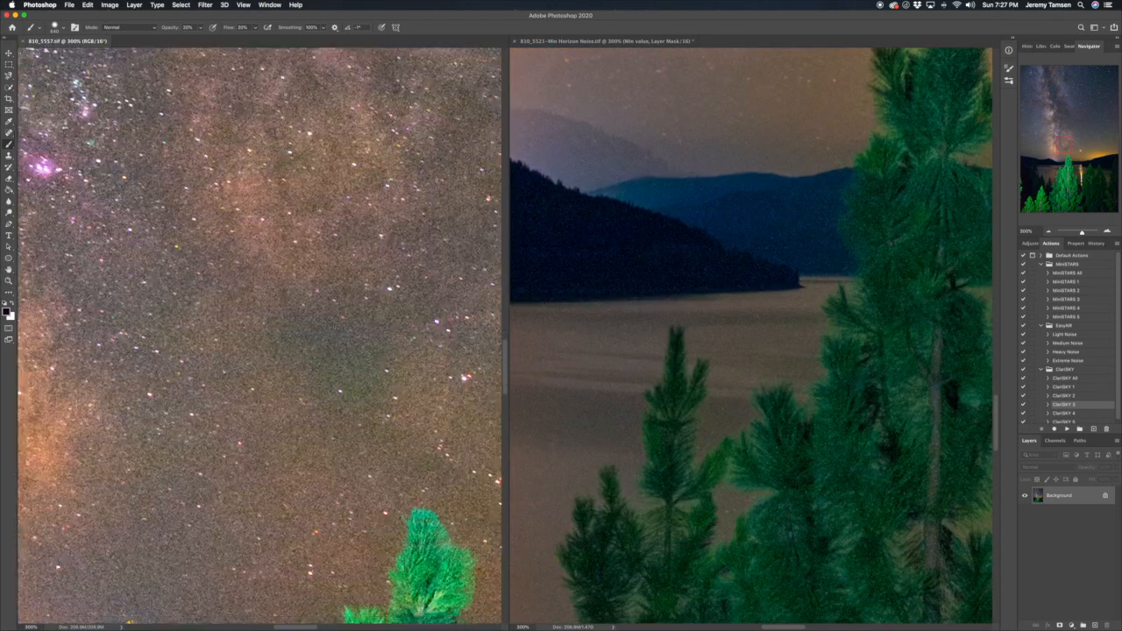
pyautogui.scroll(-8, 272, 333)
pyautogui.scroll(6, 272, 333)
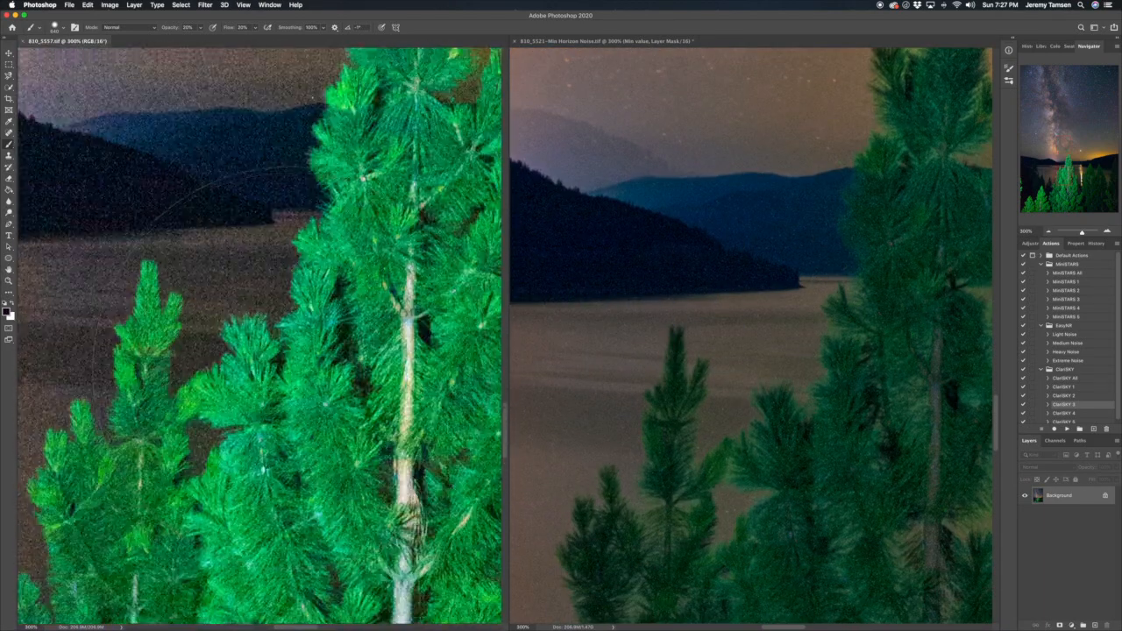
# Line up the dark hillside and lake shoreline in both 300% views, and examine the shadow noise in the original frame
pyautogui.hscroll(-8, 316, 342)
pyautogui.scroll(3, 316, 342)
pyautogui.hscroll(-3, 637, 346)
pyautogui.hscroll(-3, 637, 345)
pyautogui.hscroll(-4, 368, 303)
pyautogui.scroll(1, 368, 302)
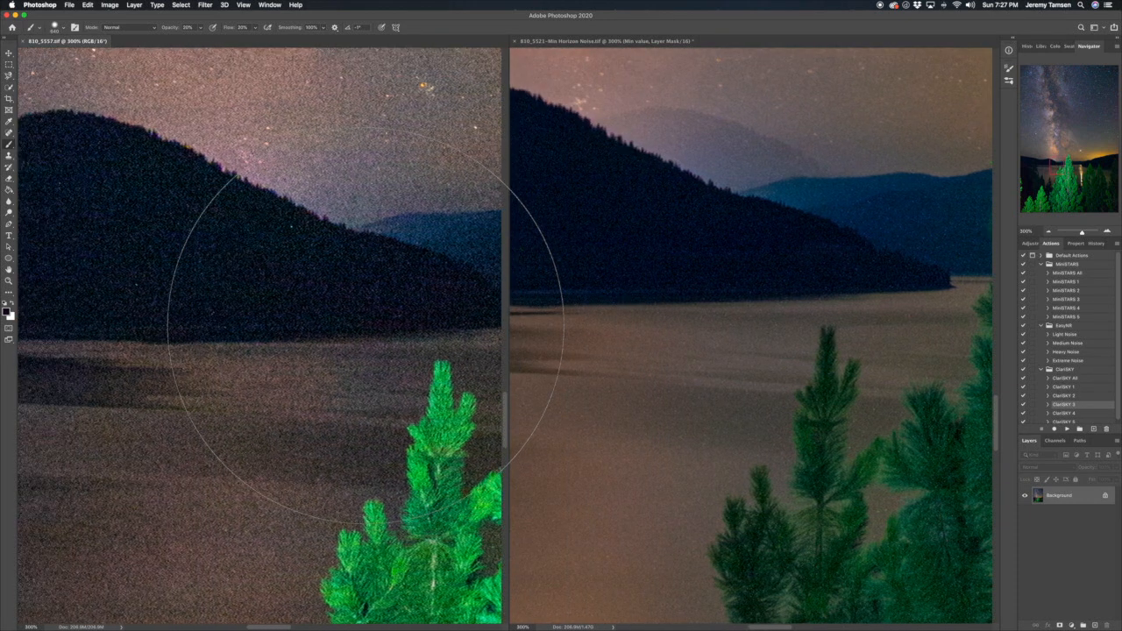
pyautogui.hscroll(-1, 366, 342)
pyautogui.scroll(1, 365, 342)
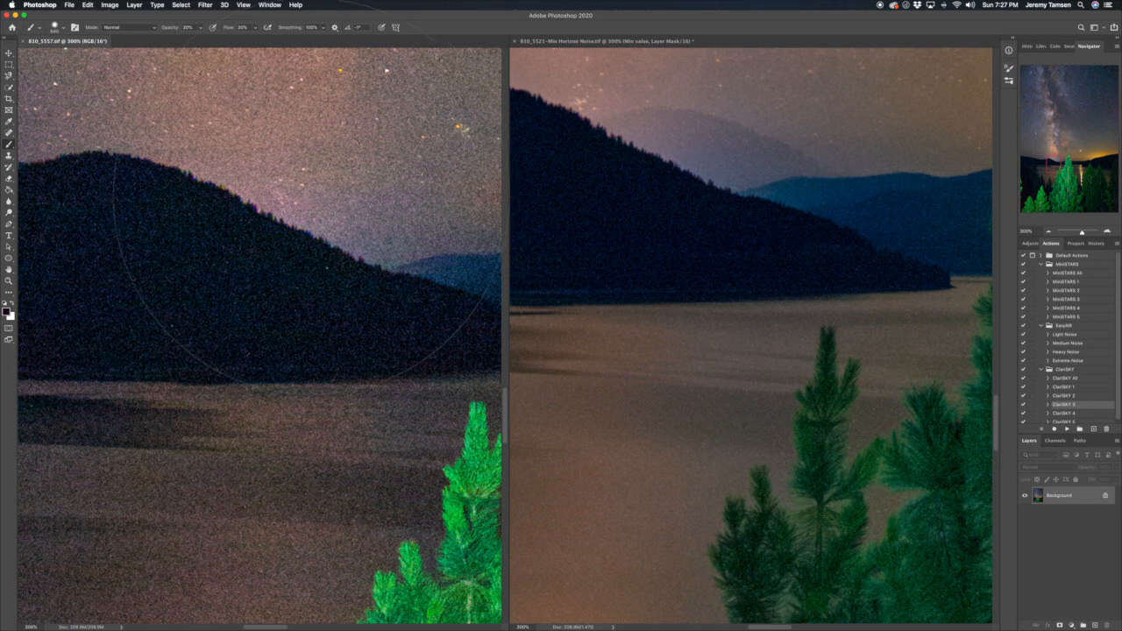
pyautogui.scroll(1, 310, 197)
pyautogui.scroll(2, 310, 197)
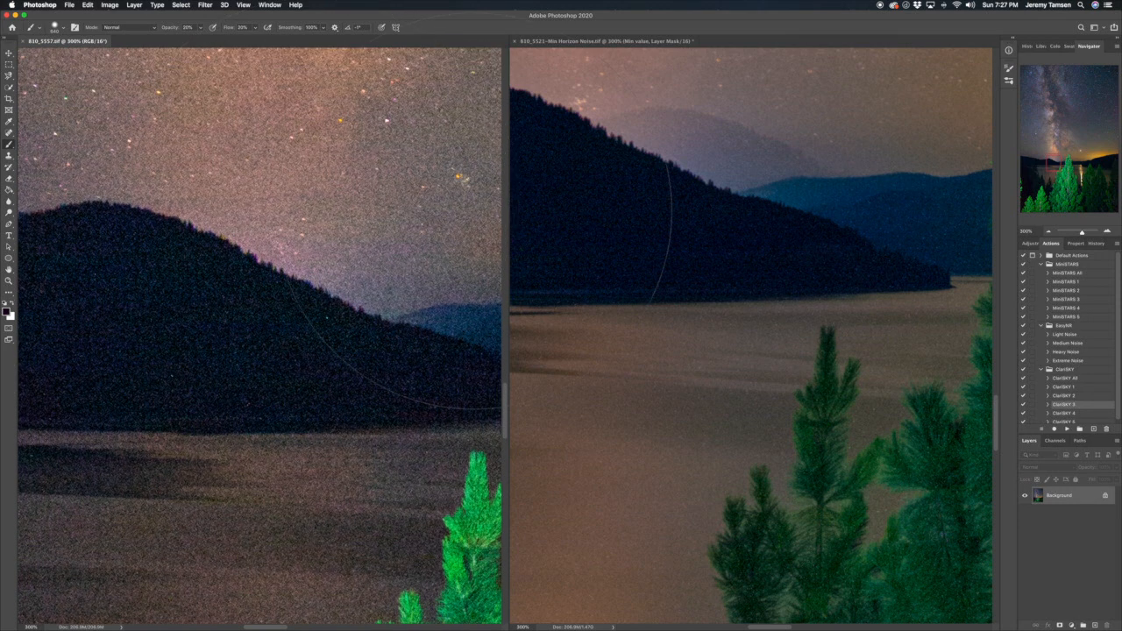
pyautogui.scroll(2, 586, 226)
pyautogui.scroll(2, 585, 226)
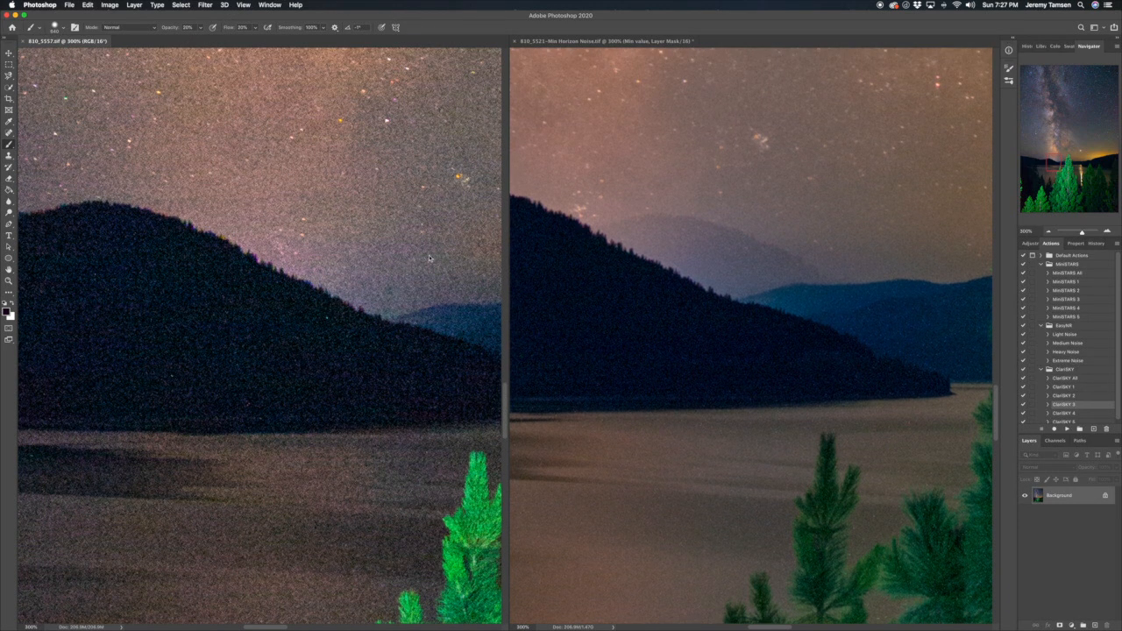
pyautogui.hscroll(-5, 298, 271)
pyautogui.hscroll(-5, 300, 270)
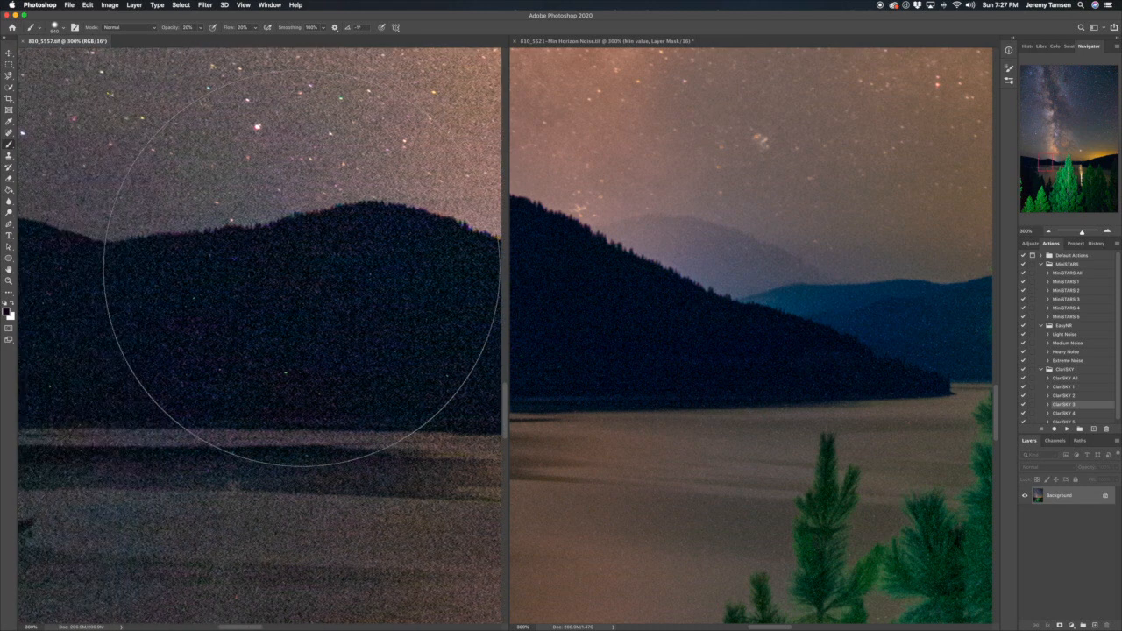
# Fit the whole original frame and the whole stacked image in their windows for a side-by-side comparison
pyautogui.press('super+0')
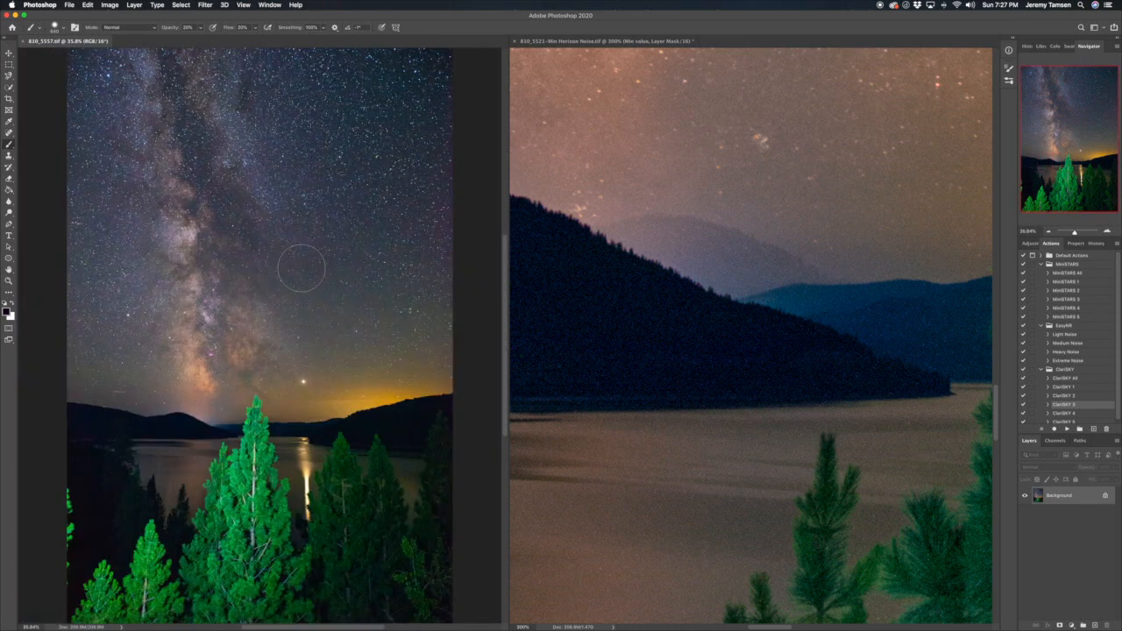
pyautogui.click(799, 354)
pyautogui.press('super+0')
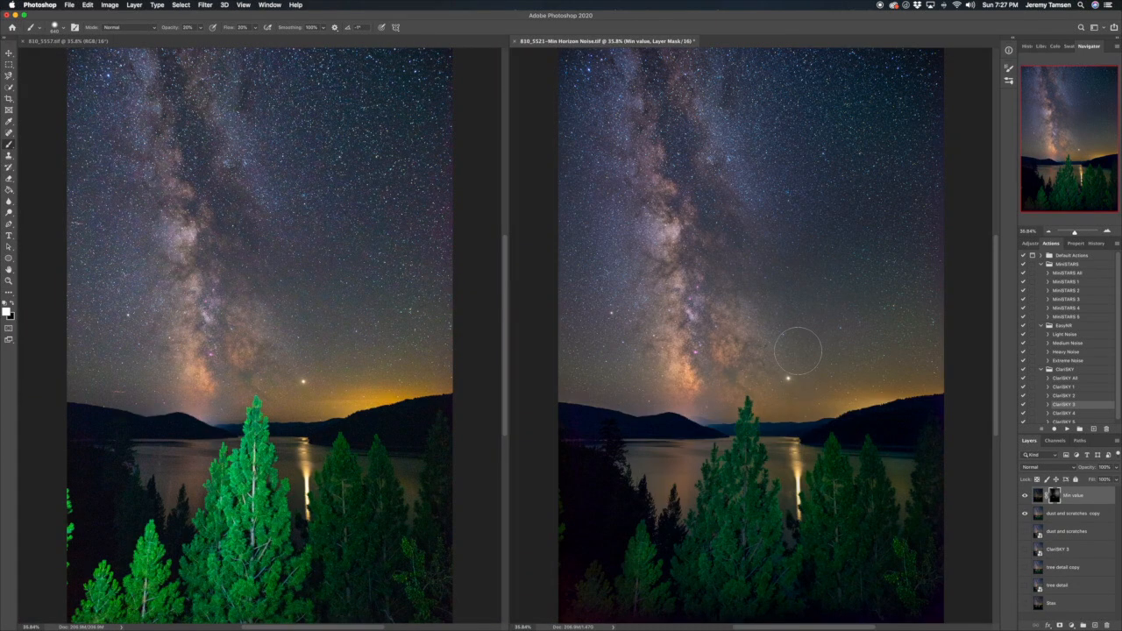